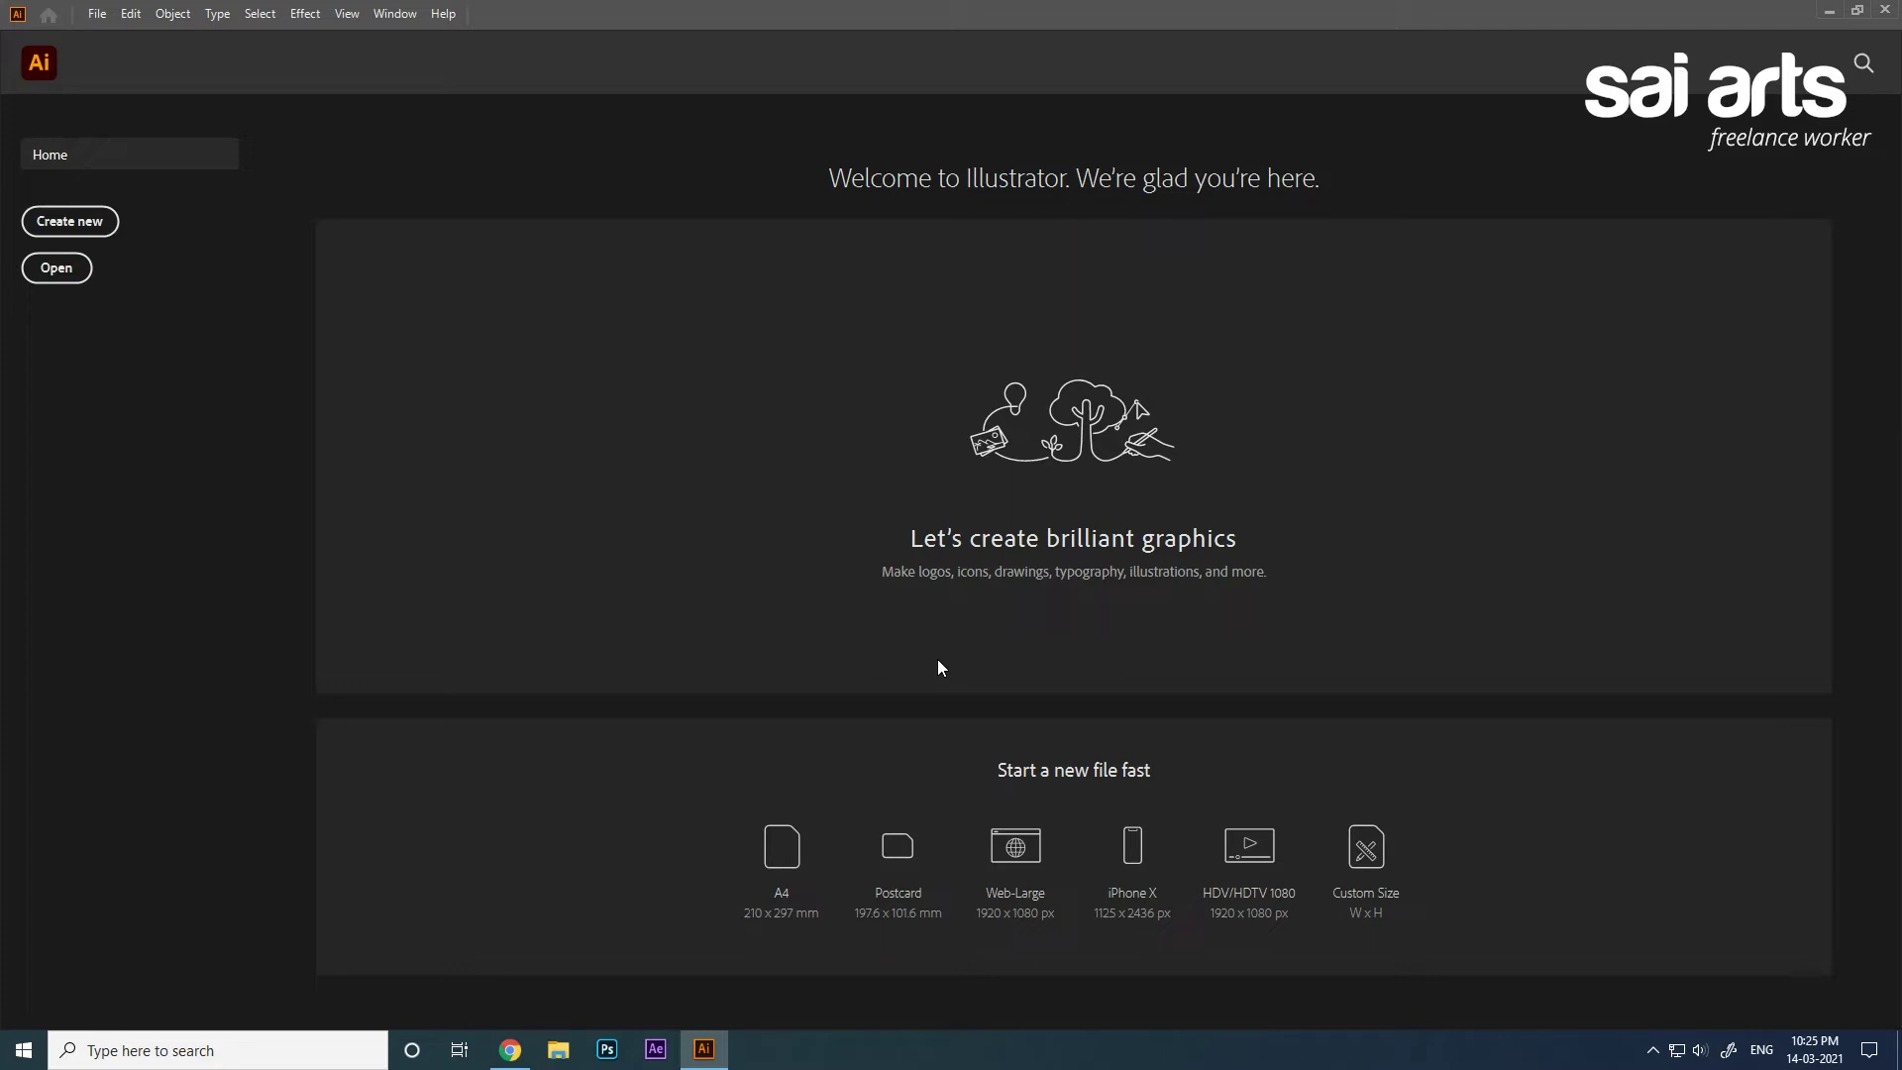
Start a new document and look through the Recent, Saved, Mobile, Web, Print, Film & Video and Art & Illustration presets.
click(99, 15)
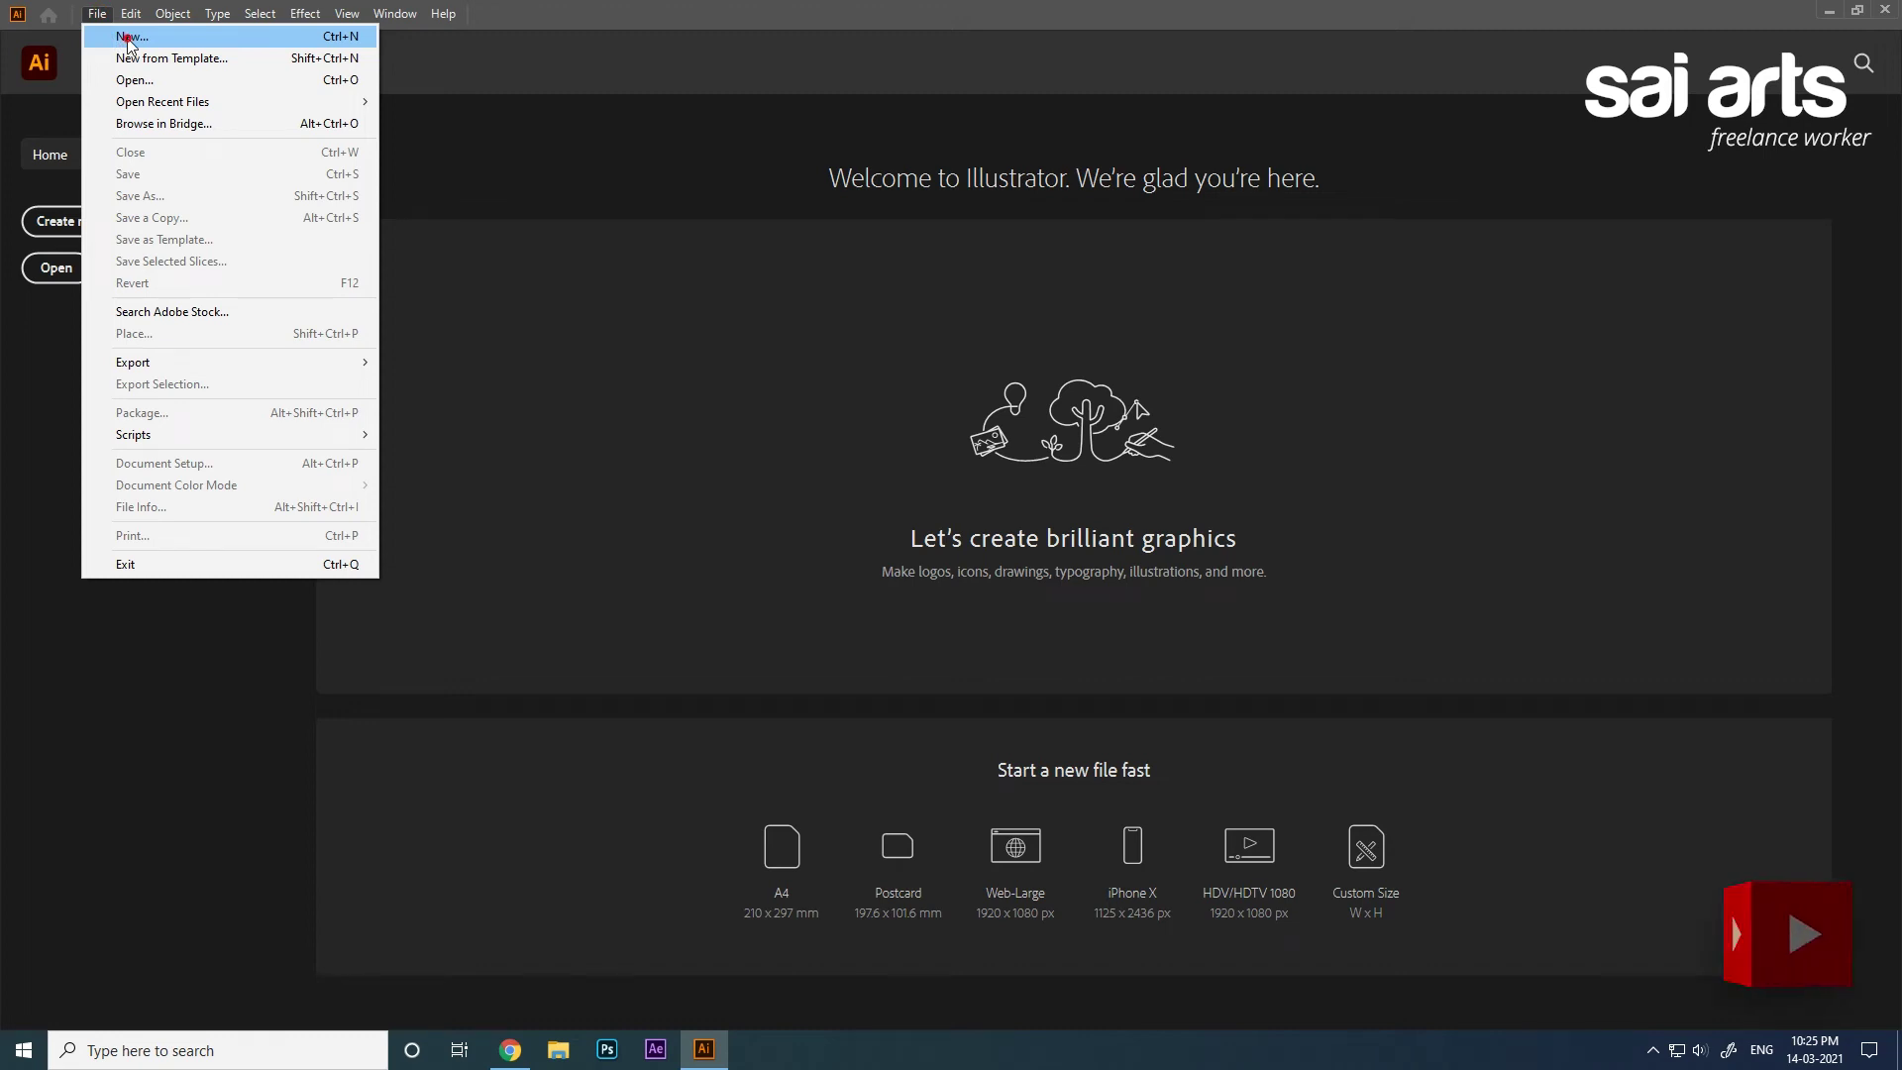
click(128, 38)
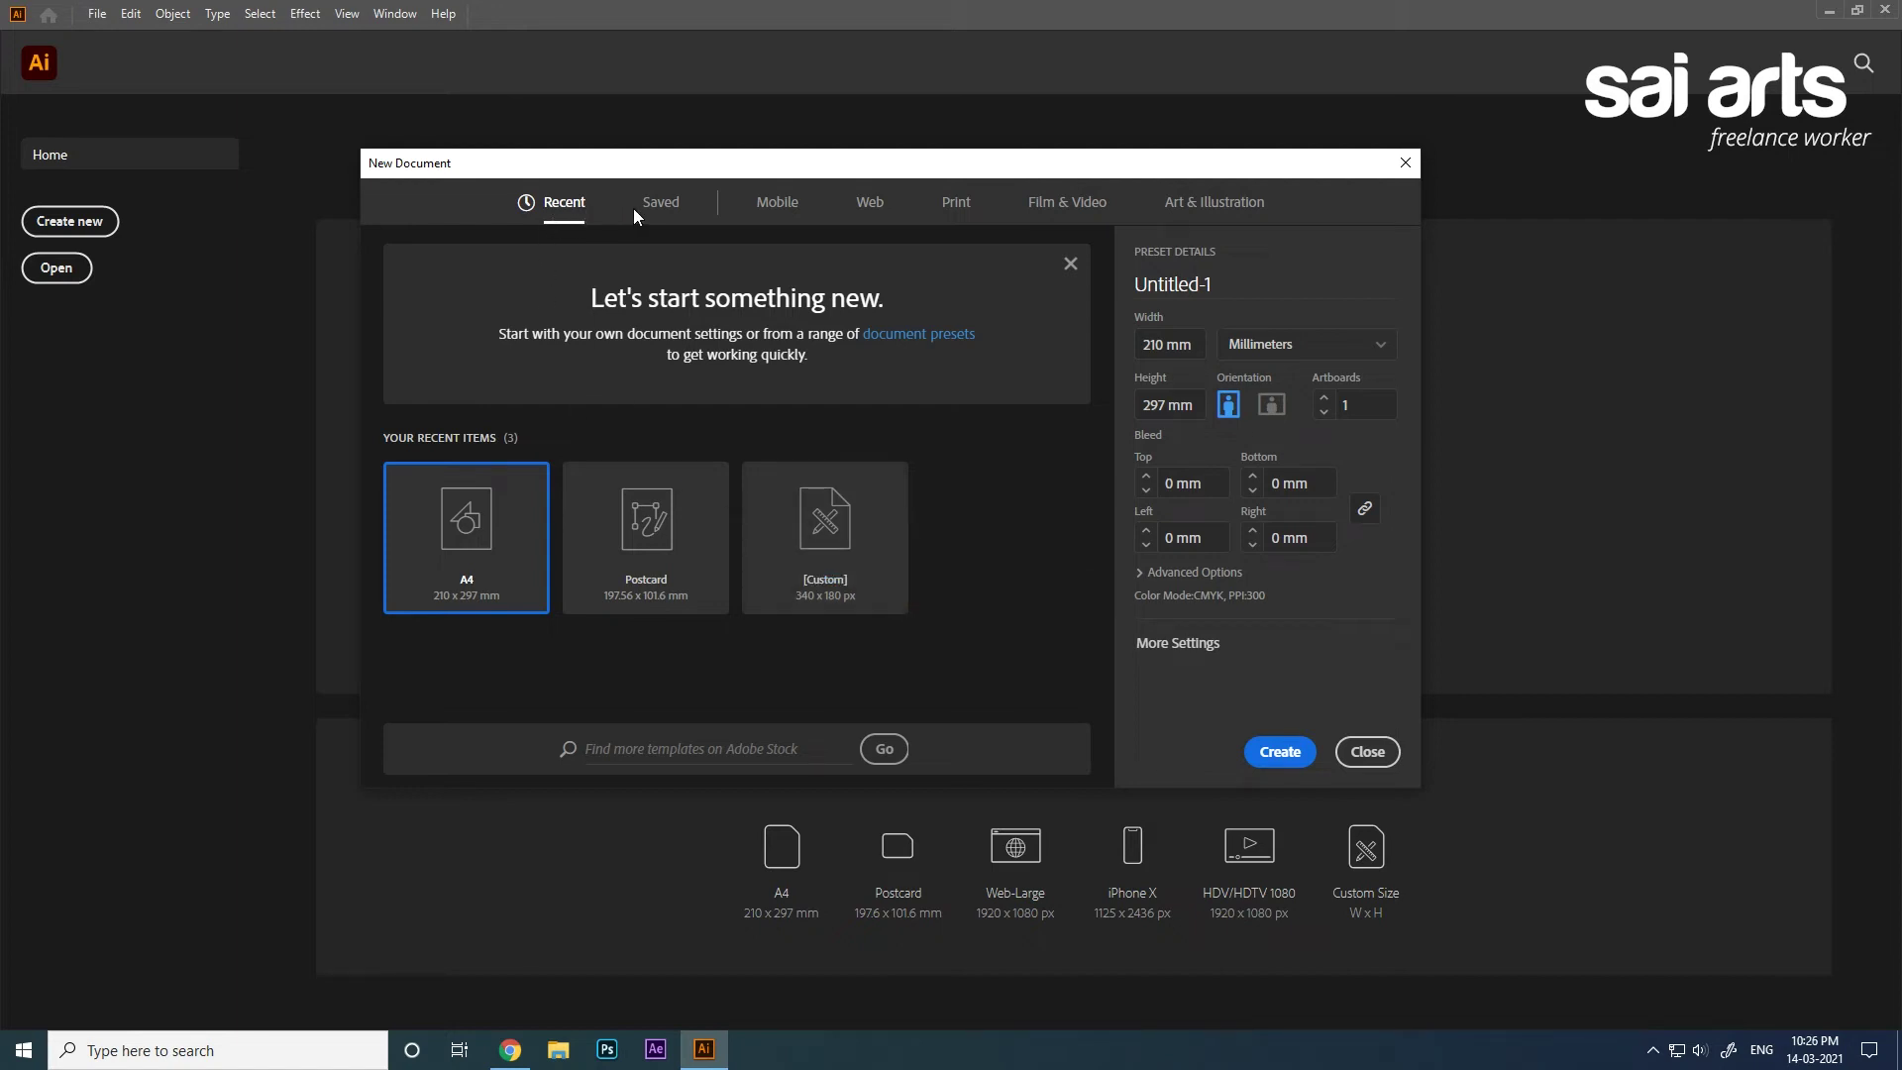
click(673, 210)
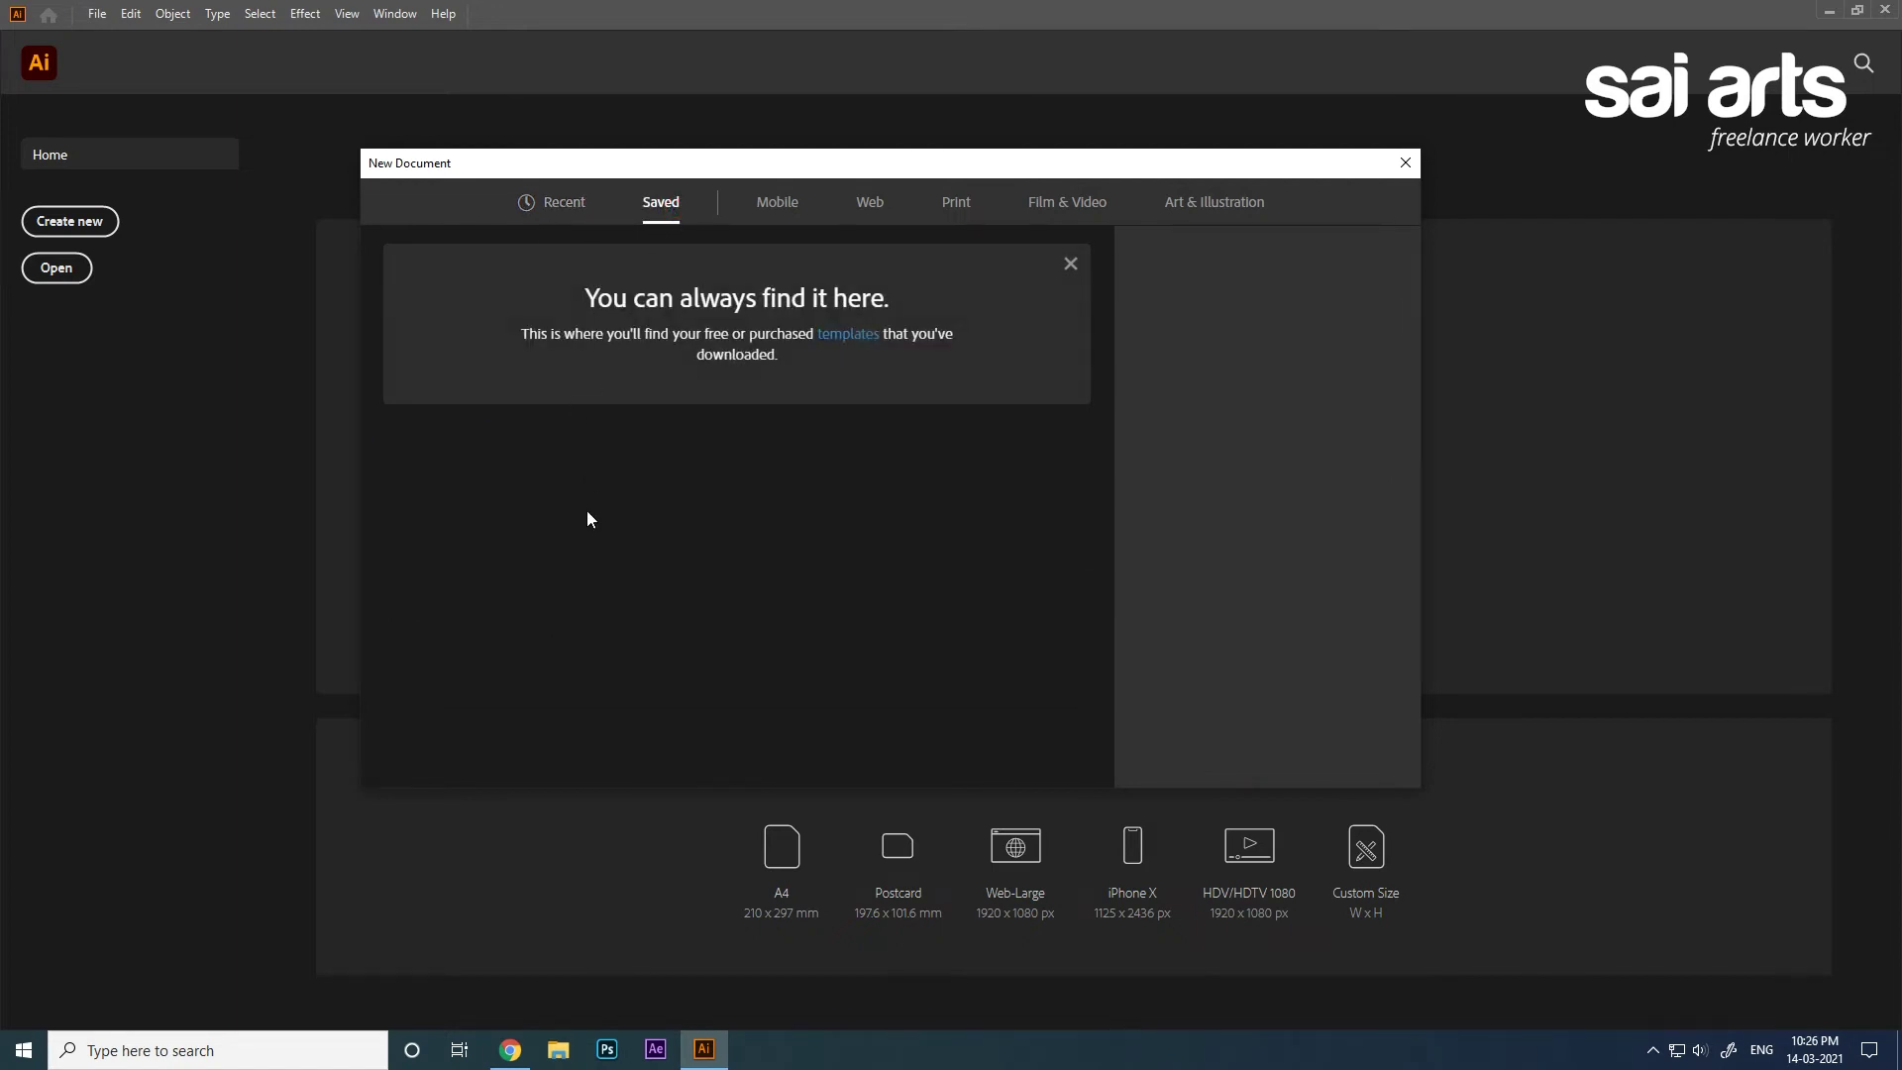
click(585, 208)
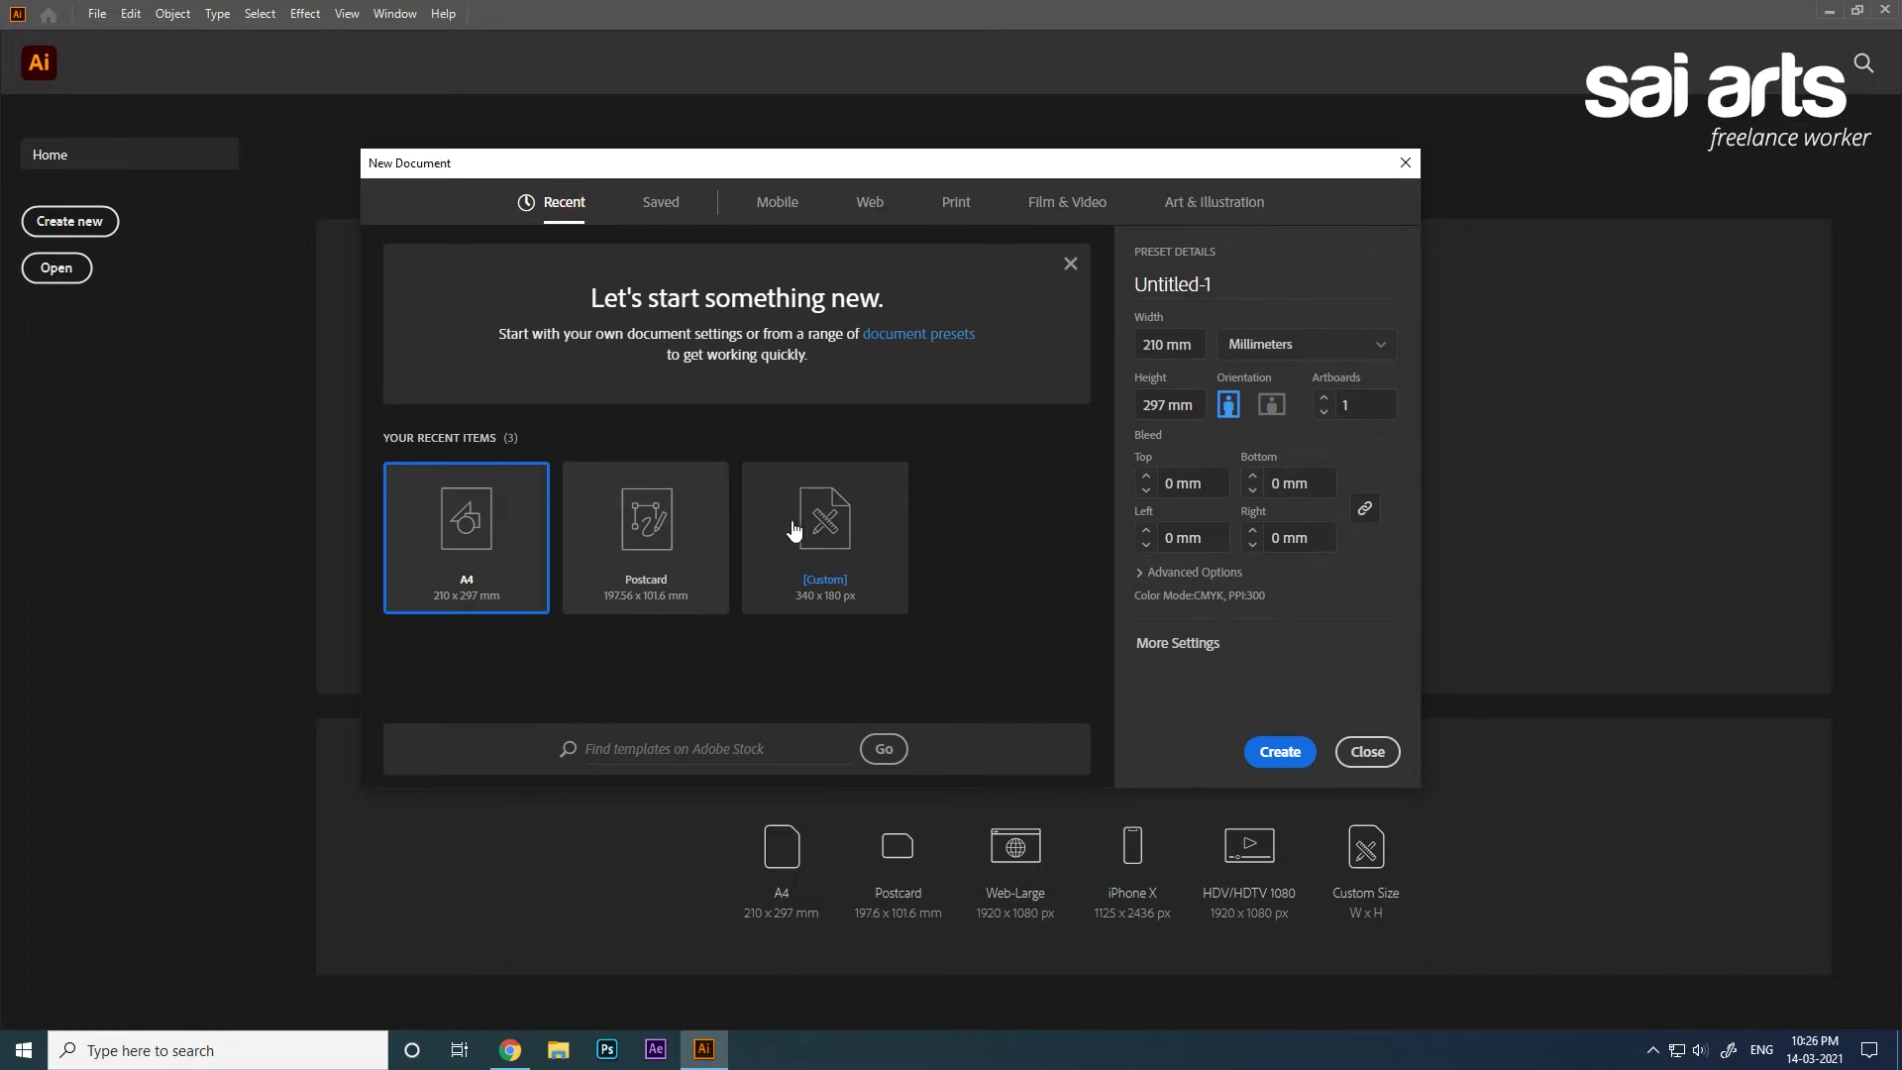
click(778, 203)
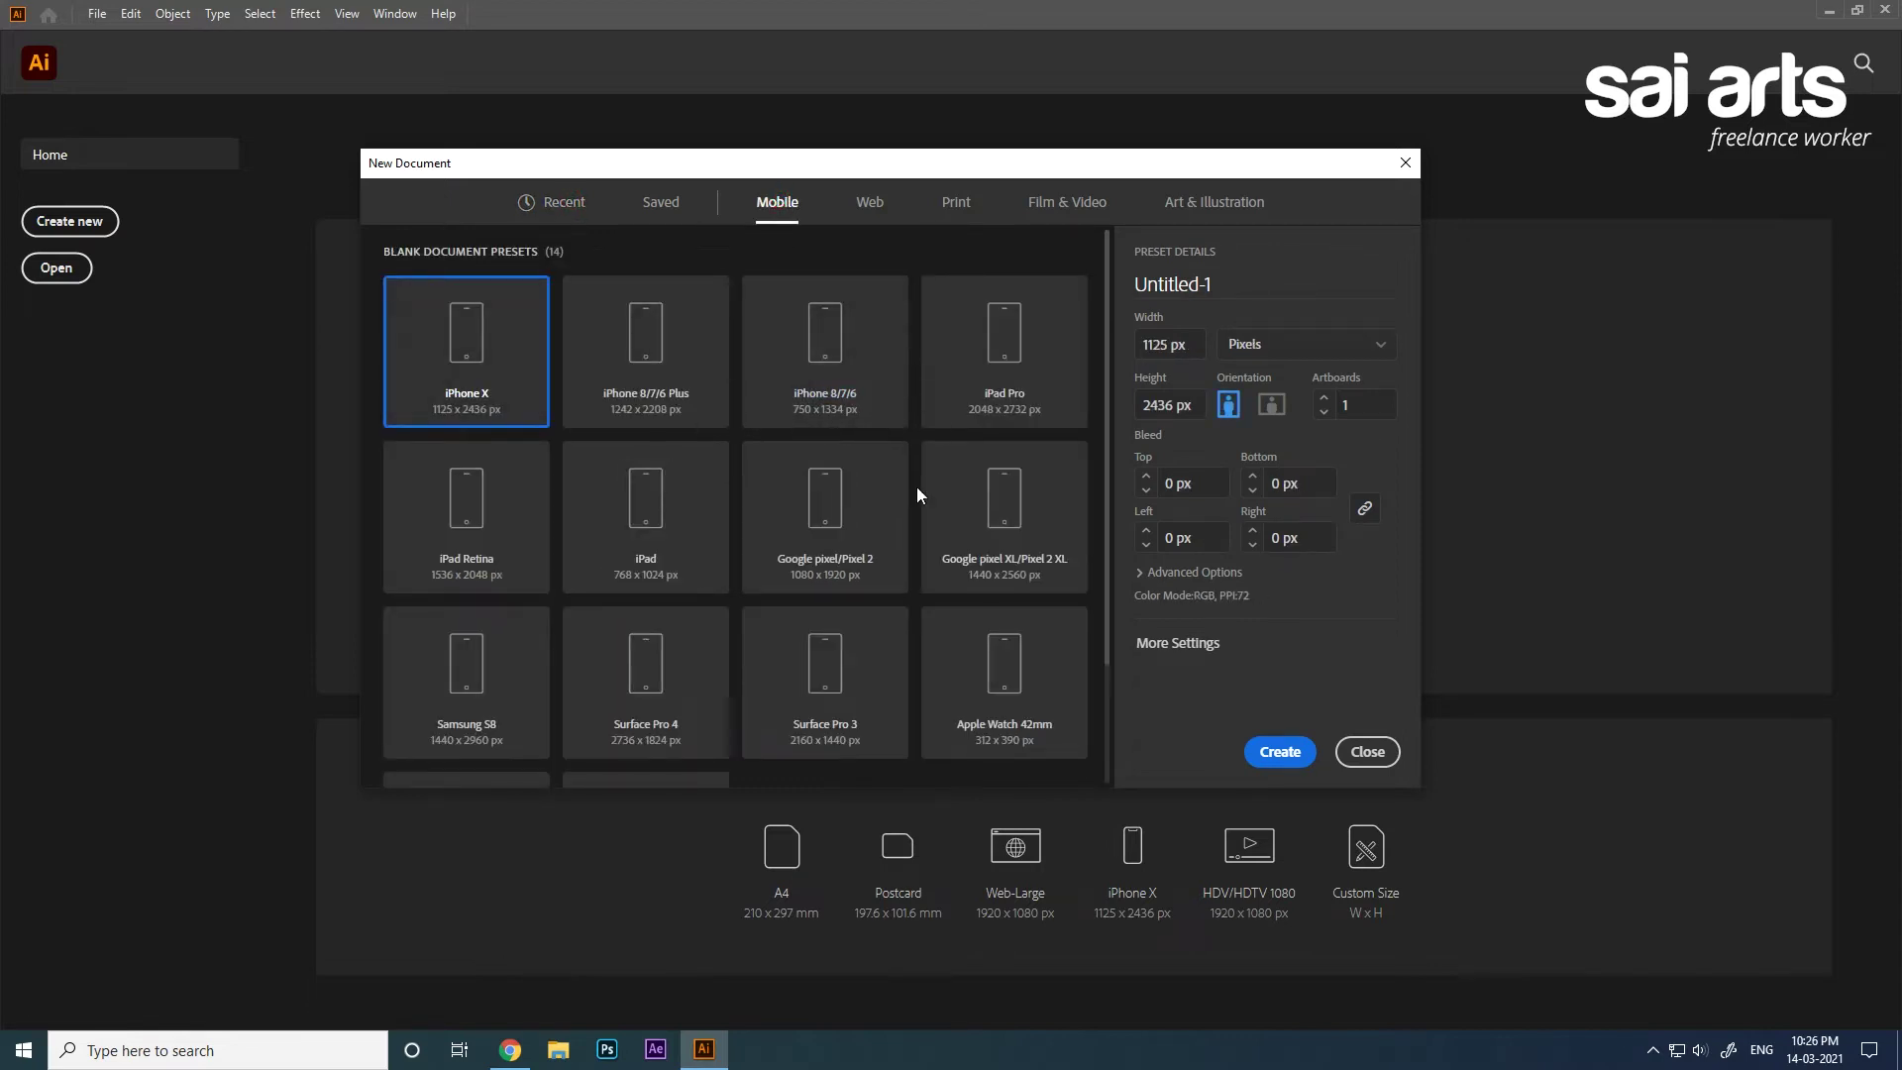
click(872, 204)
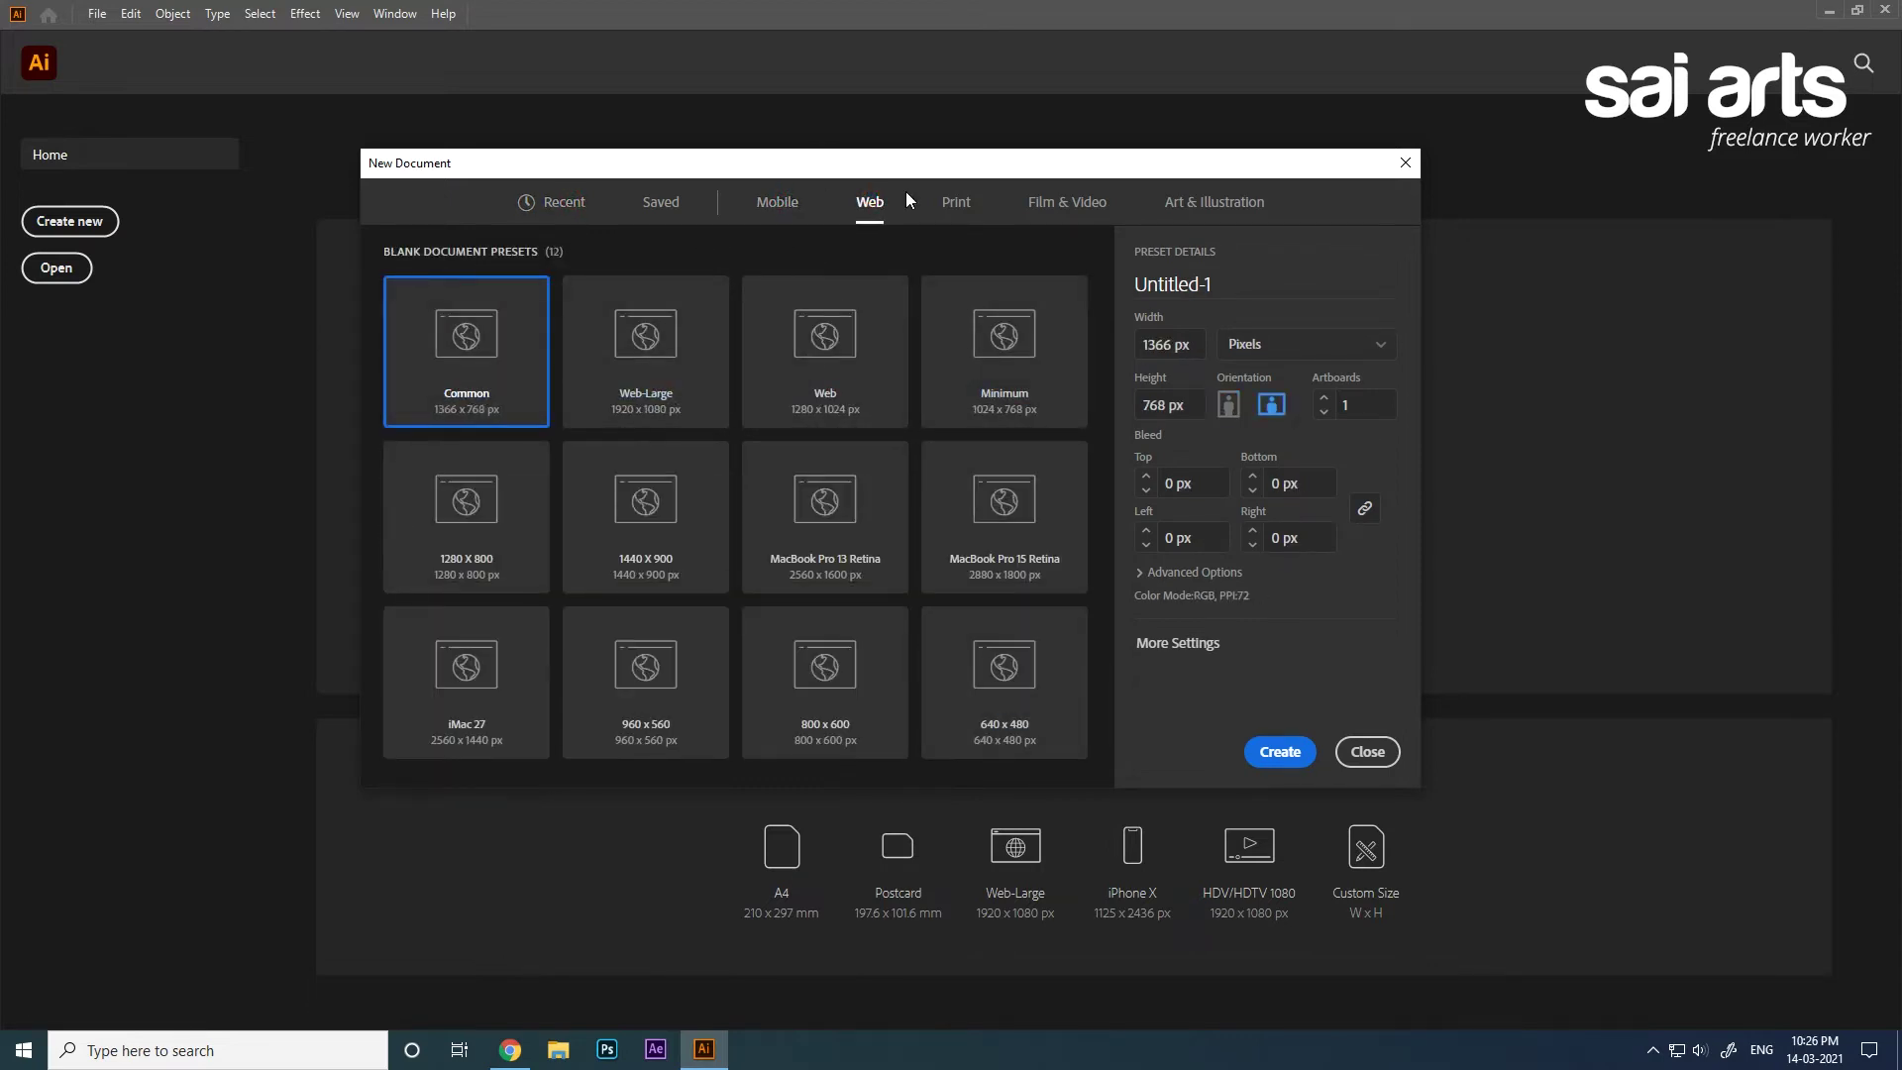
click(975, 204)
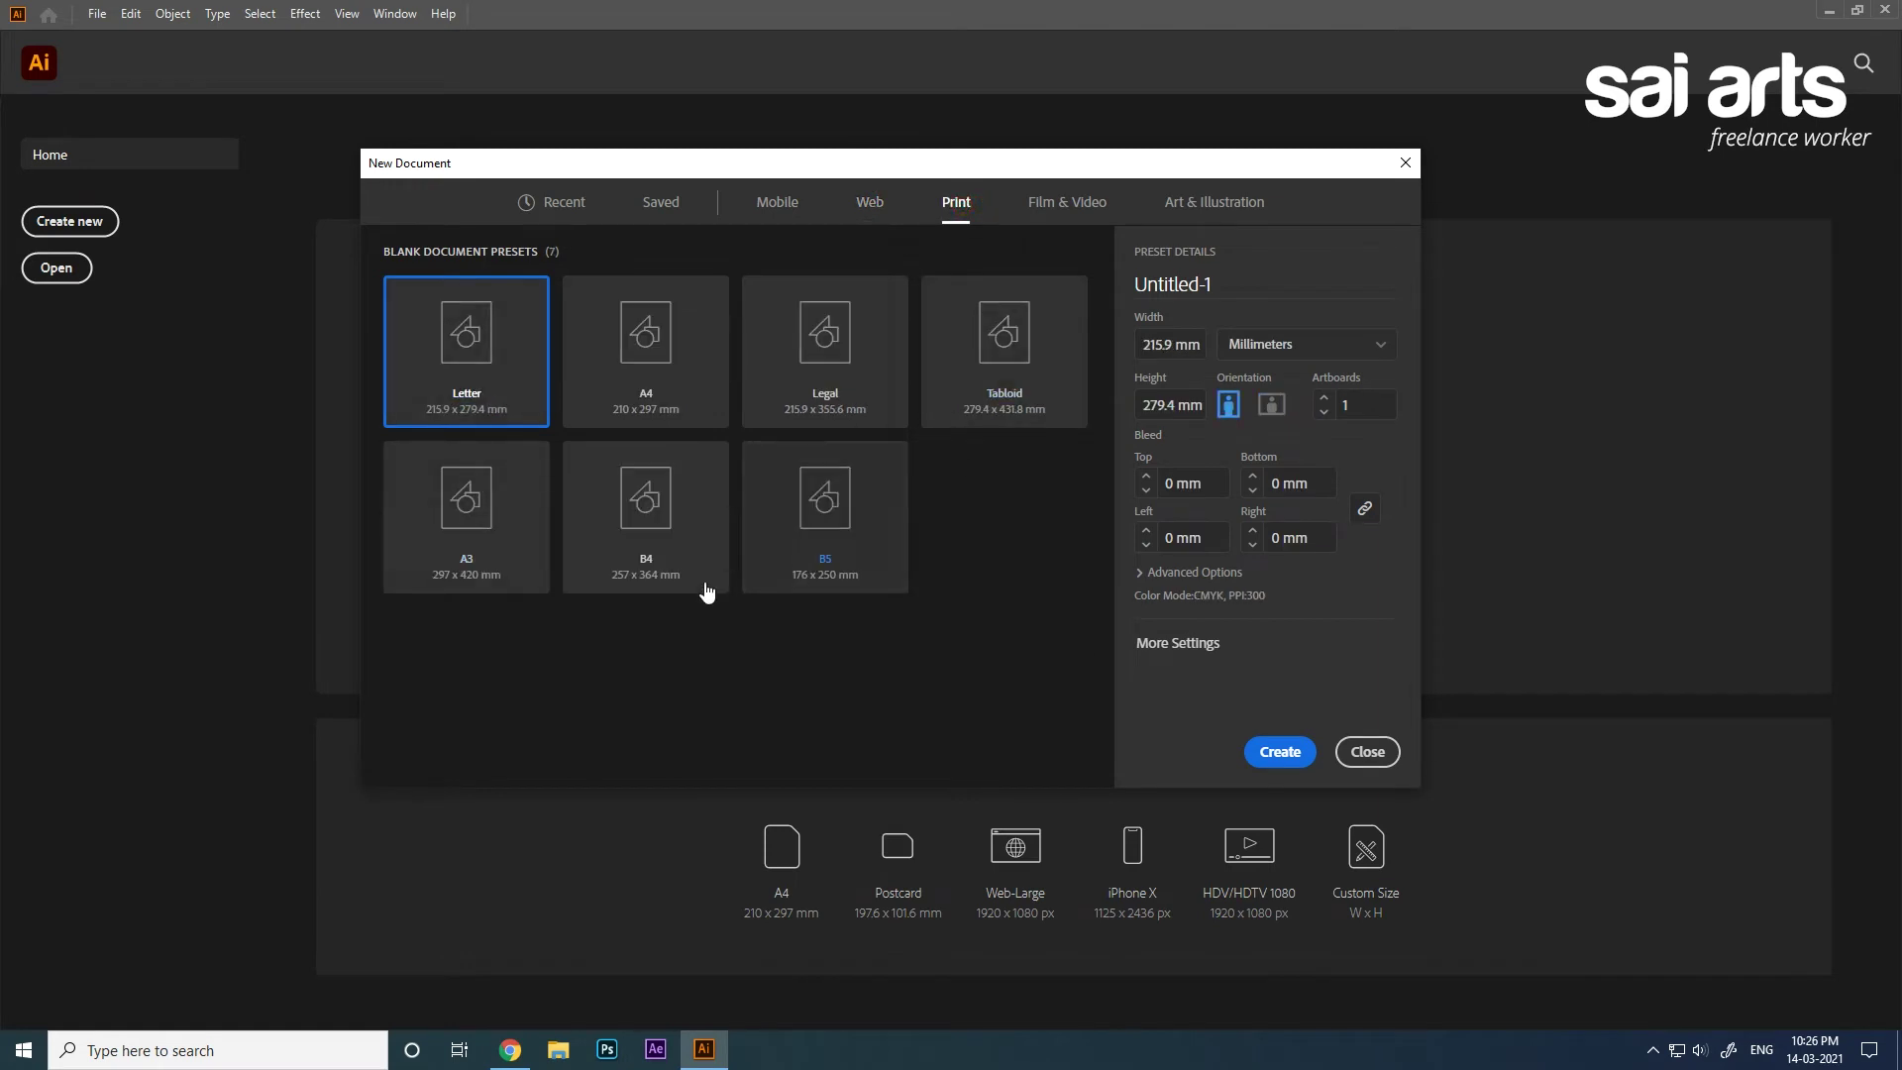
click(1053, 202)
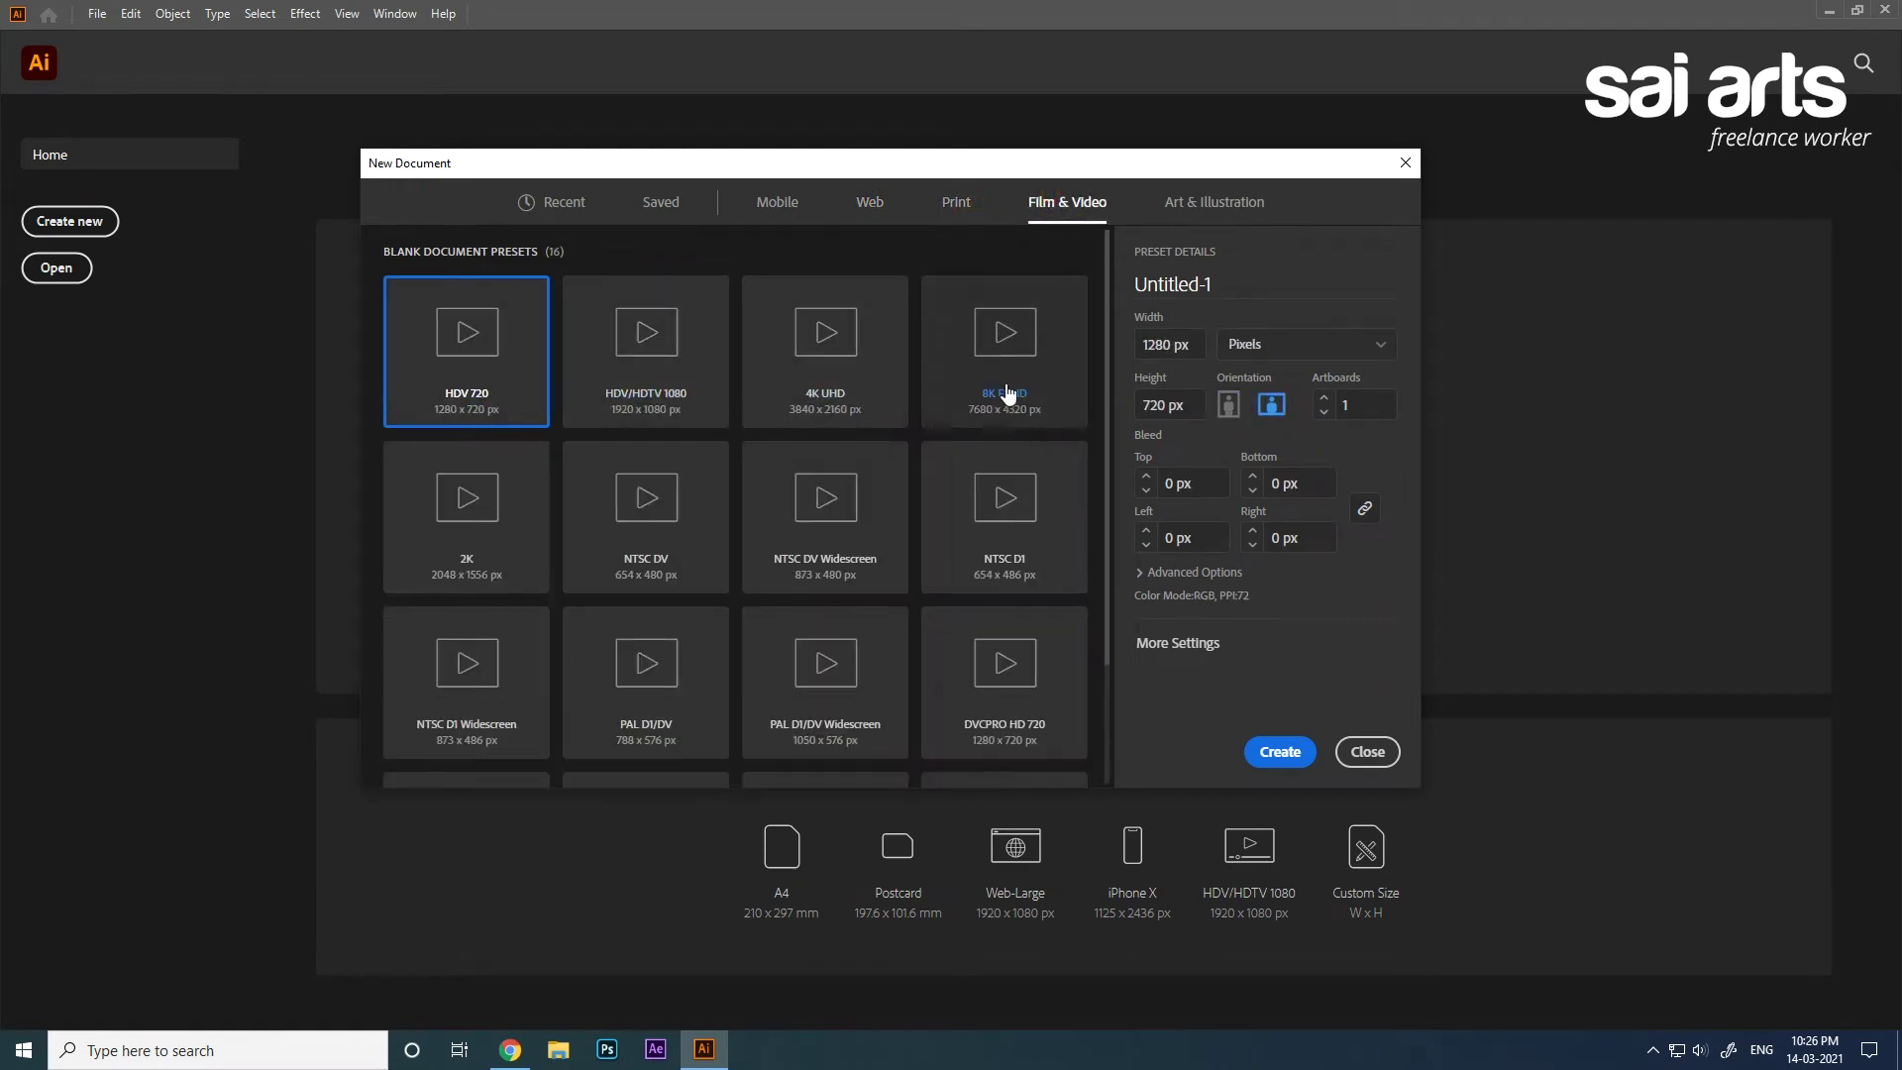
click(1233, 203)
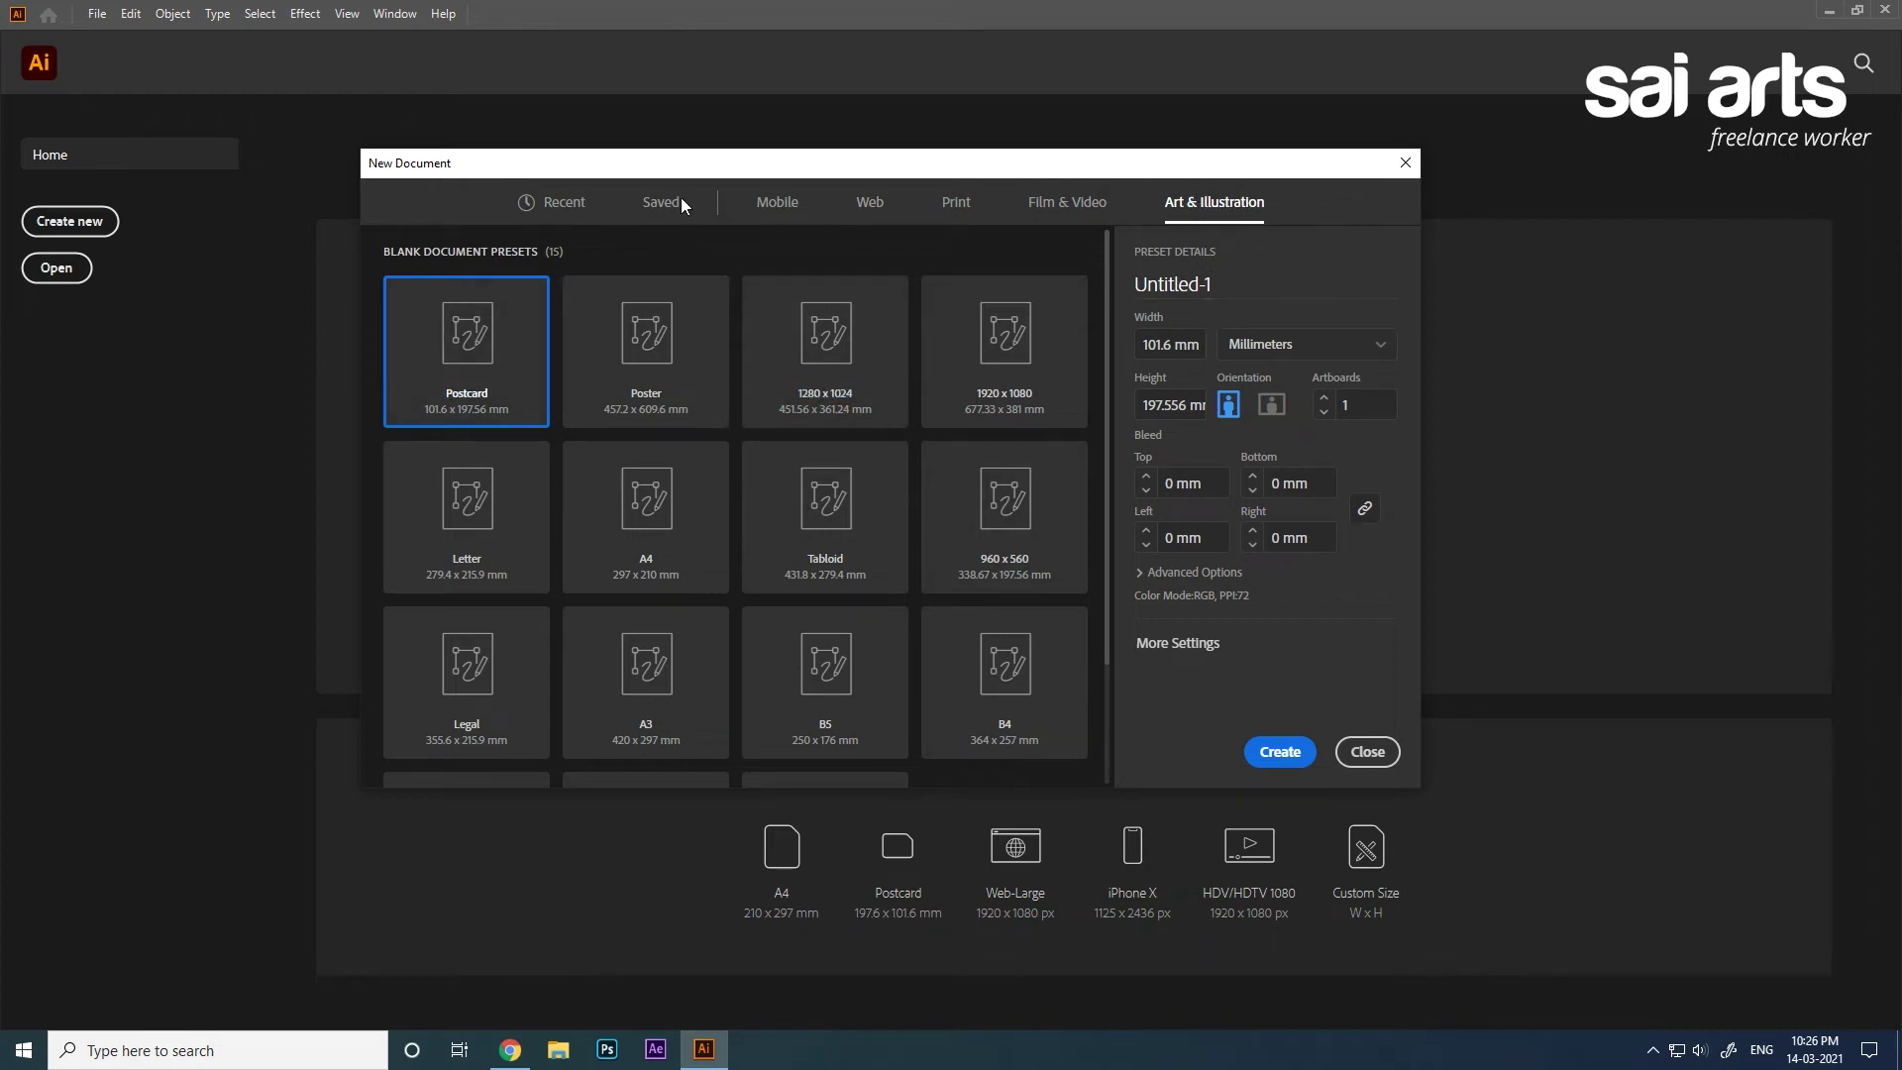
Compare the Print presets A4, Letter and A3, and choose A4 for the new document.
click(959, 203)
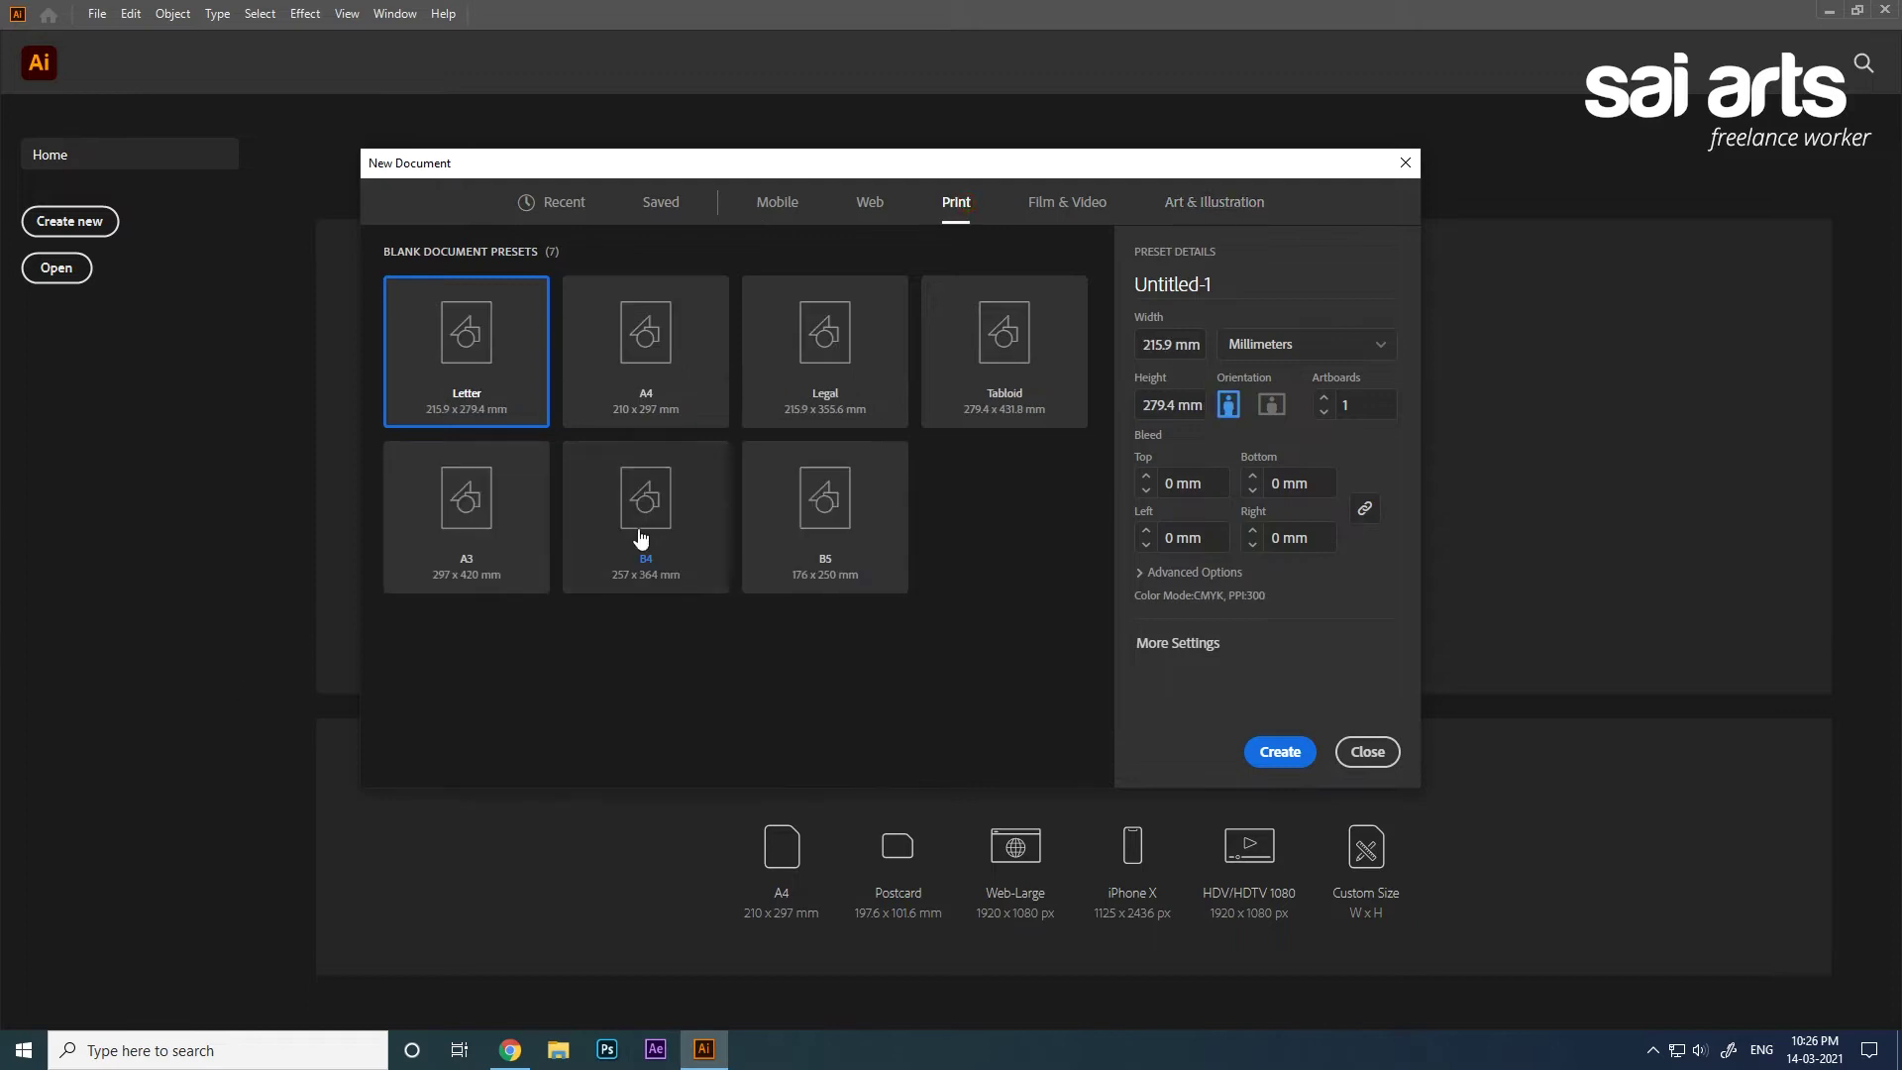
click(652, 359)
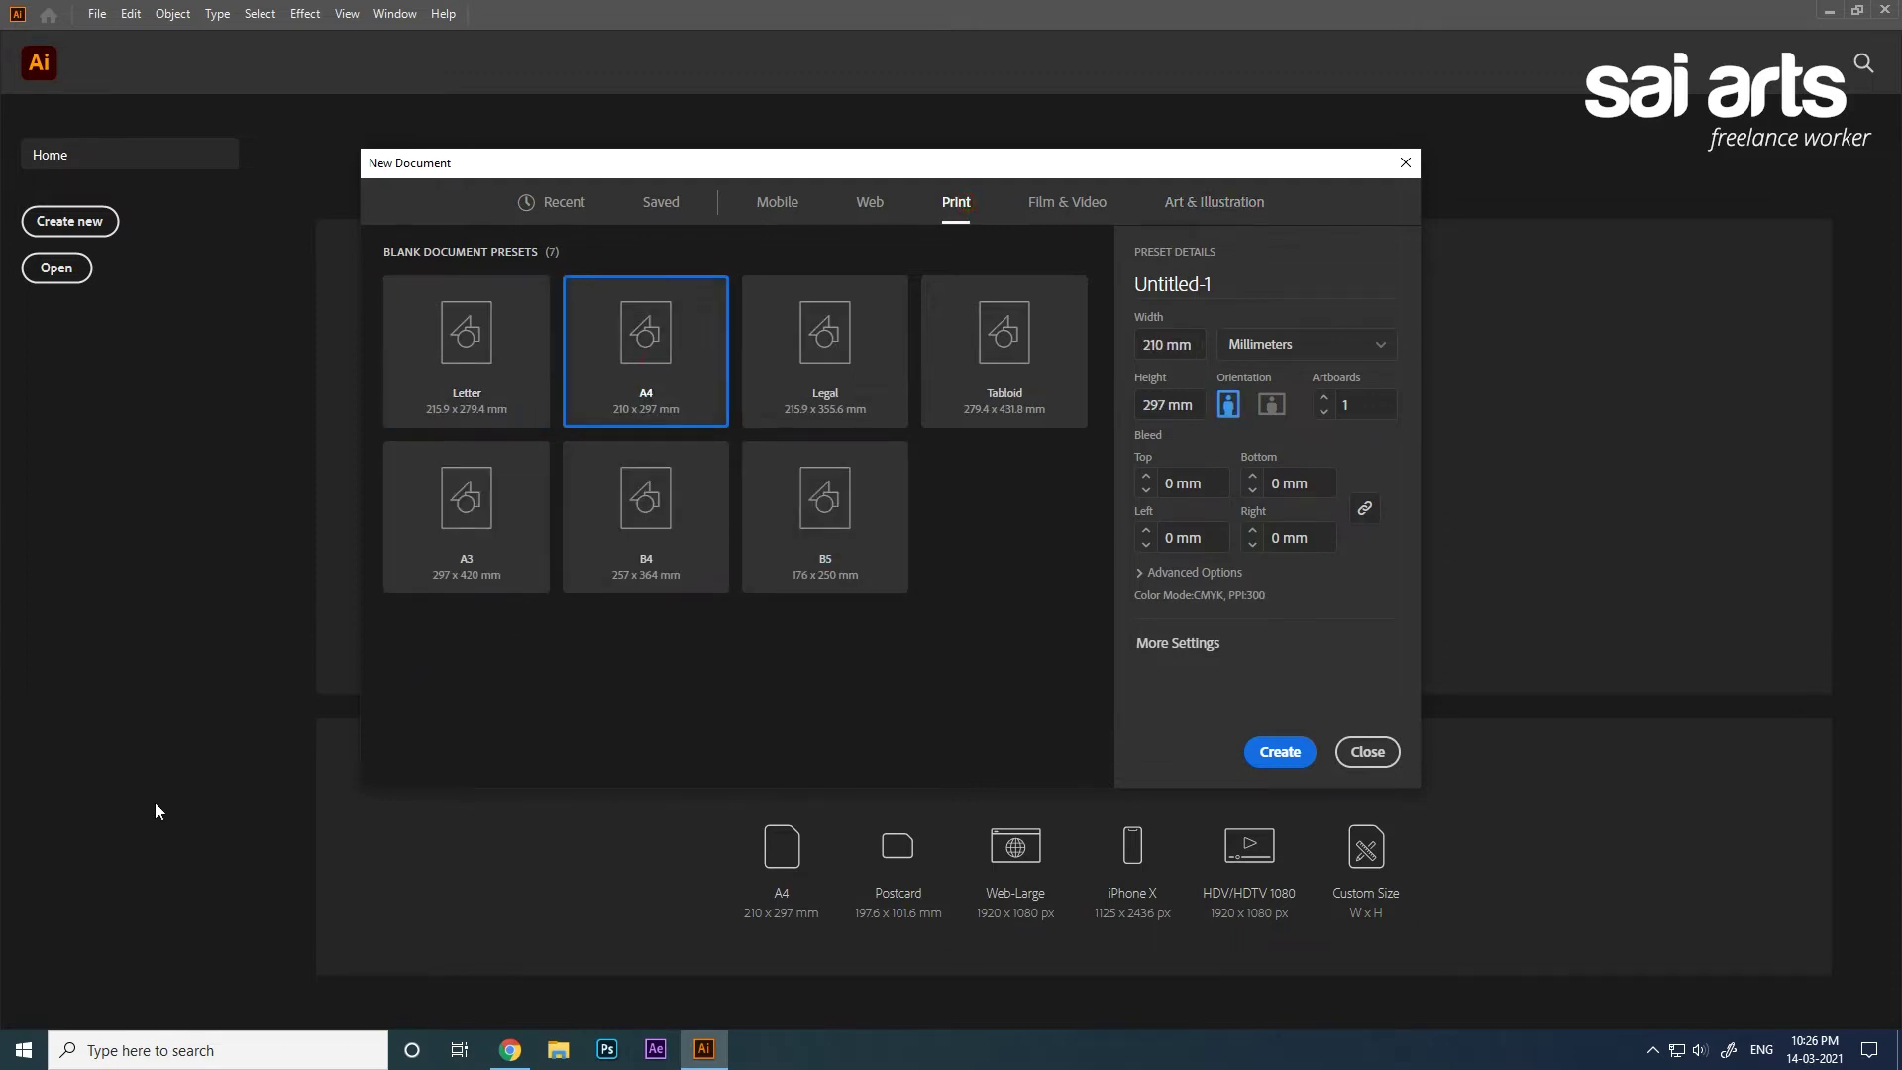
click(478, 342)
click(448, 541)
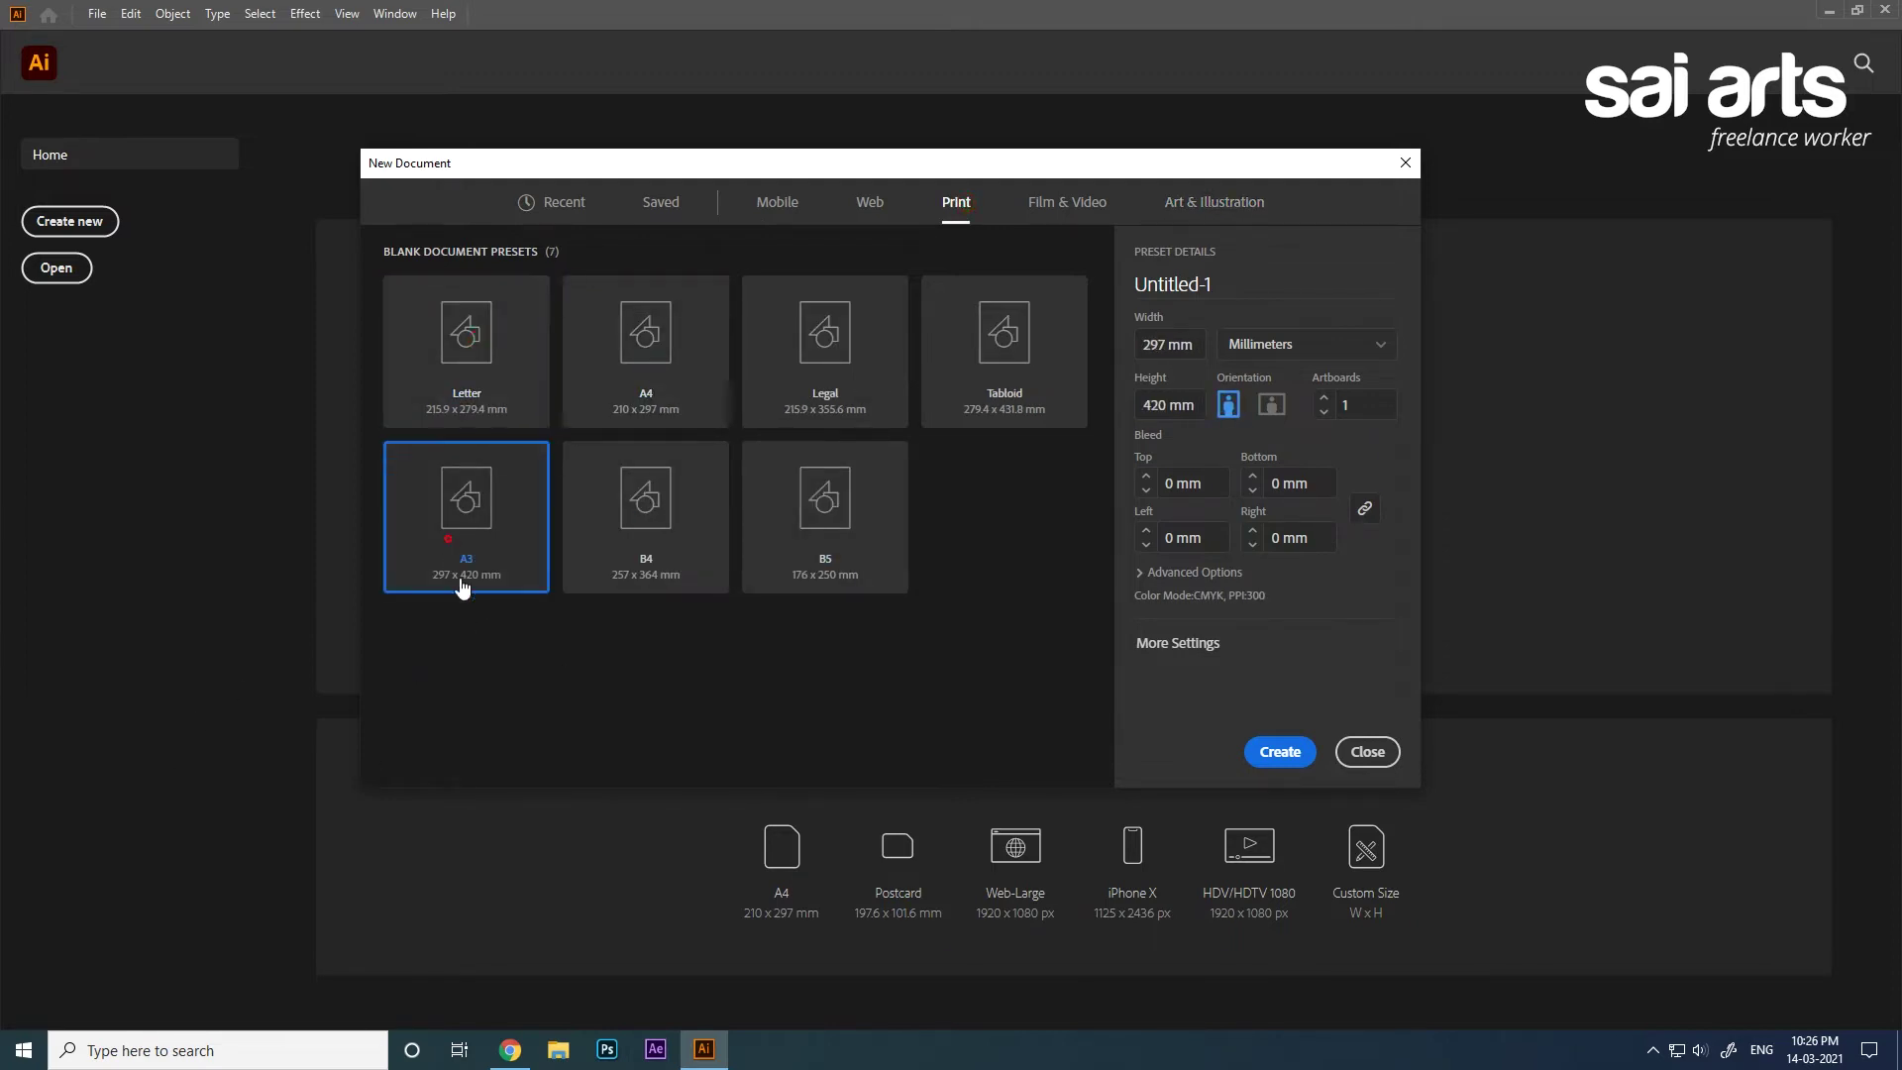
click(640, 373)
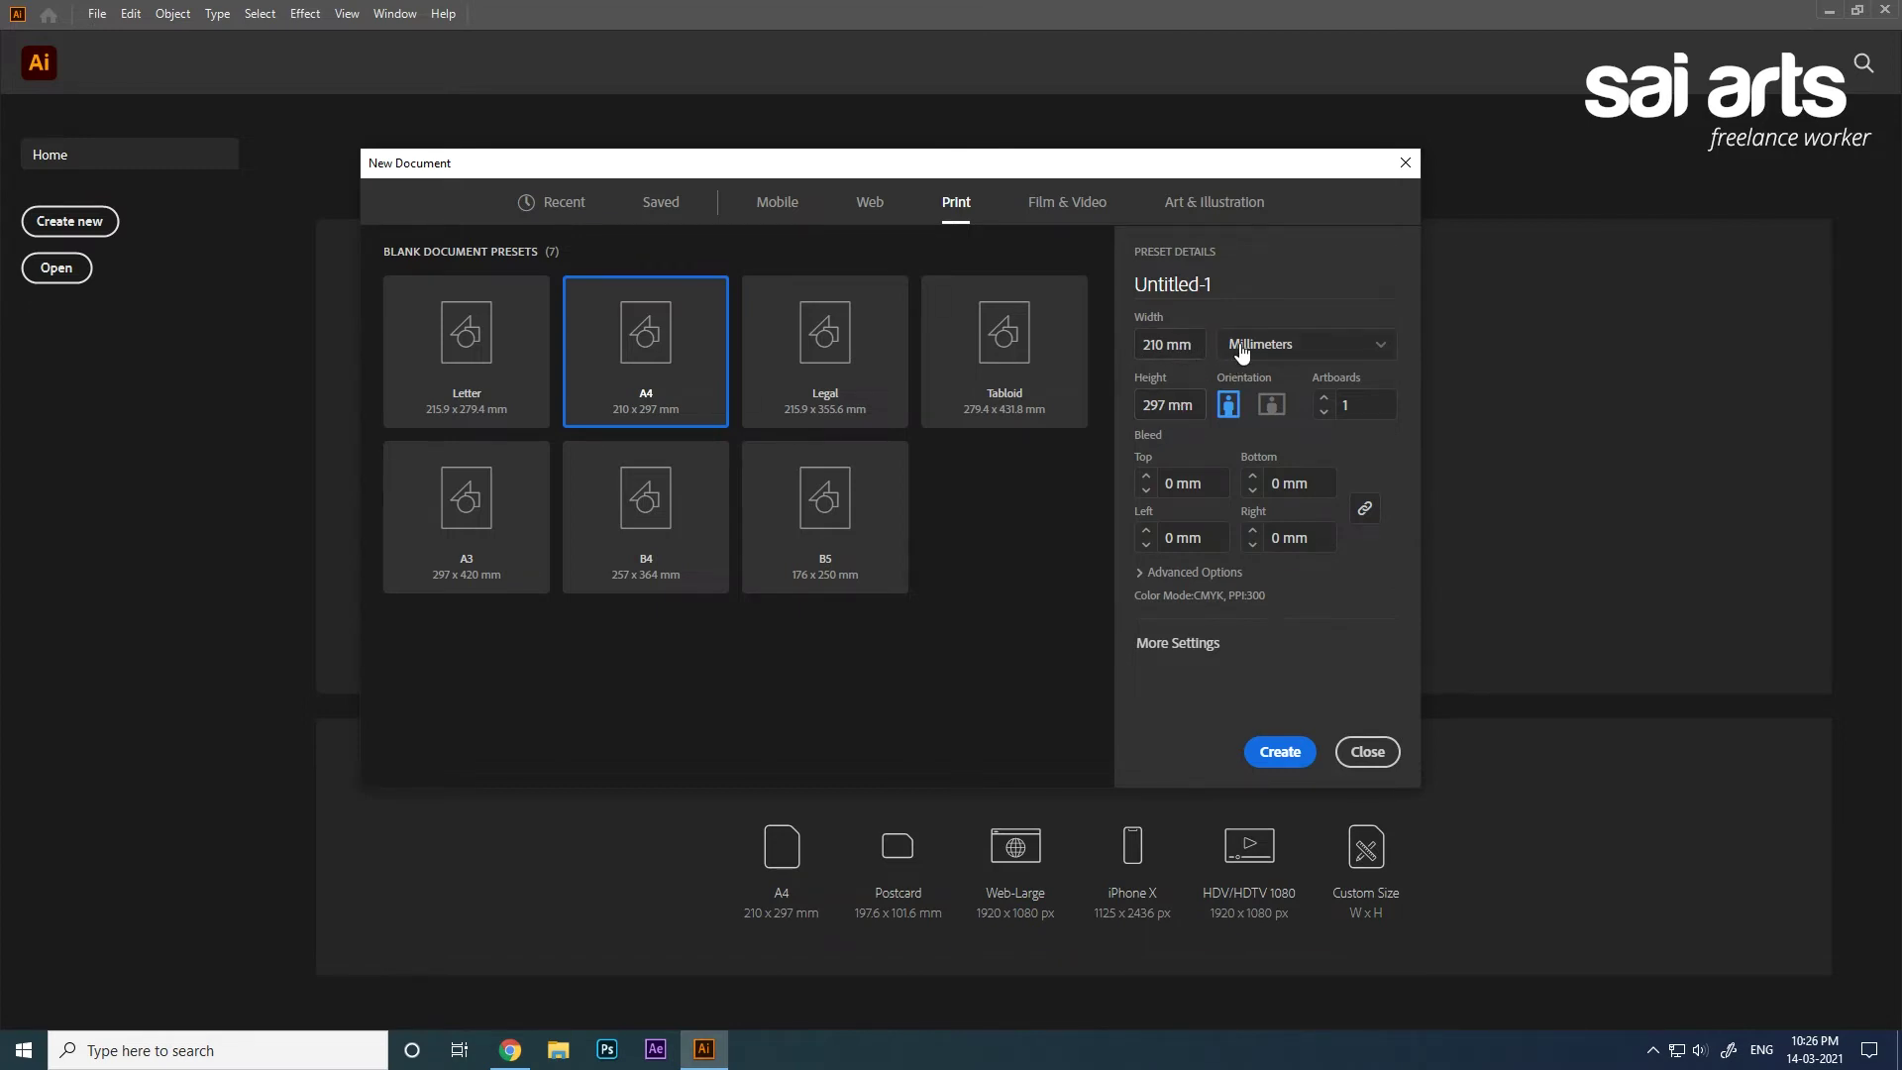
Set the new document's units to Centimeters and its orientation to landscape.
click(1297, 343)
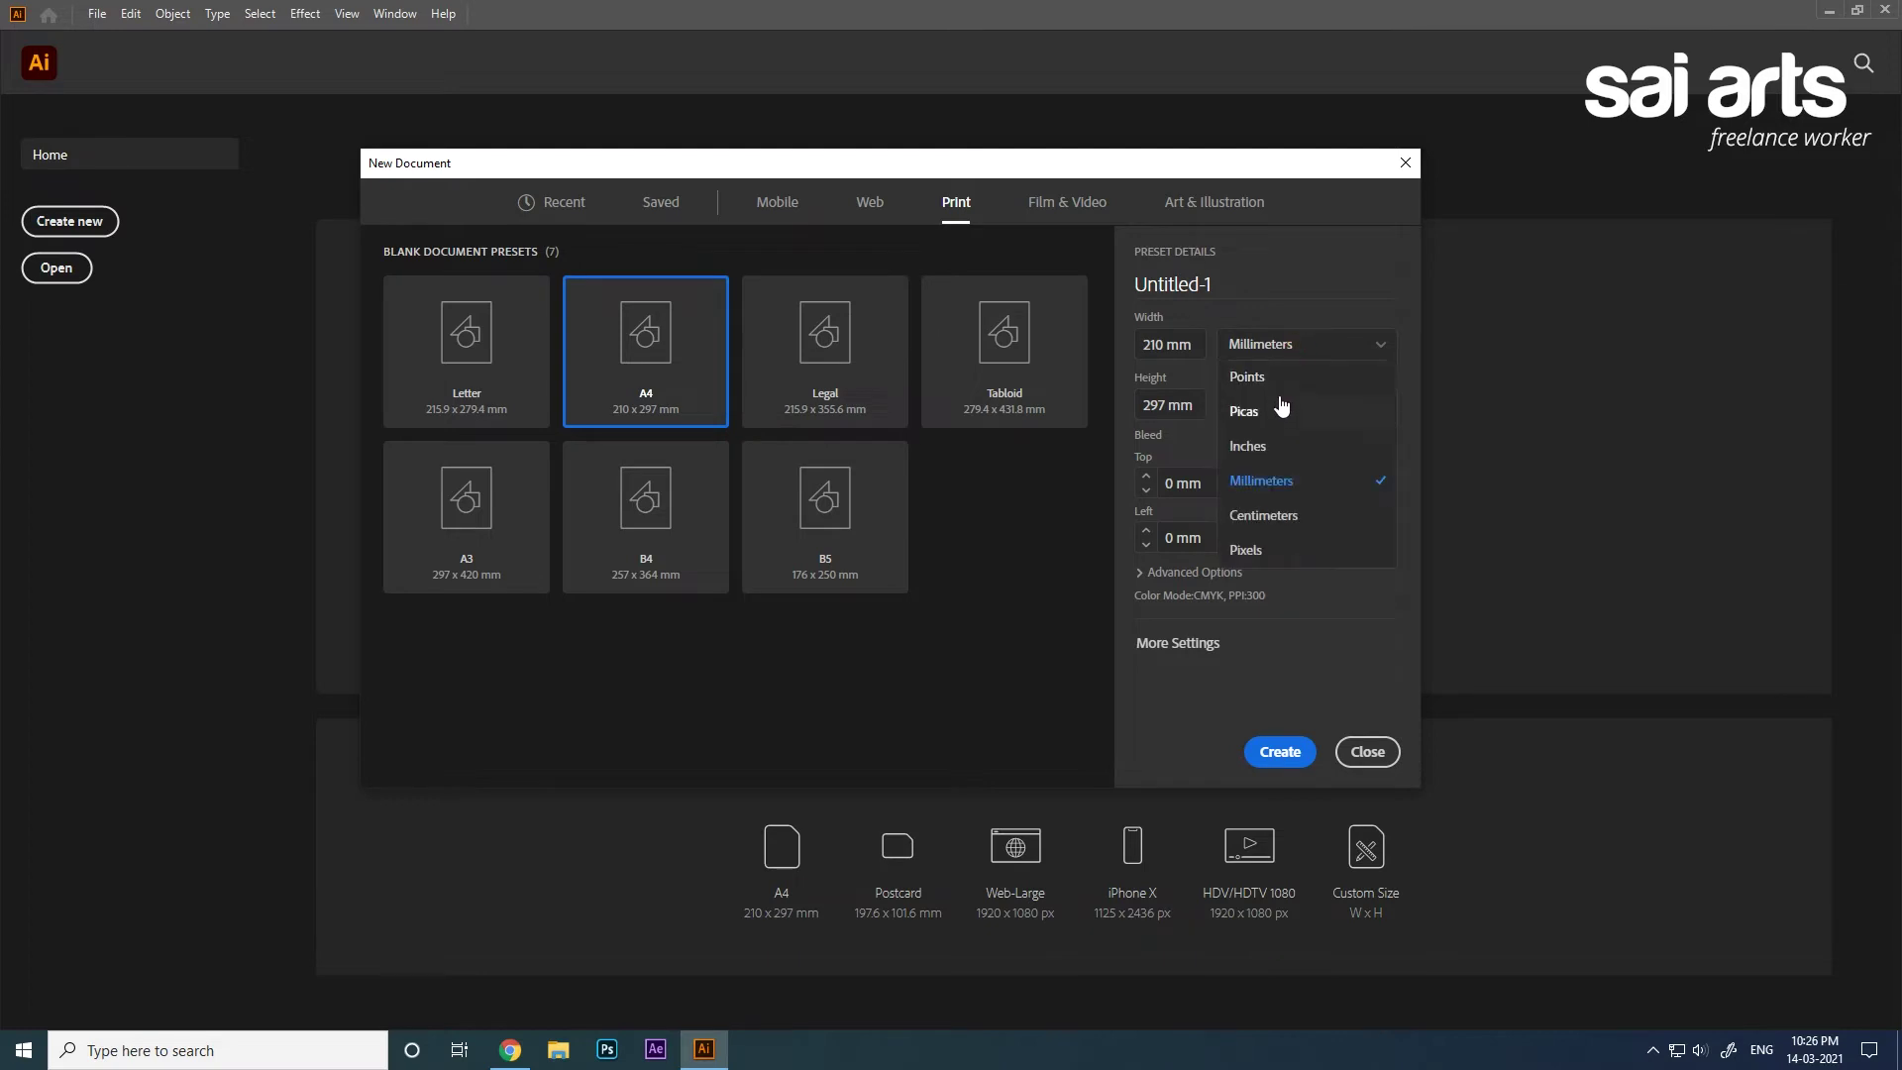
click(1256, 447)
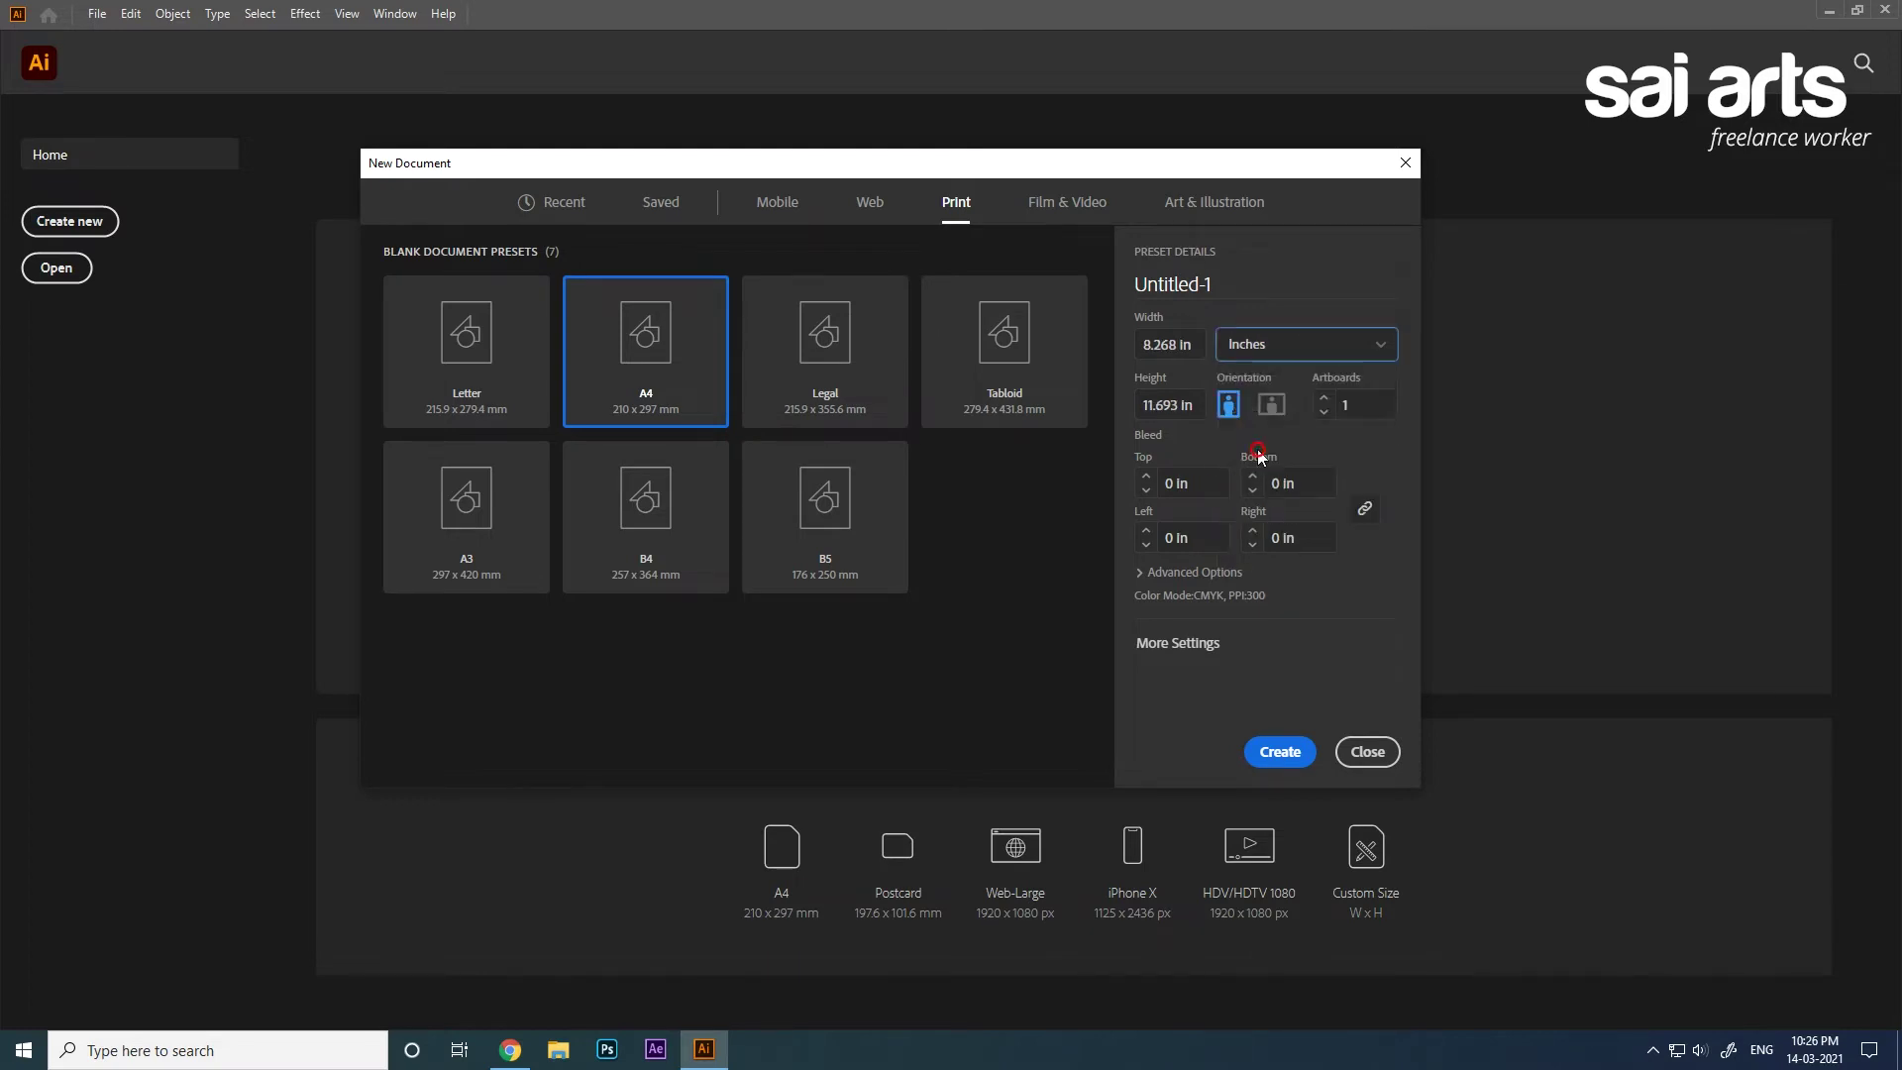
click(1285, 348)
click(1271, 517)
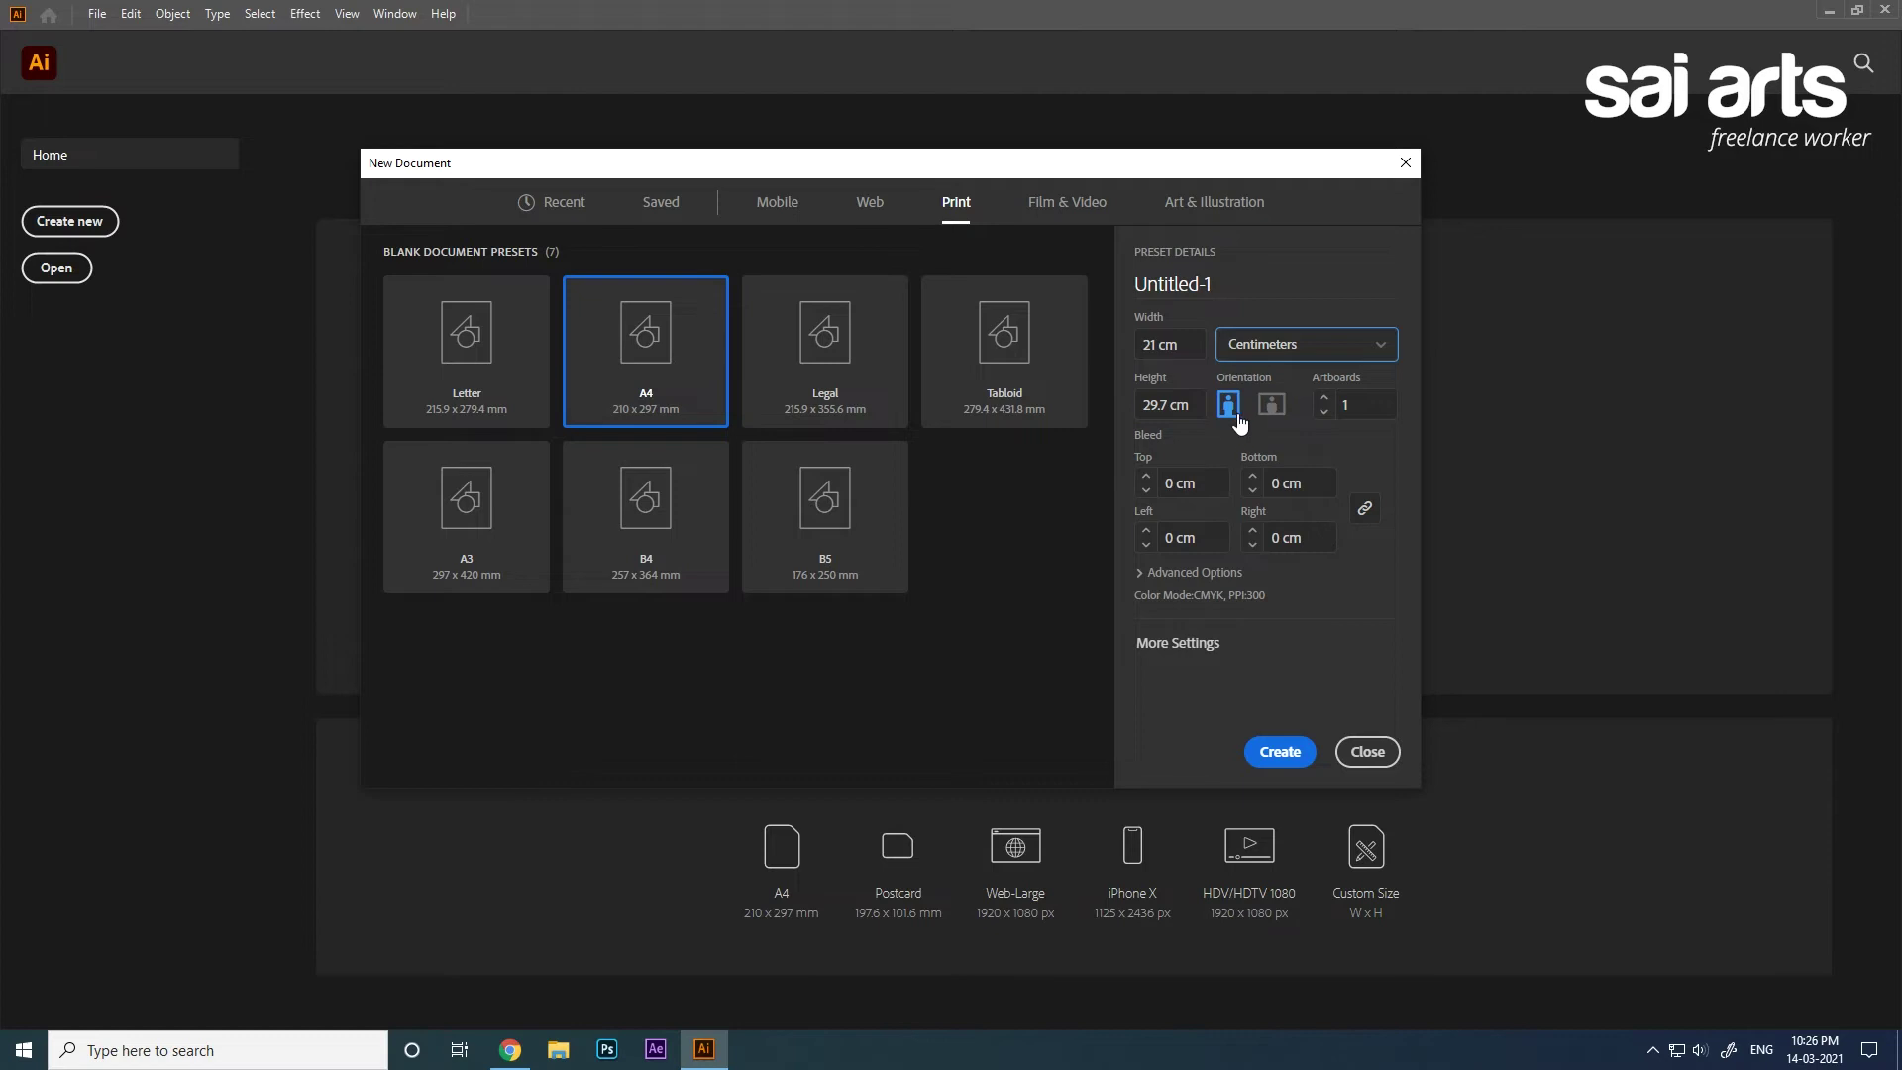
click(1274, 408)
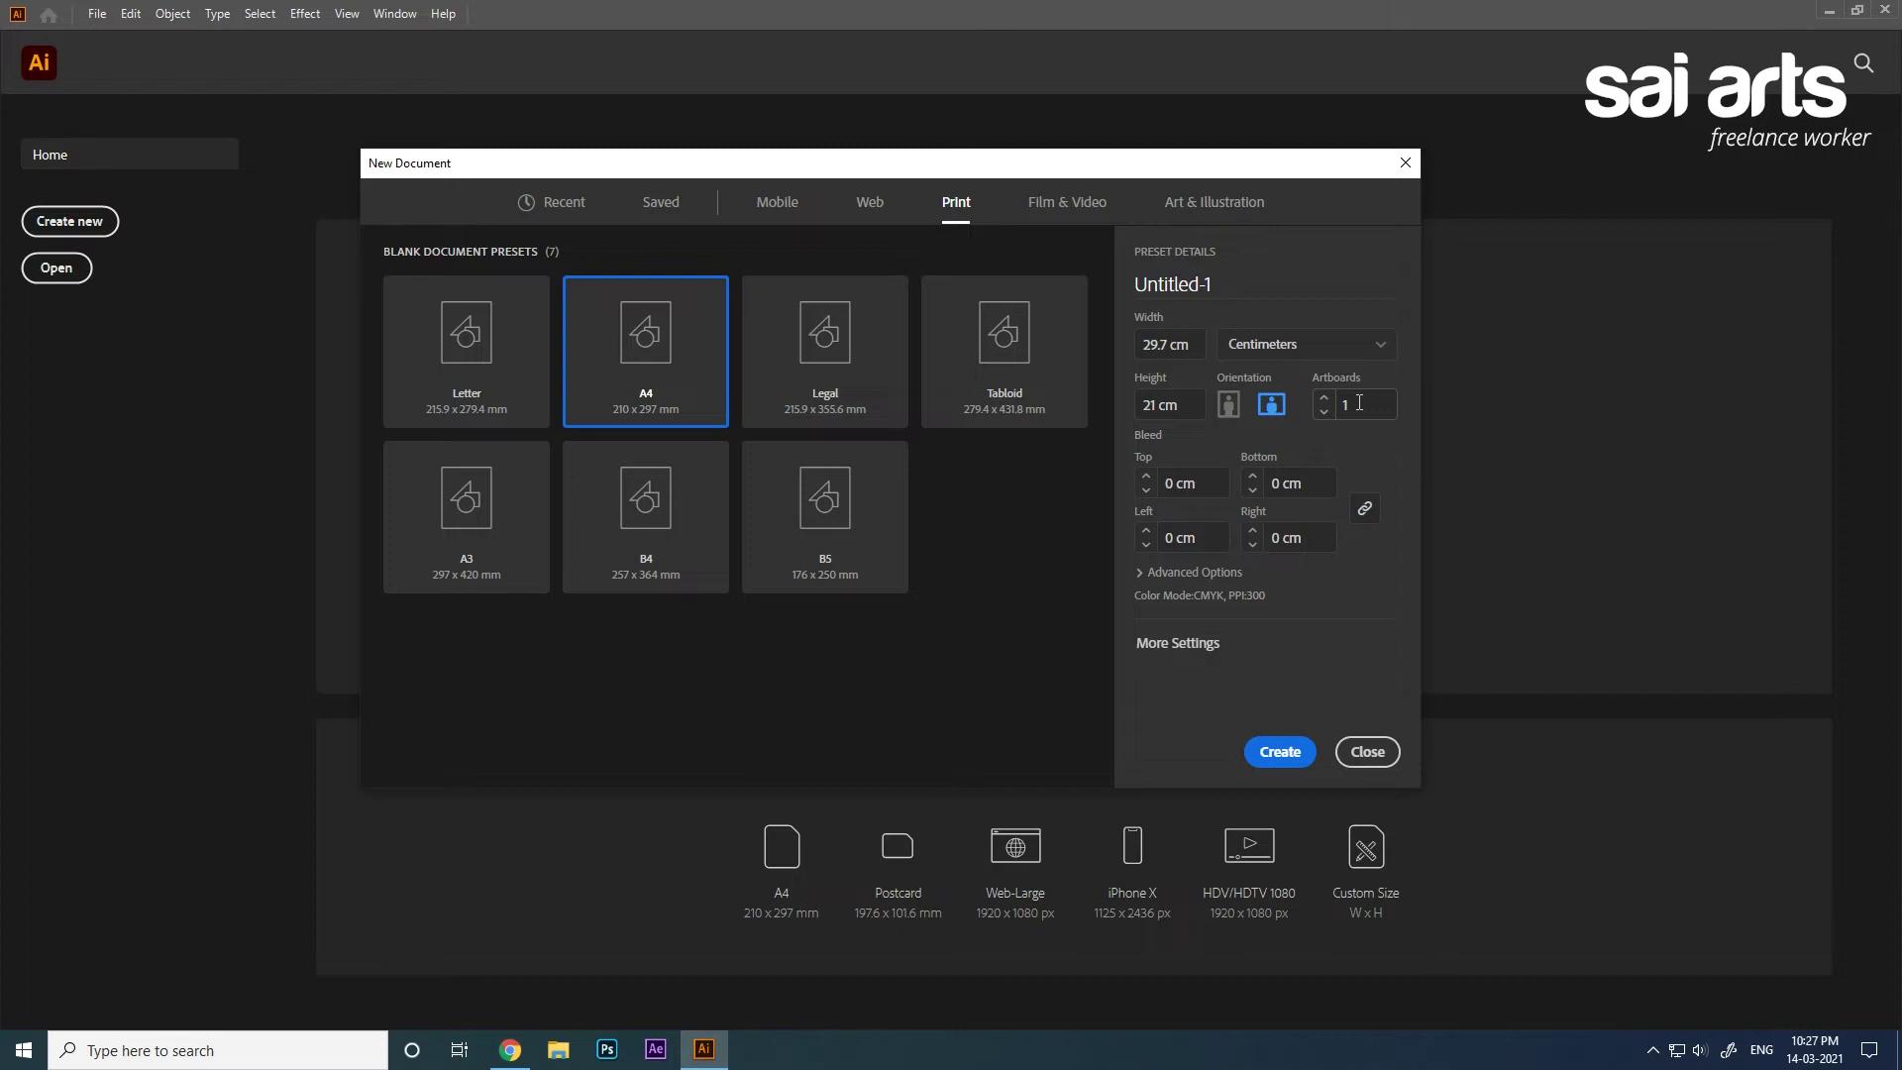
Review the color mode choices in the additional document settings, keep CMYK, and create the document.
click(1197, 644)
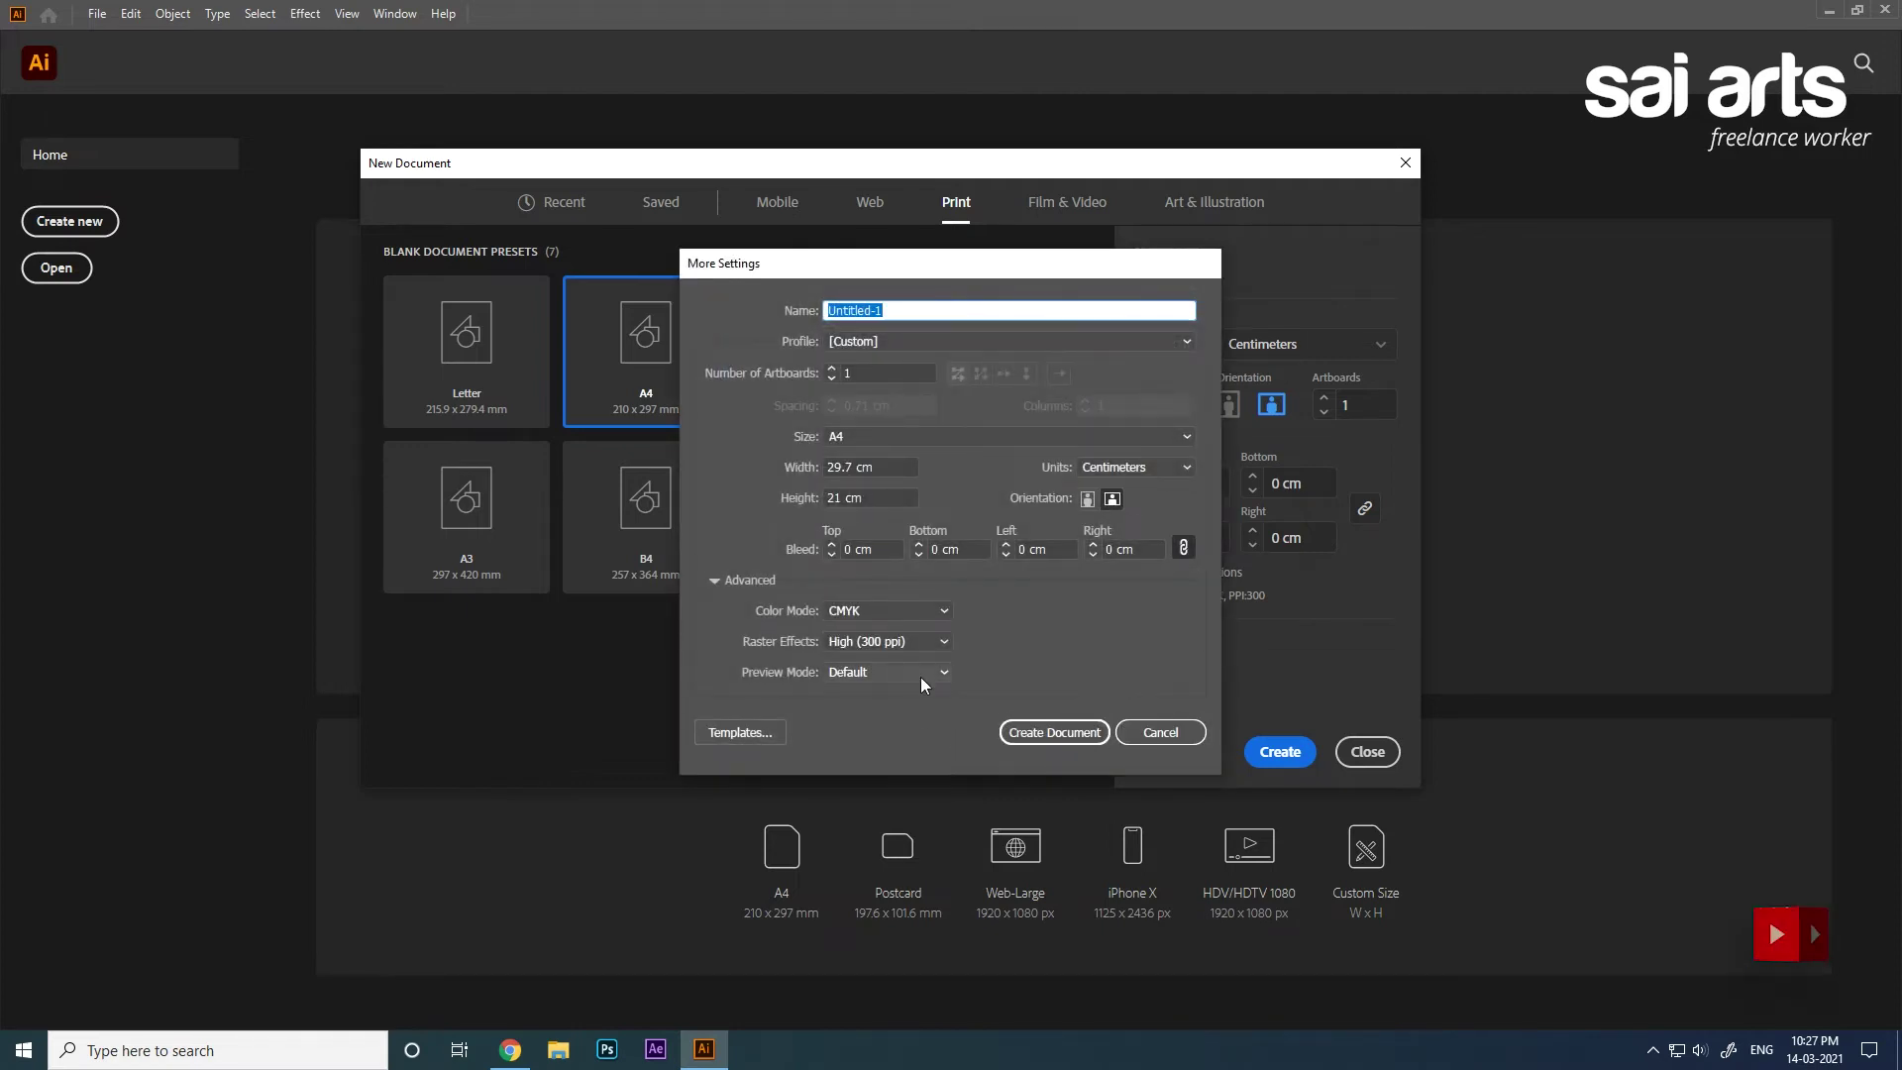
click(909, 611)
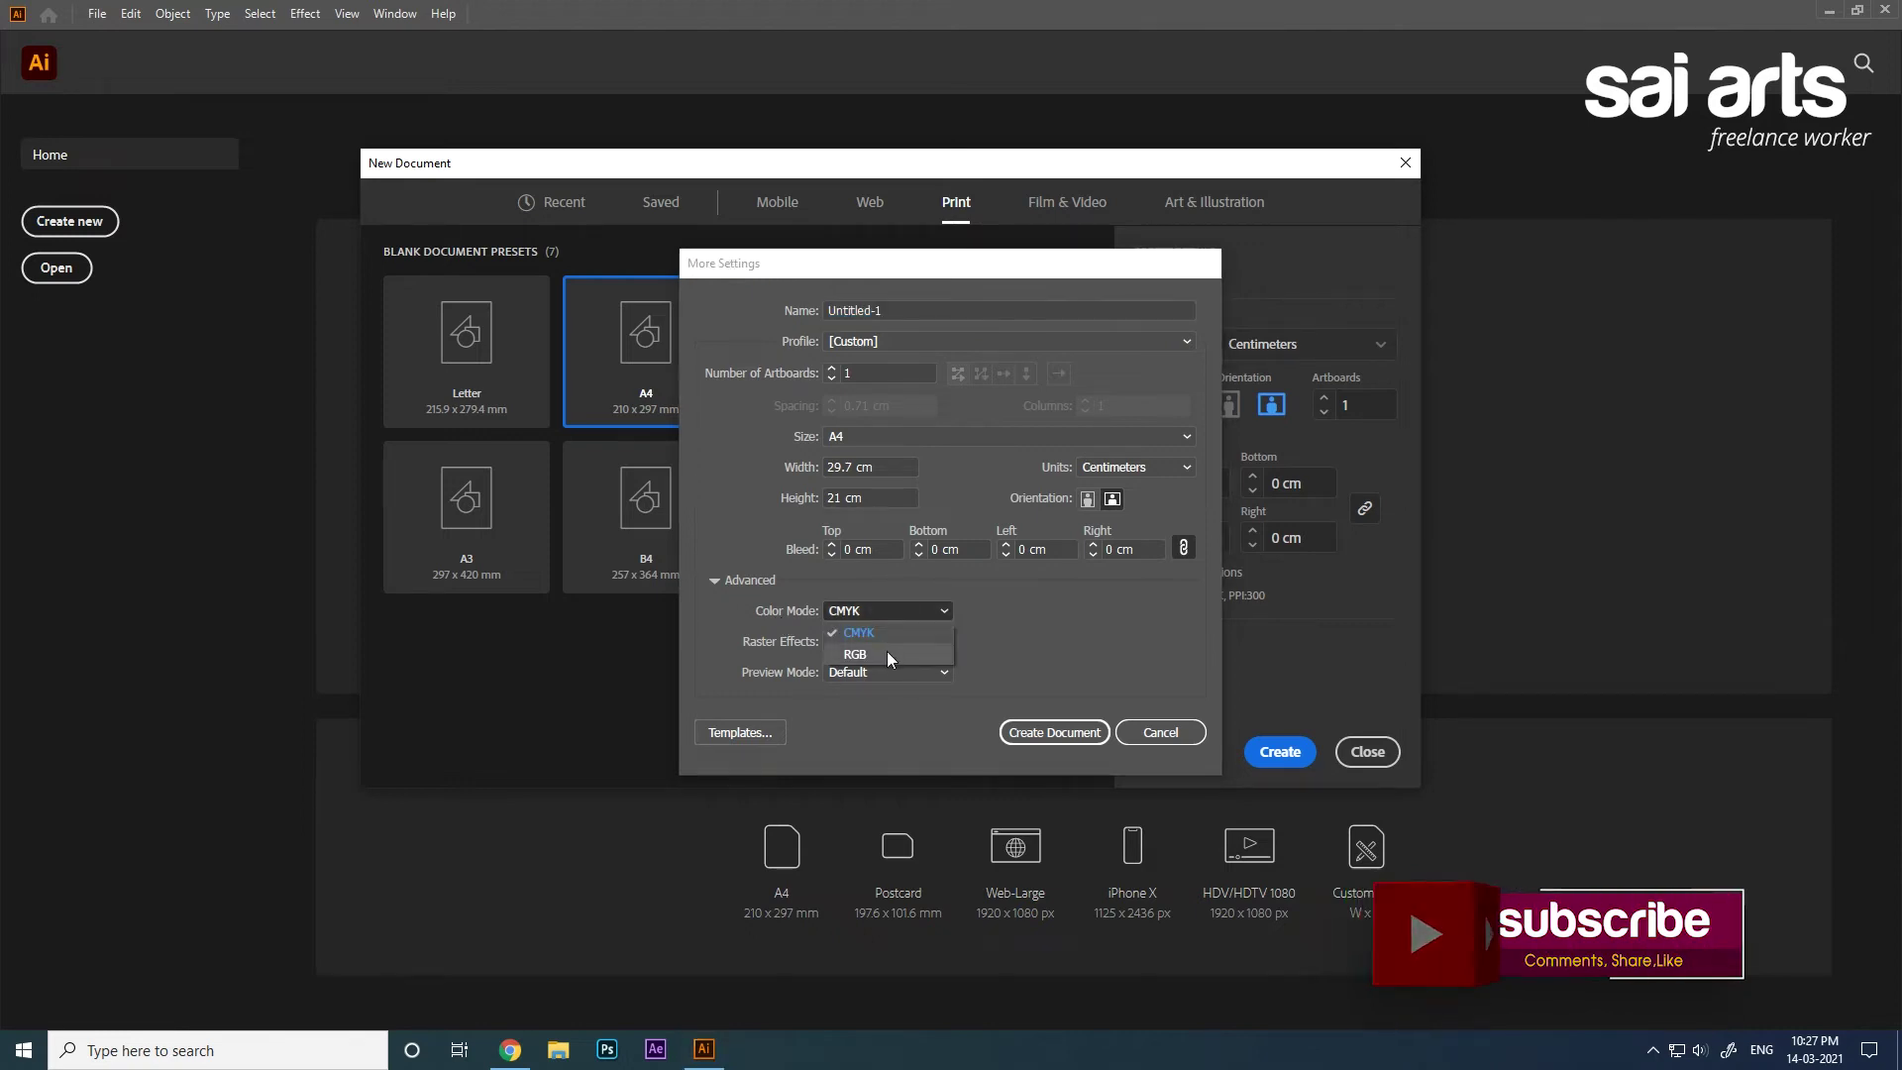
click(1050, 630)
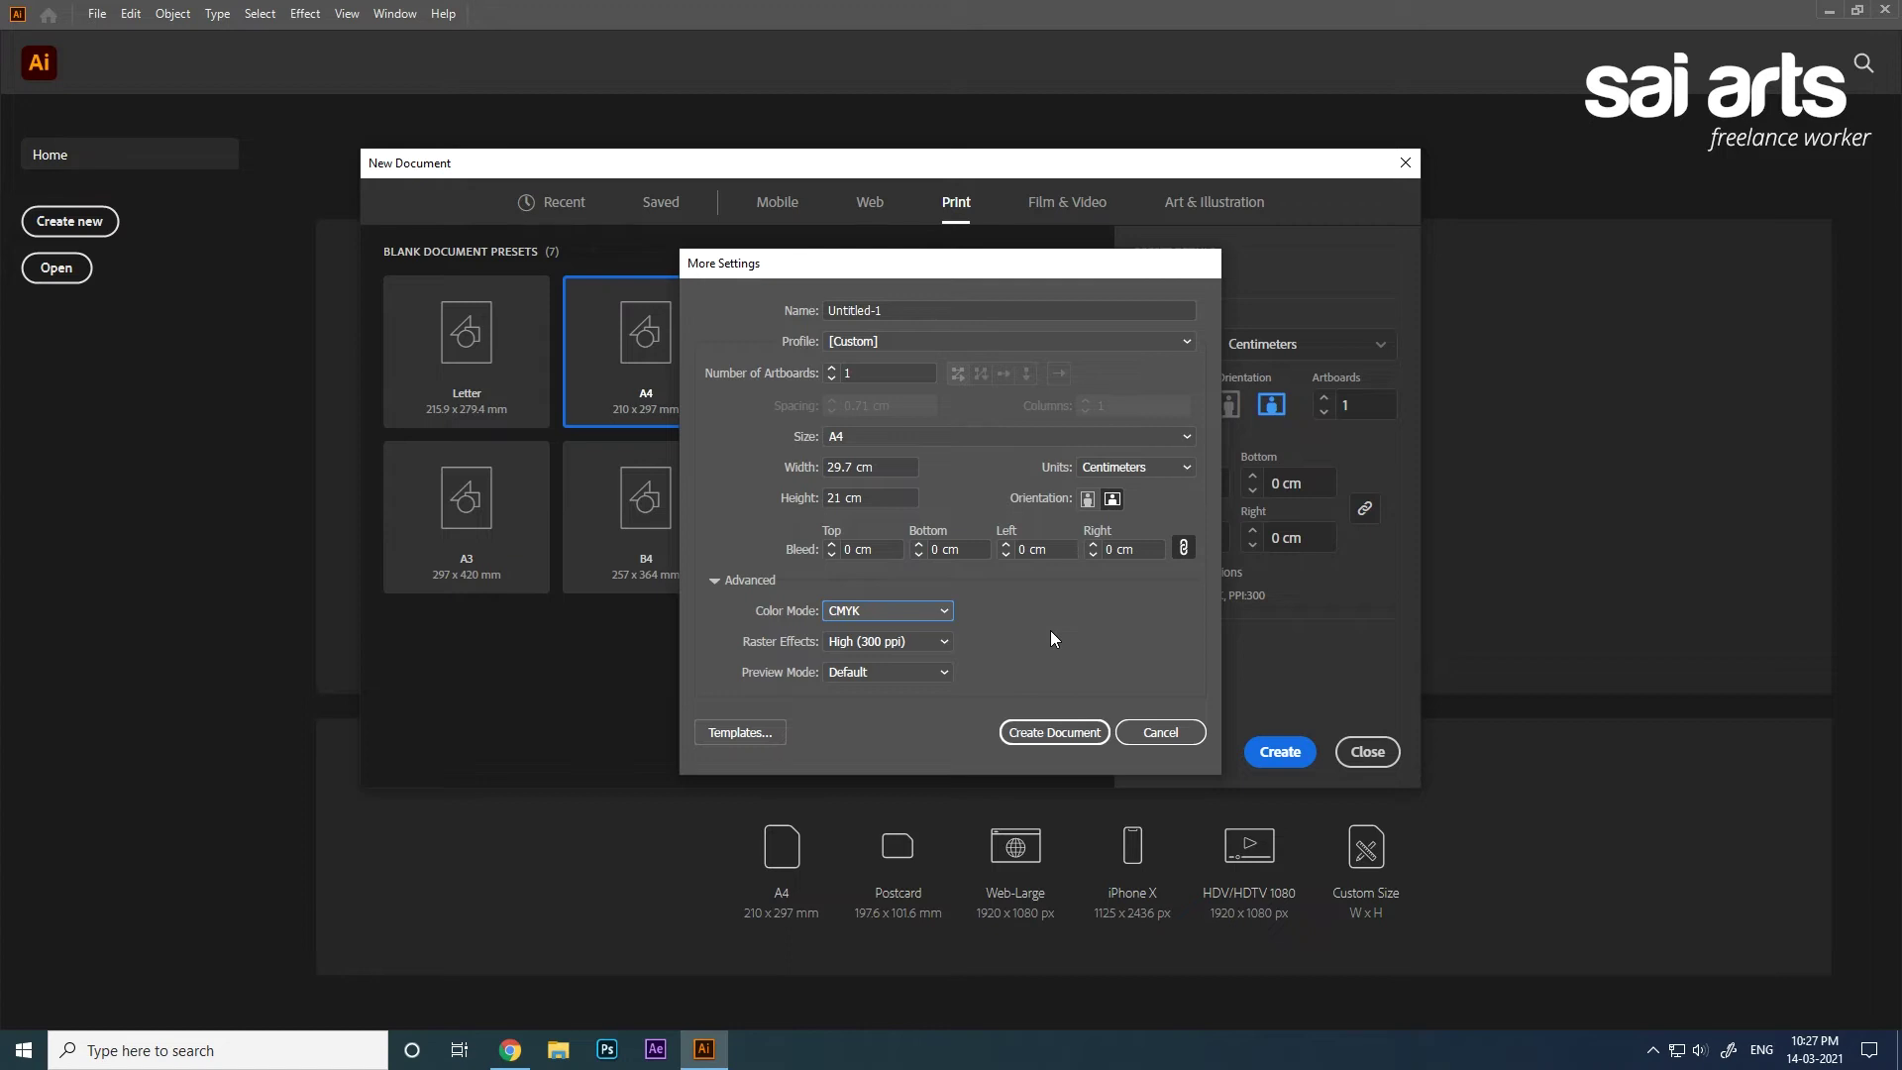
click(1058, 737)
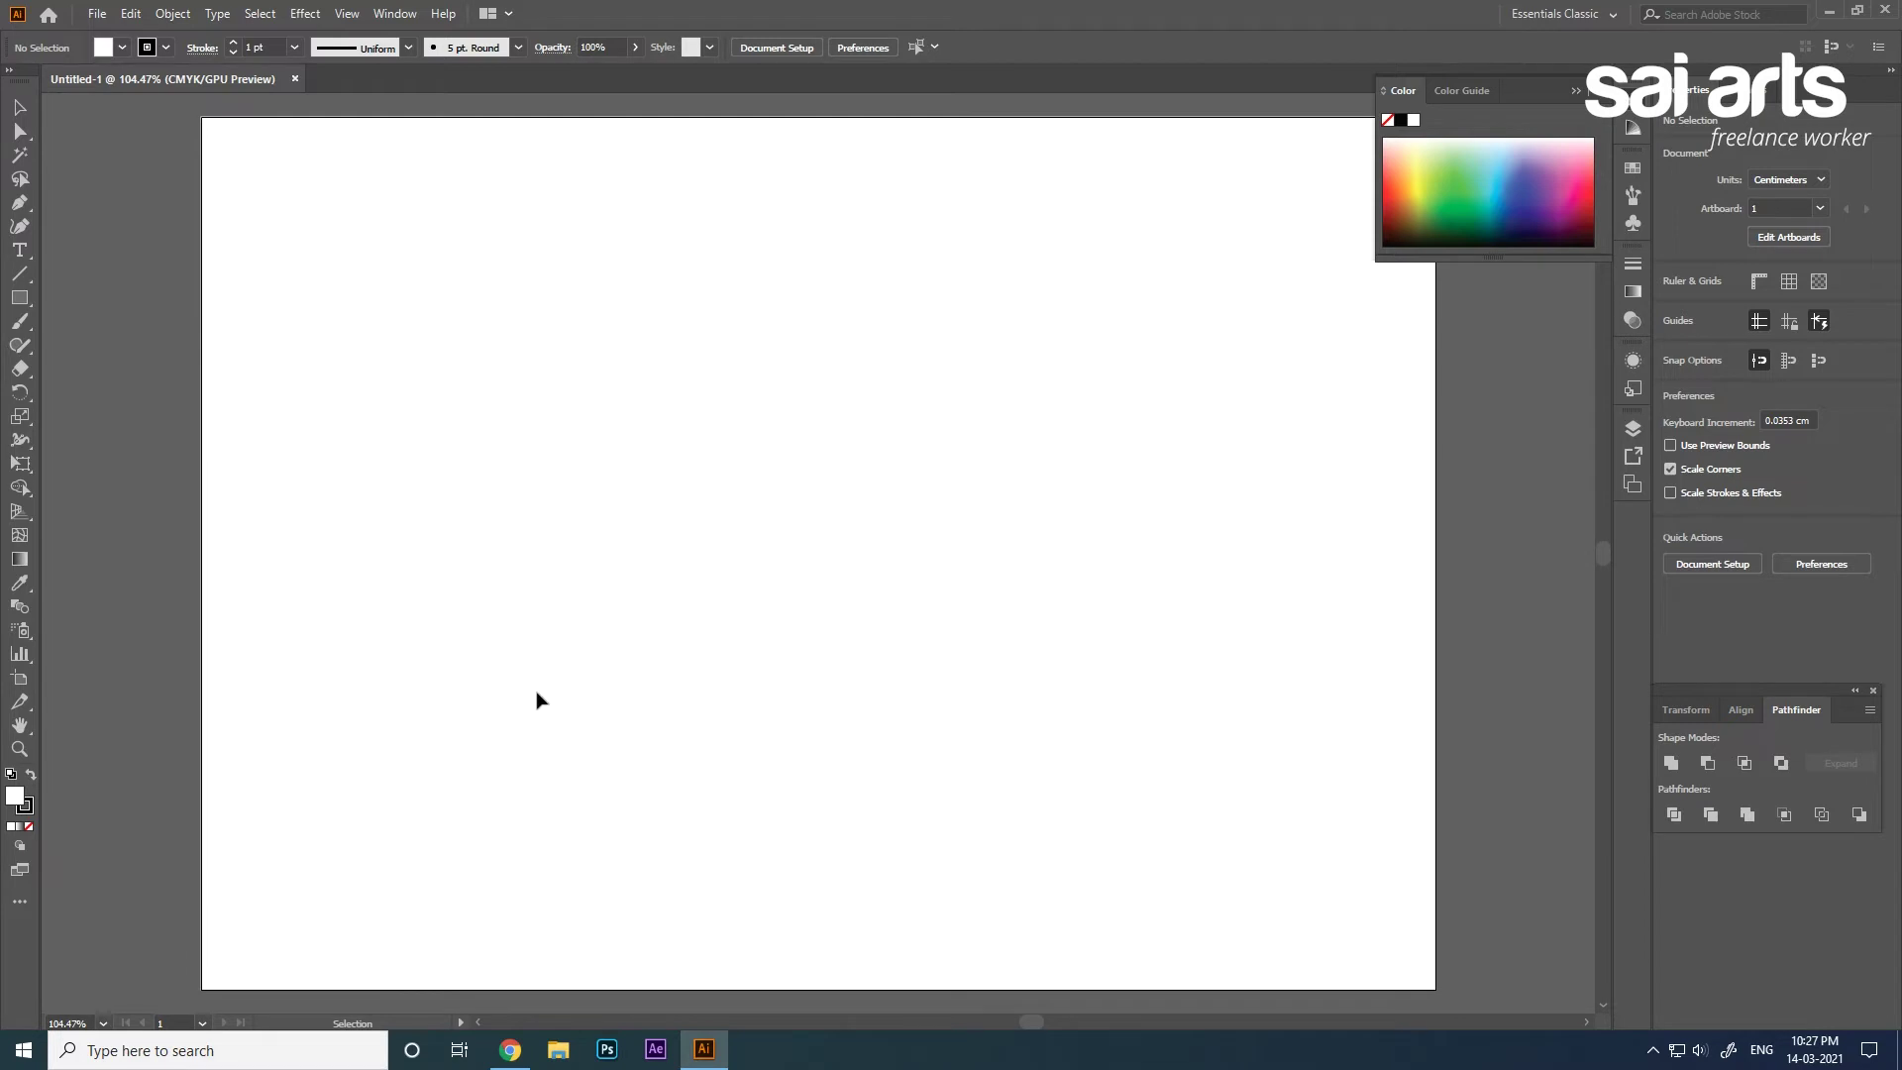
Collapse the floating Color panel, start editing the artboard and set its width to 35 cm.
click(1574, 90)
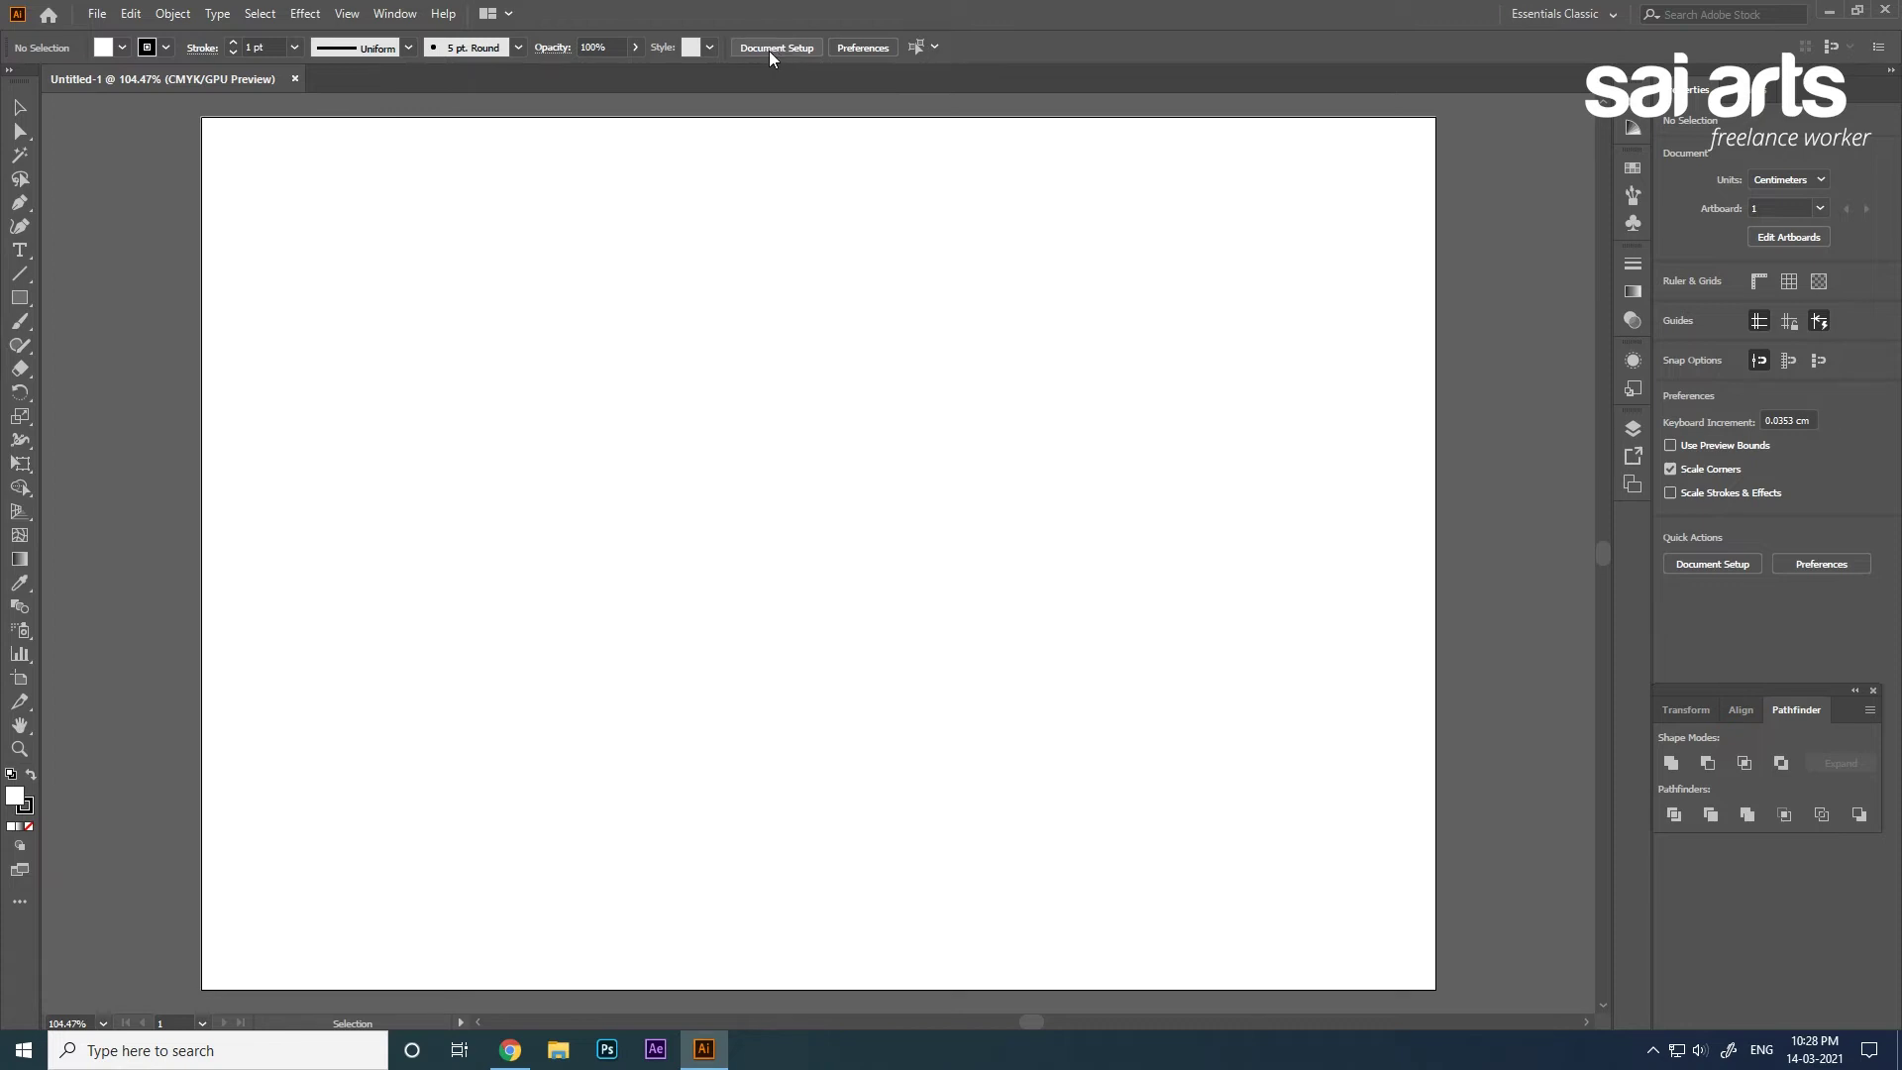
click(1764, 239)
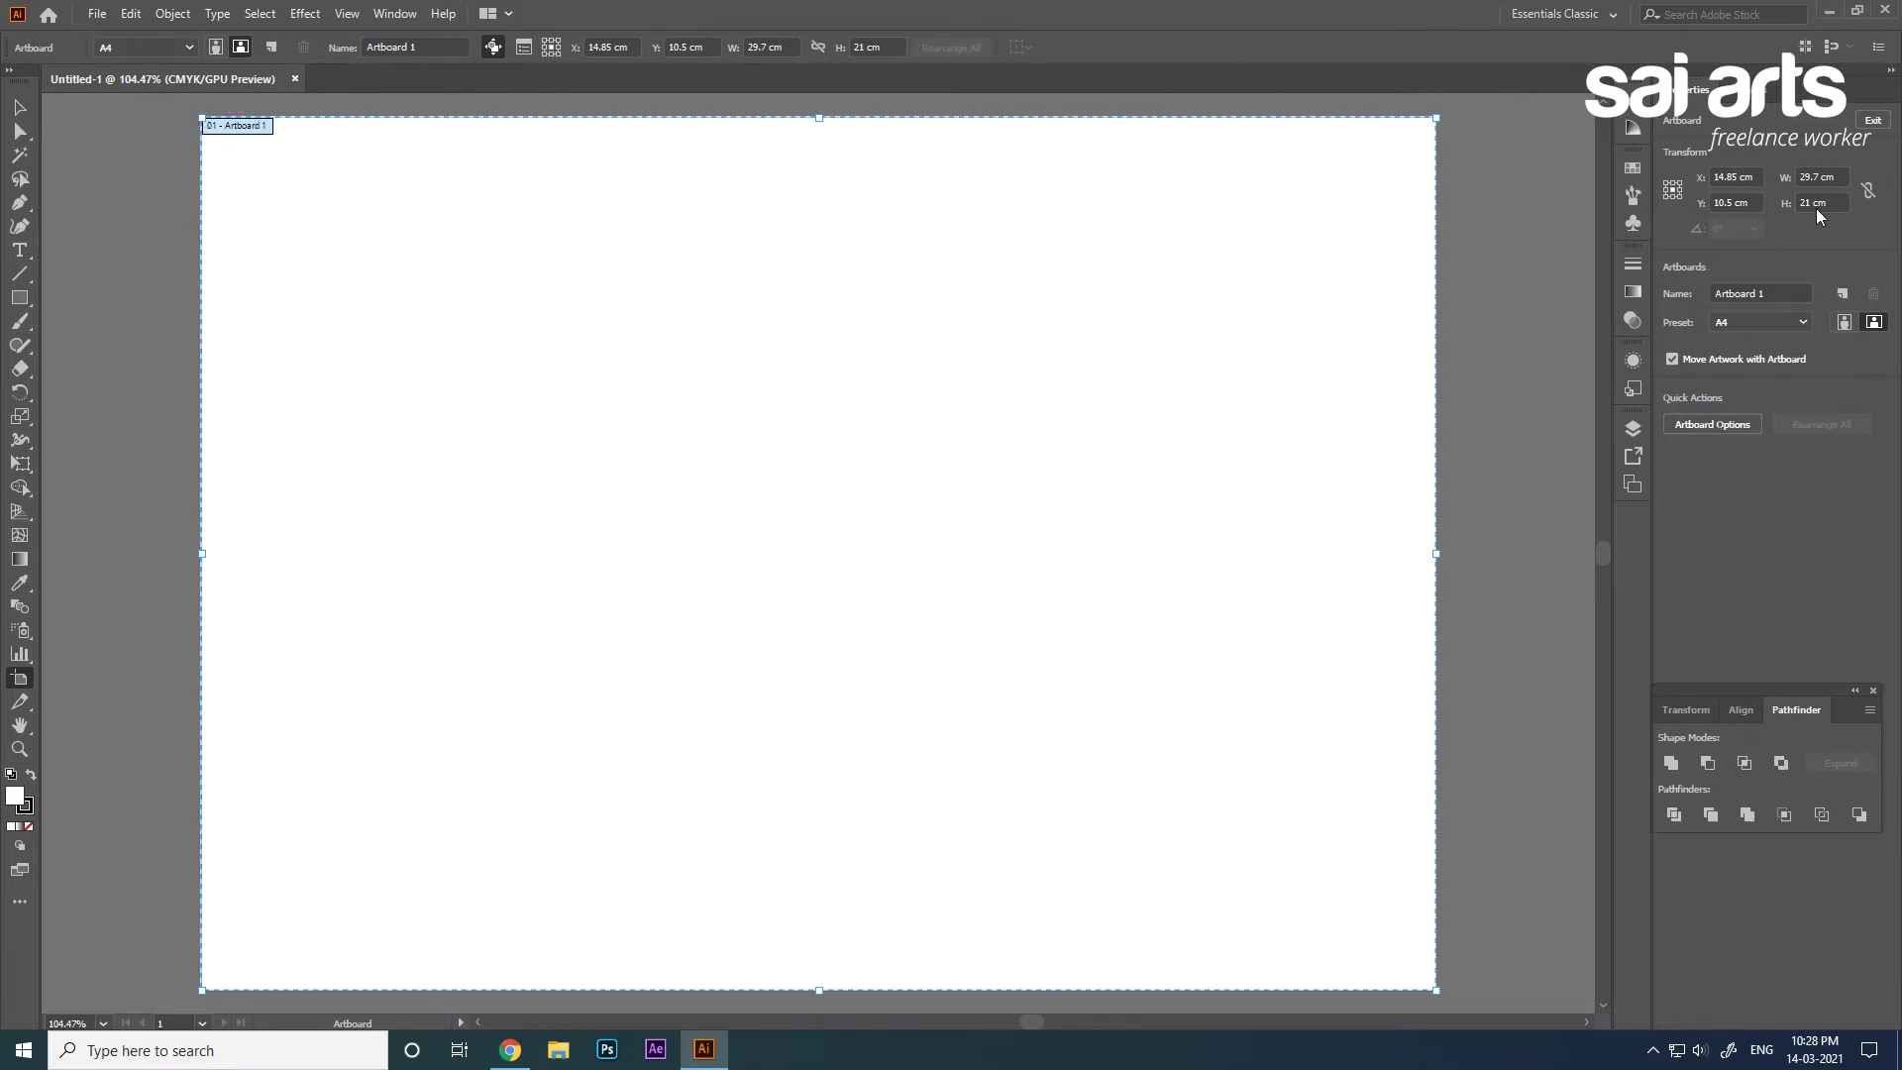
click(1831, 174)
double_click(1832, 173)
text(35)
key(Return)
Set the artboard's height to 10 cm and its width to 15 cm.
click(1832, 206)
text(10)
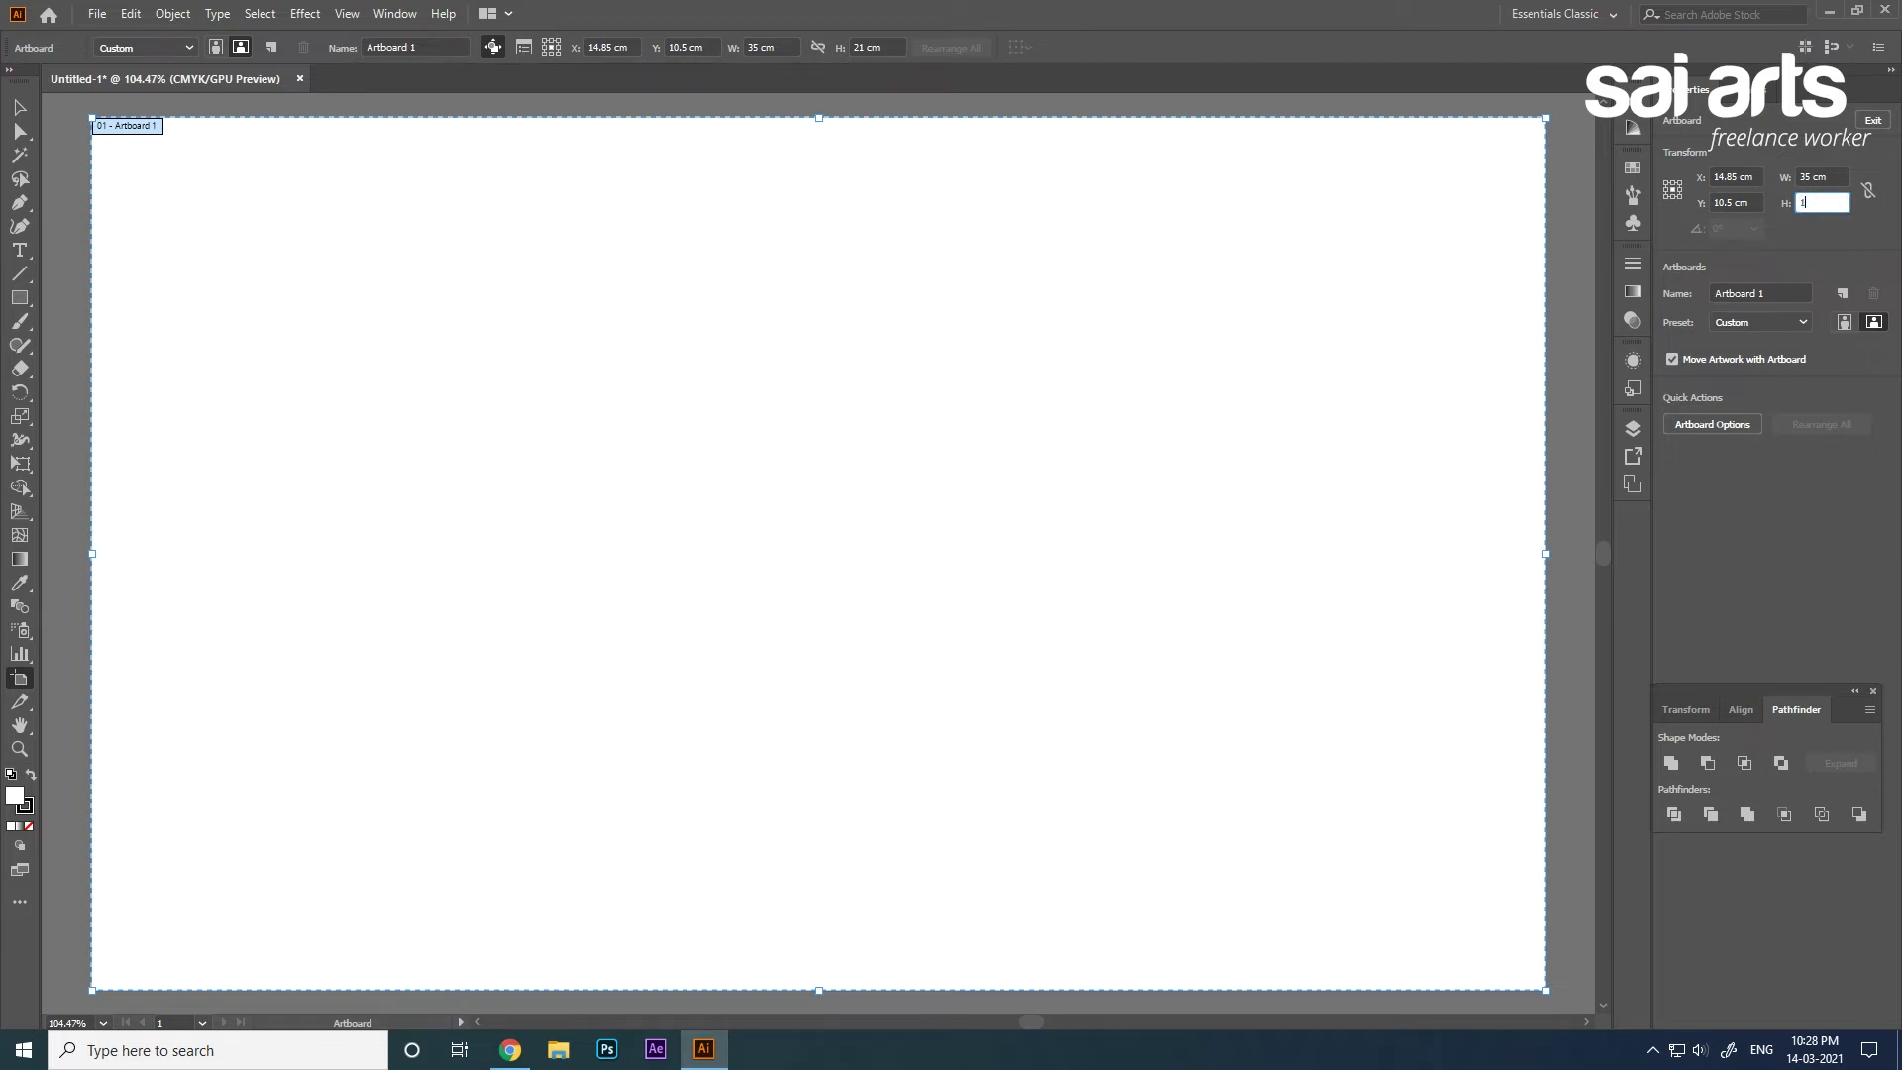
key(Return)
click(1830, 176)
text(15)
key(Return)
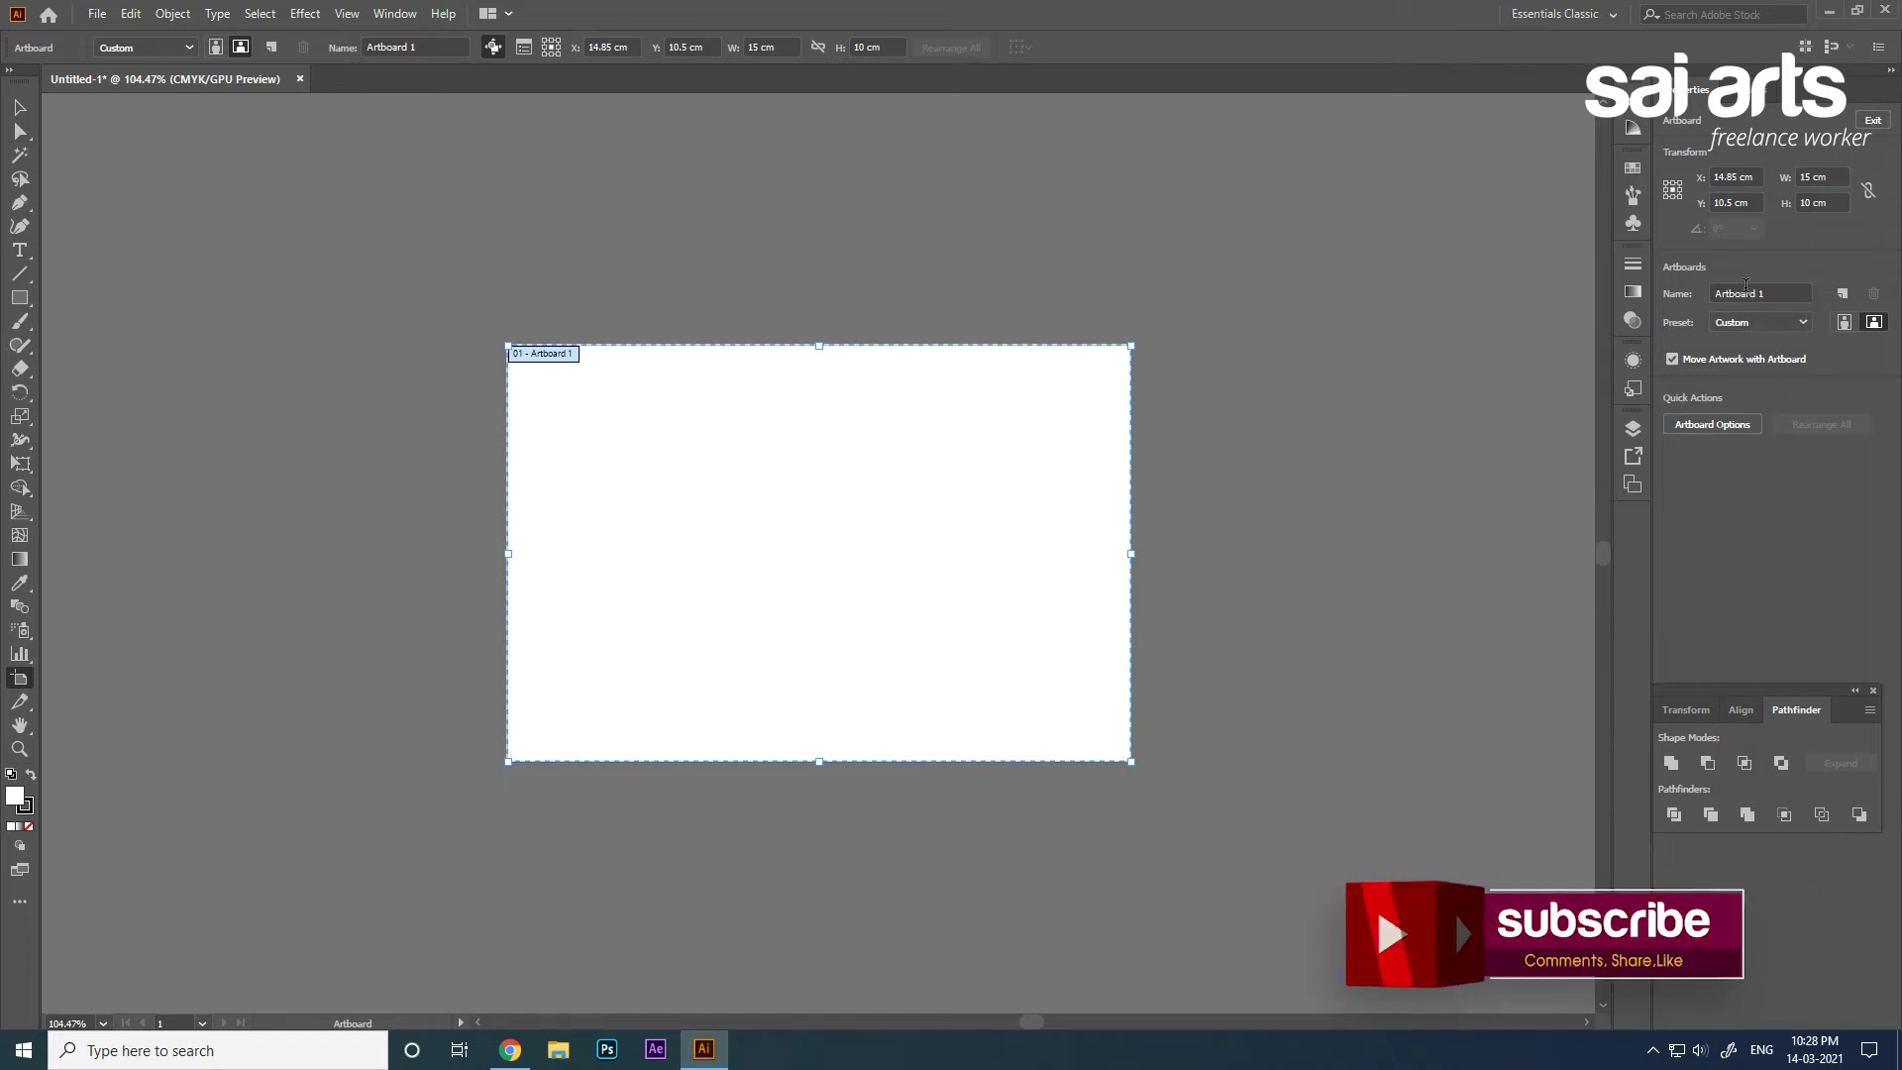
Add two more artboards of the same size beside the first one.
click(1844, 295)
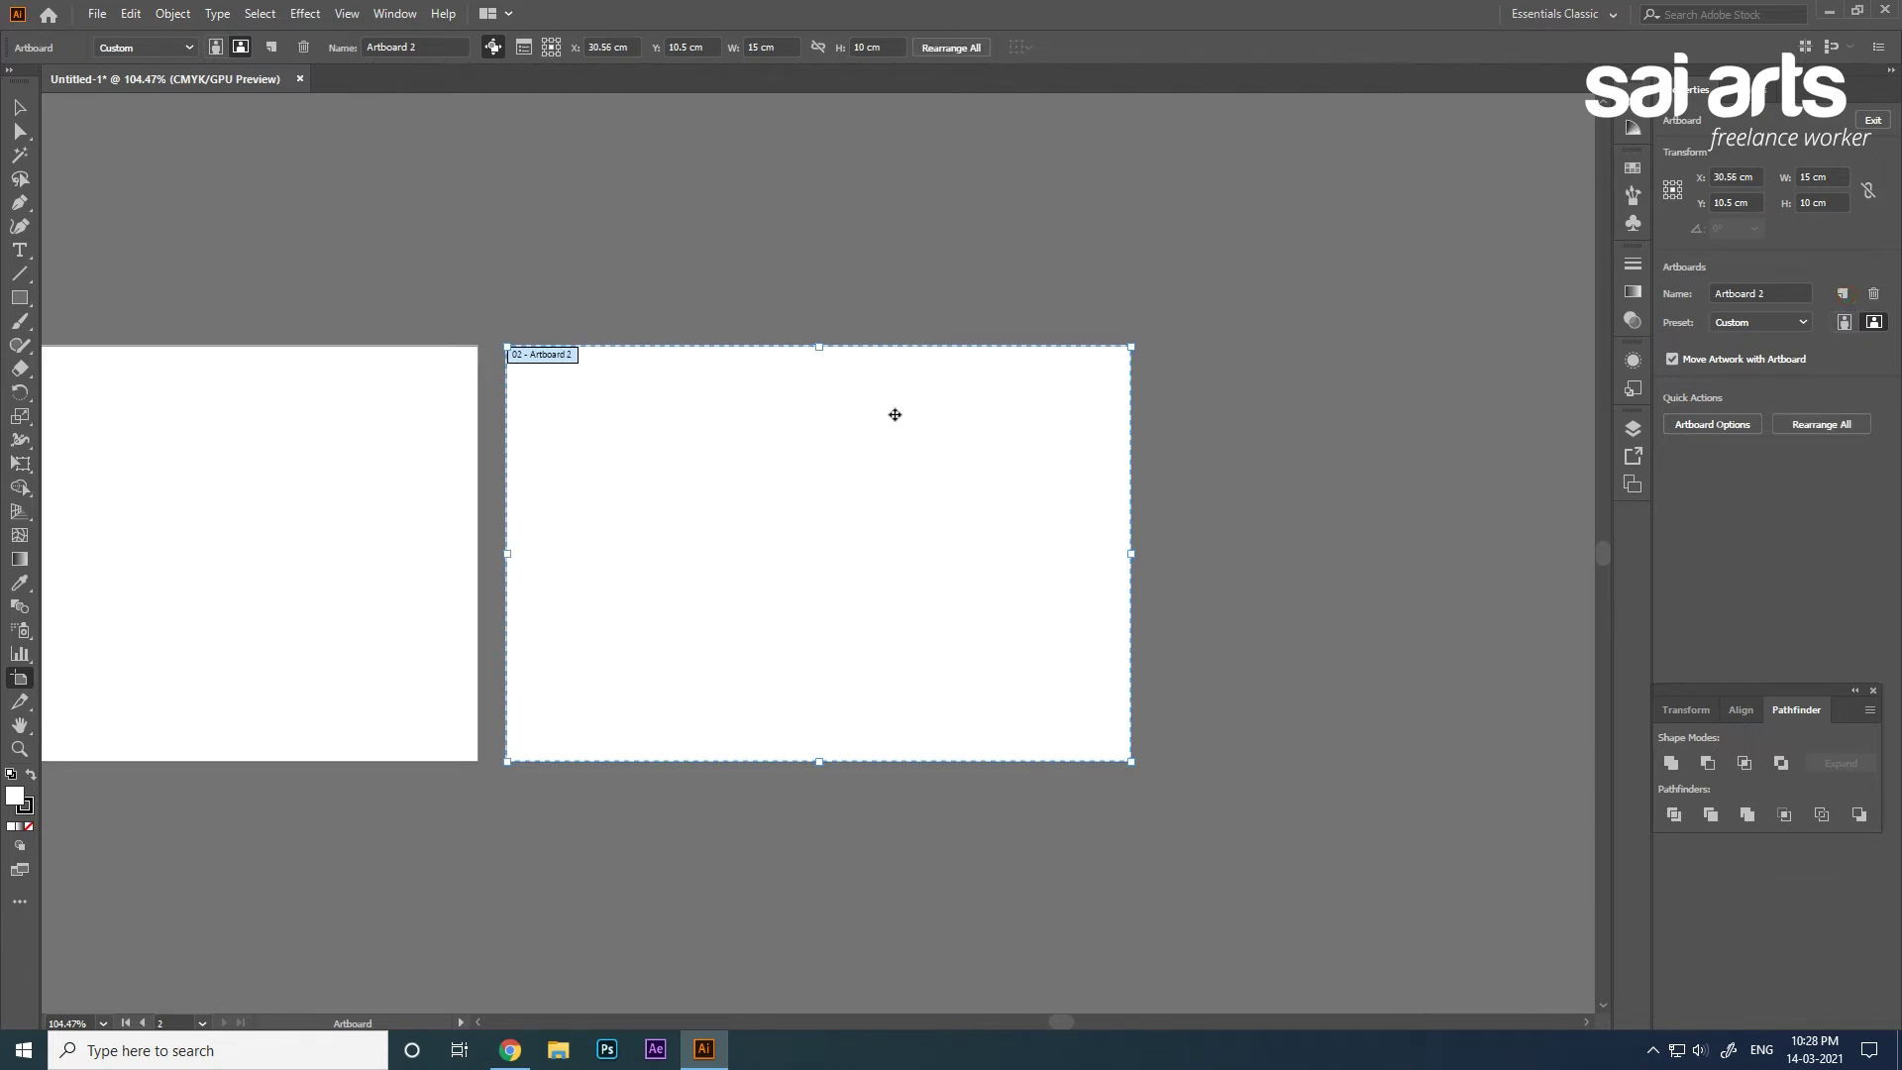
click(1842, 293)
key(ctrl+minus)
key(ctrl+minus)
key(ctrl+minus)
key(ctrl+minus)
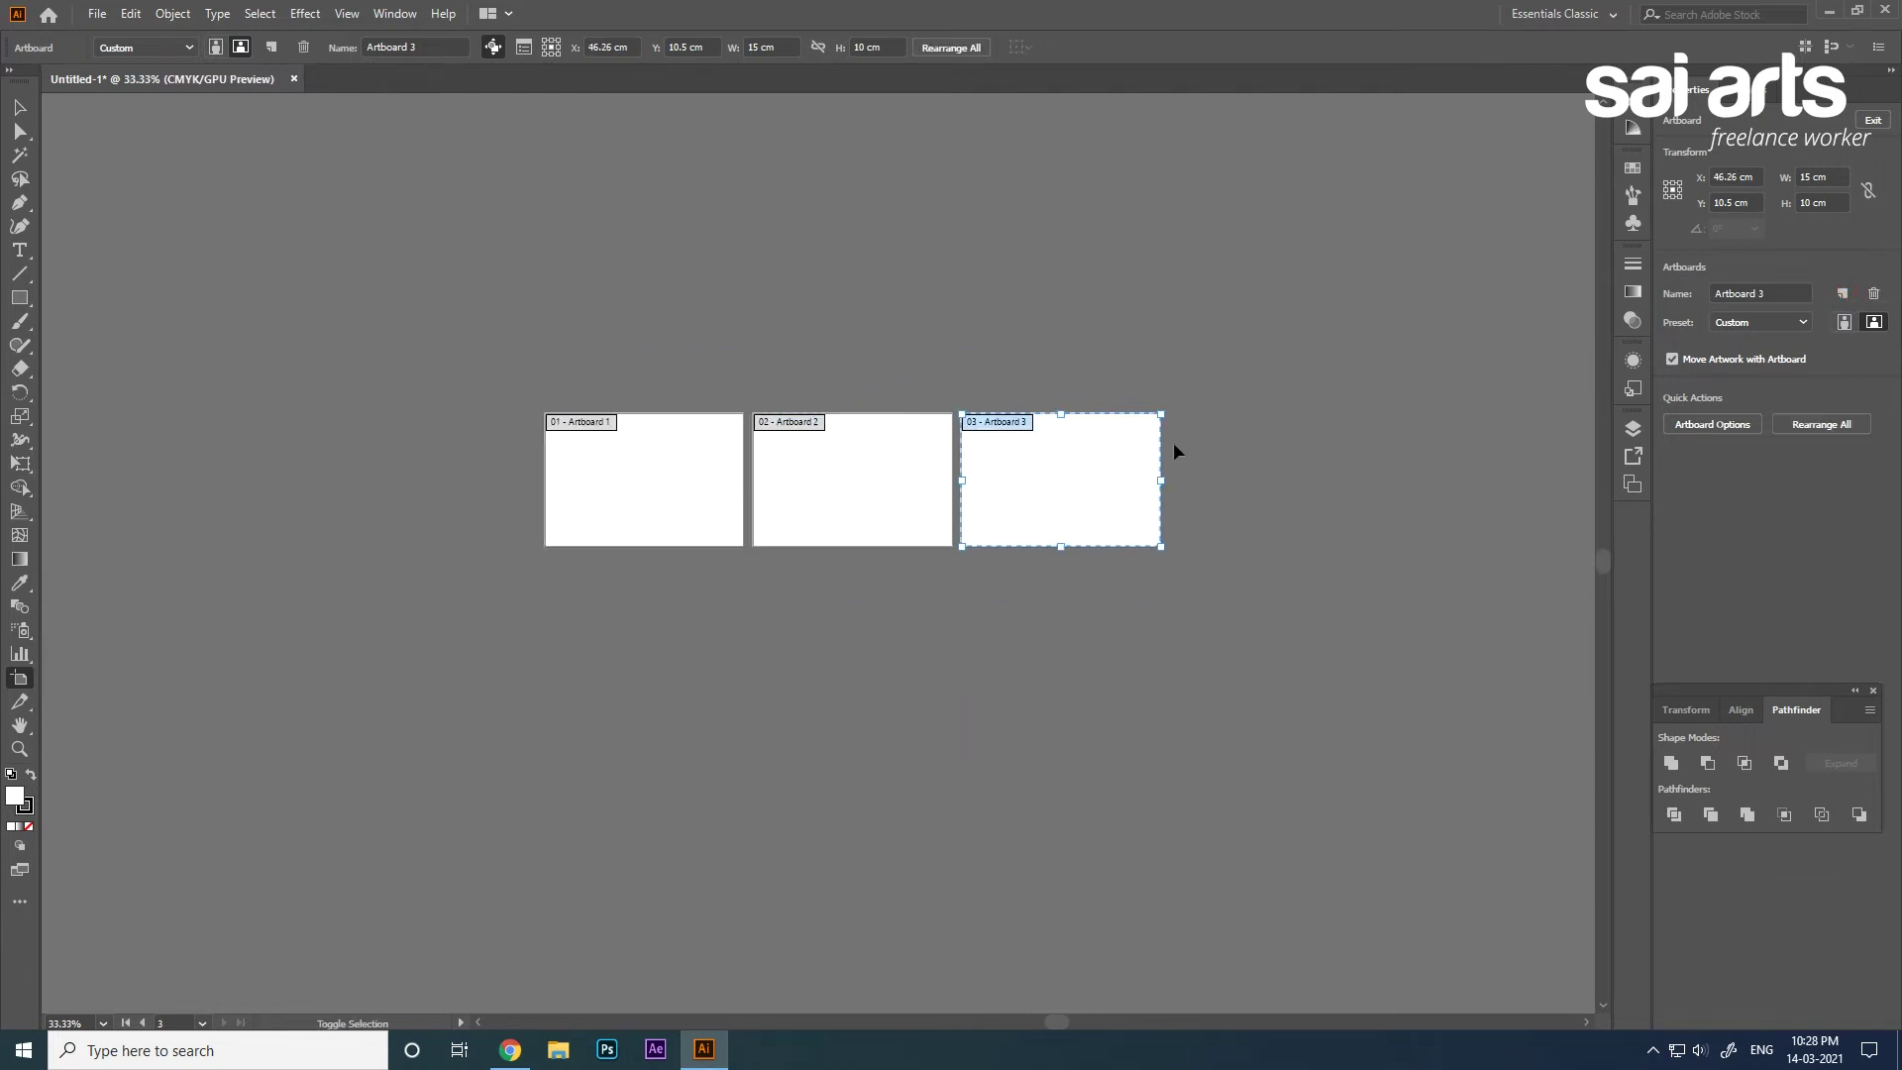
scroll(723, 500, up, 1)
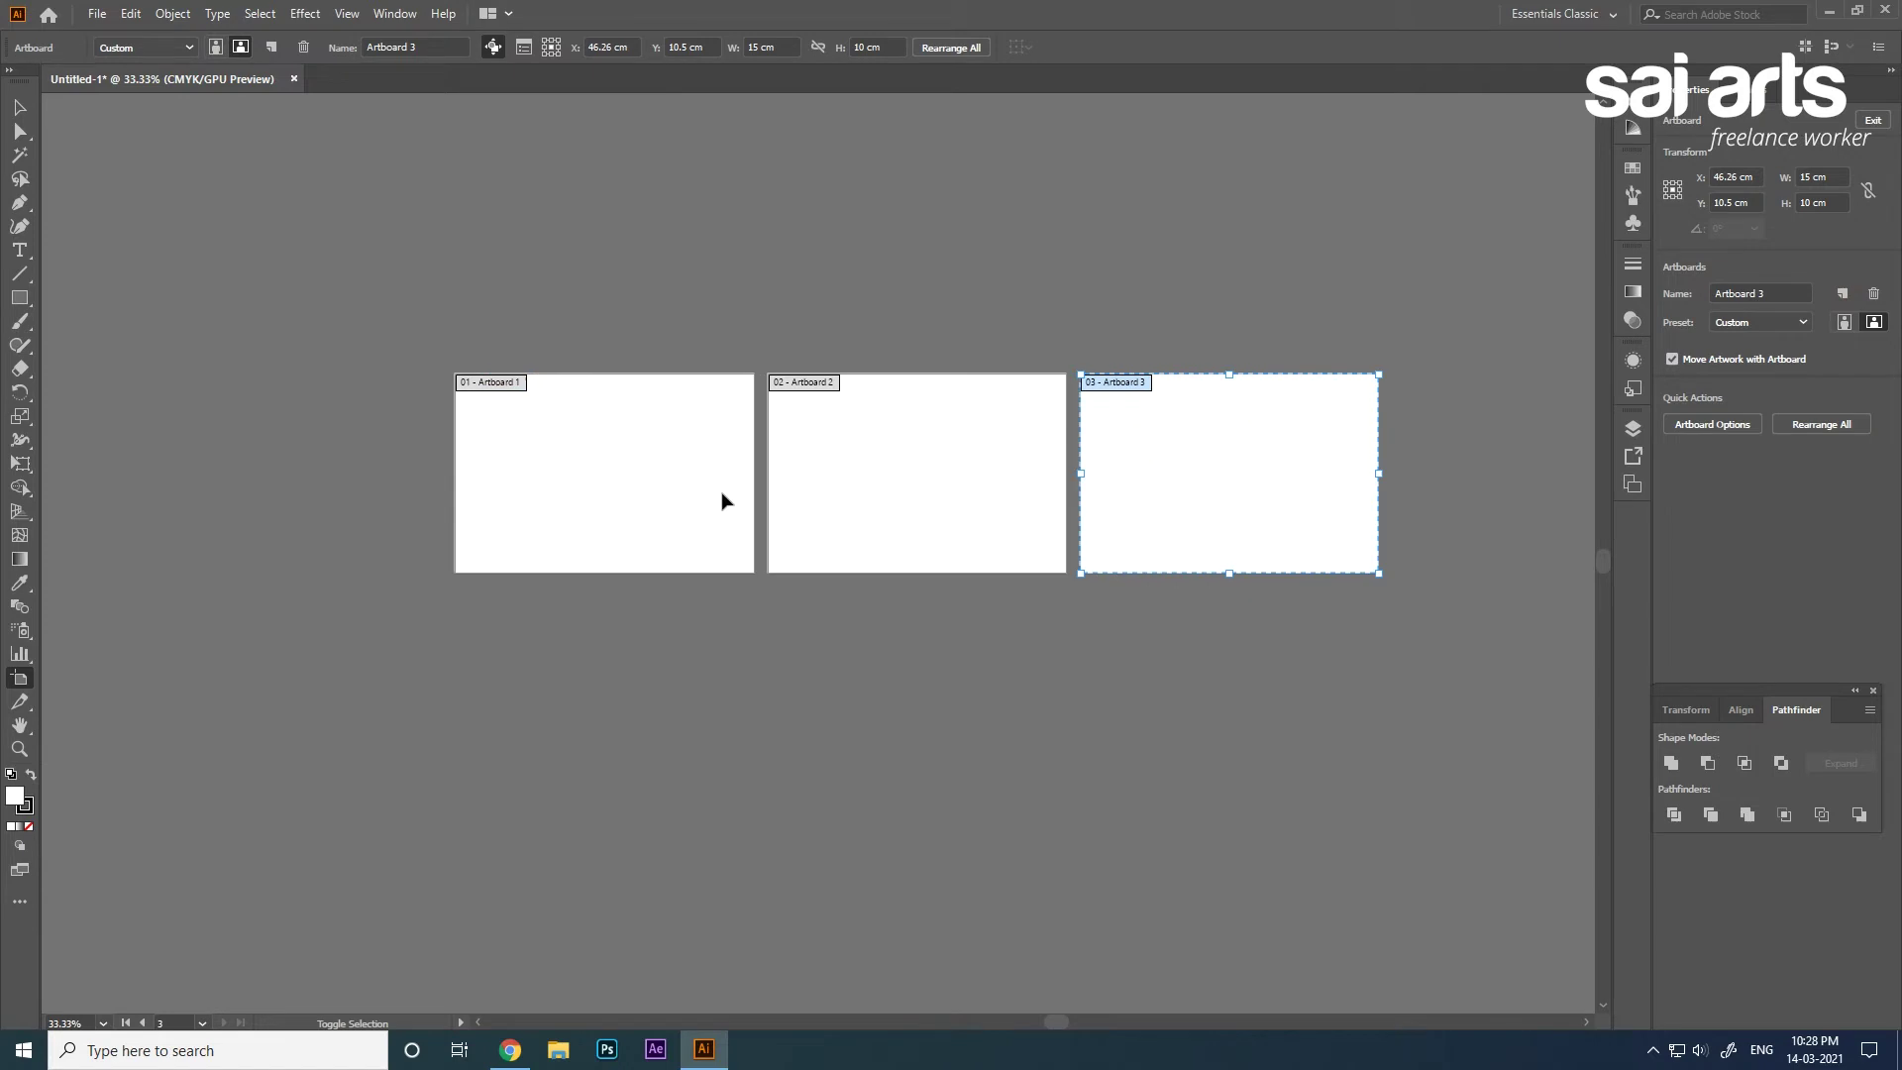
Switch the third artboard to portrait orientation and add a fourth artboard of the same size.
click(1844, 323)
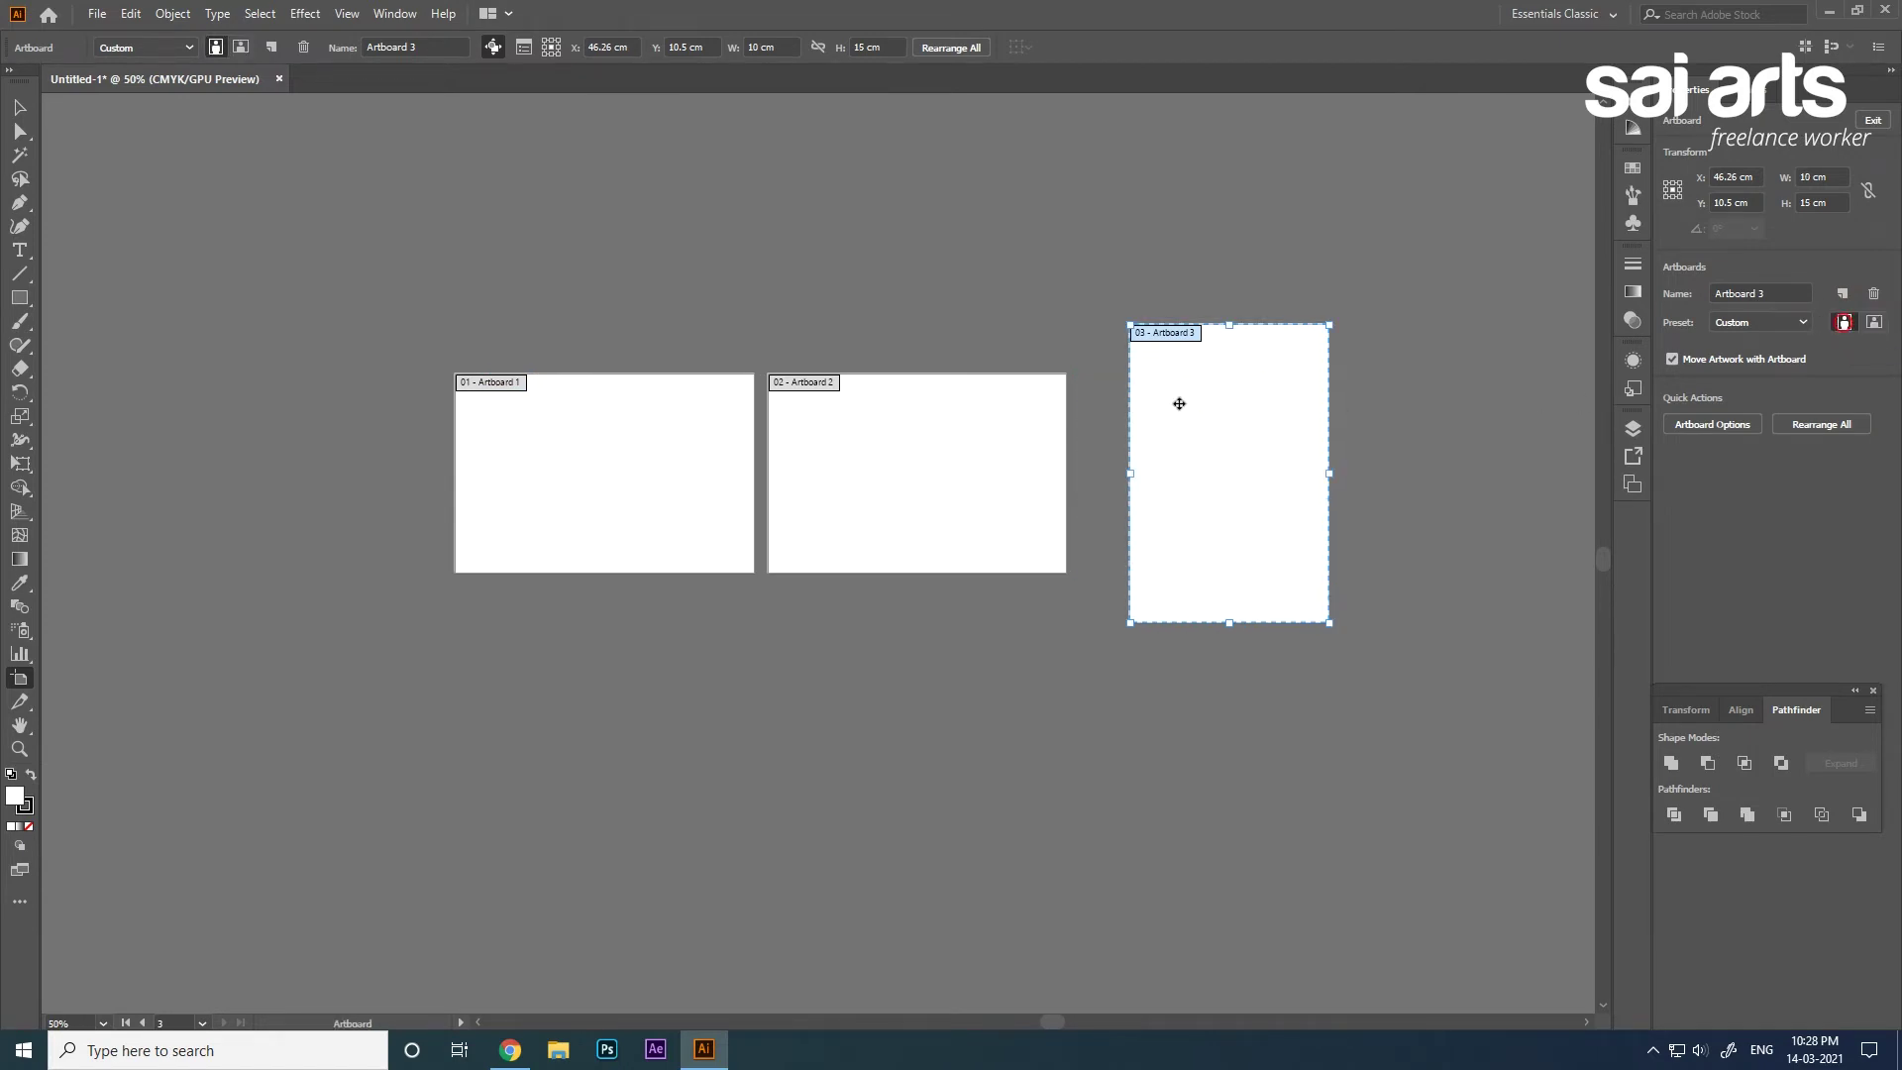
click(1842, 293)
scroll(941, 479, down, 1)
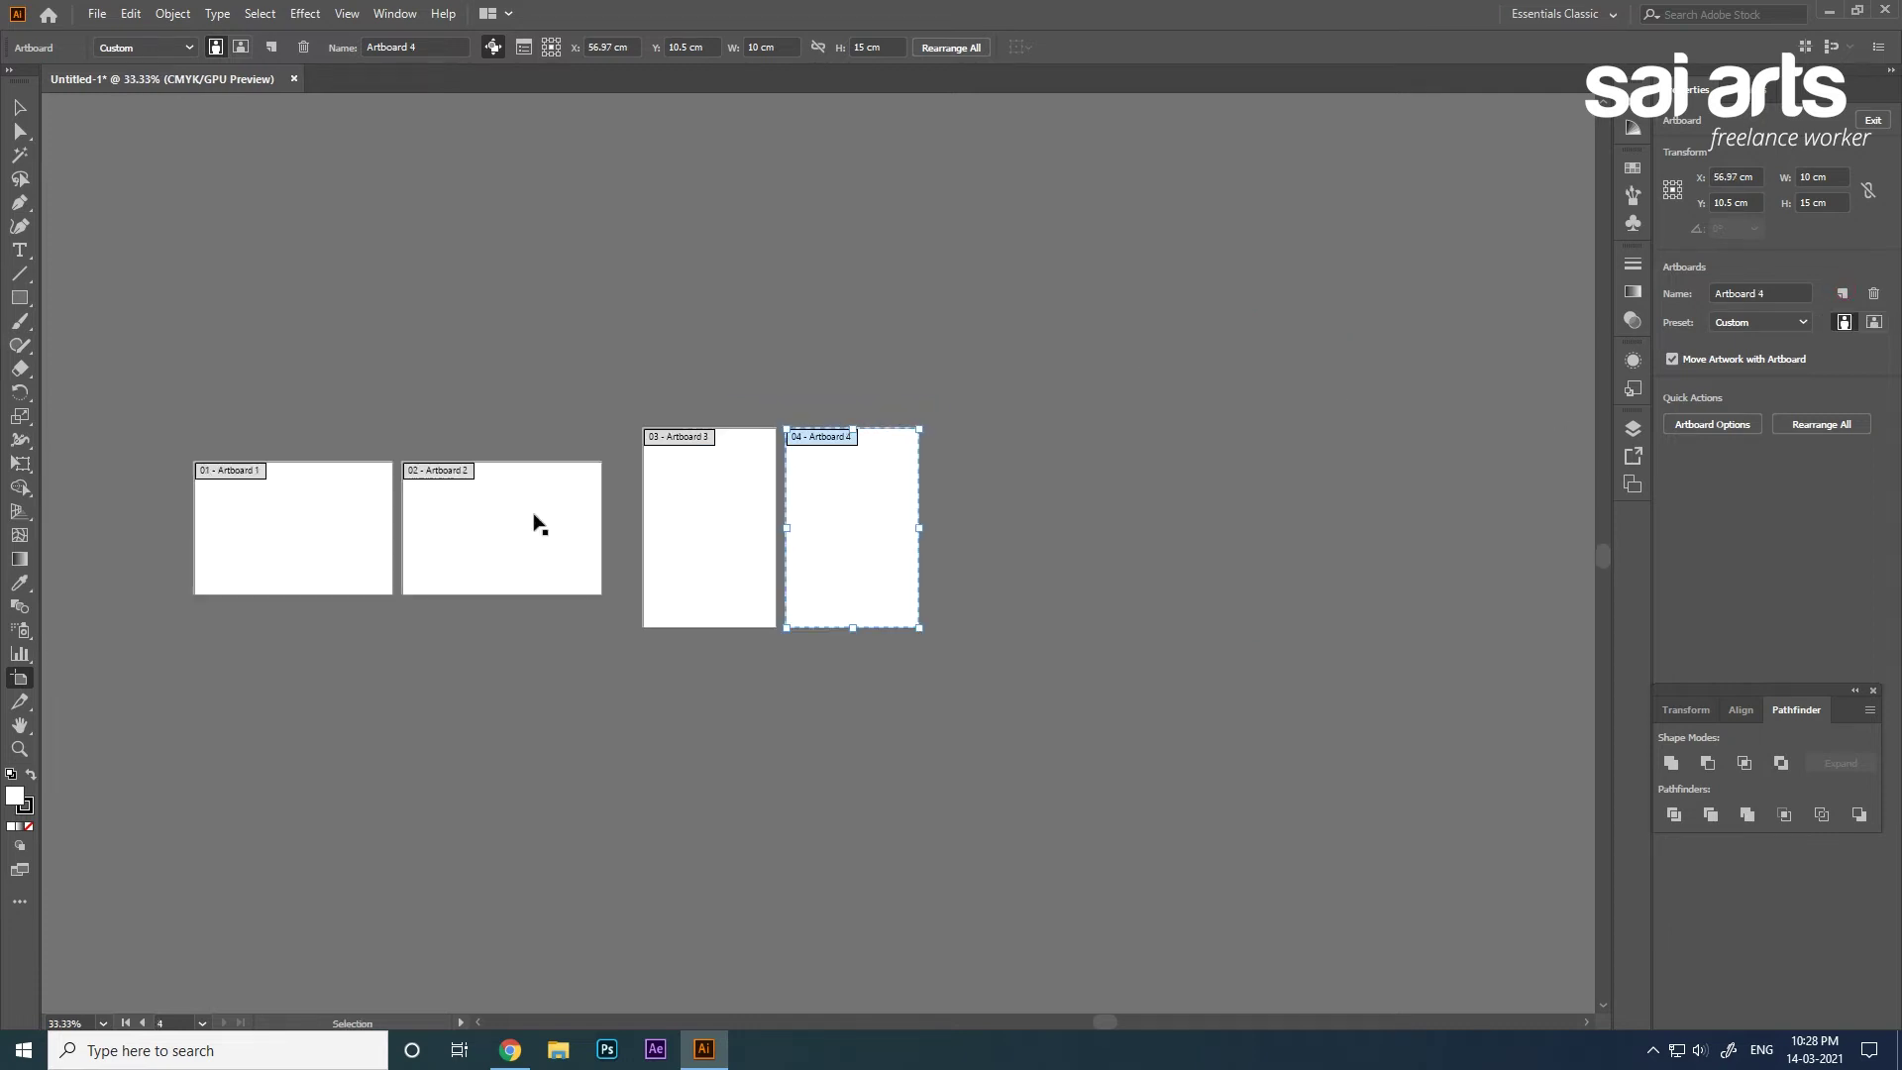
Delete the three added artboards so that only Artboard 1 is left.
click(1873, 295)
click(1874, 295)
click(1874, 294)
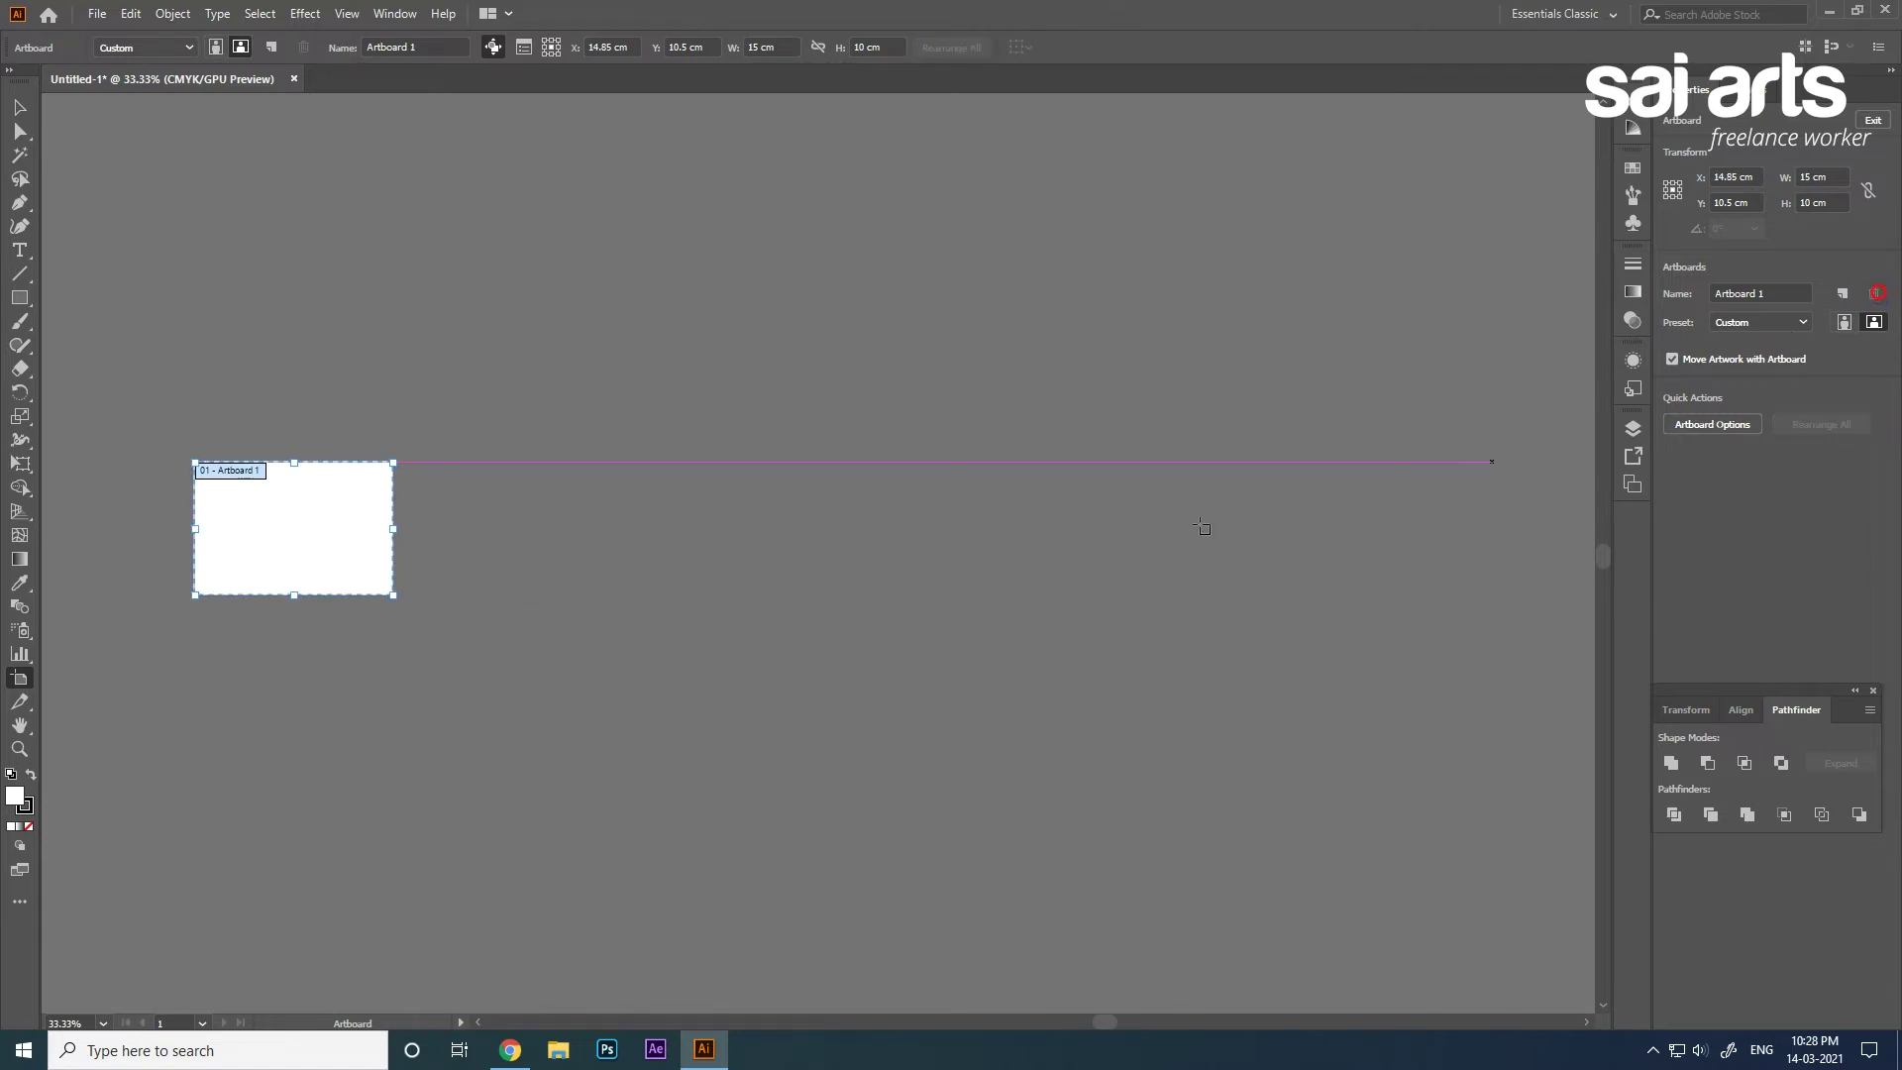
Leave artboard editing and draw a square with sides of about 3.3 cm left of the artboard's center.
click(16, 108)
scroll(243, 592, up, 2)
drag(396, 557, 595, 520)
scroll(525, 507, up, 1)
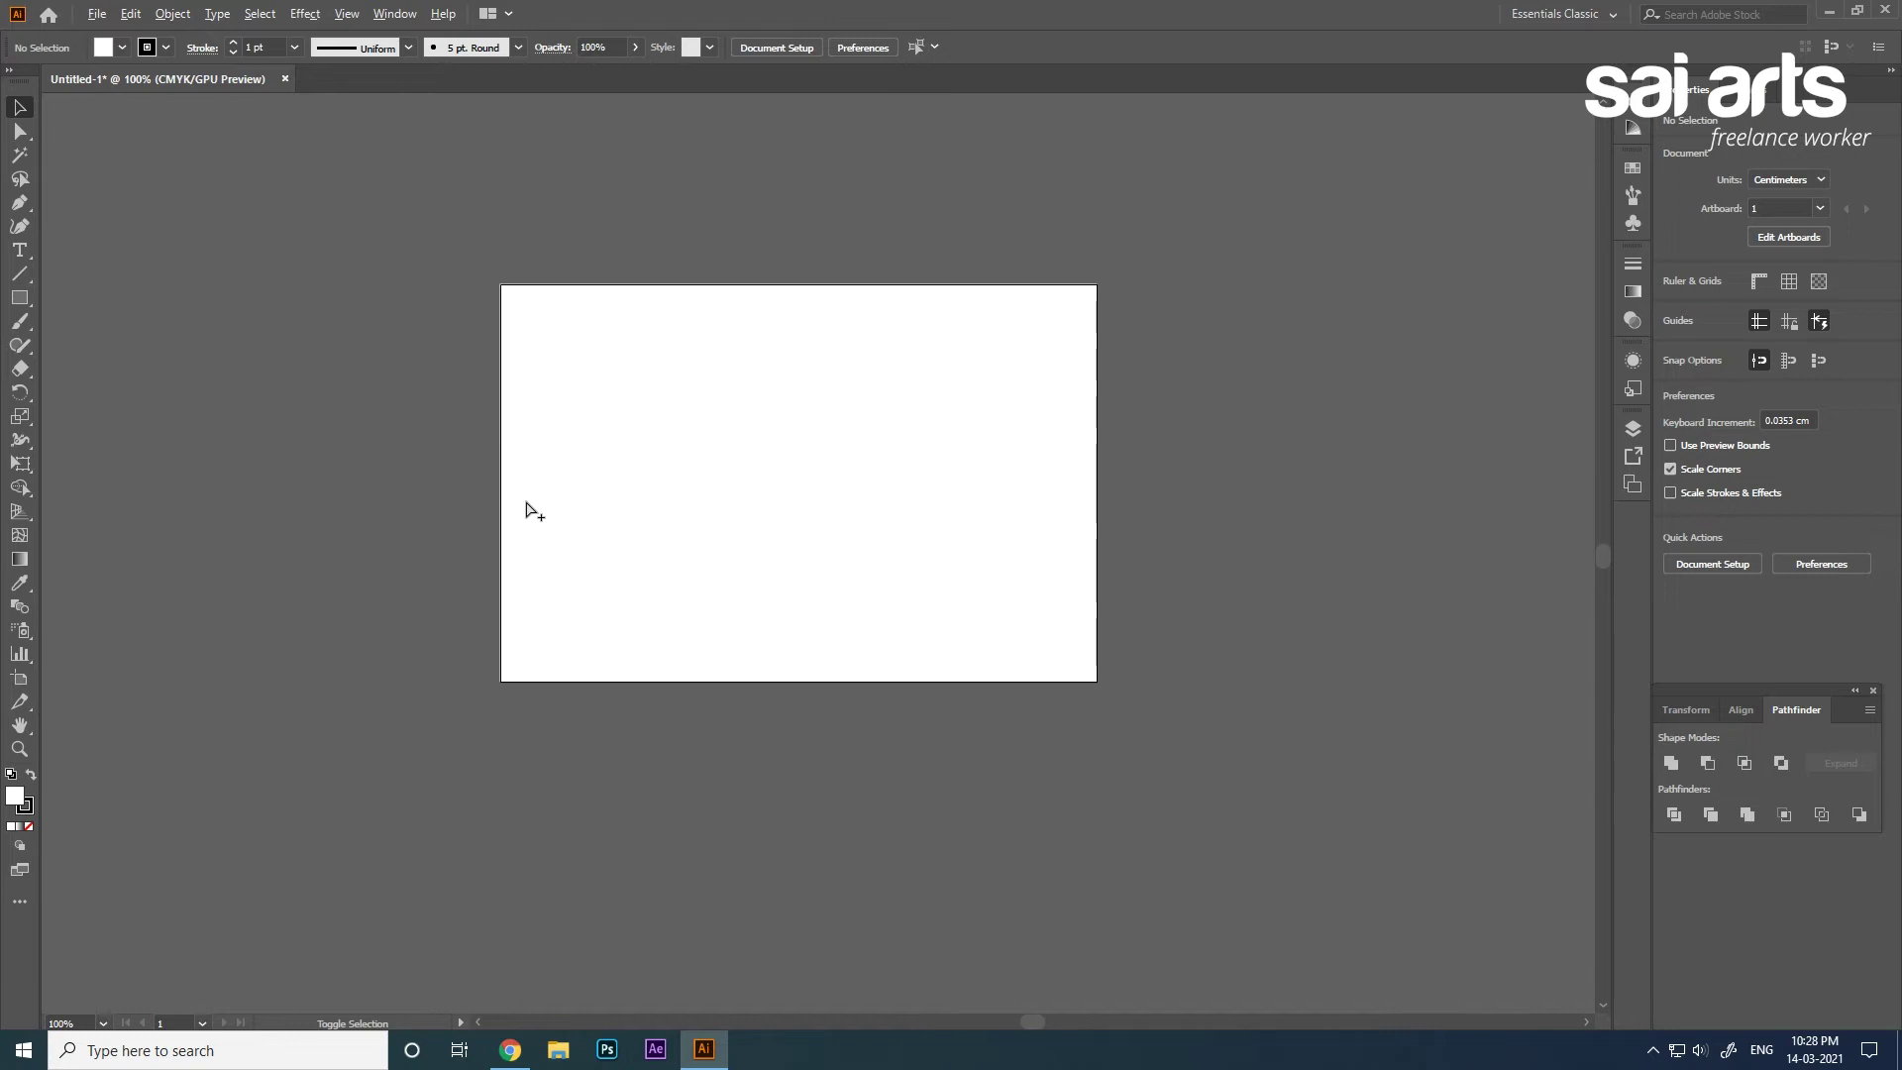
drag(725, 492, 753, 555)
drag(750, 639, 740, 576)
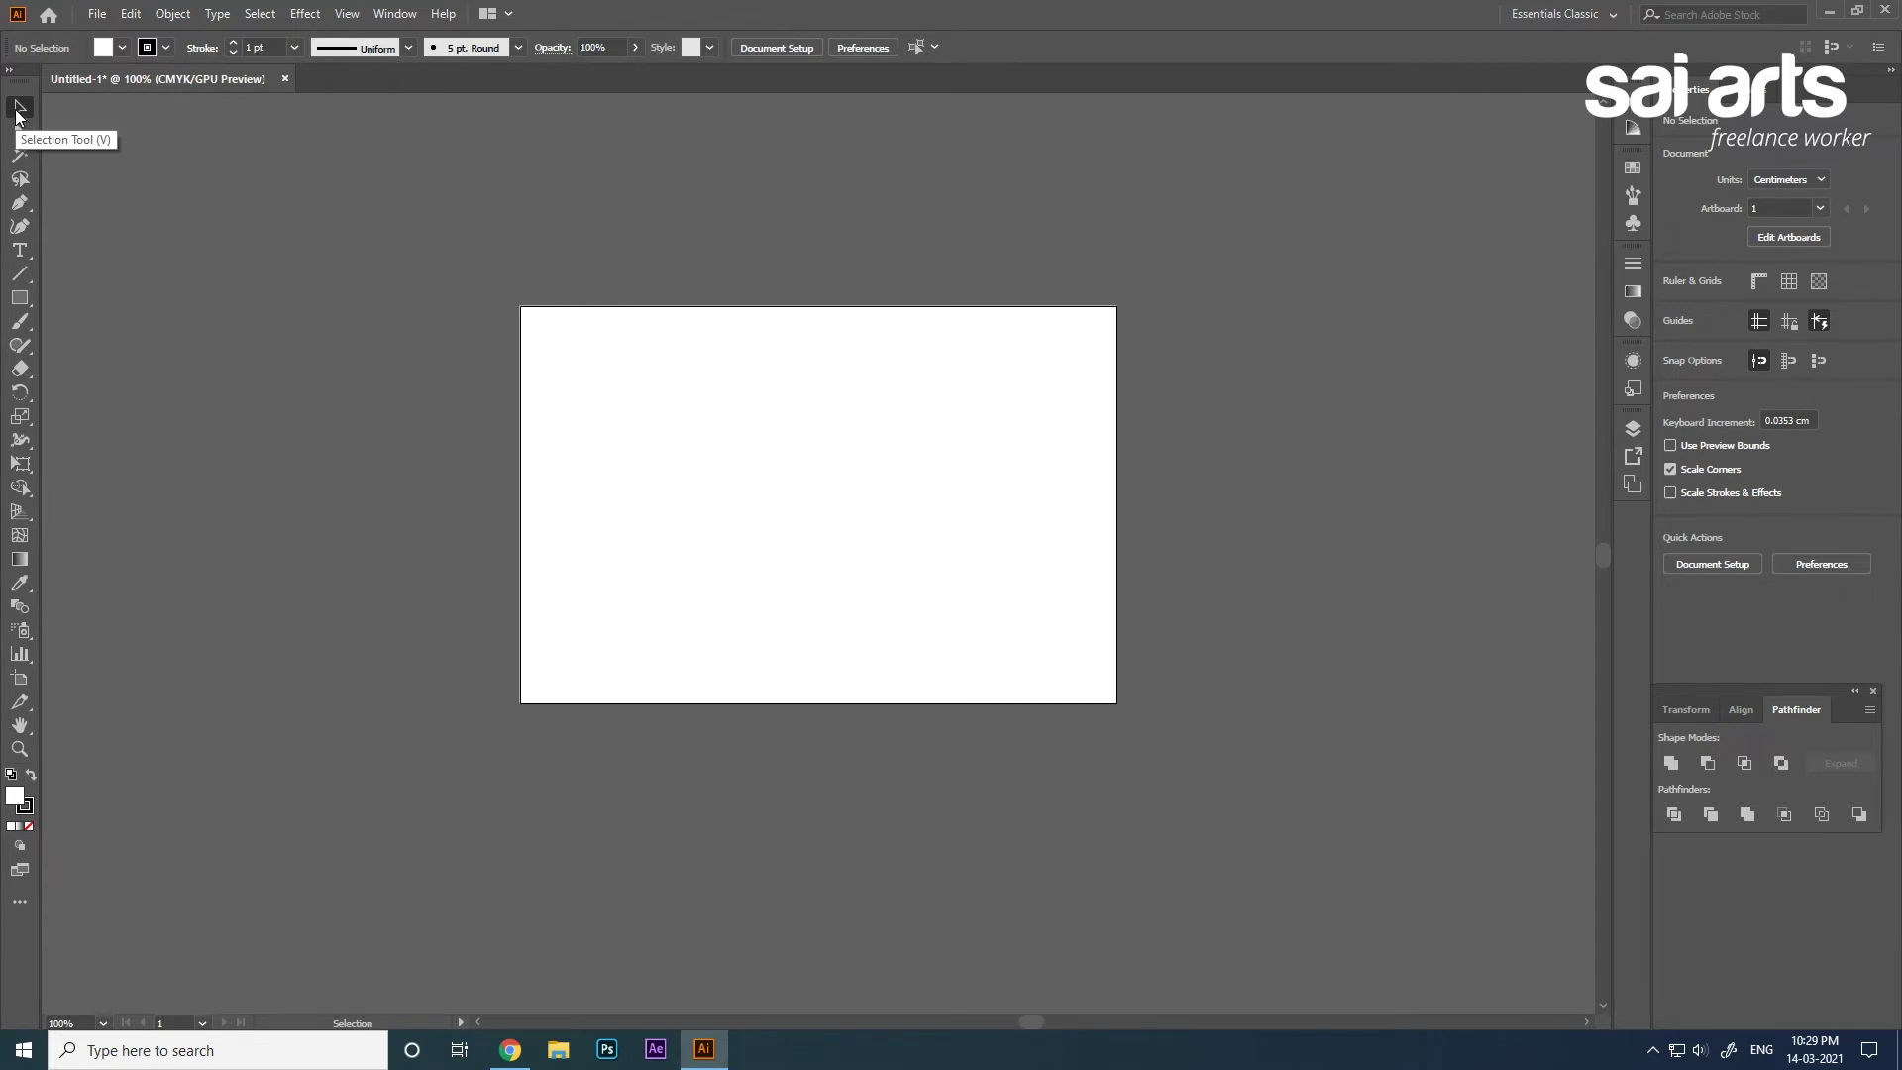
click(14, 310)
drag(658, 419, 790, 550)
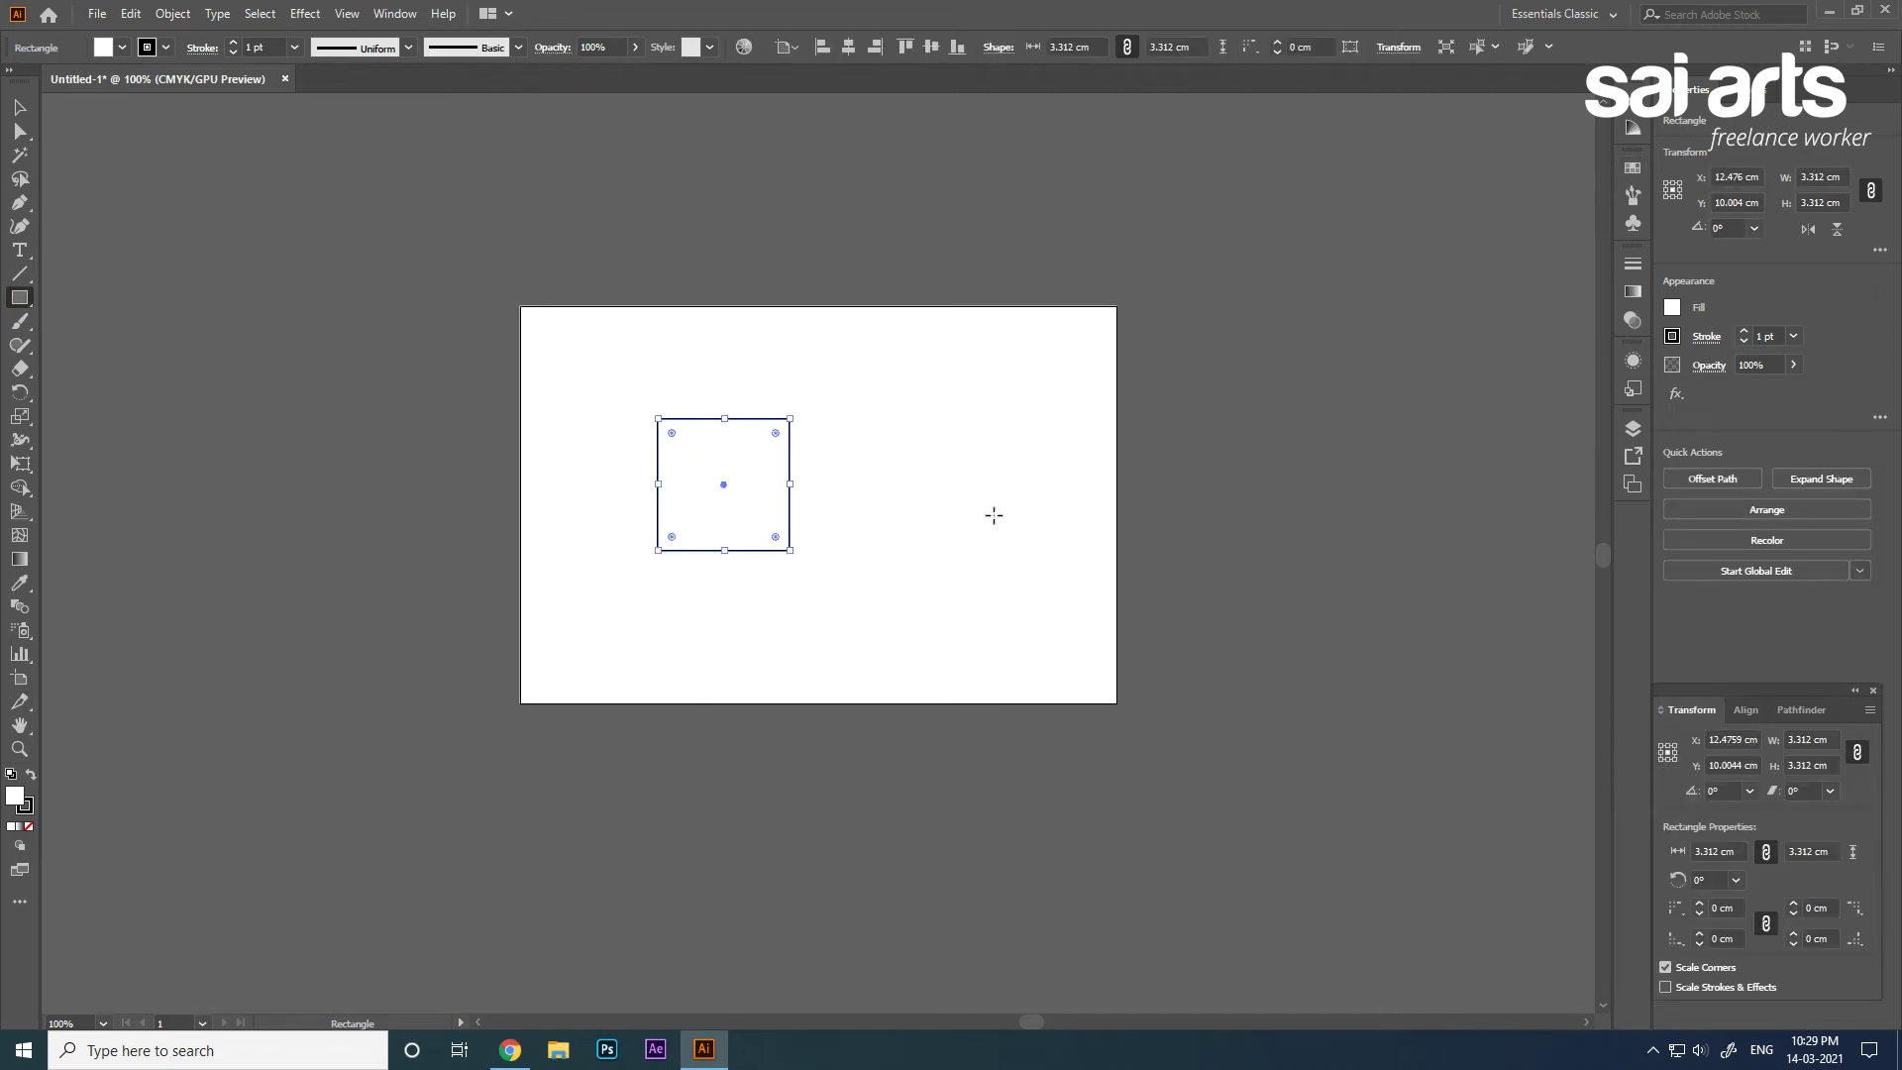
Fill the square with red, then change its fill to light green.
click(1632, 171)
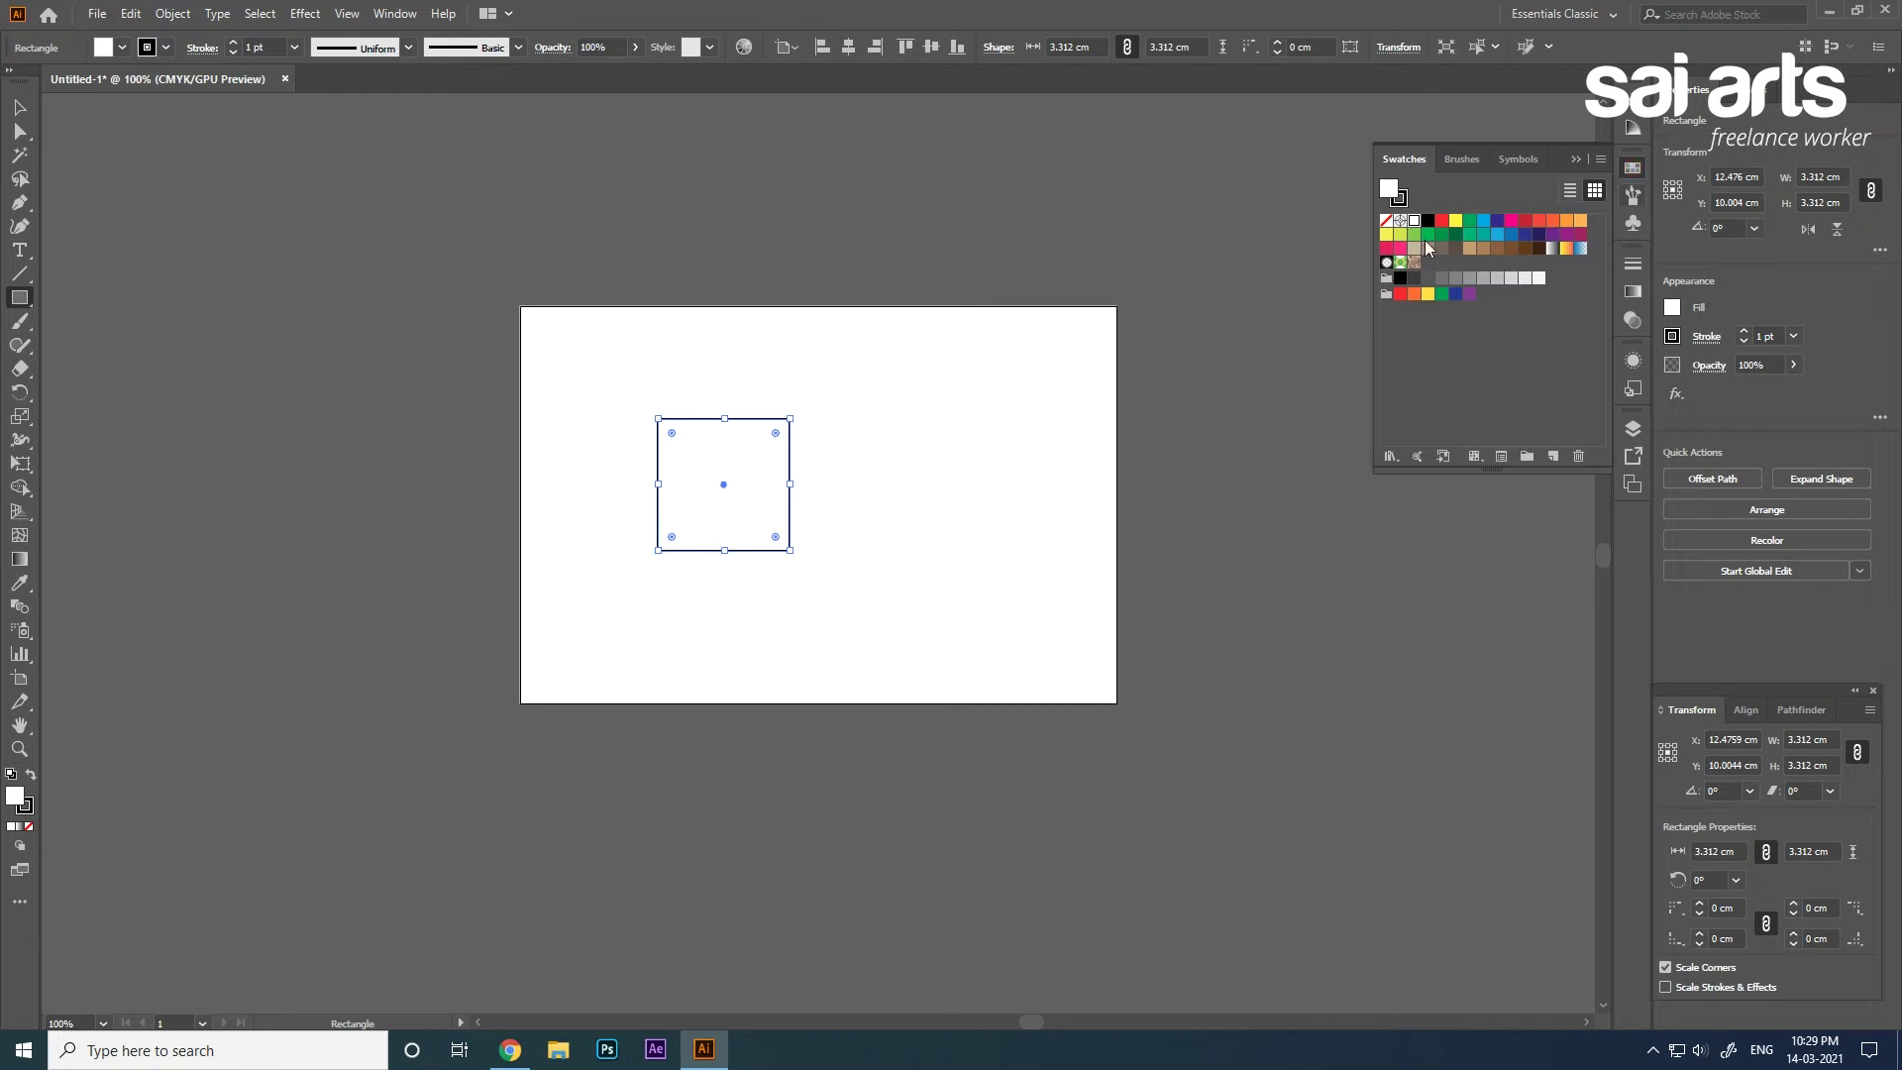
click(1442, 221)
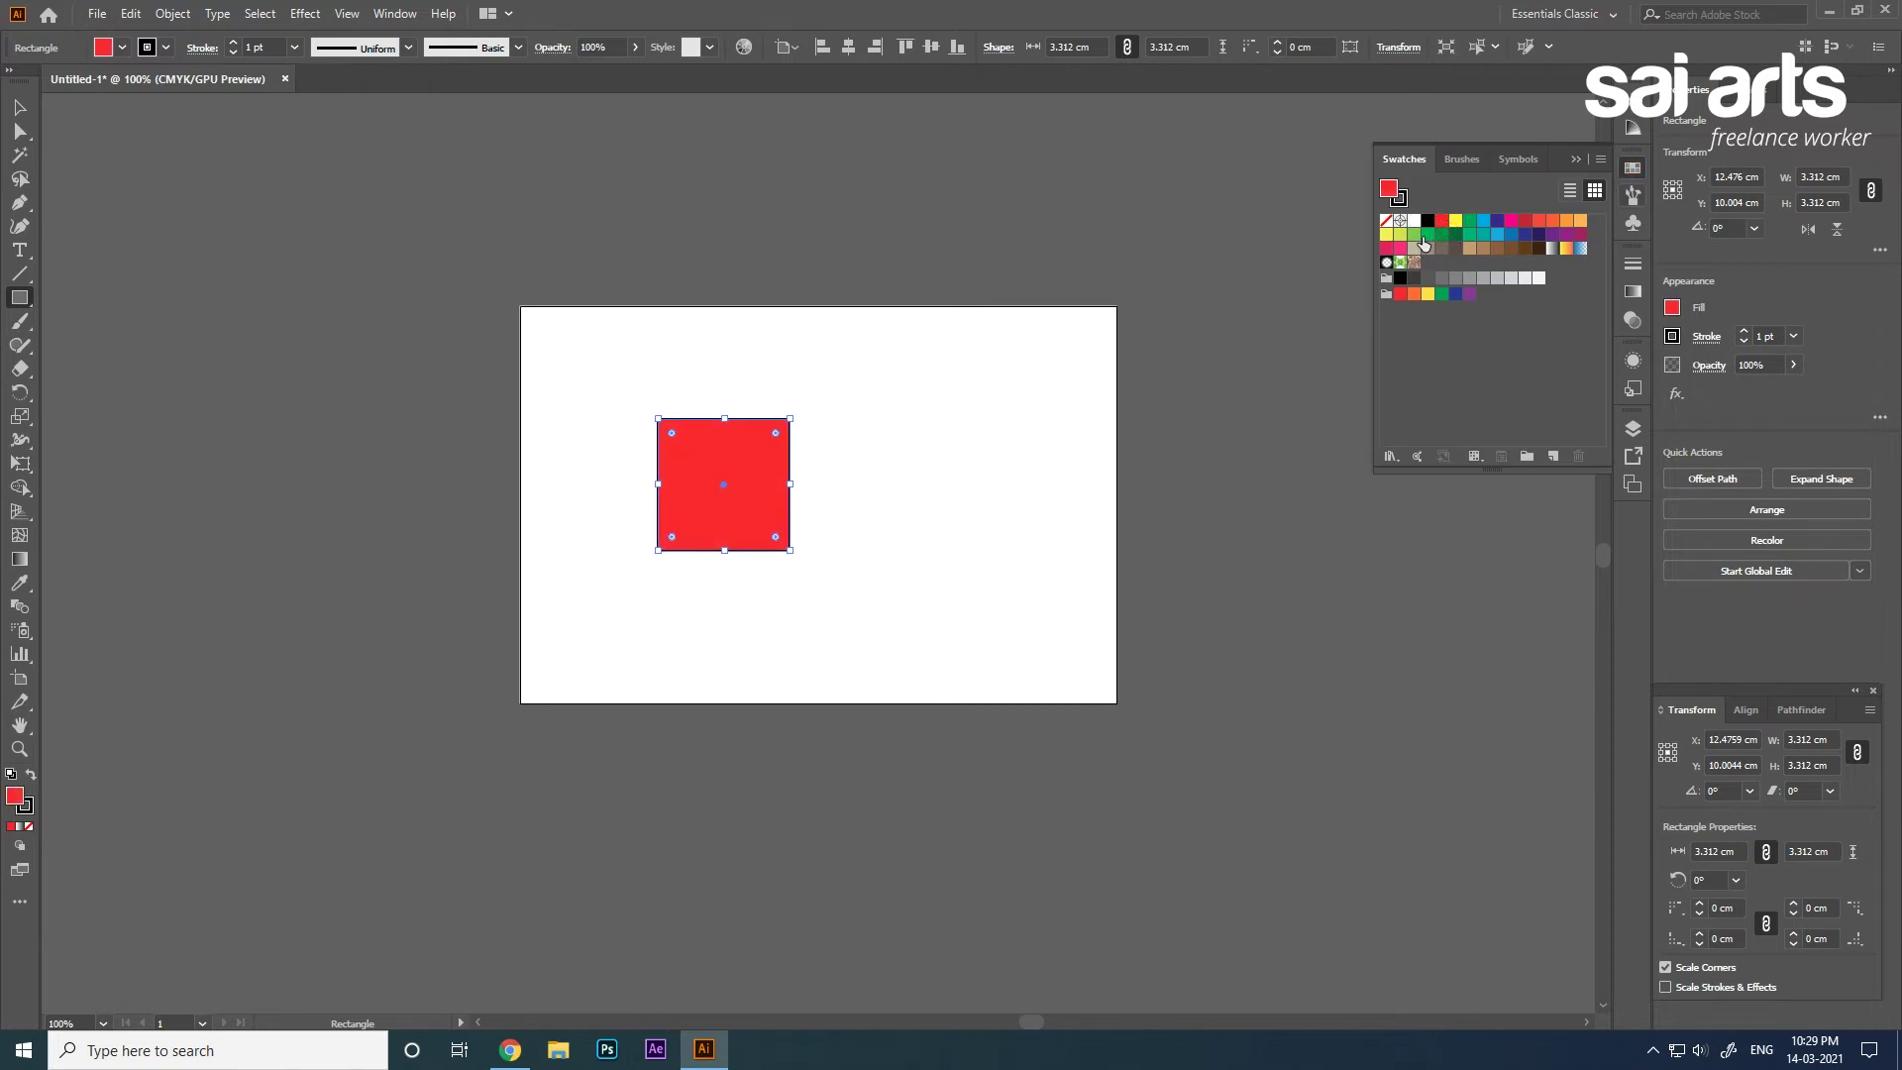
click(1426, 236)
click(1417, 239)
Move the green square to the right and then back left across the artboard with the Selection tool.
key(v)
scroll(775, 495, up, 1)
scroll(773, 500, up, 1)
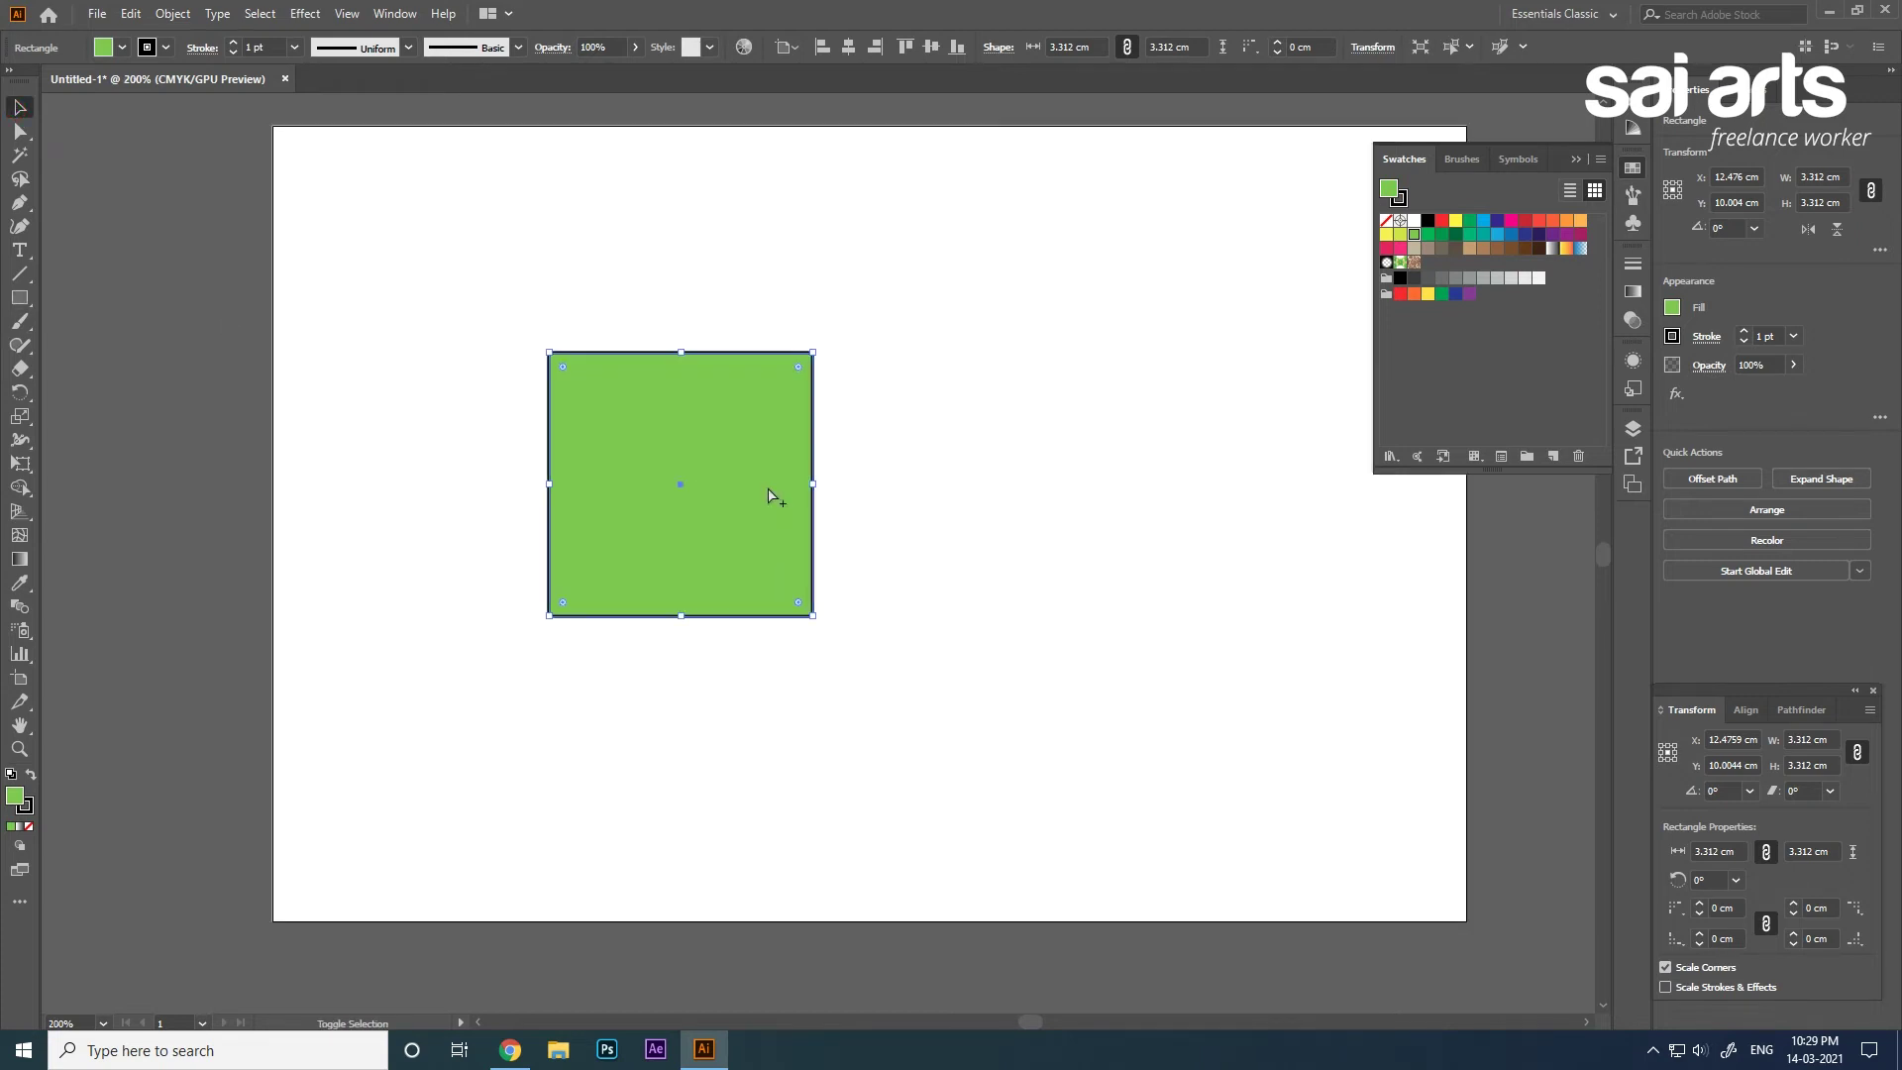
scroll(654, 509, up, 1)
drag(726, 370, 763, 453)
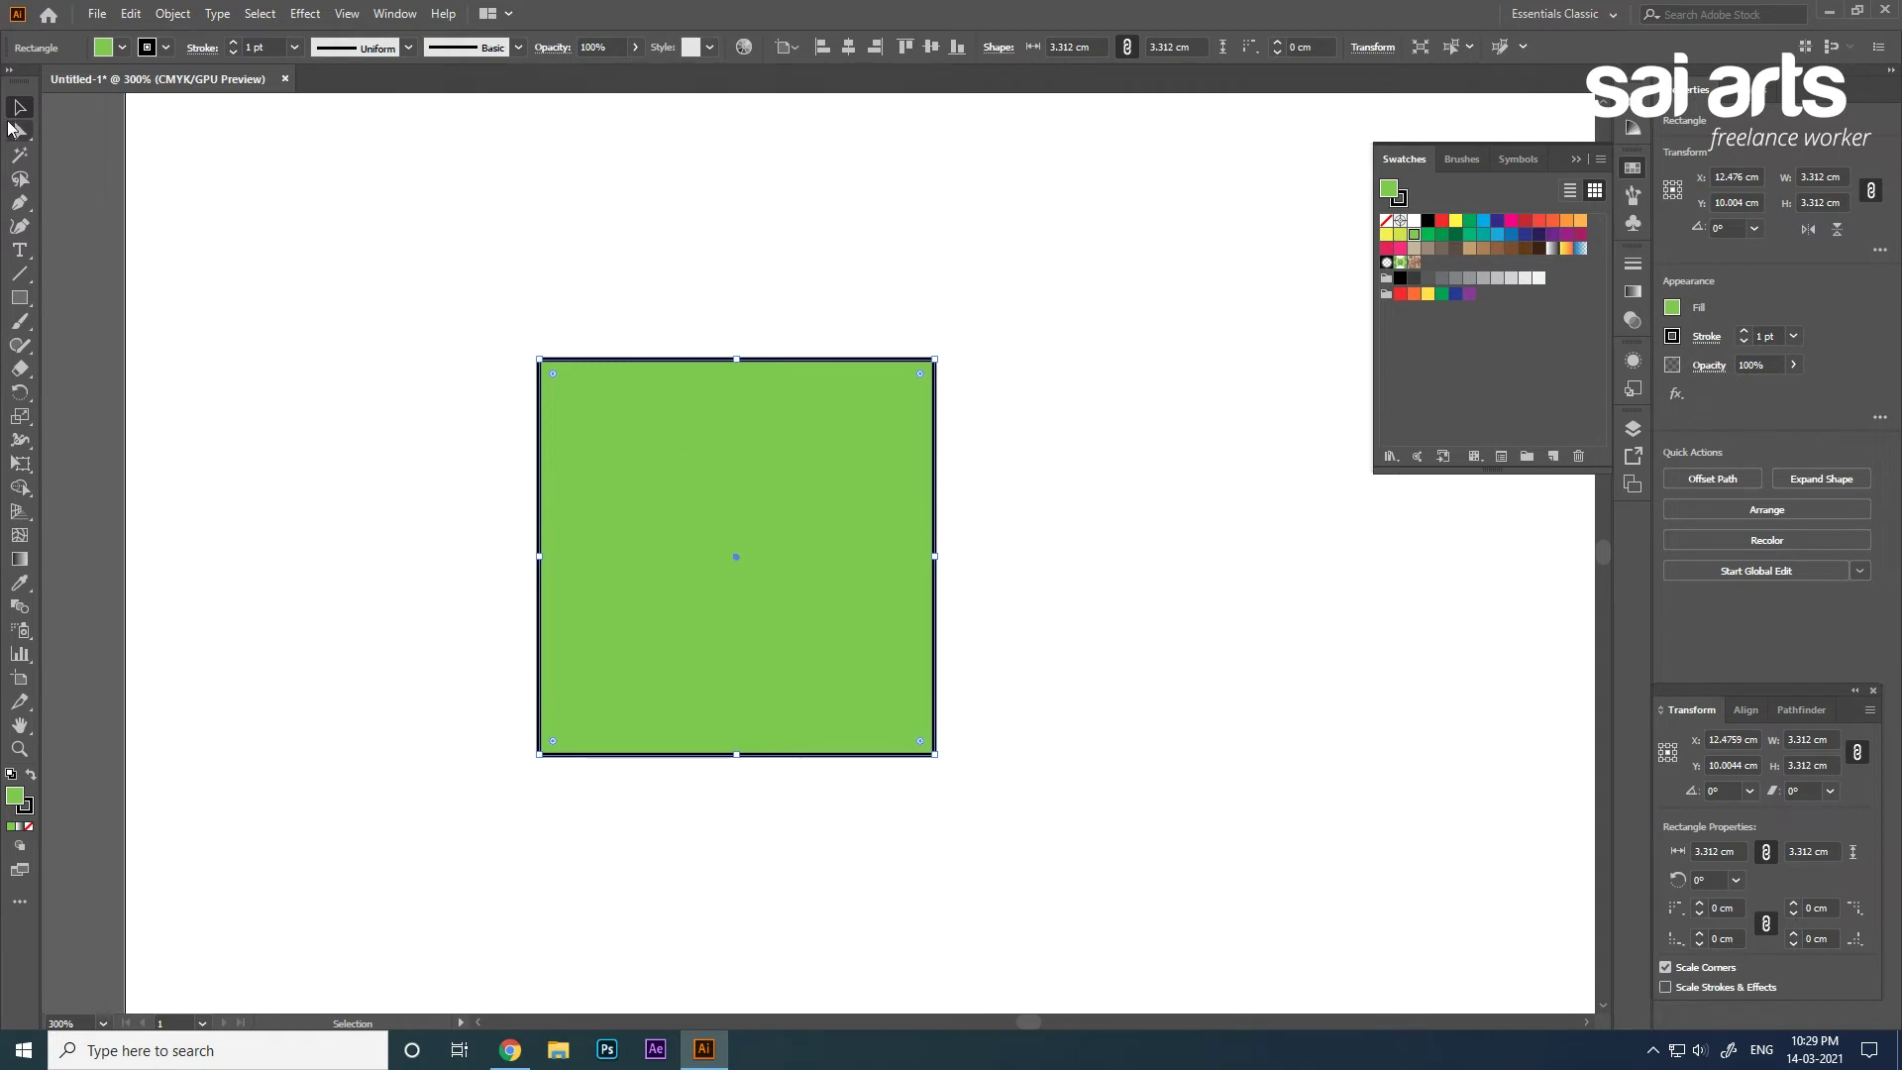
click(537, 255)
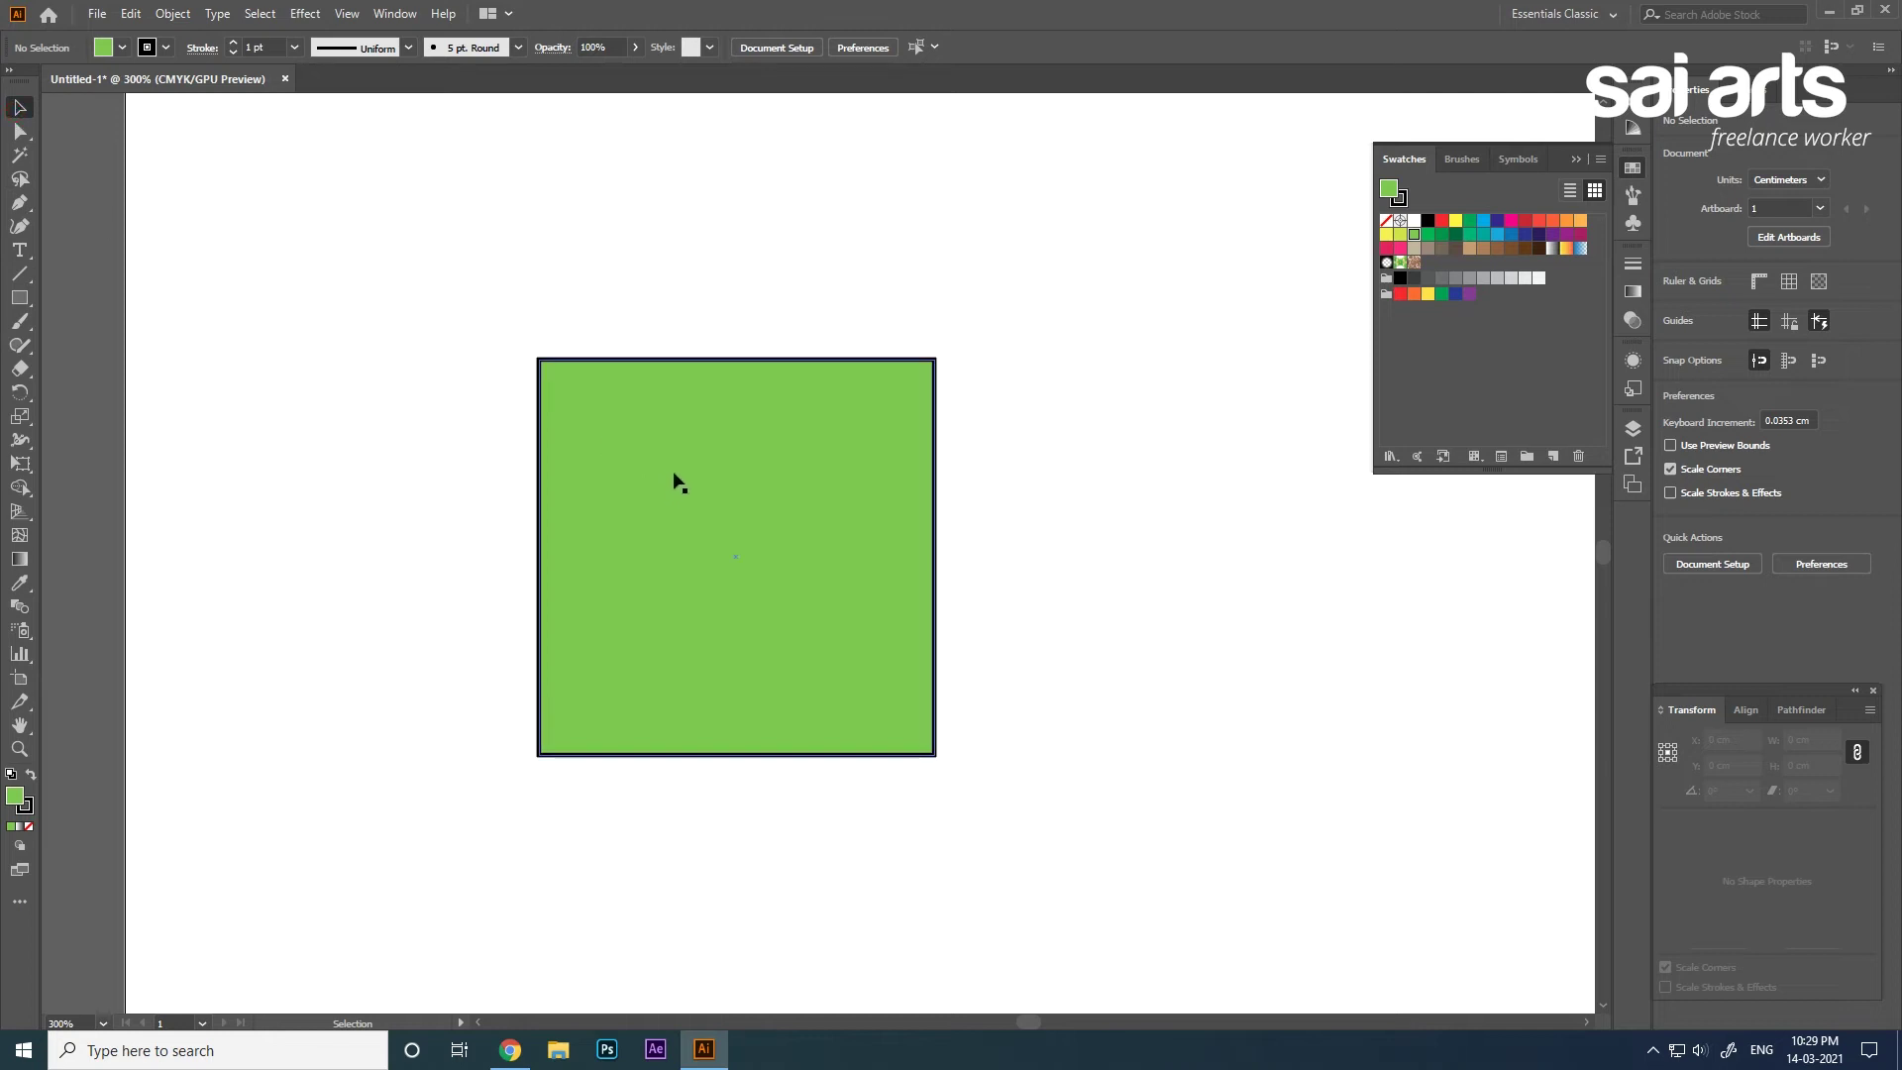
click(757, 486)
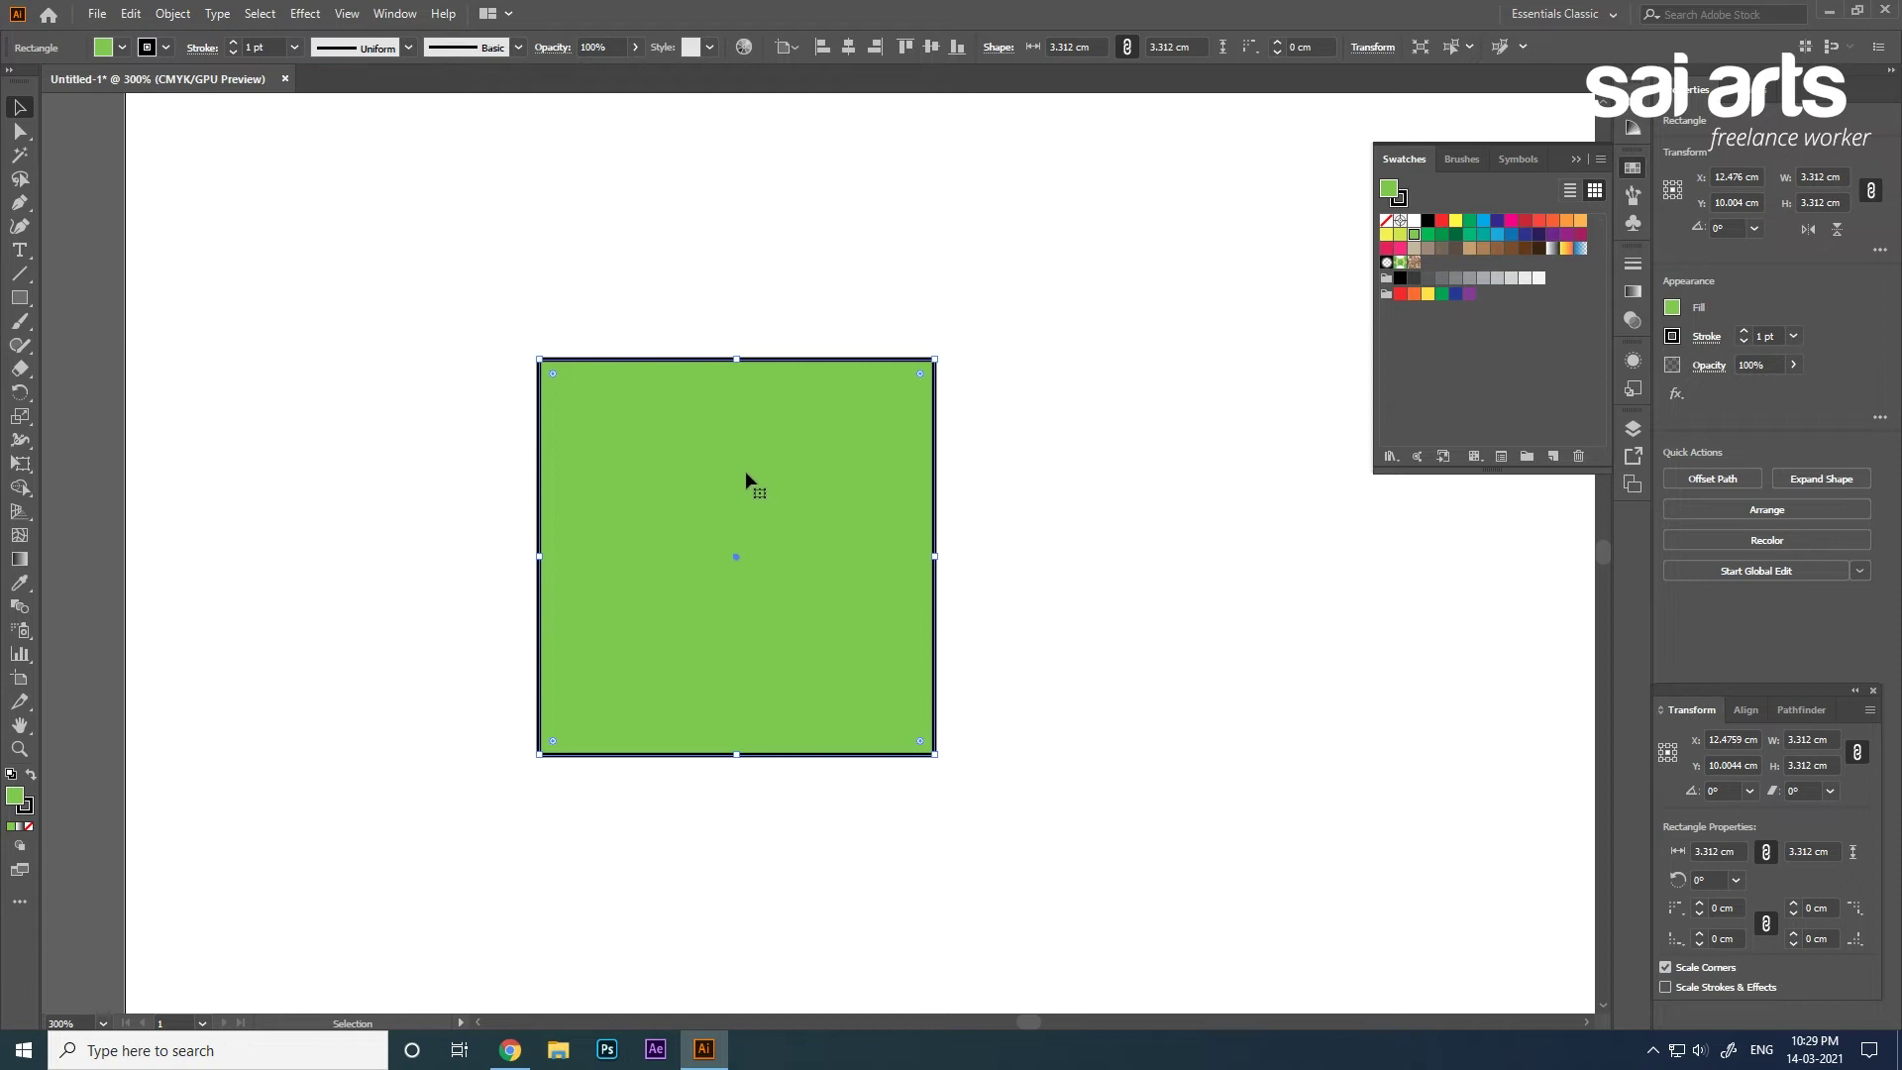
drag(724, 478, 1106, 535)
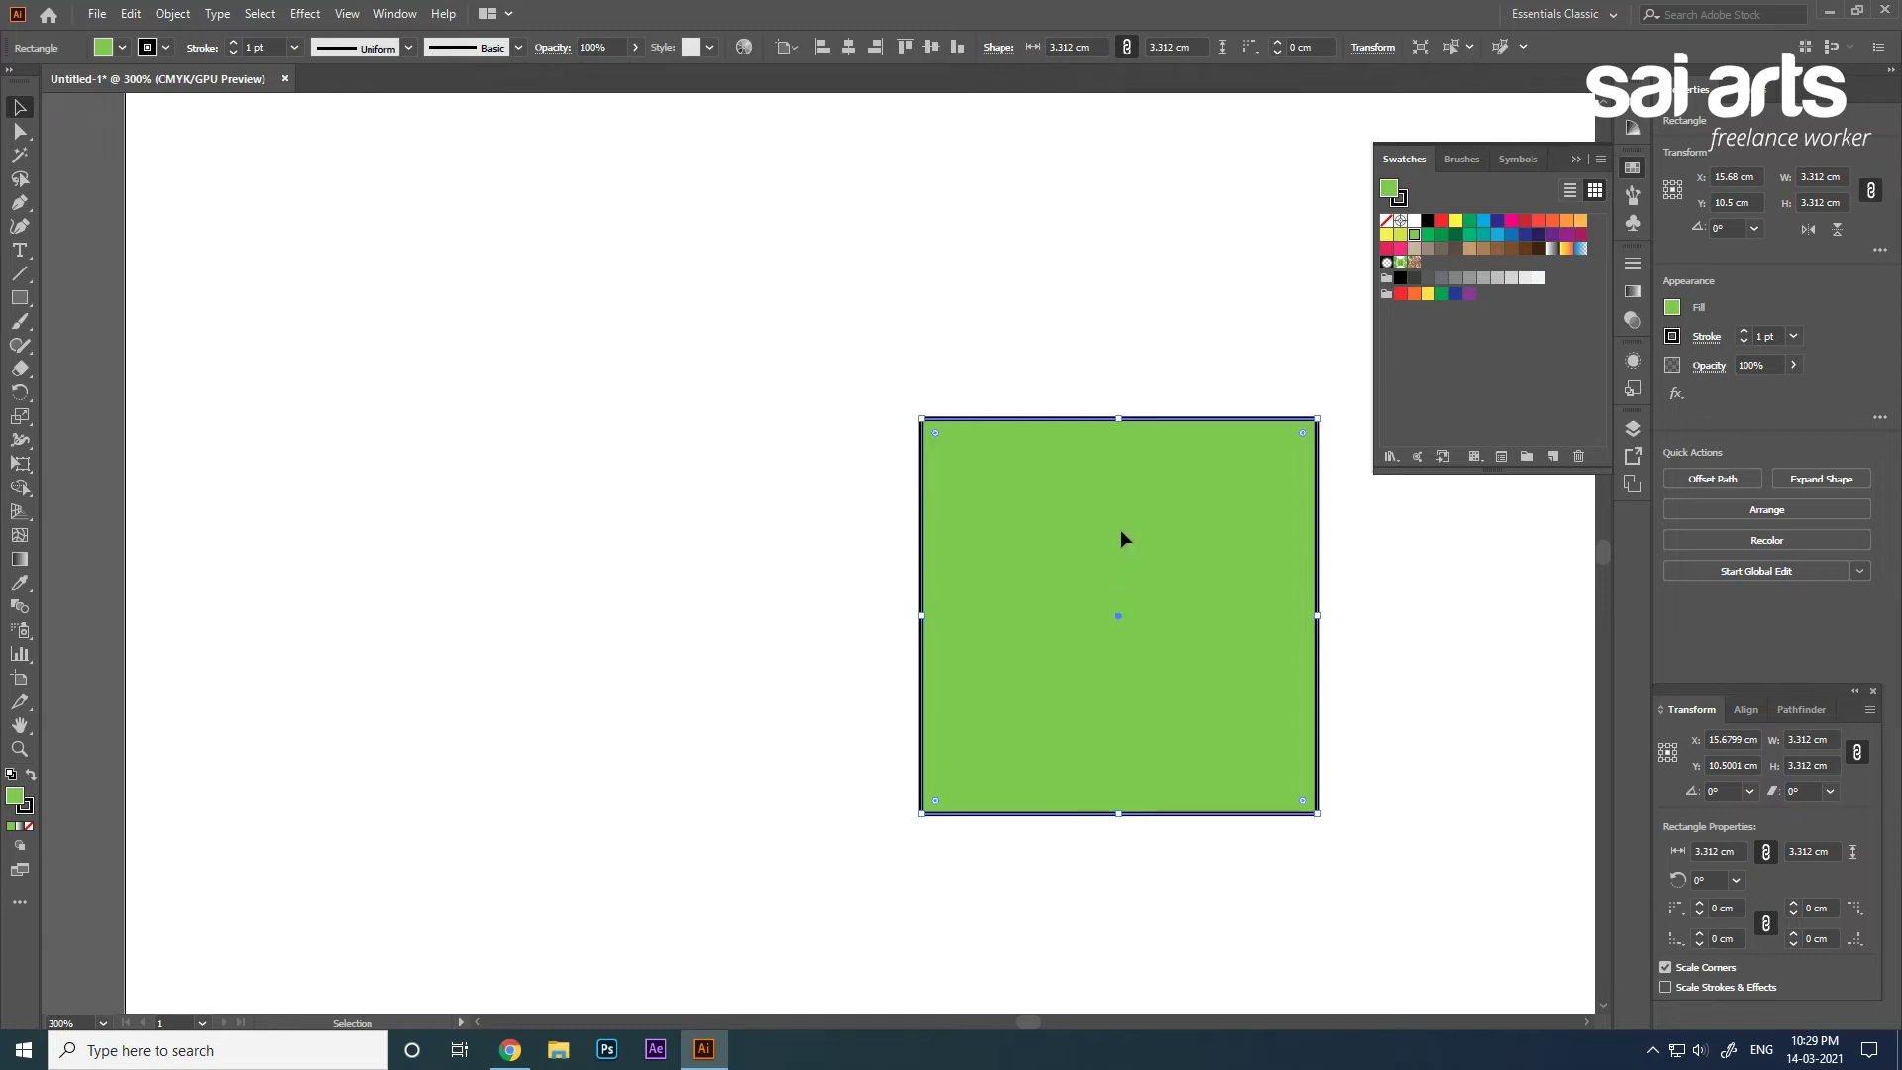
drag(1120, 529, 728, 529)
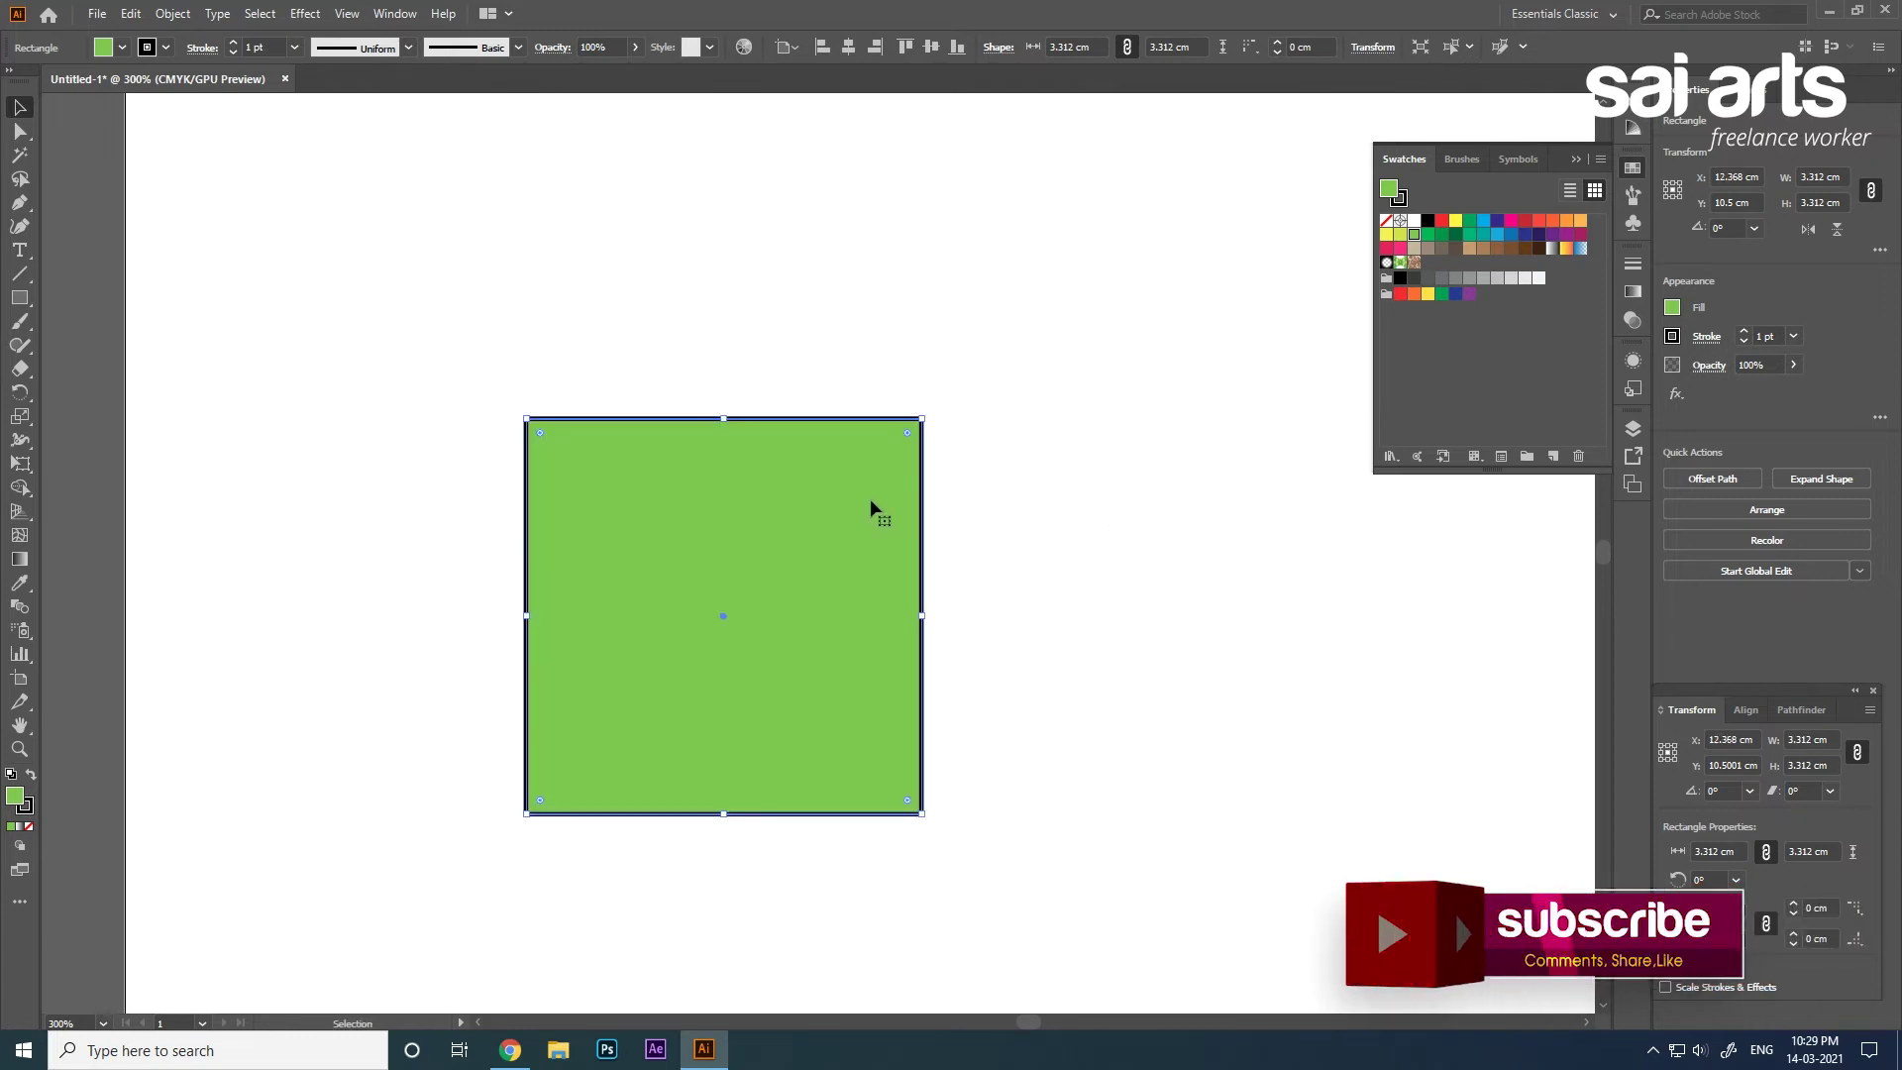
Rotate, resize and reposition the square so it is about 2.14 by 2.24 cm, tilted at about 337.3°, in the artboard's upper left area.
drag(934, 407, 877, 461)
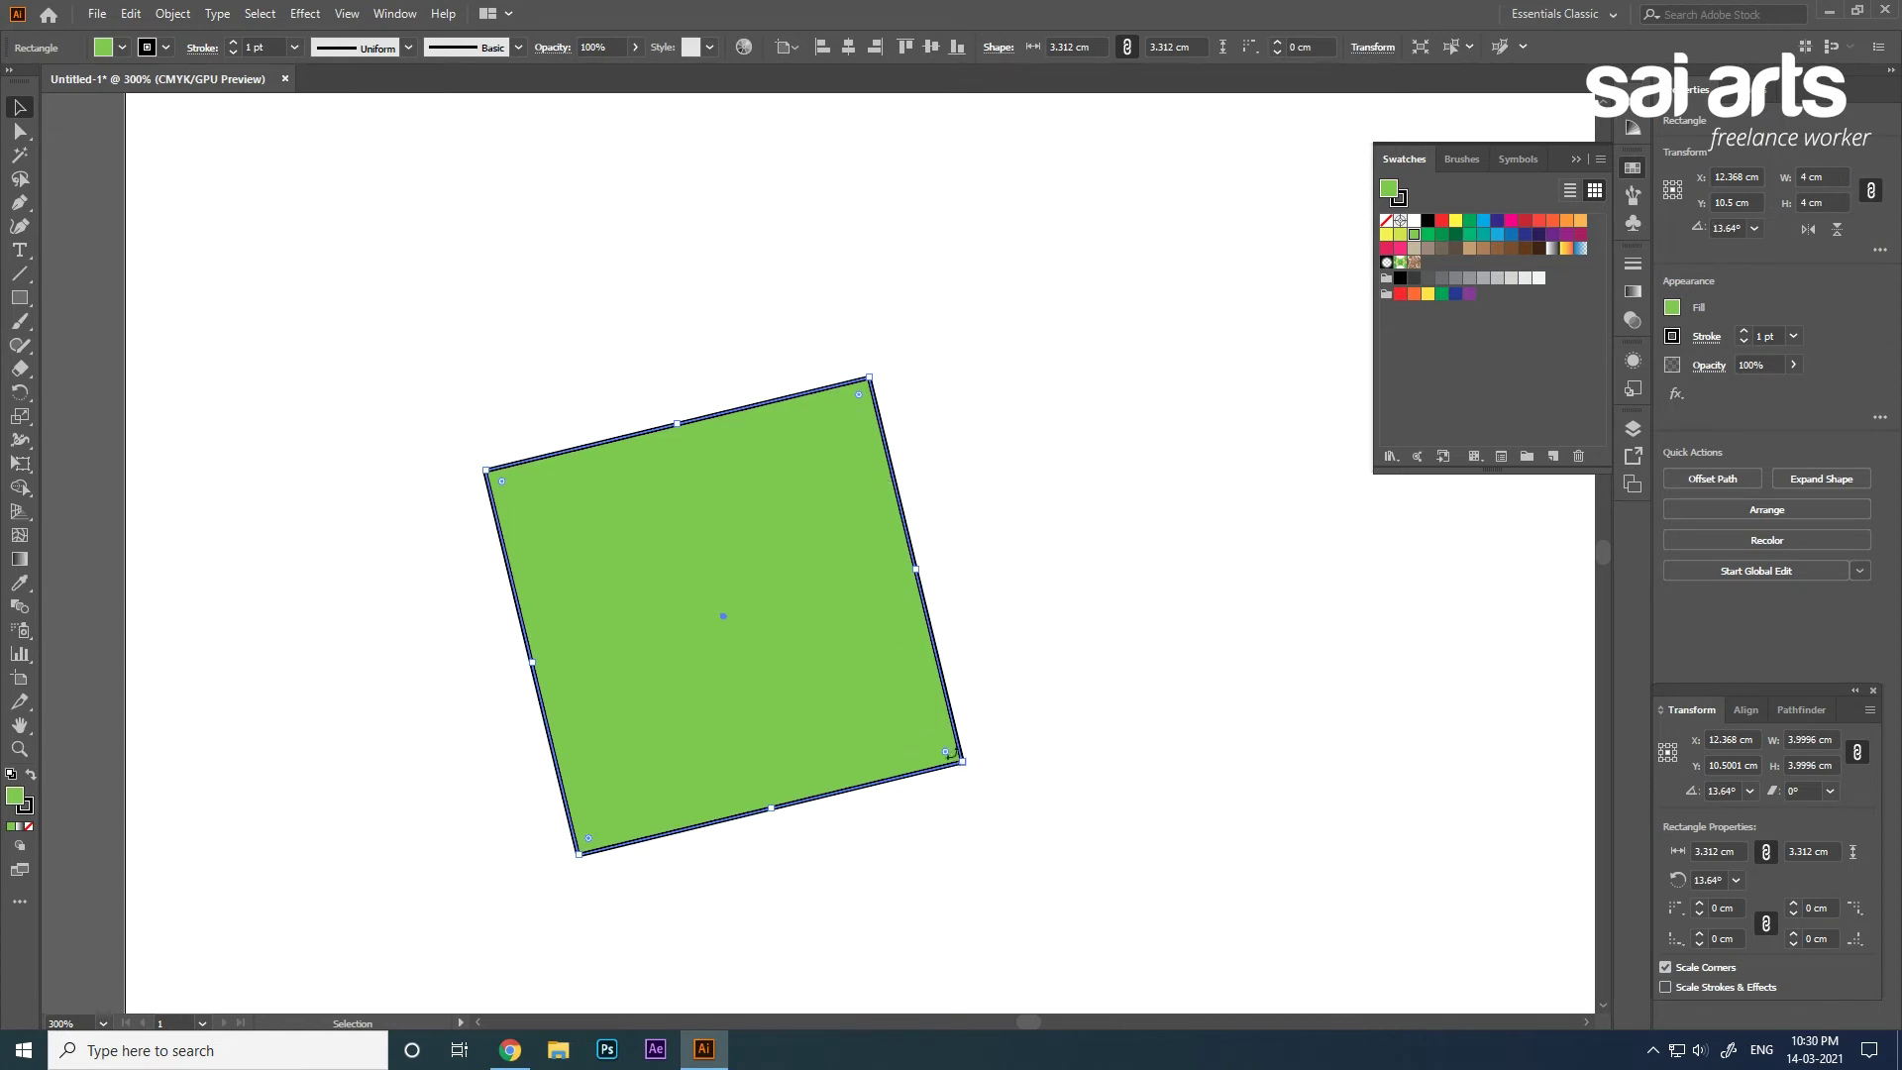
drag(962, 762, 993, 792)
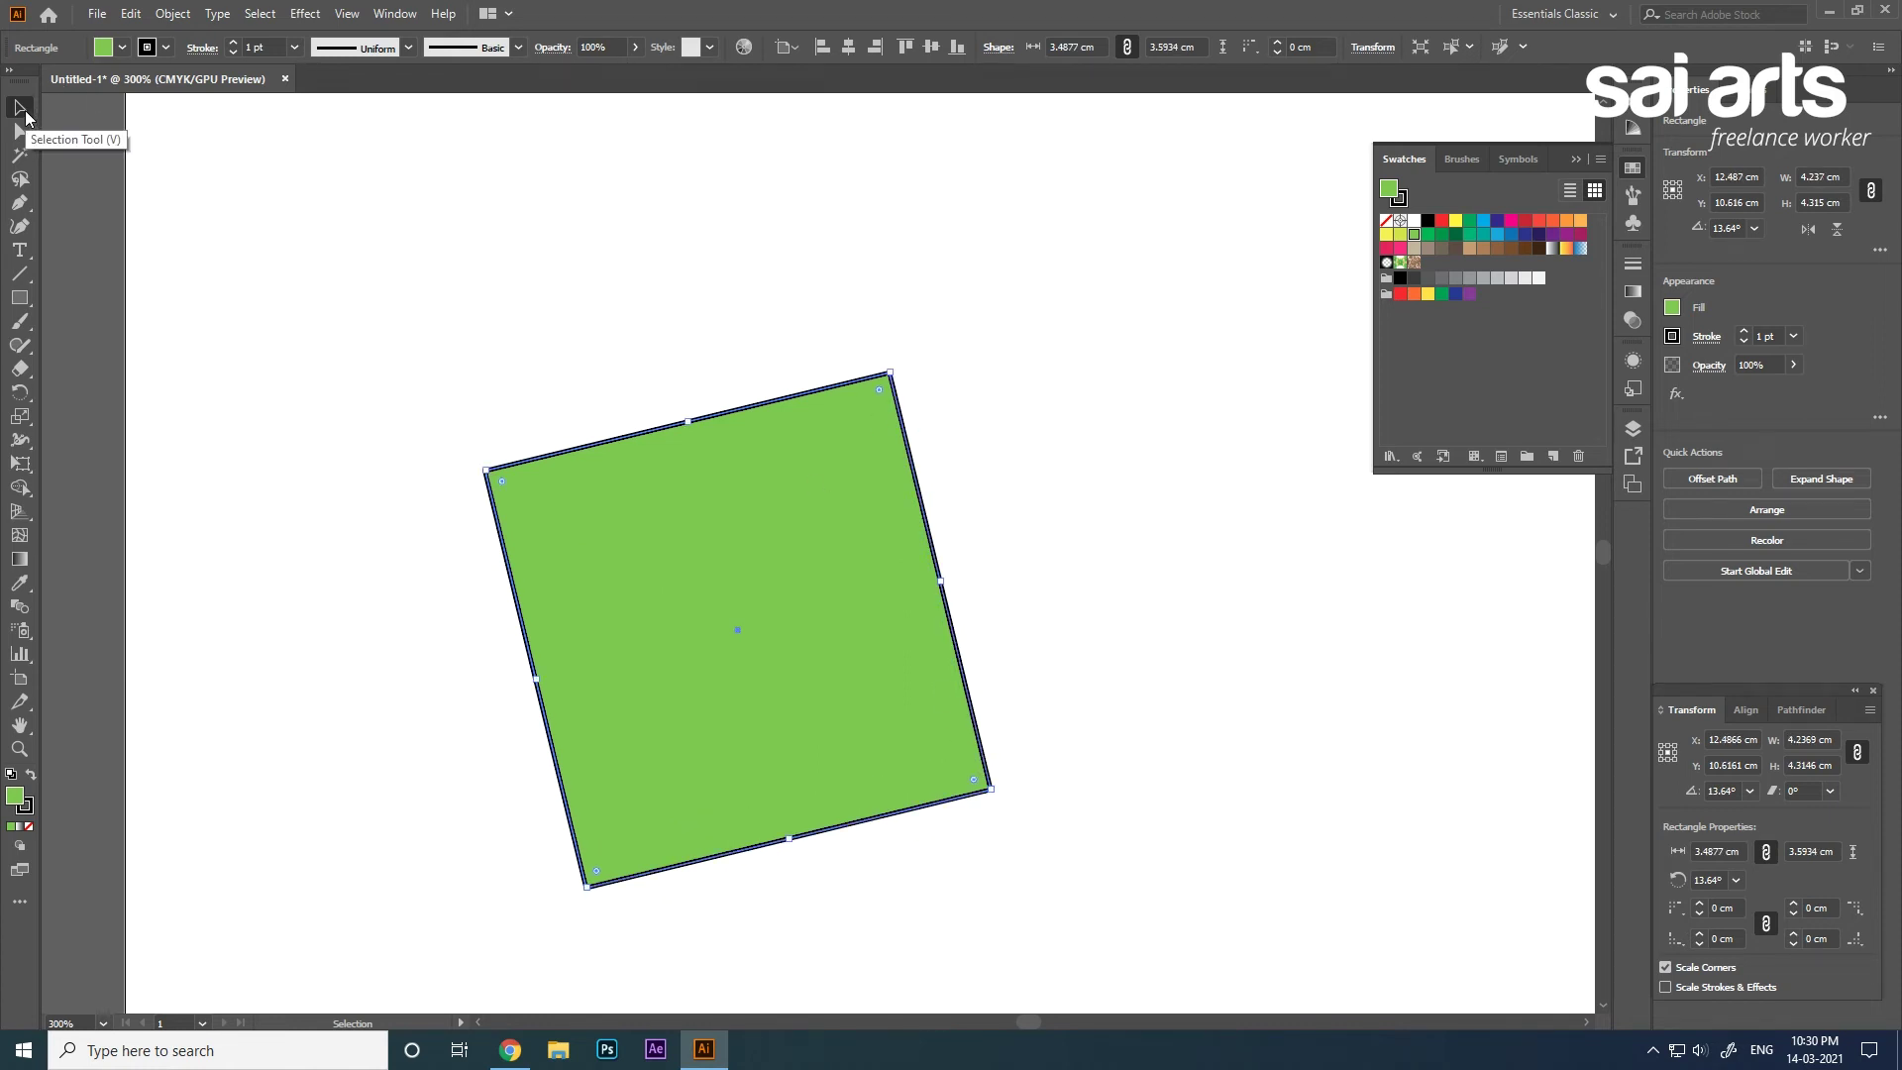
drag(705, 568, 611, 421)
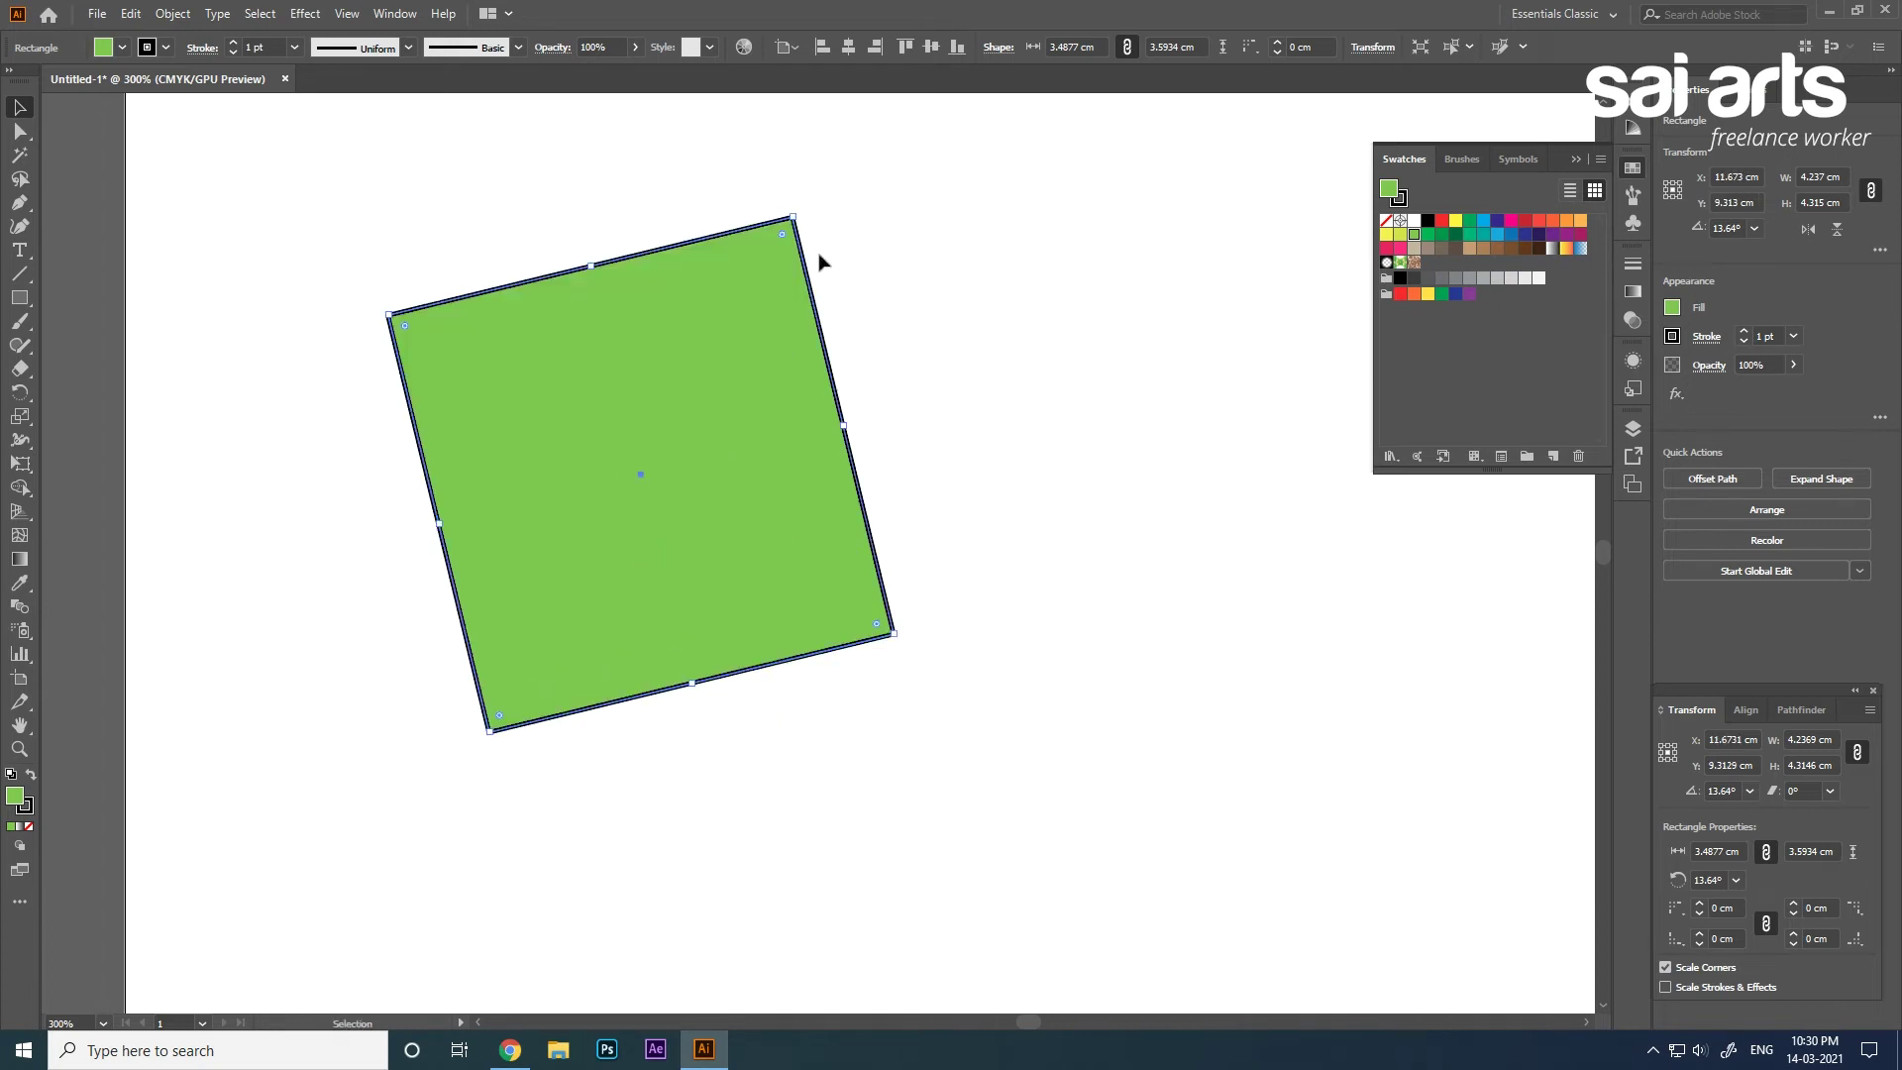
drag(800, 208, 705, 443)
drag(599, 490, 743, 340)
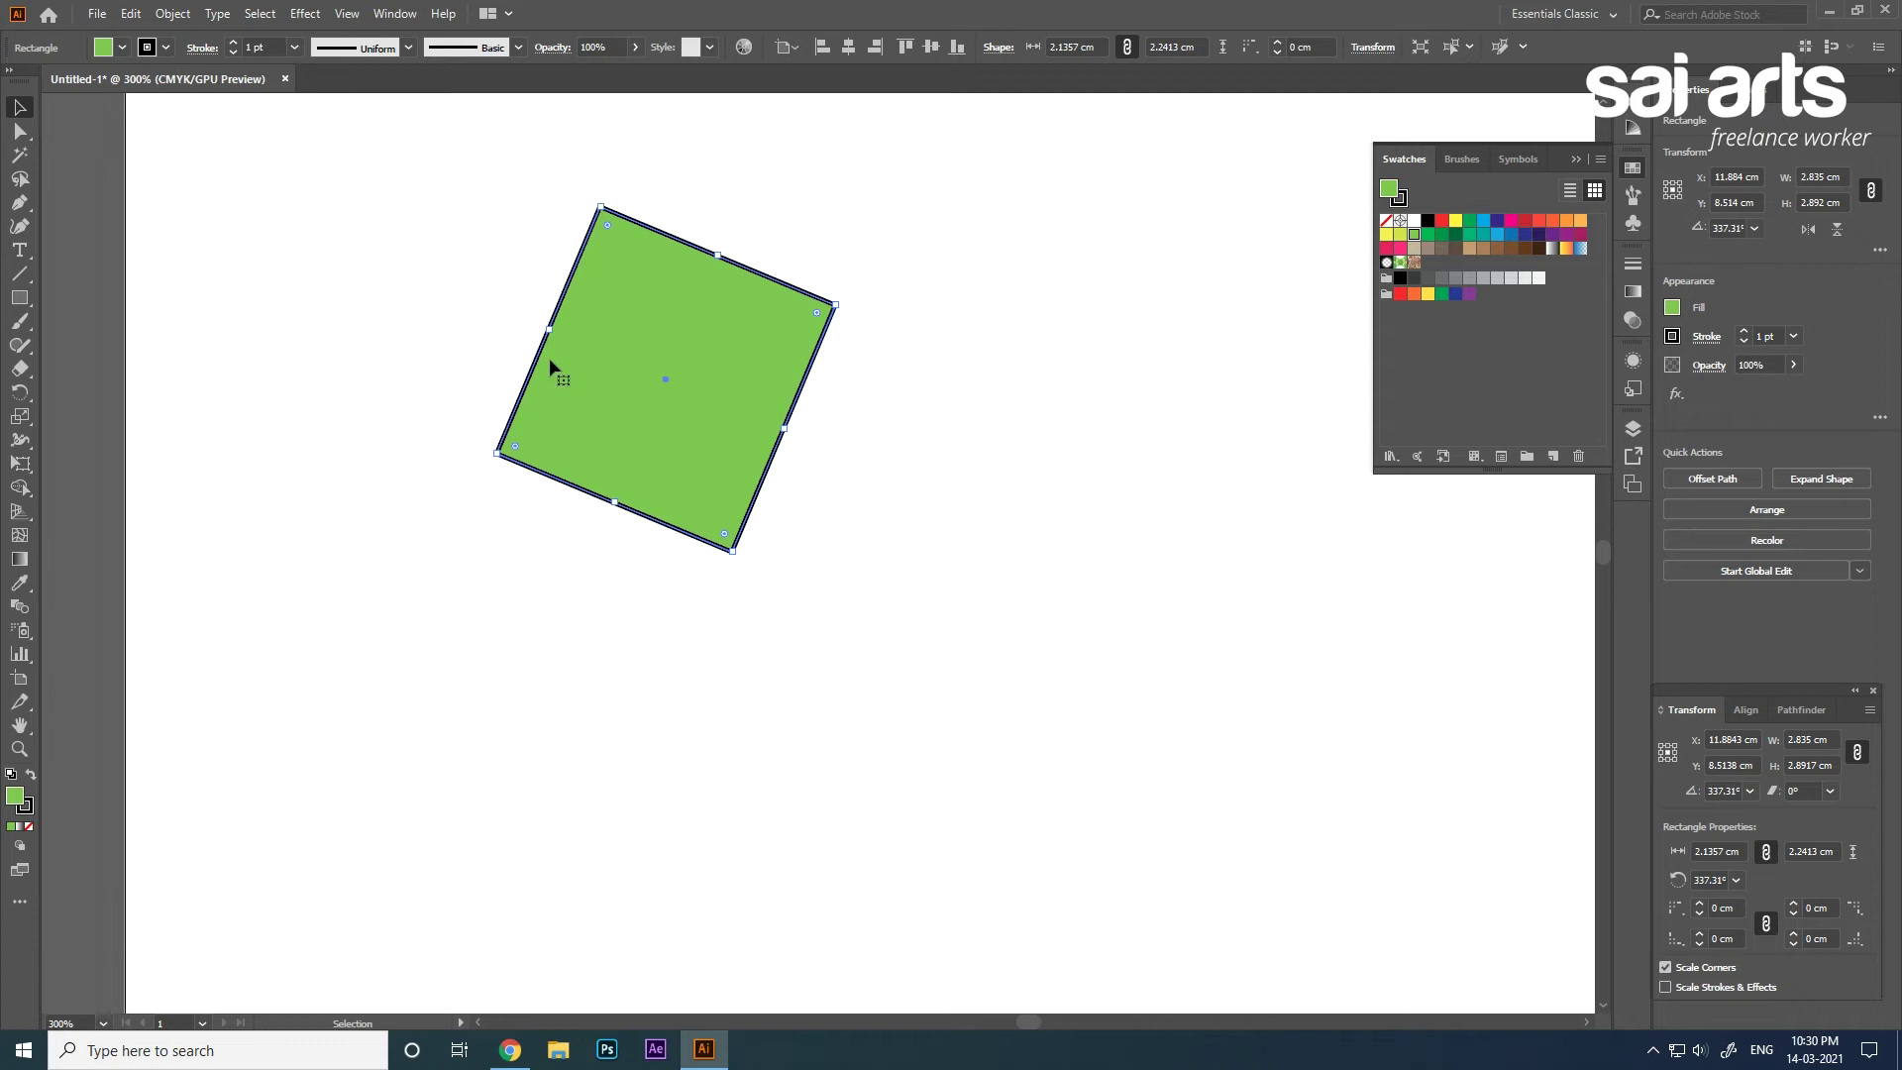
Draw a second rectangle of about 2.98 by 2.32 cm below and to the right of the tilted square.
key(a)
click(18, 300)
drag(830, 484, 1188, 762)
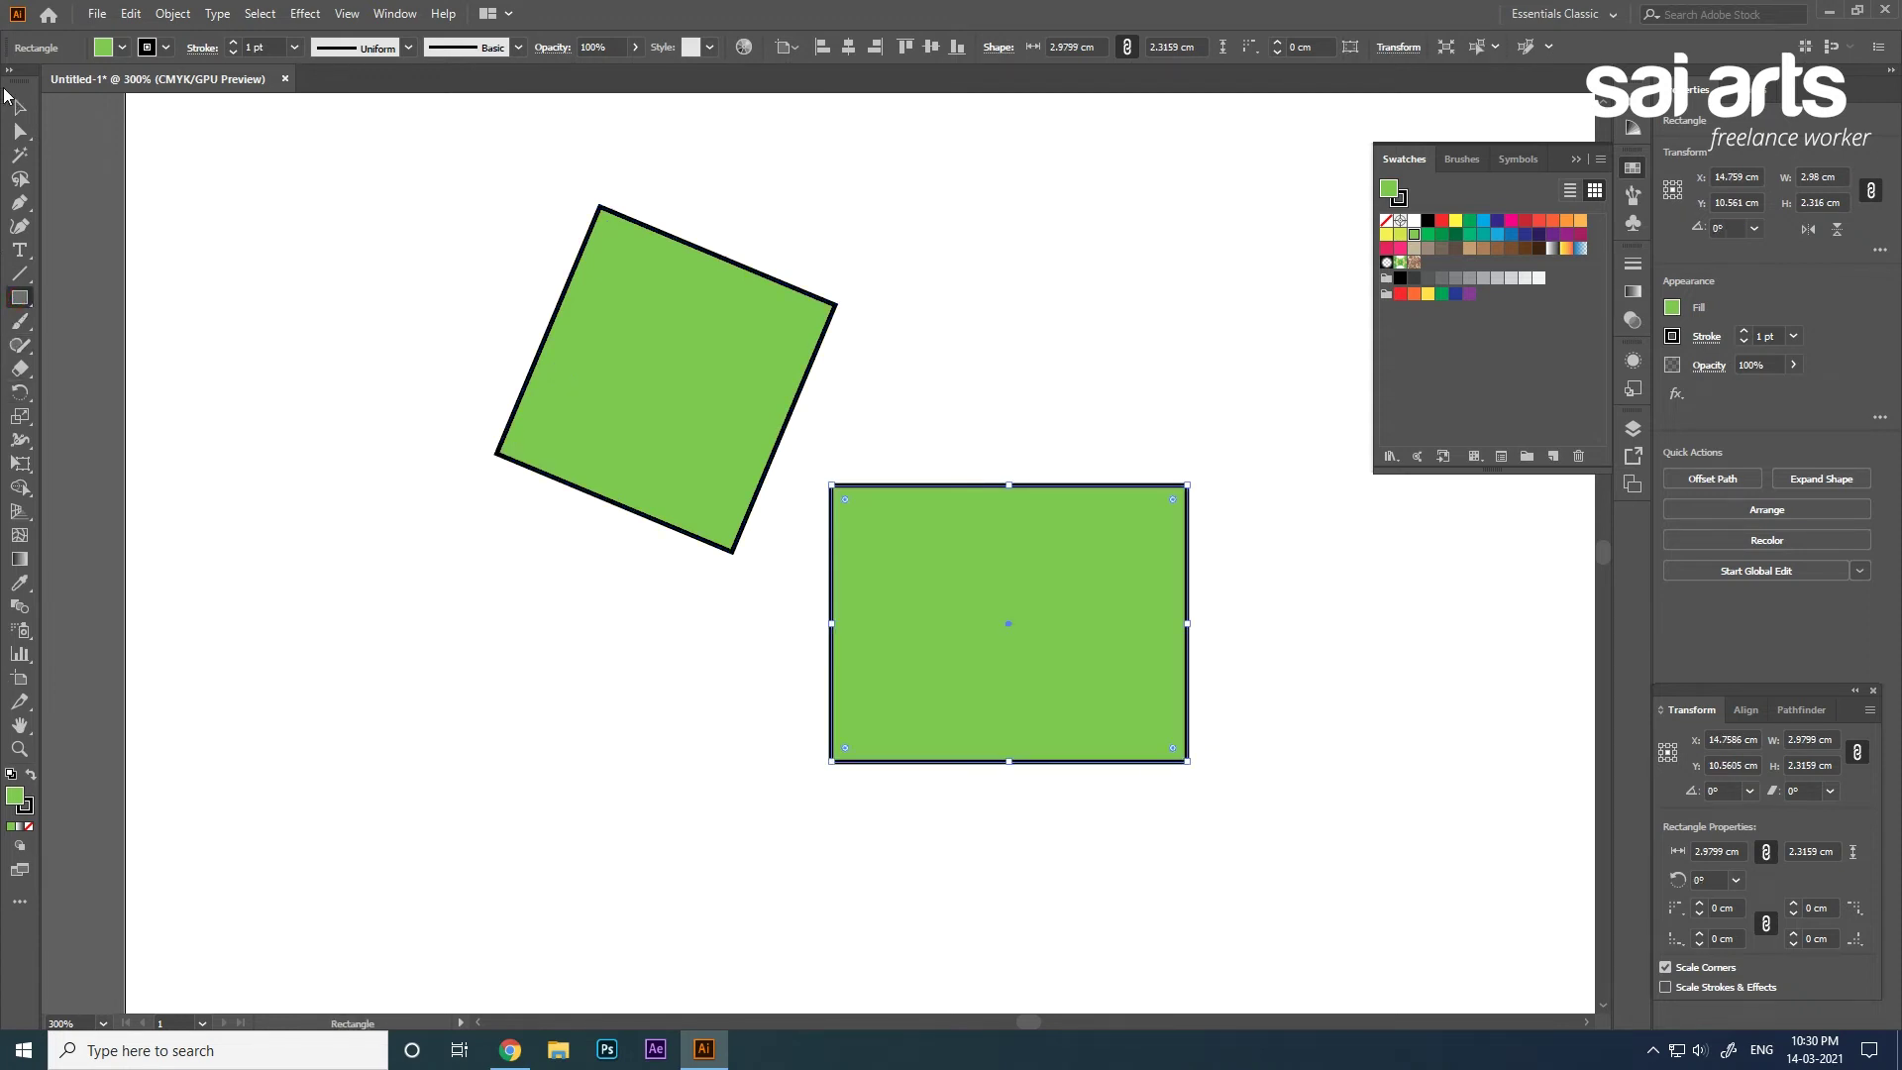
Reshape the new rectangle with Direct Selection, moving its upper-right corner up, its lower-right corner outward and its upper-left corner slightly inward.
click(26, 134)
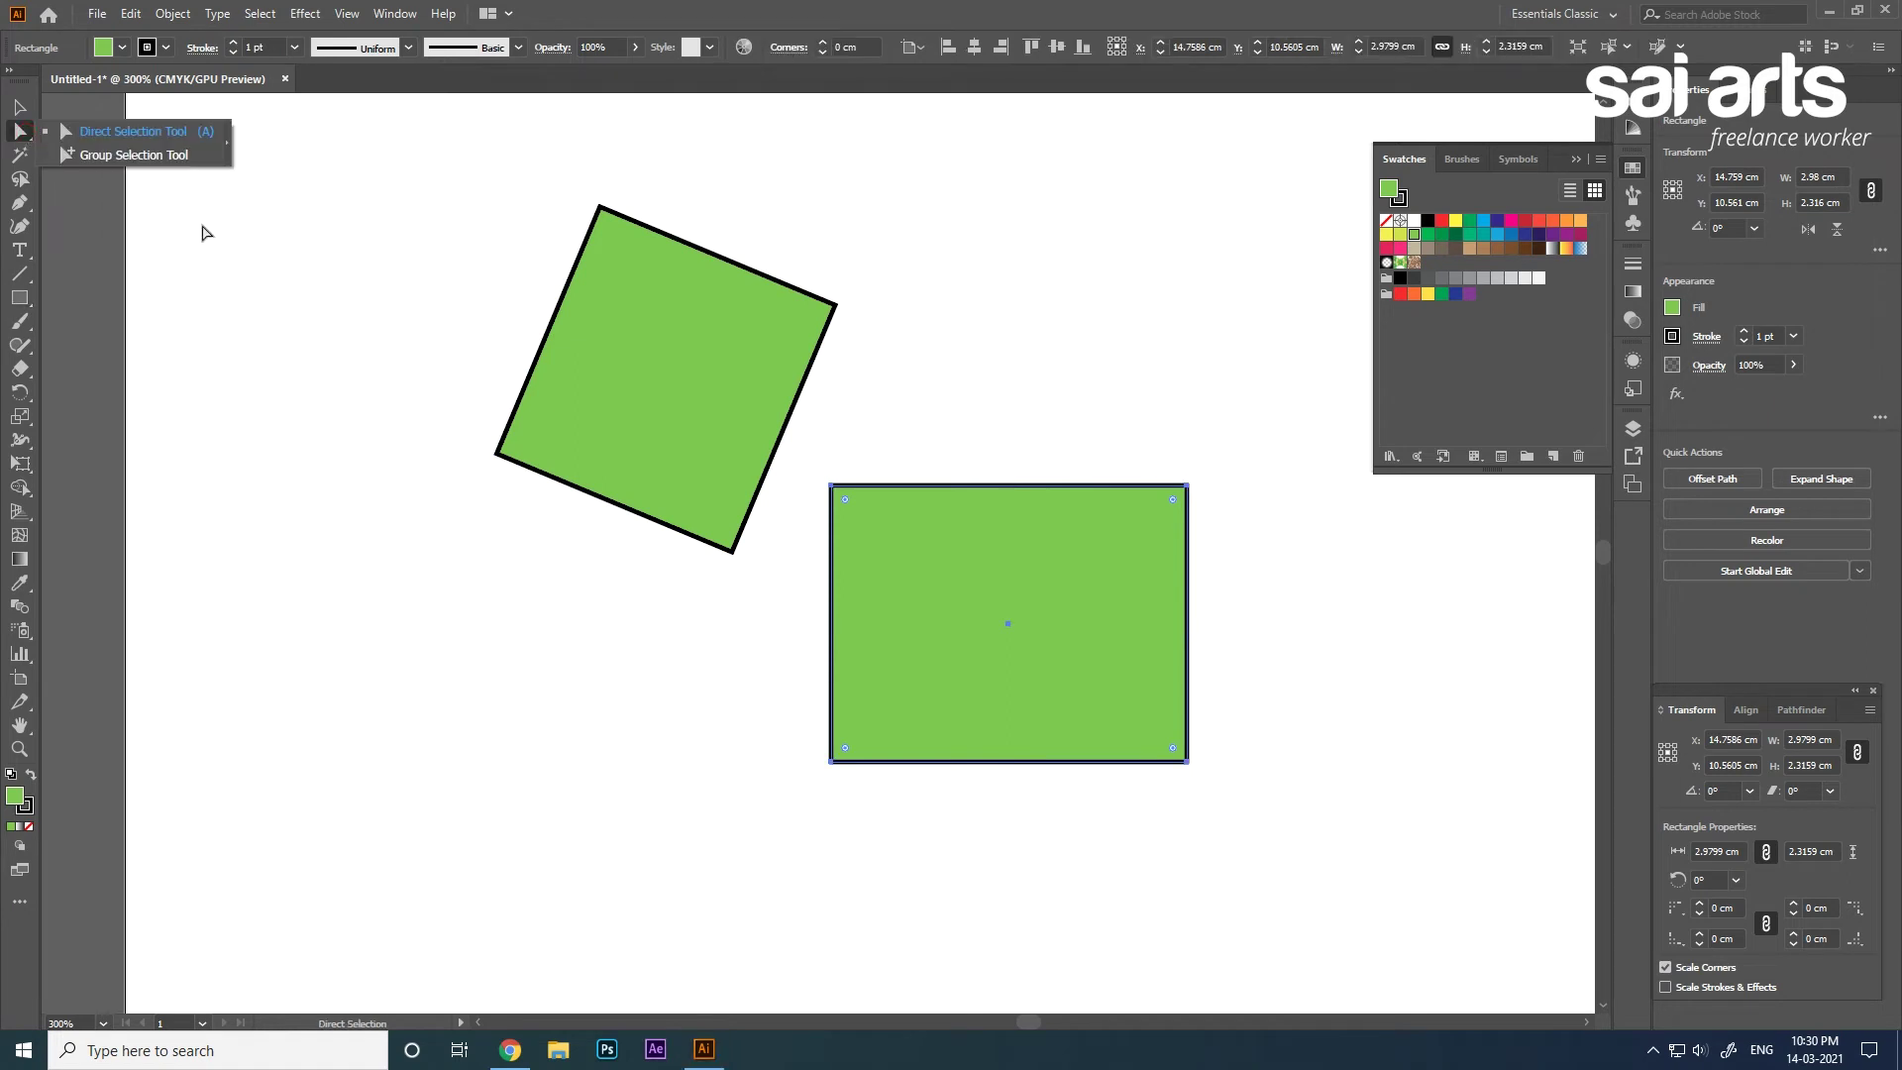
click(89, 134)
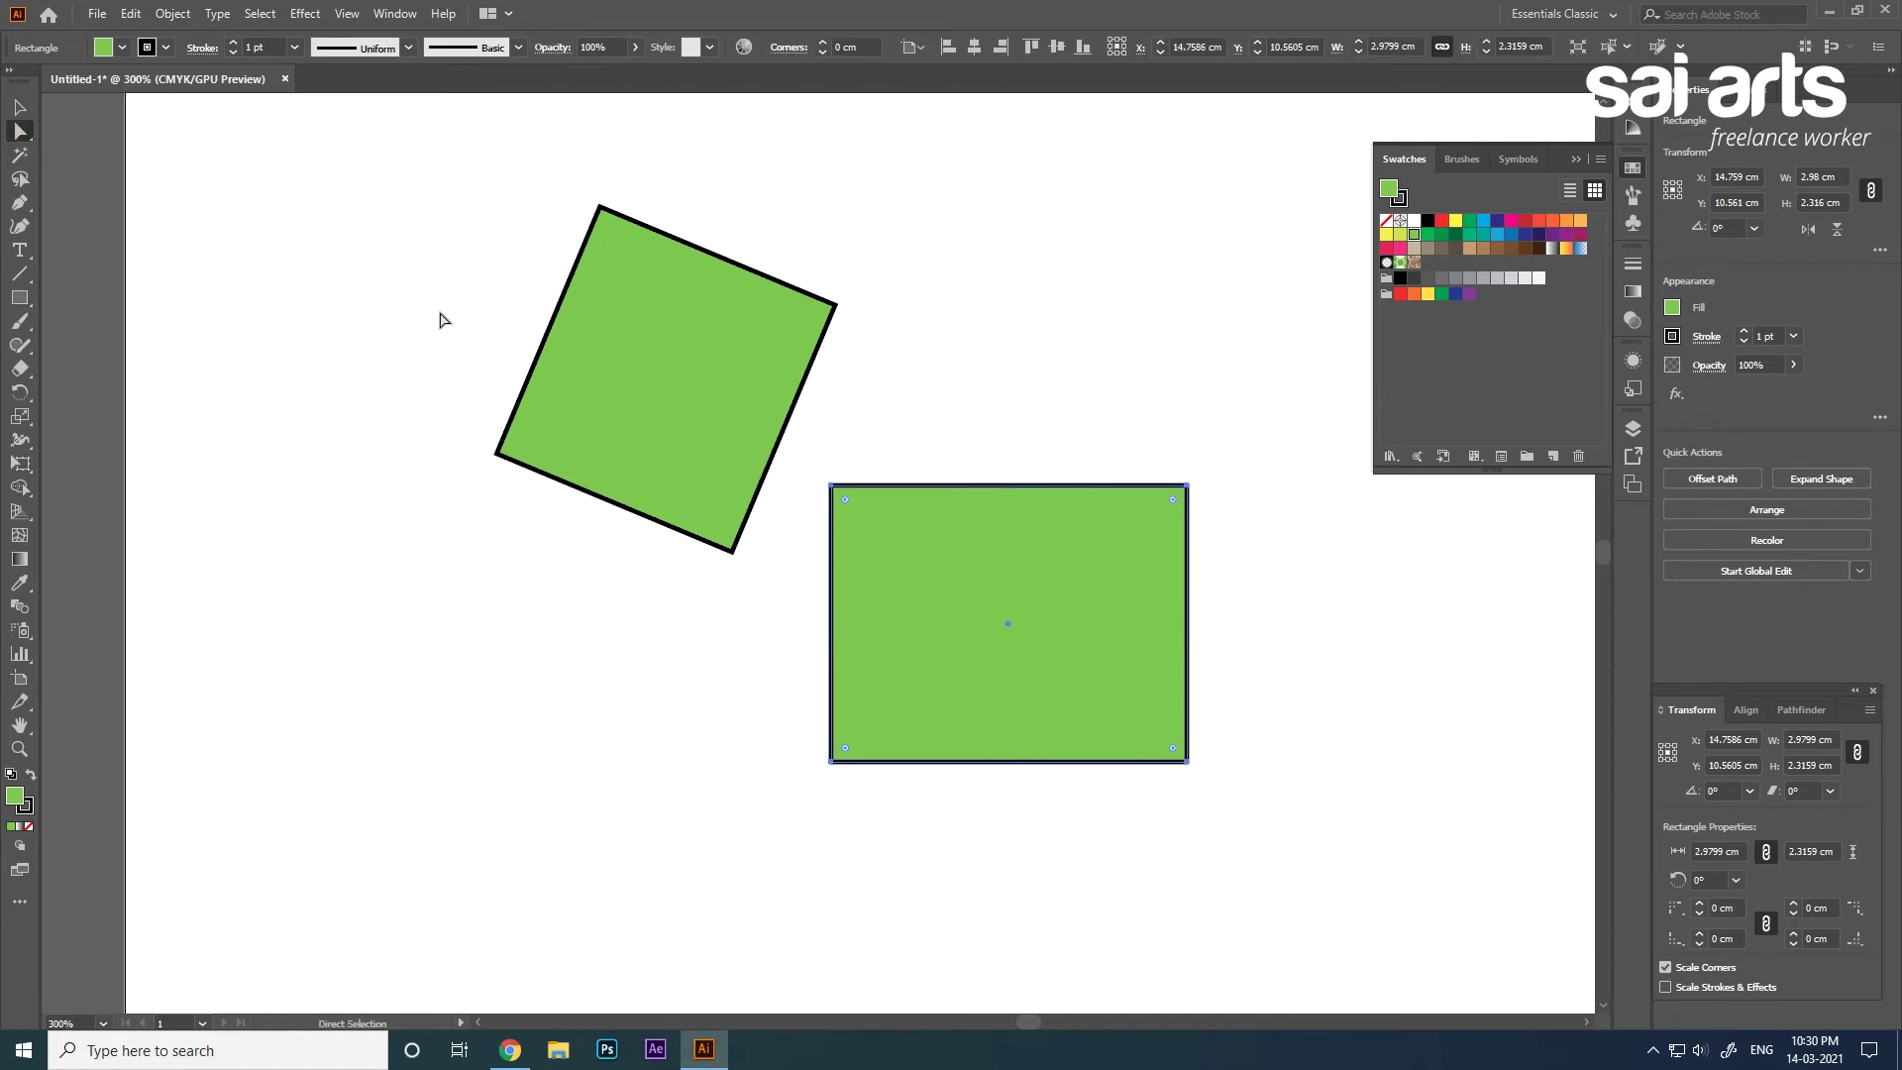
click(1189, 488)
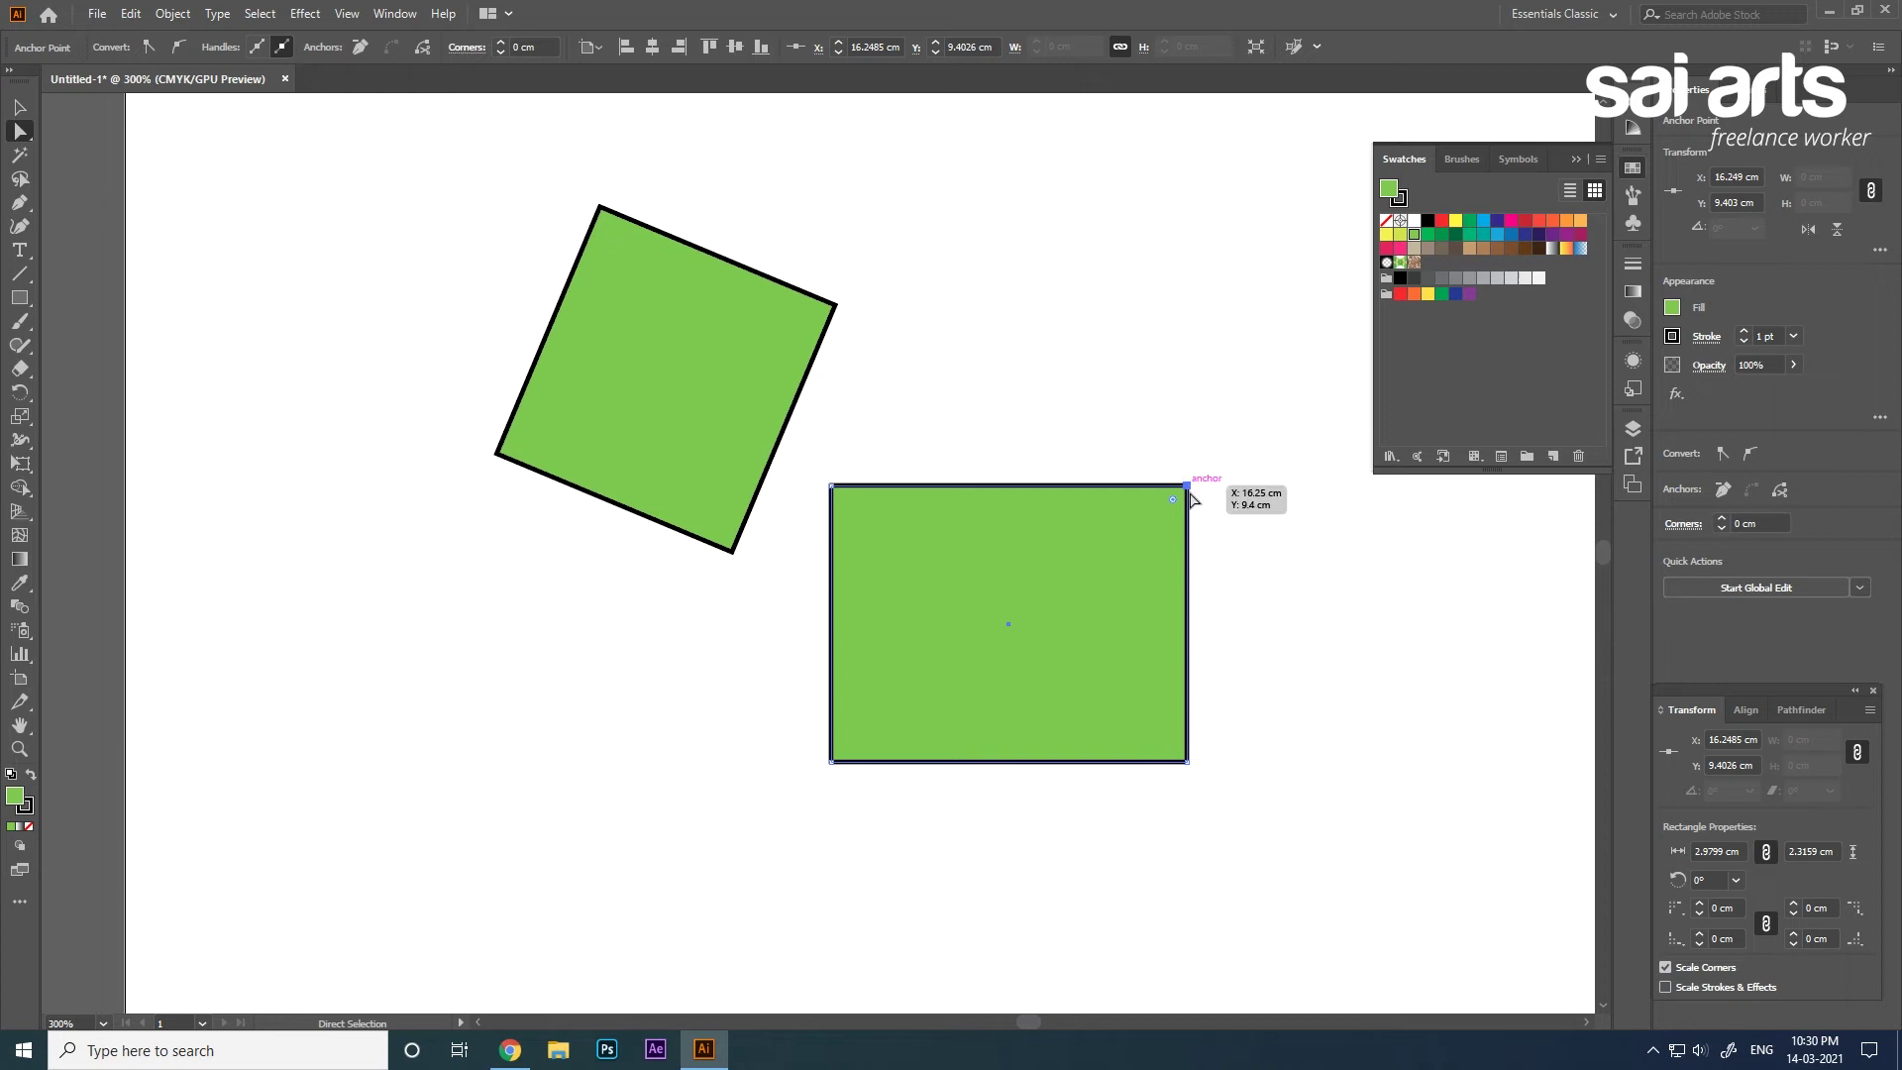
click(1185, 762)
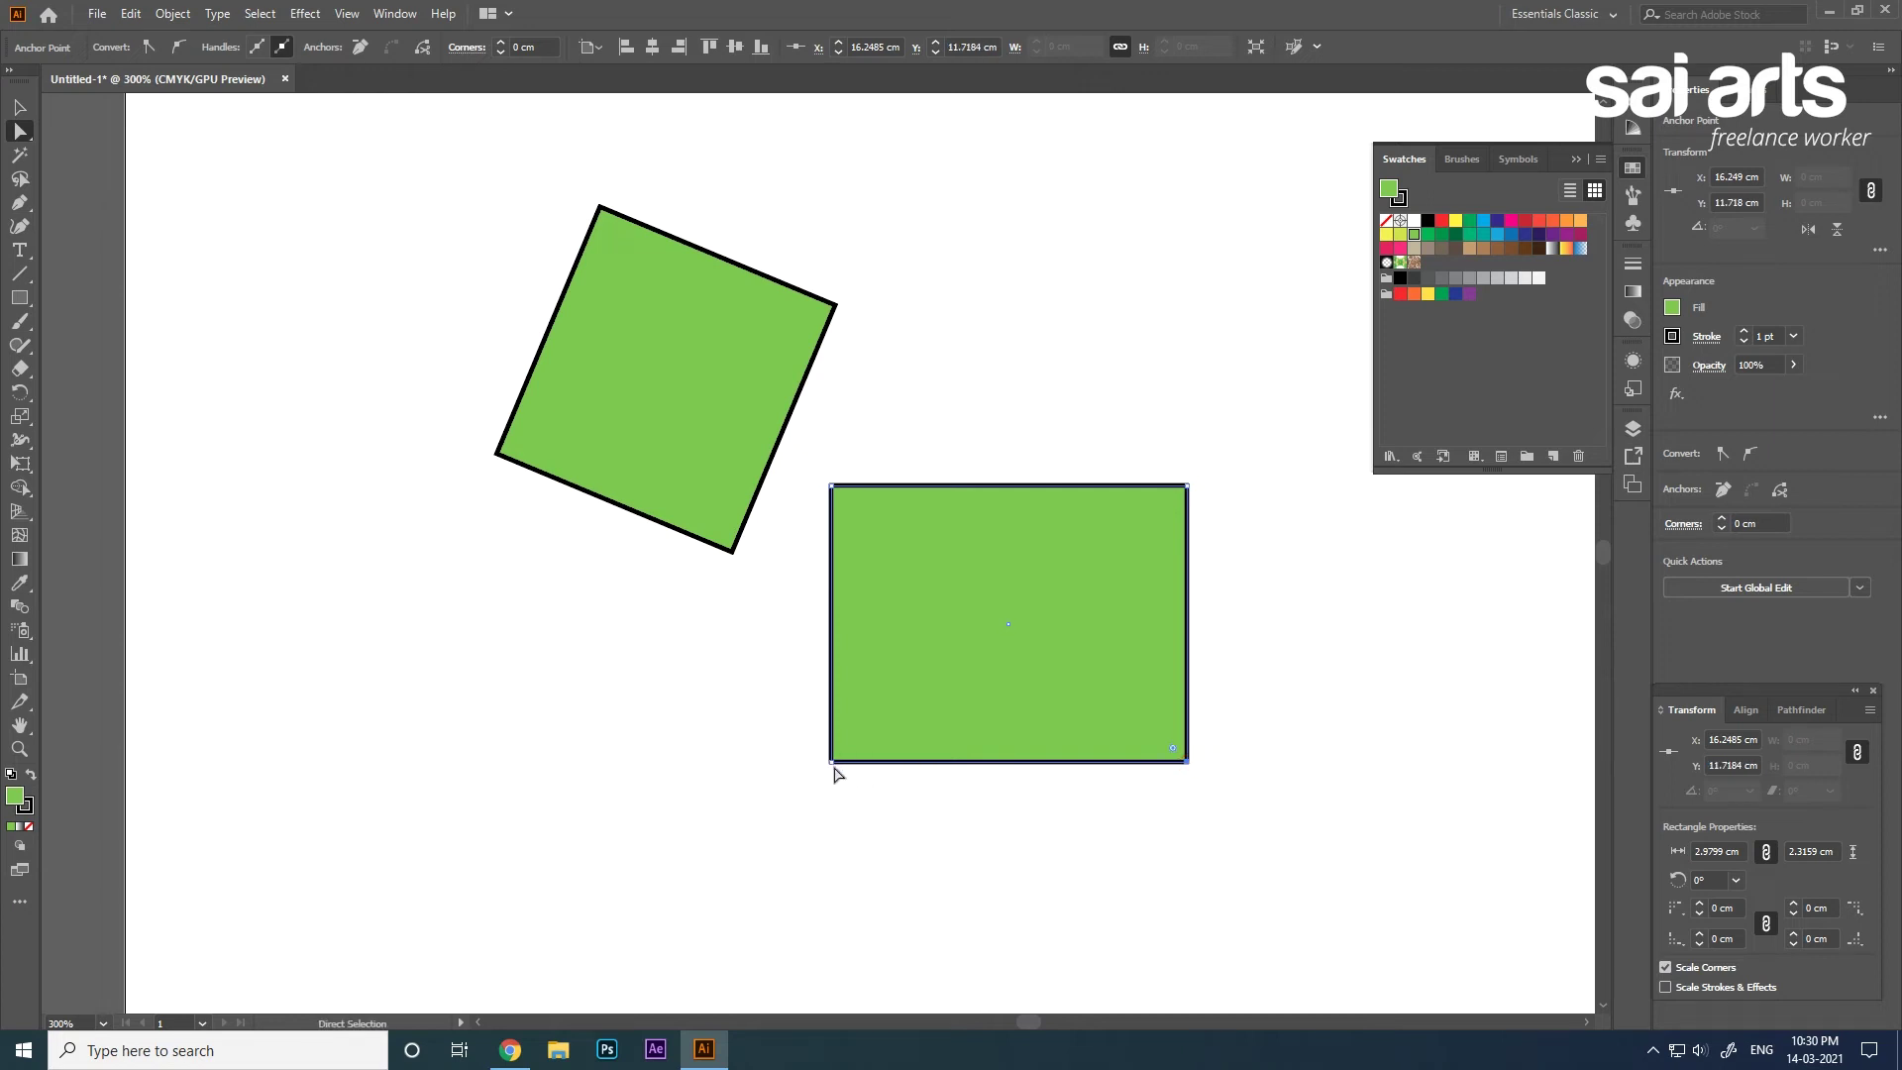
click(832, 486)
drag(1185, 487, 1169, 291)
drag(1187, 762, 1272, 863)
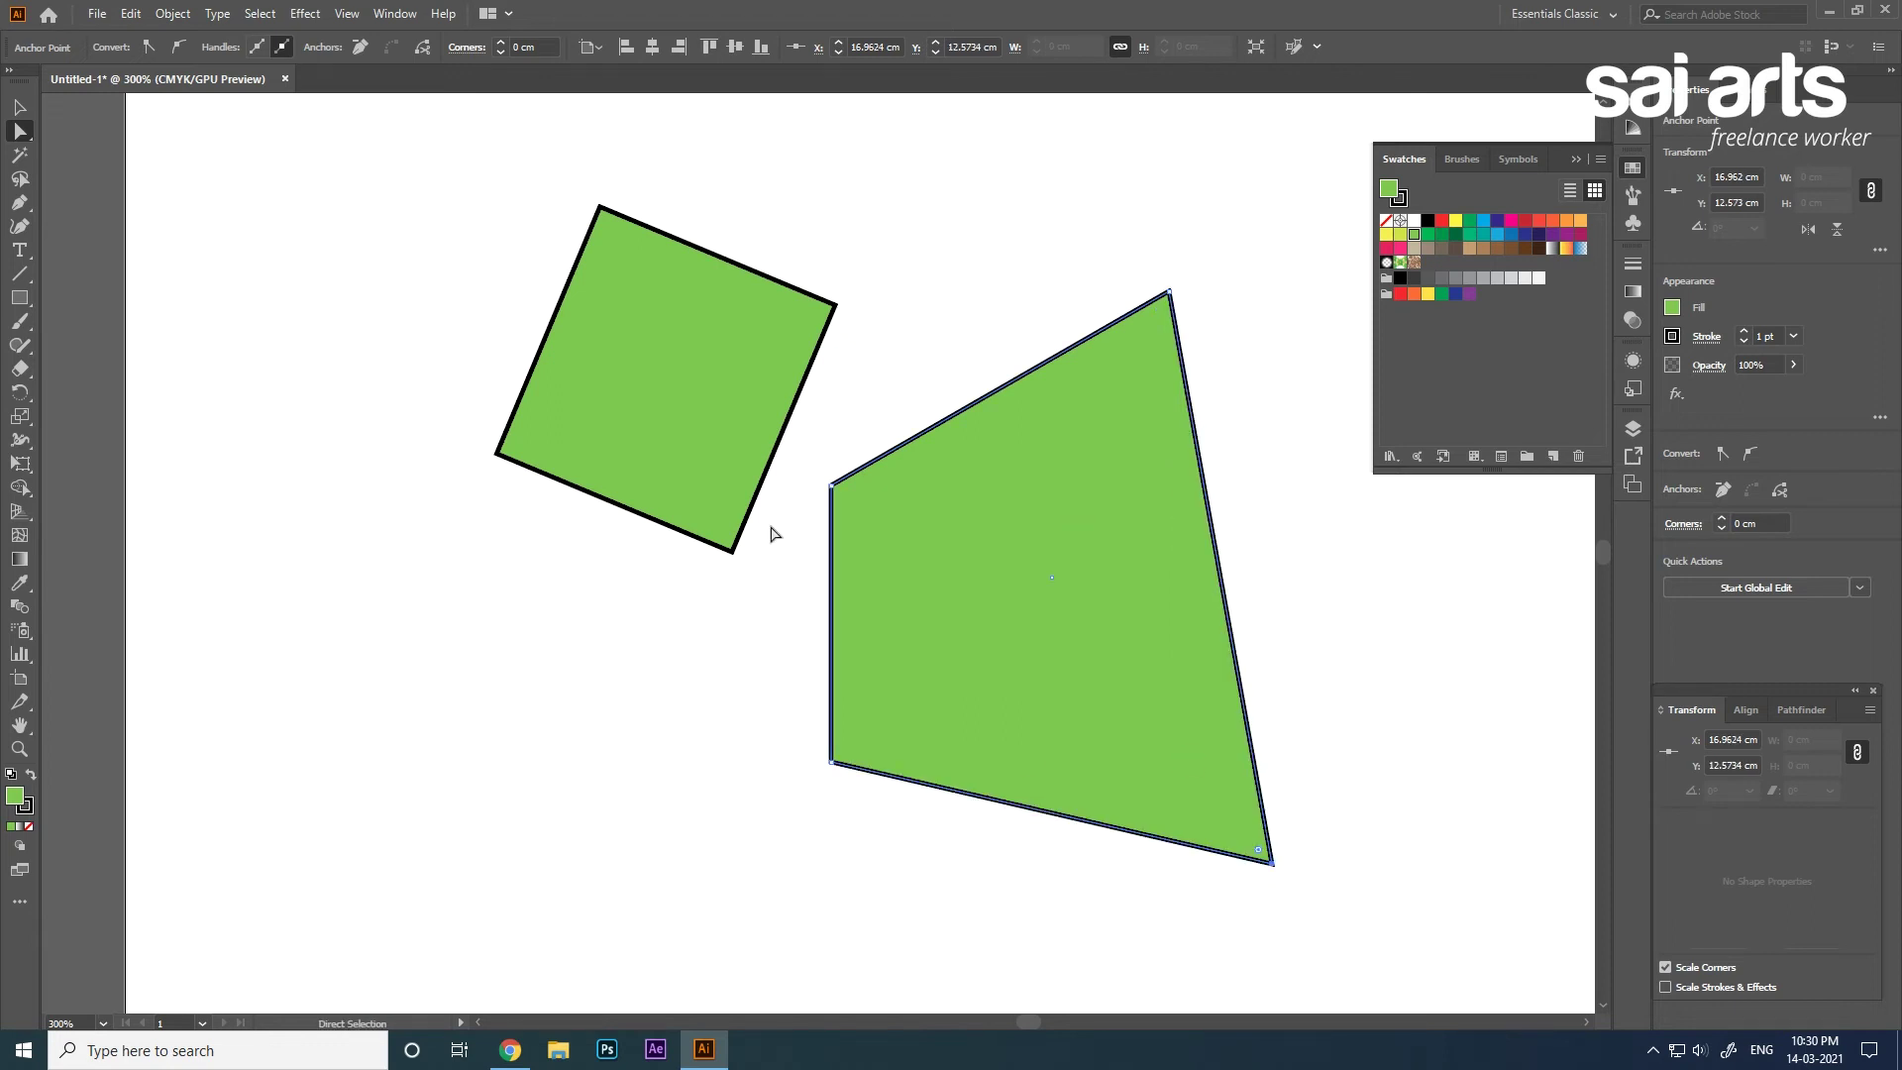
drag(826, 492, 847, 476)
Round the tilted square's corners to about 0.54 cm, then reduce the upper-left radius to about 0.2 cm and the upper-right to 0 cm.
click(743, 348)
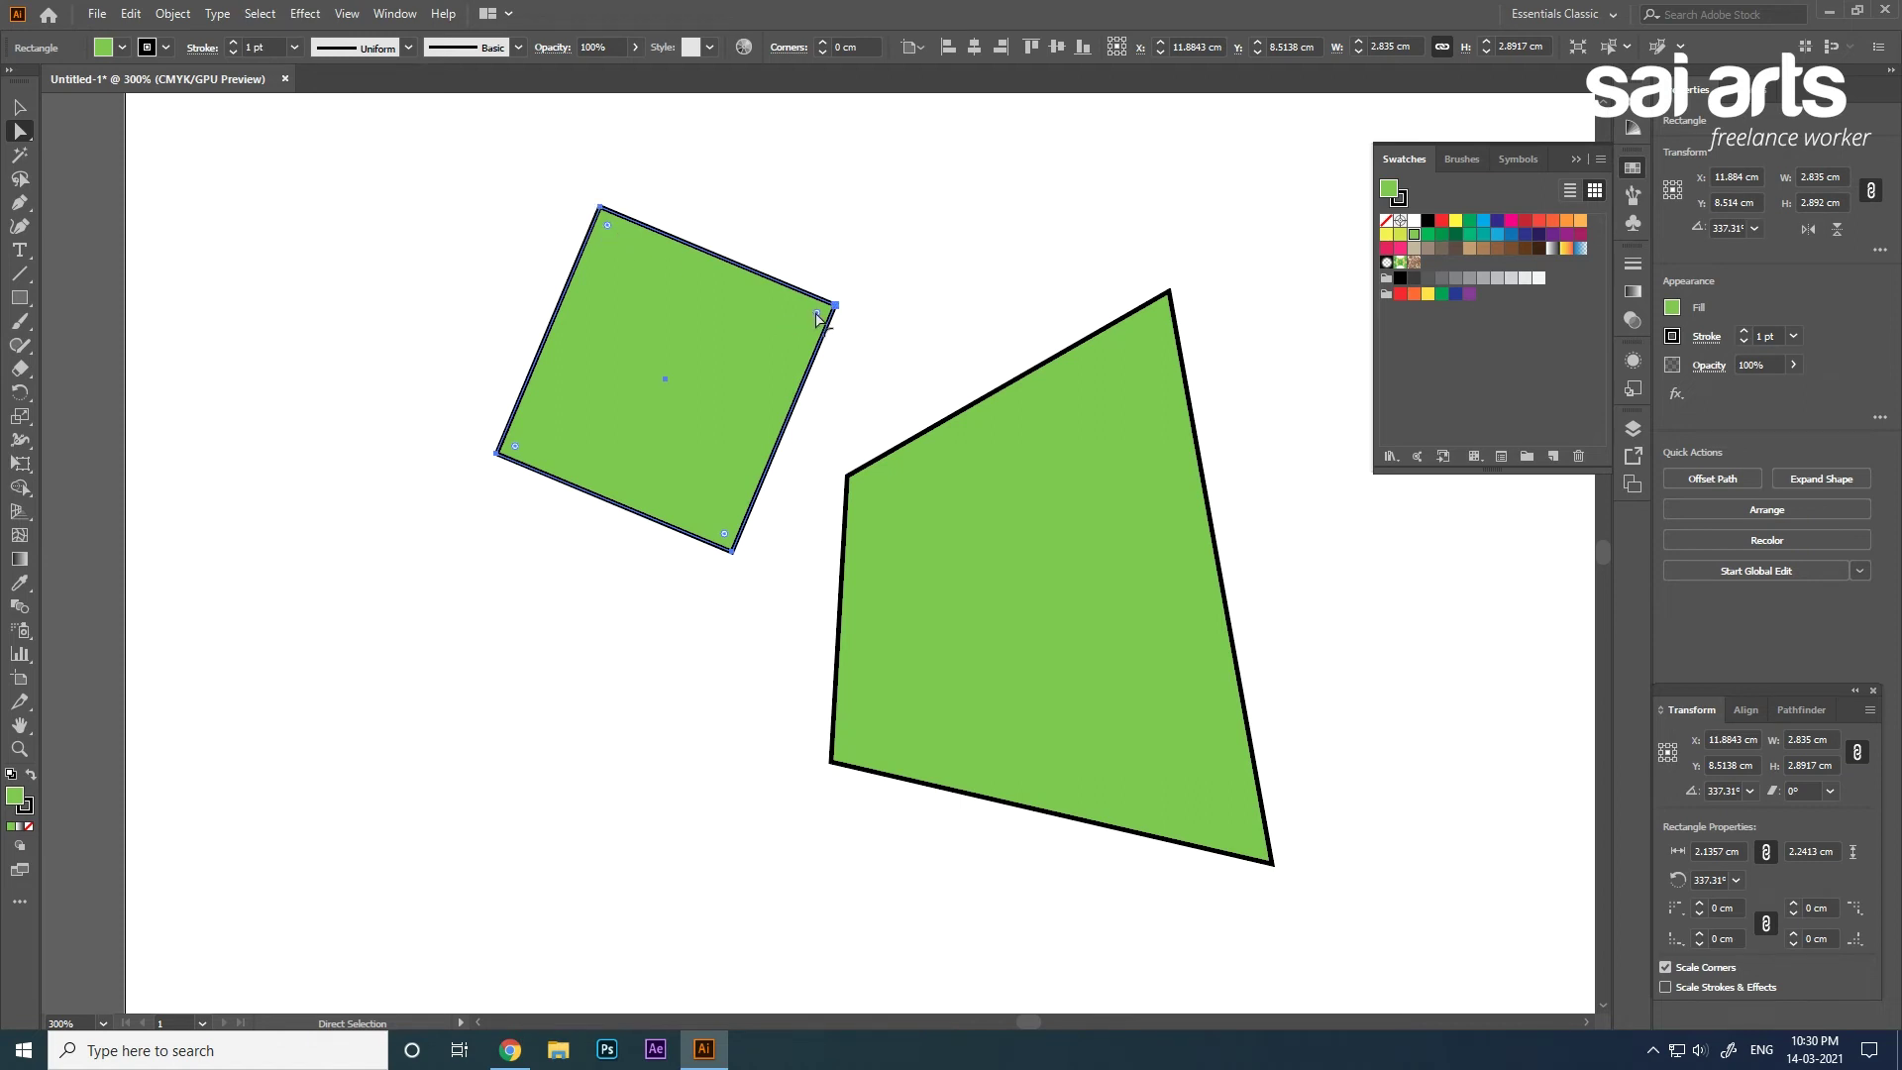
drag(817, 318, 774, 398)
drag(912, 211, 814, 302)
drag(508, 185, 726, 340)
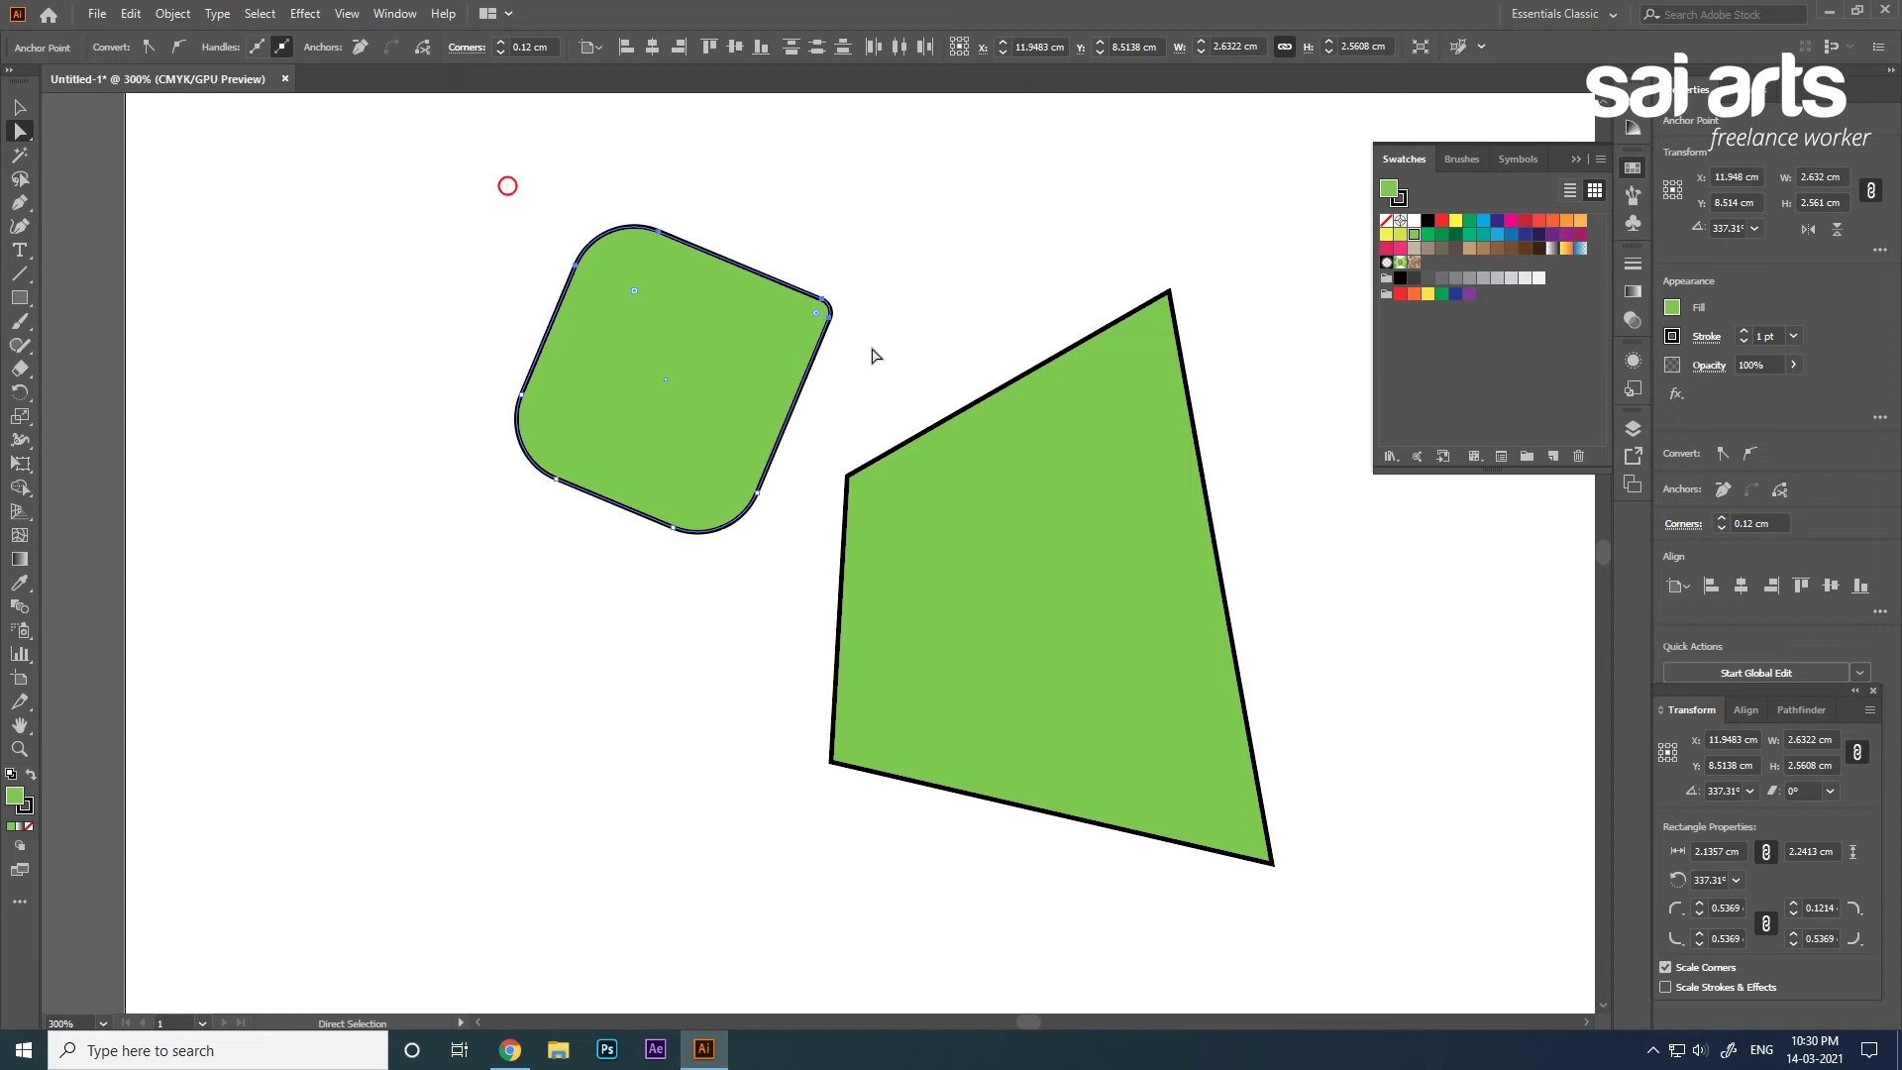
drag(636, 293, 713, 201)
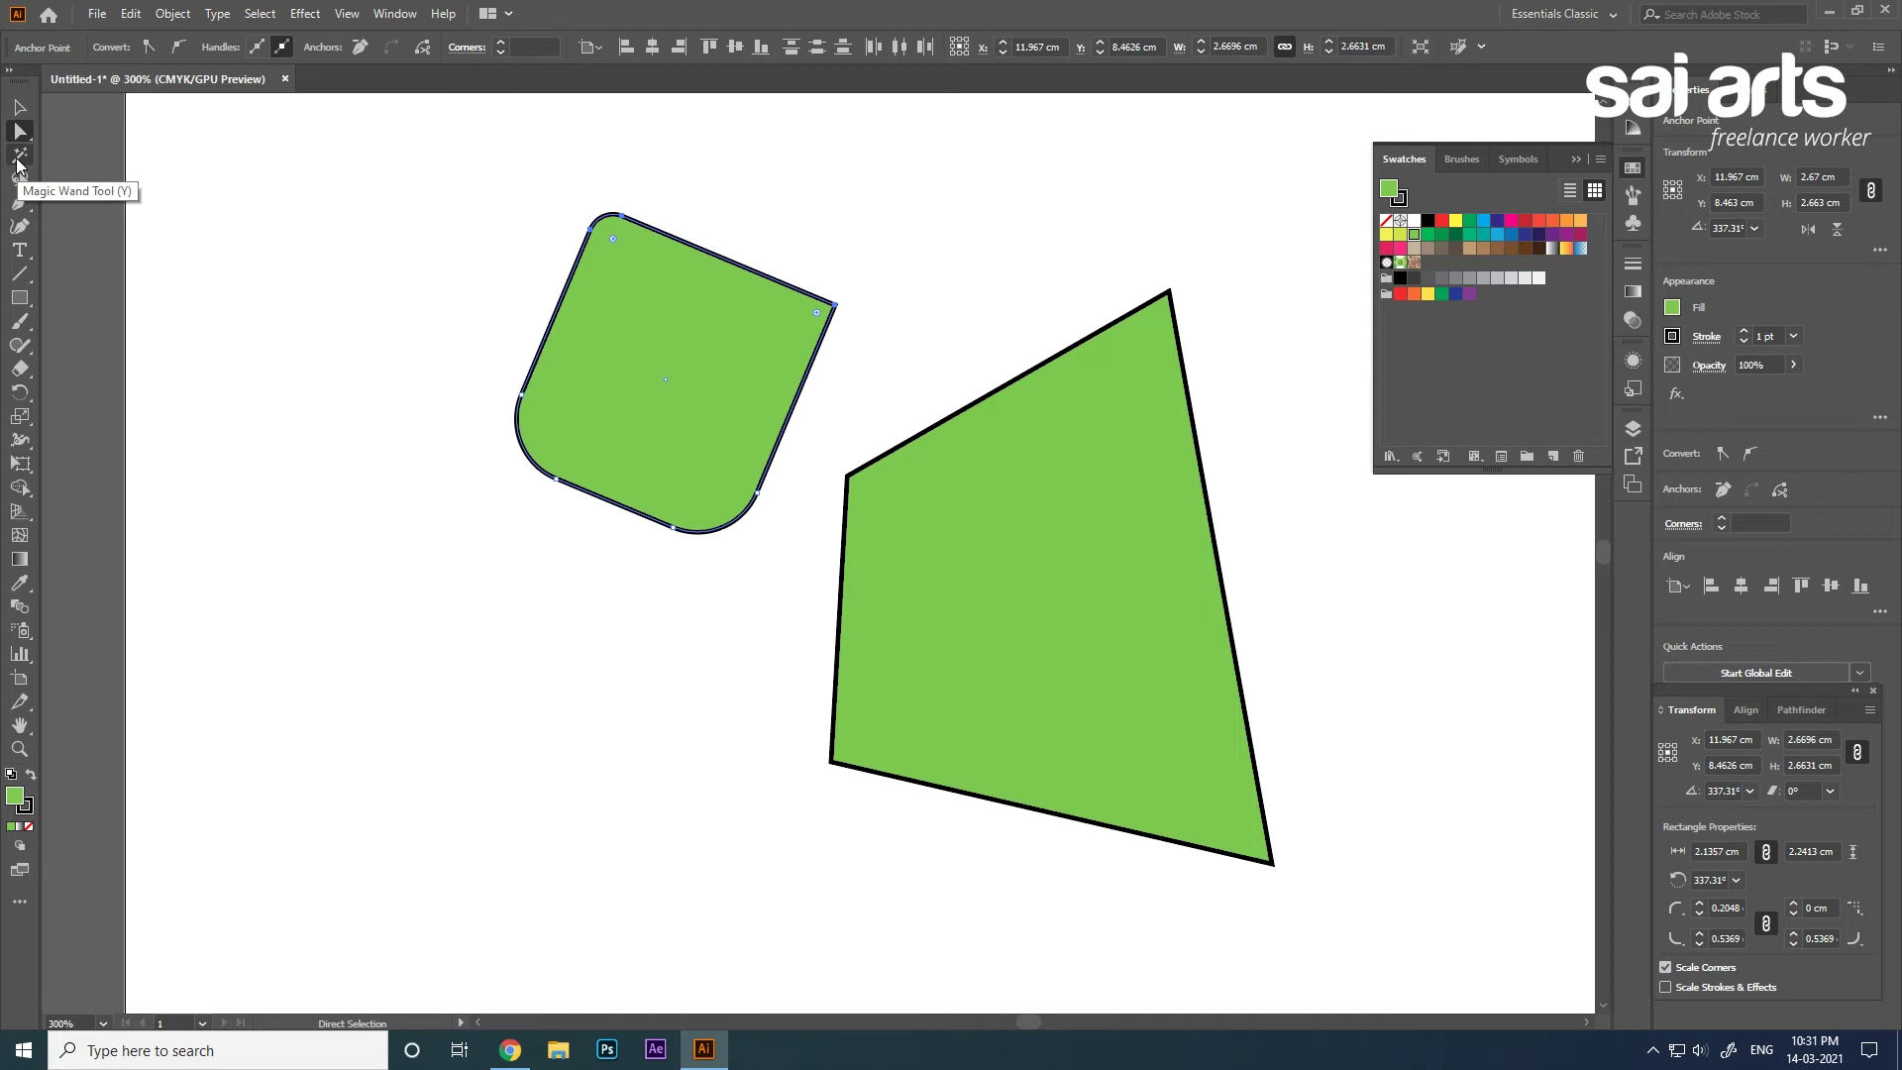
Duplicate the irregular quadrilateral twice, with a yellow copy at its lower left and a red copy at its lower right.
click(20, 106)
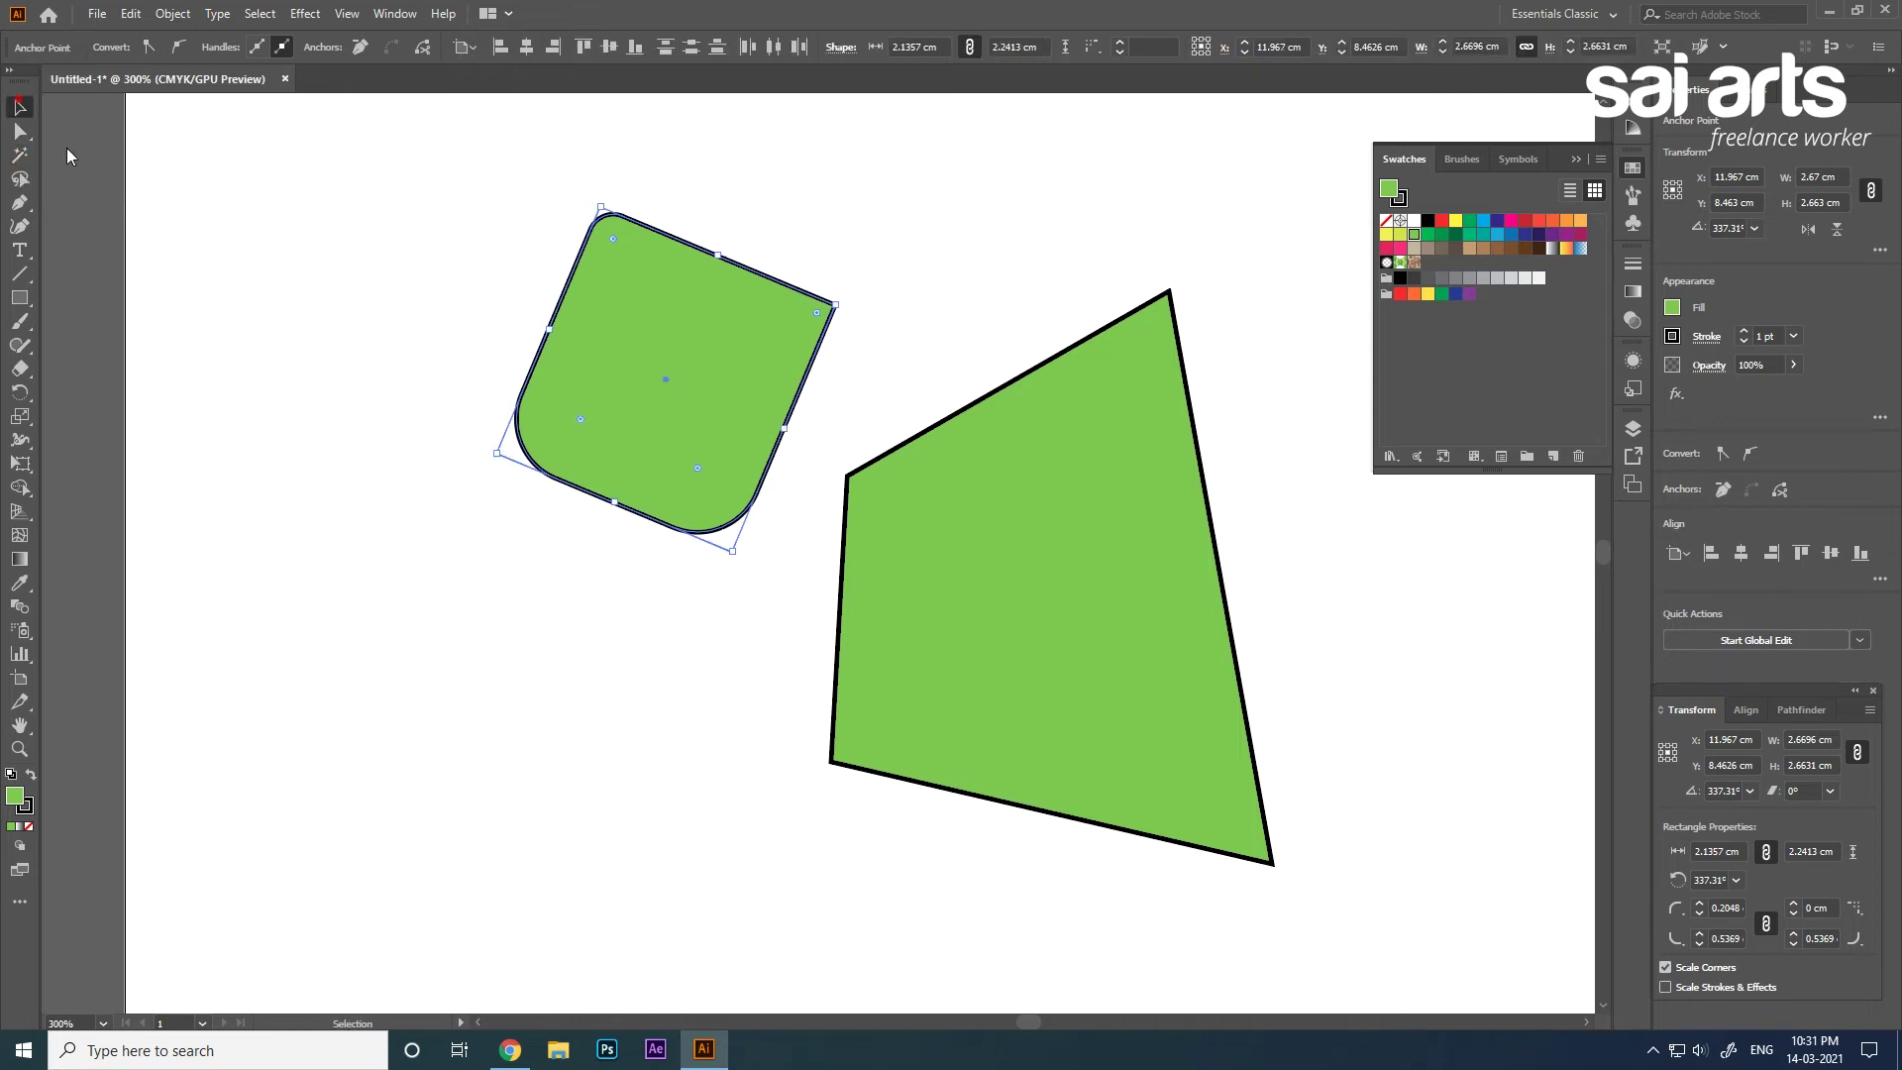
drag(887, 644, 318, 790)
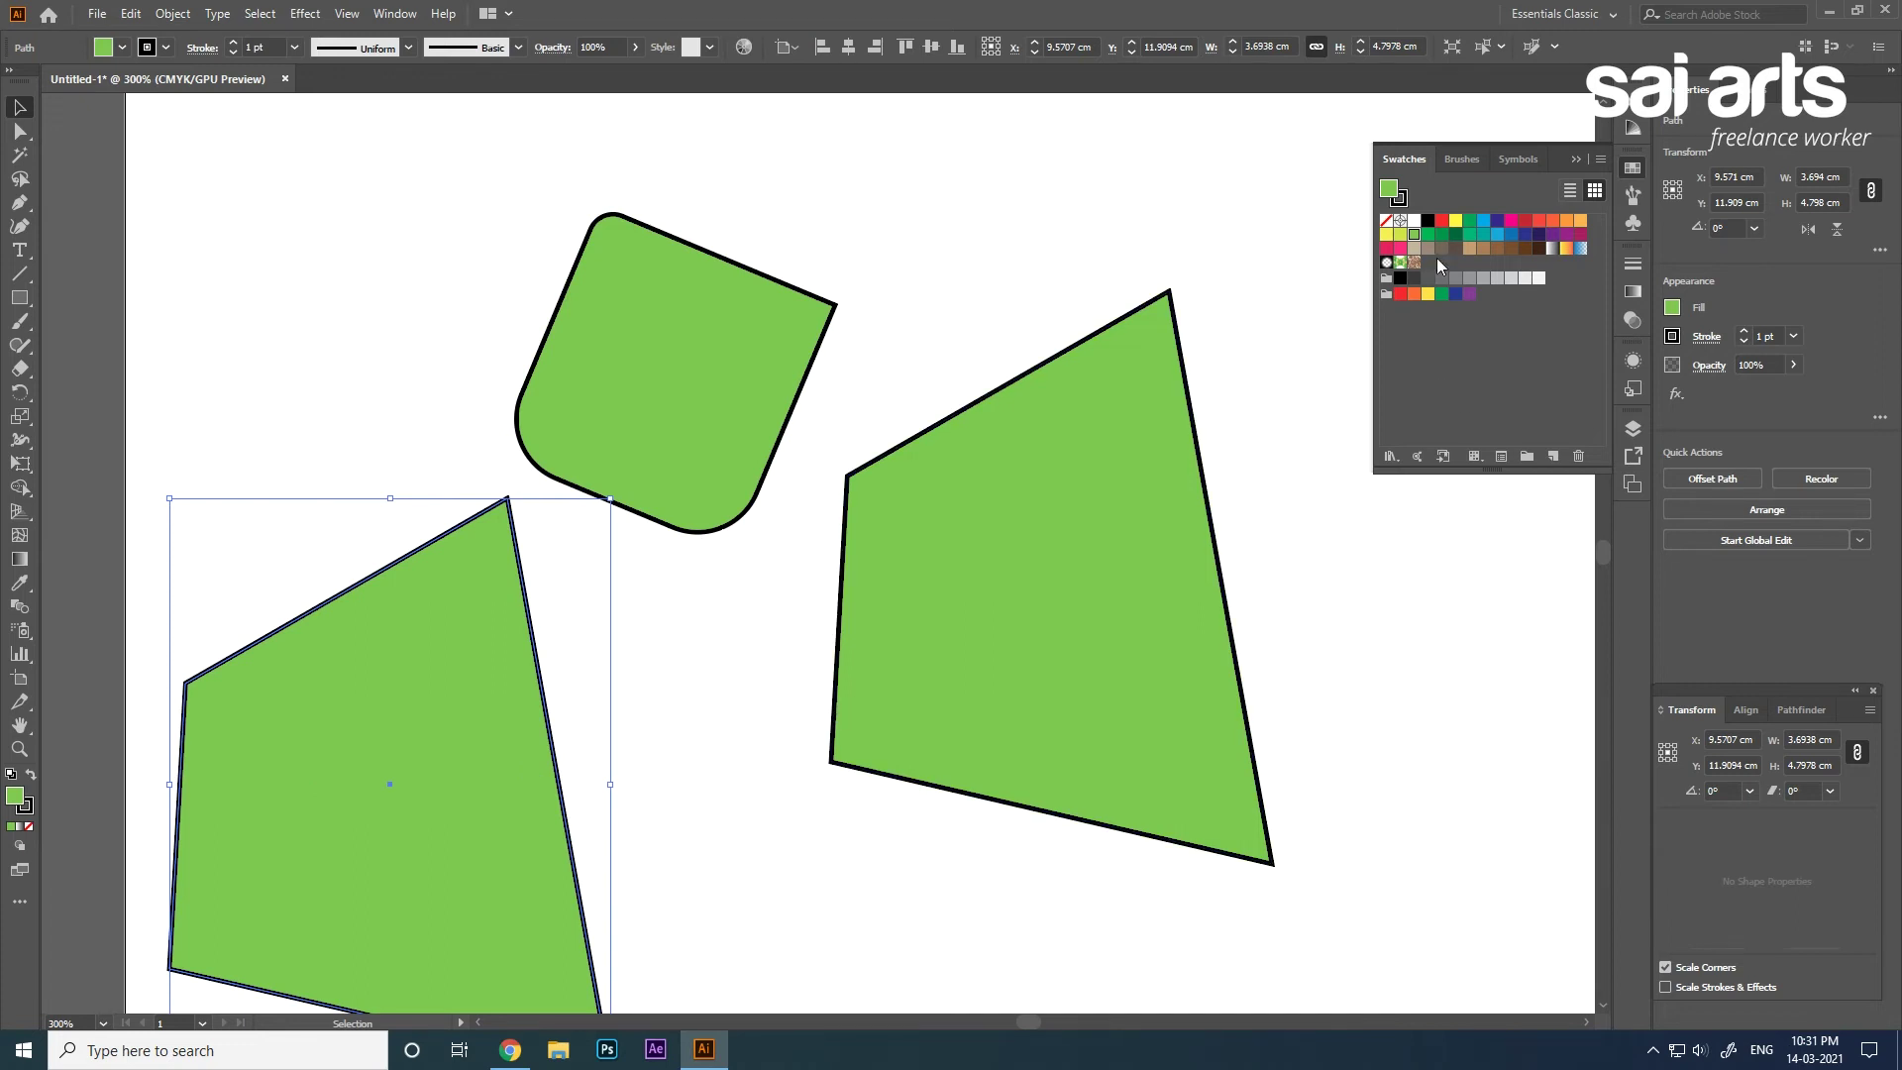
click(1456, 220)
drag(448, 734, 1525, 763)
click(1441, 220)
Shift the two green shapes upward and place a red copy of the rounded square below them.
drag(1049, 645, 1038, 382)
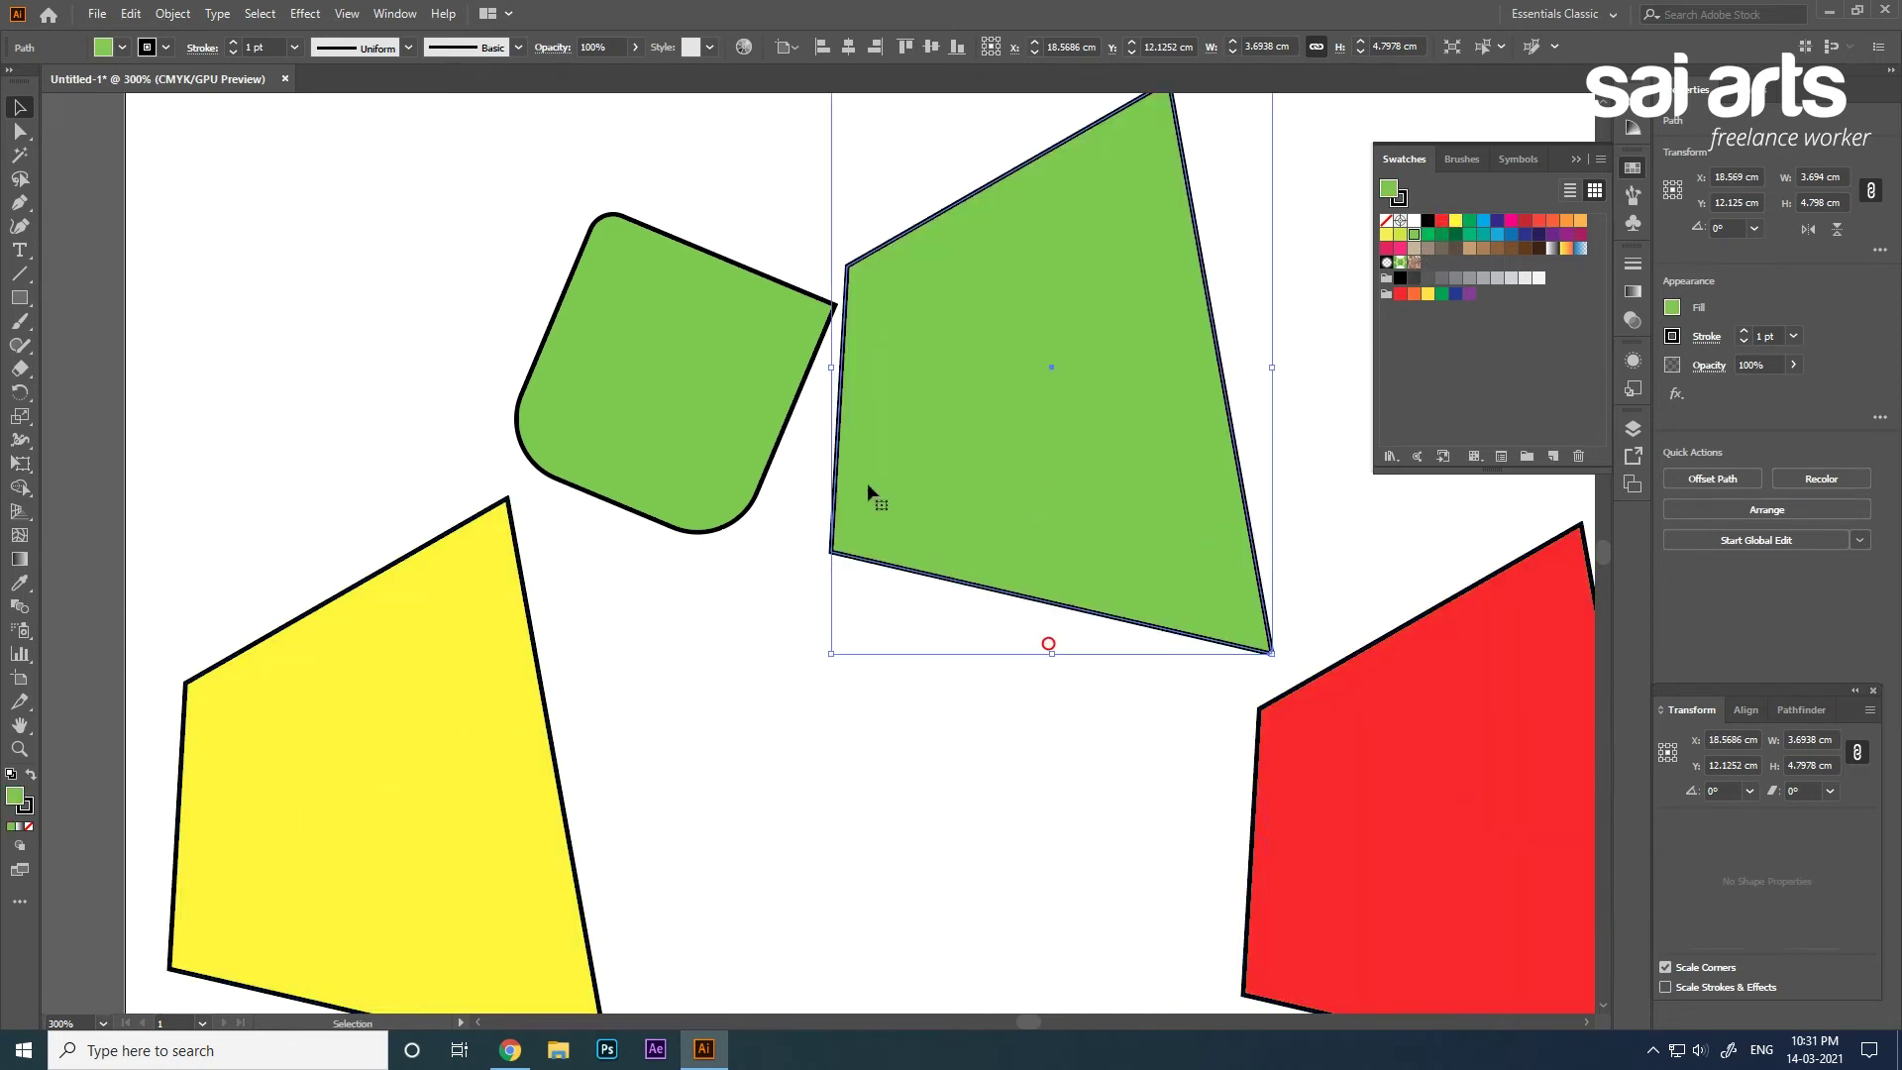
drag(761, 465, 662, 381)
click(1111, 403)
drag(535, 234, 880, 861)
click(1442, 221)
click(758, 594)
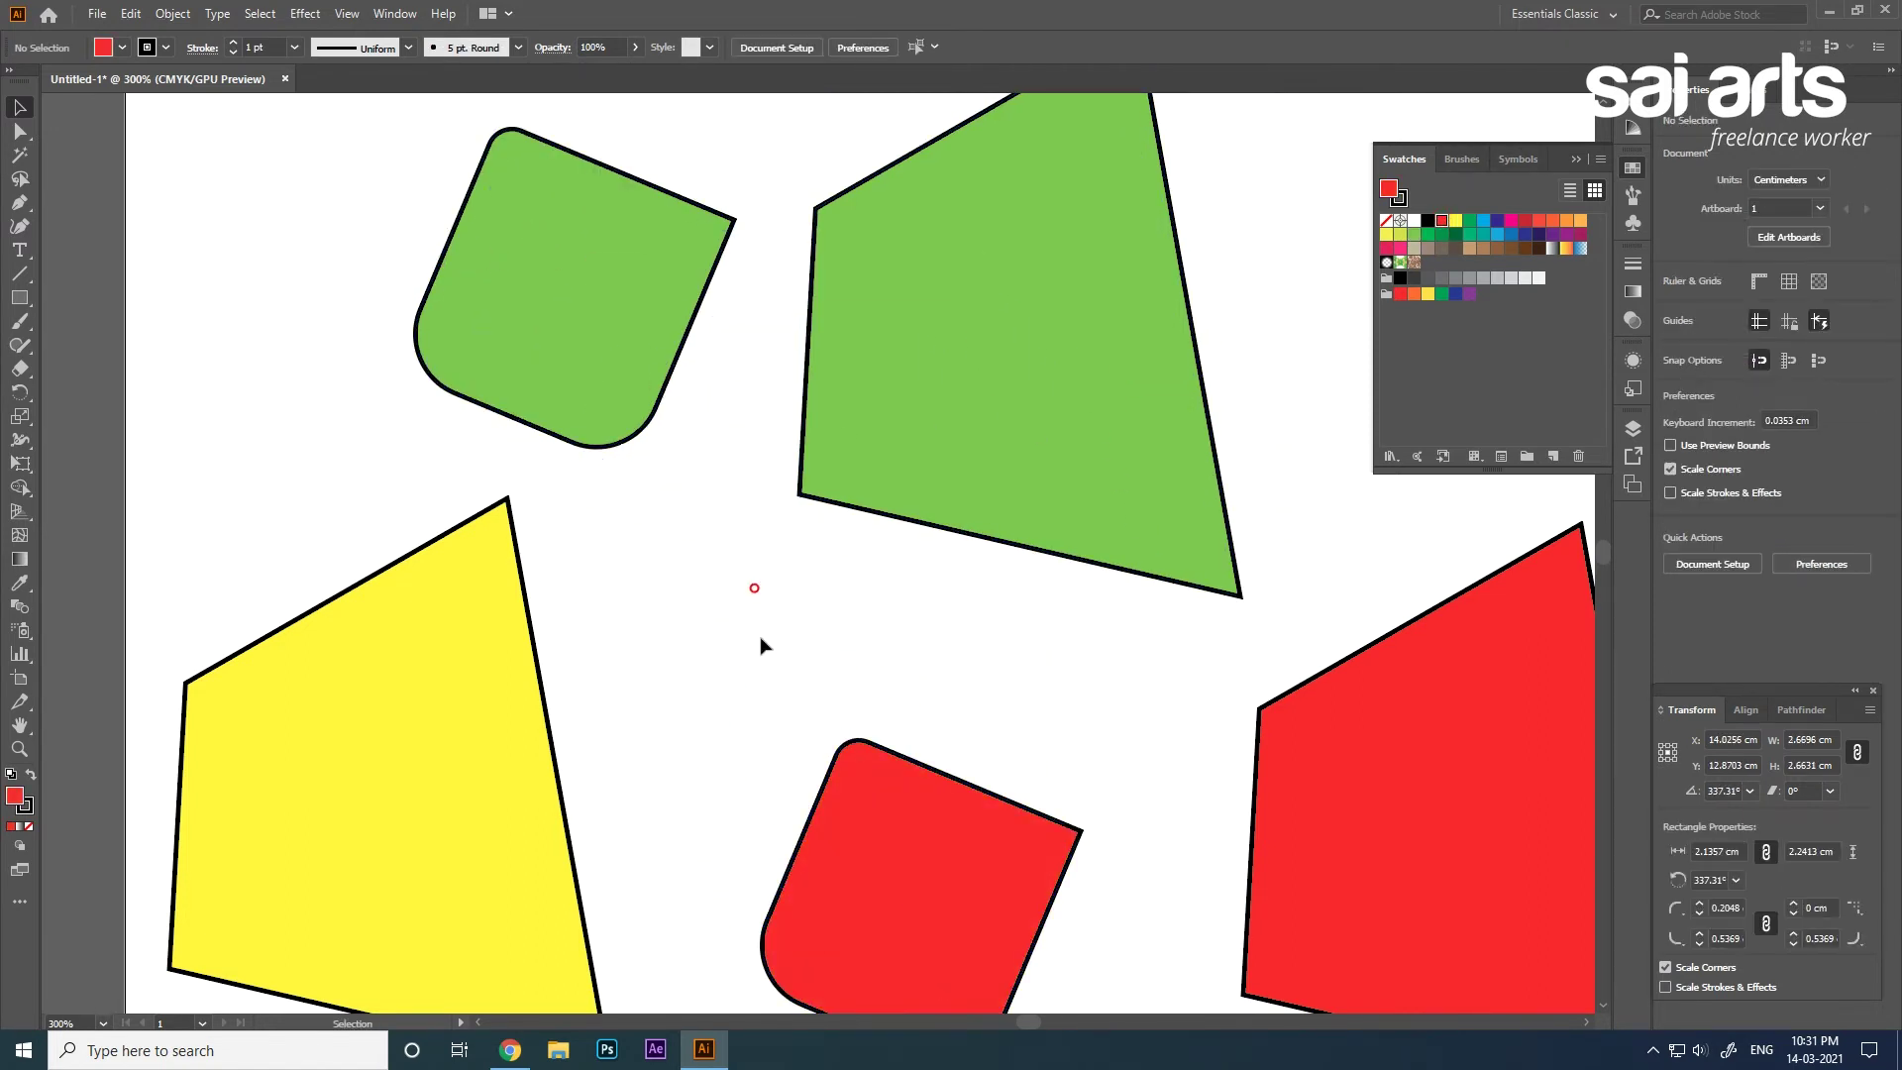
Use the Magic Wand to select the yellow shape, both red shapes, and finally both green shapes by matching color.
click(20, 156)
click(501, 614)
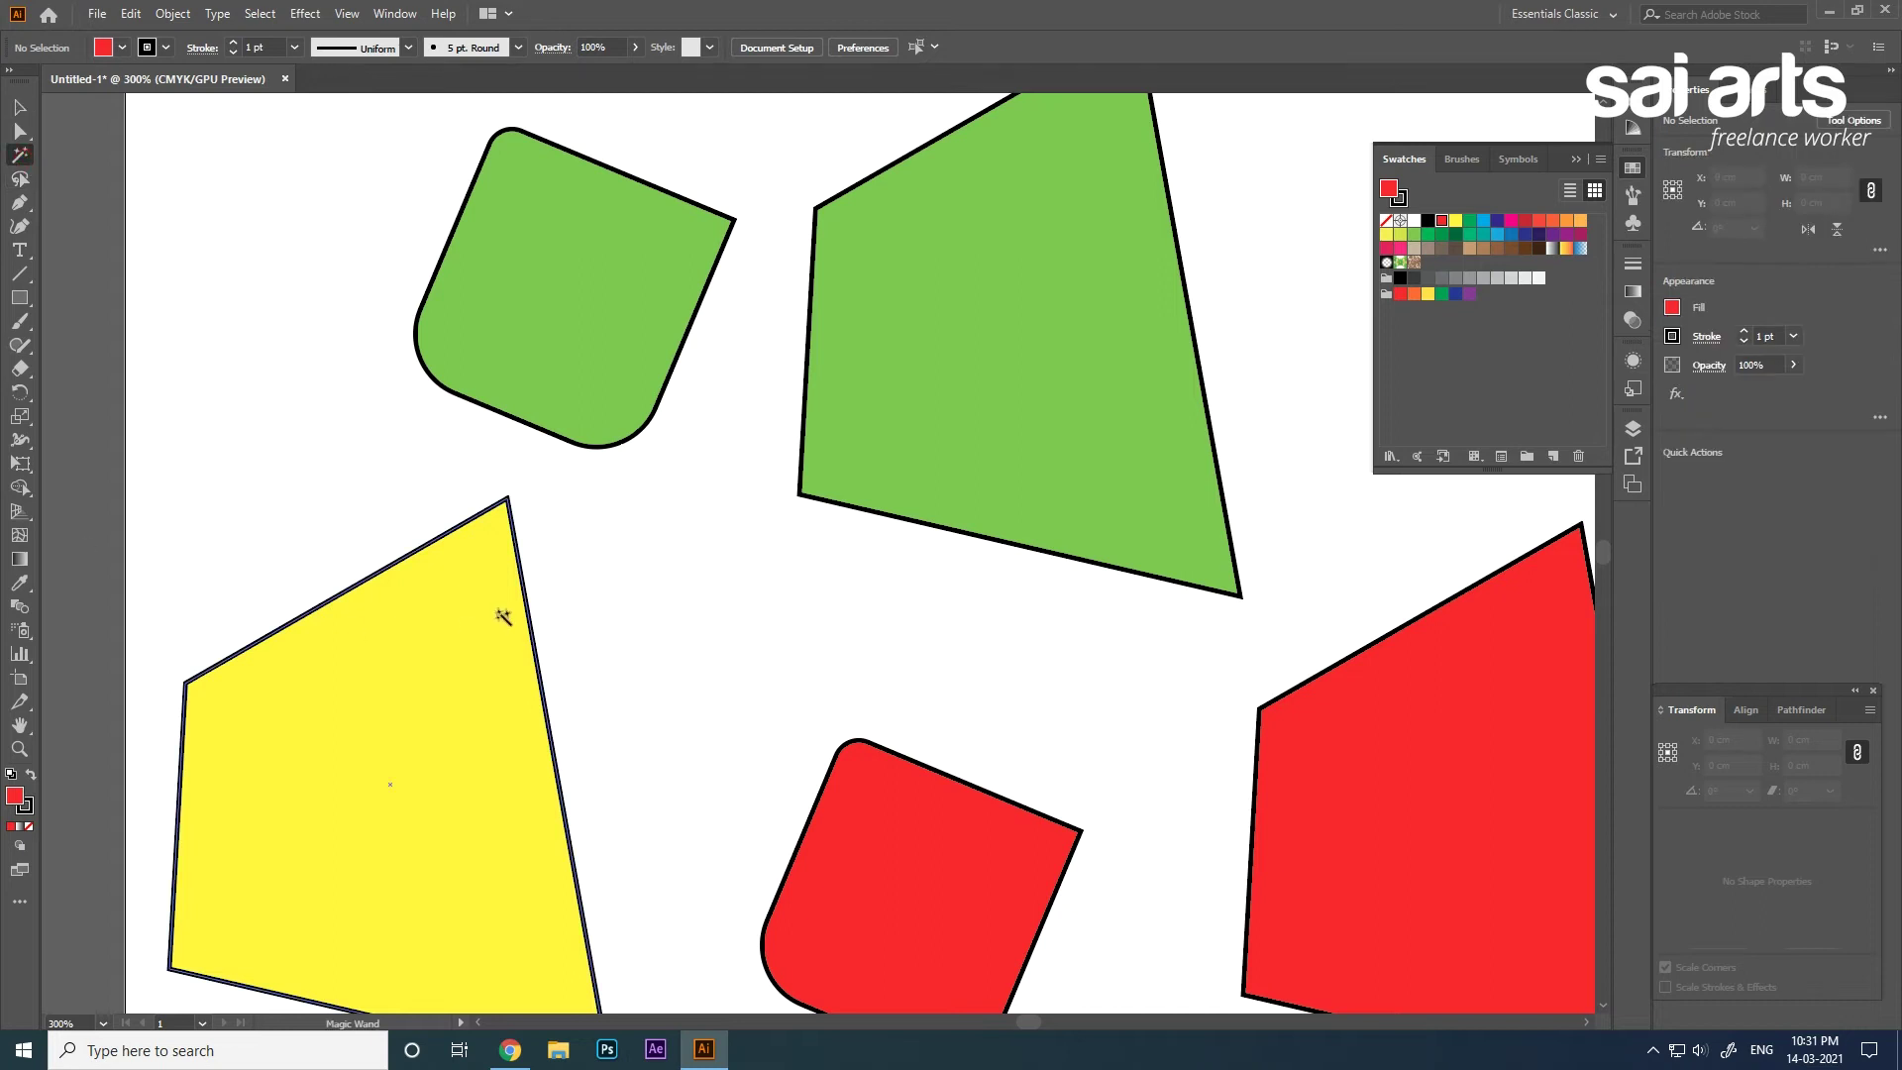
click(401, 710)
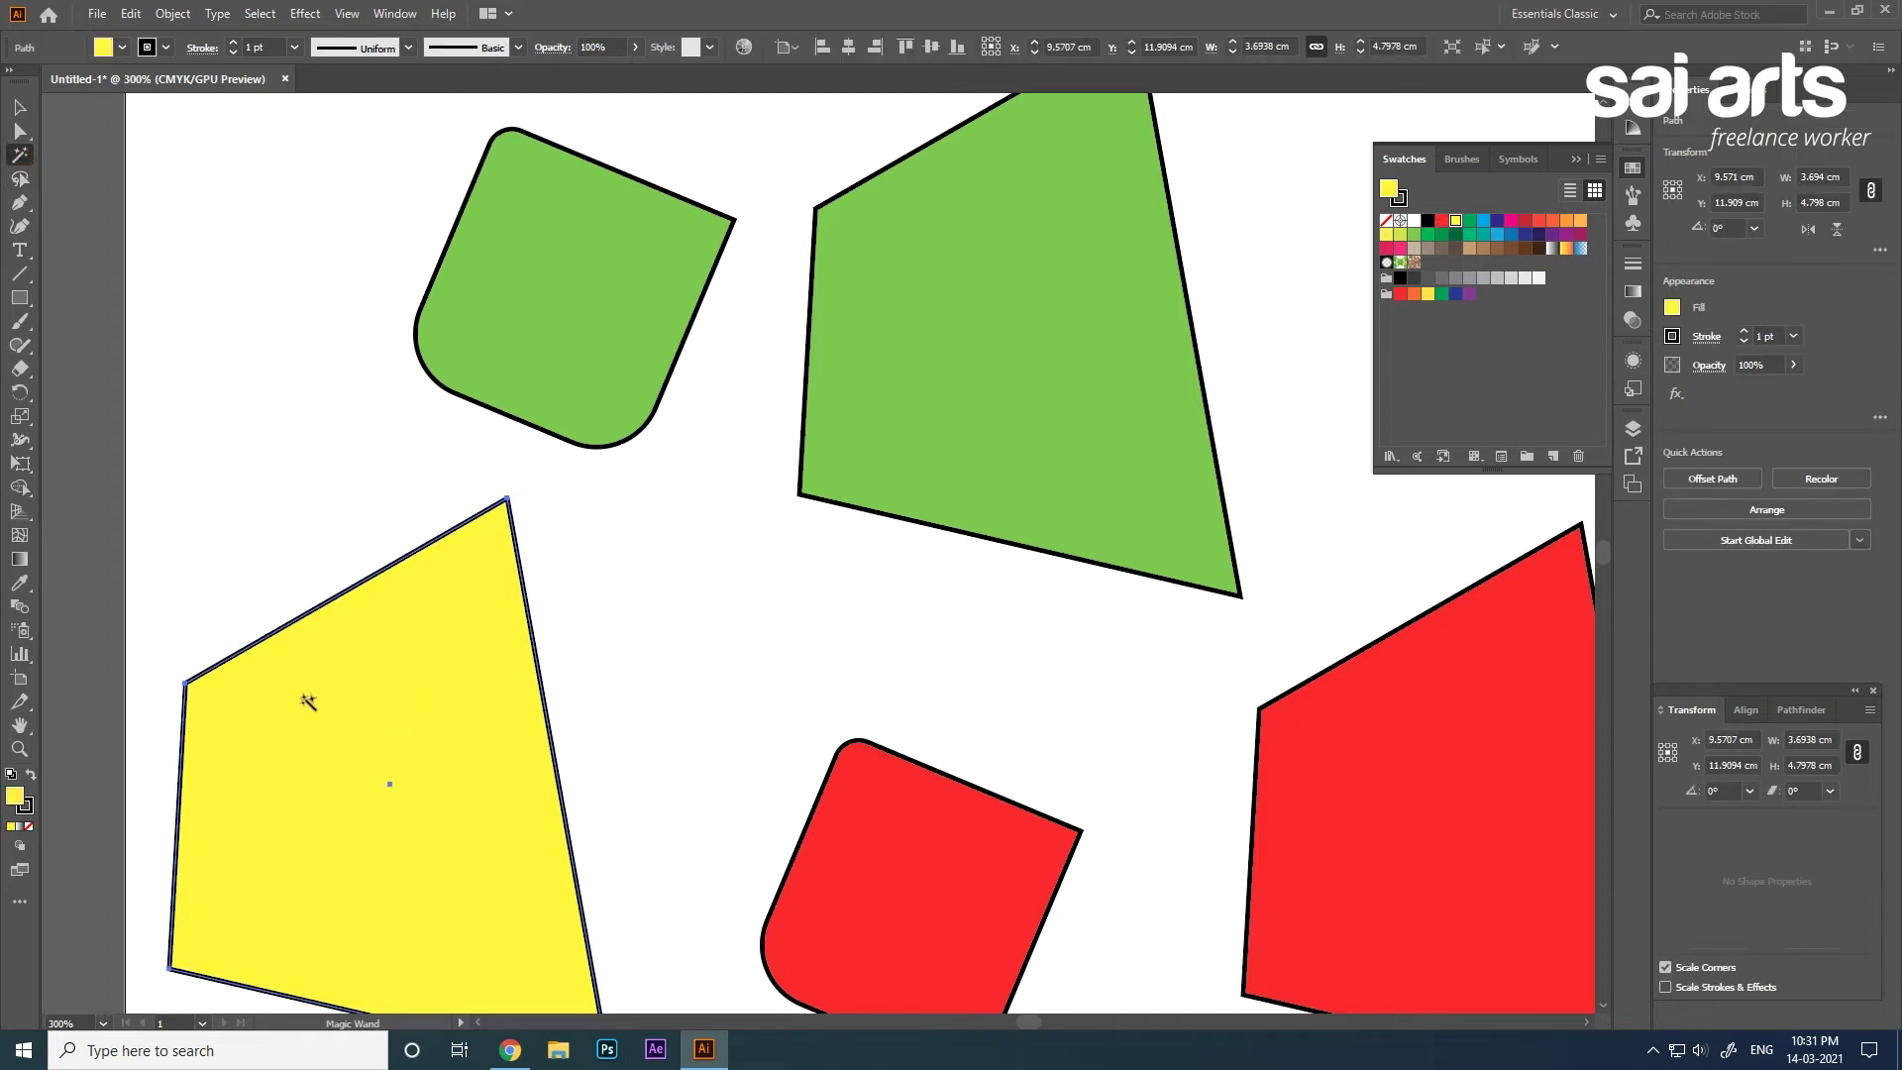
click(1405, 804)
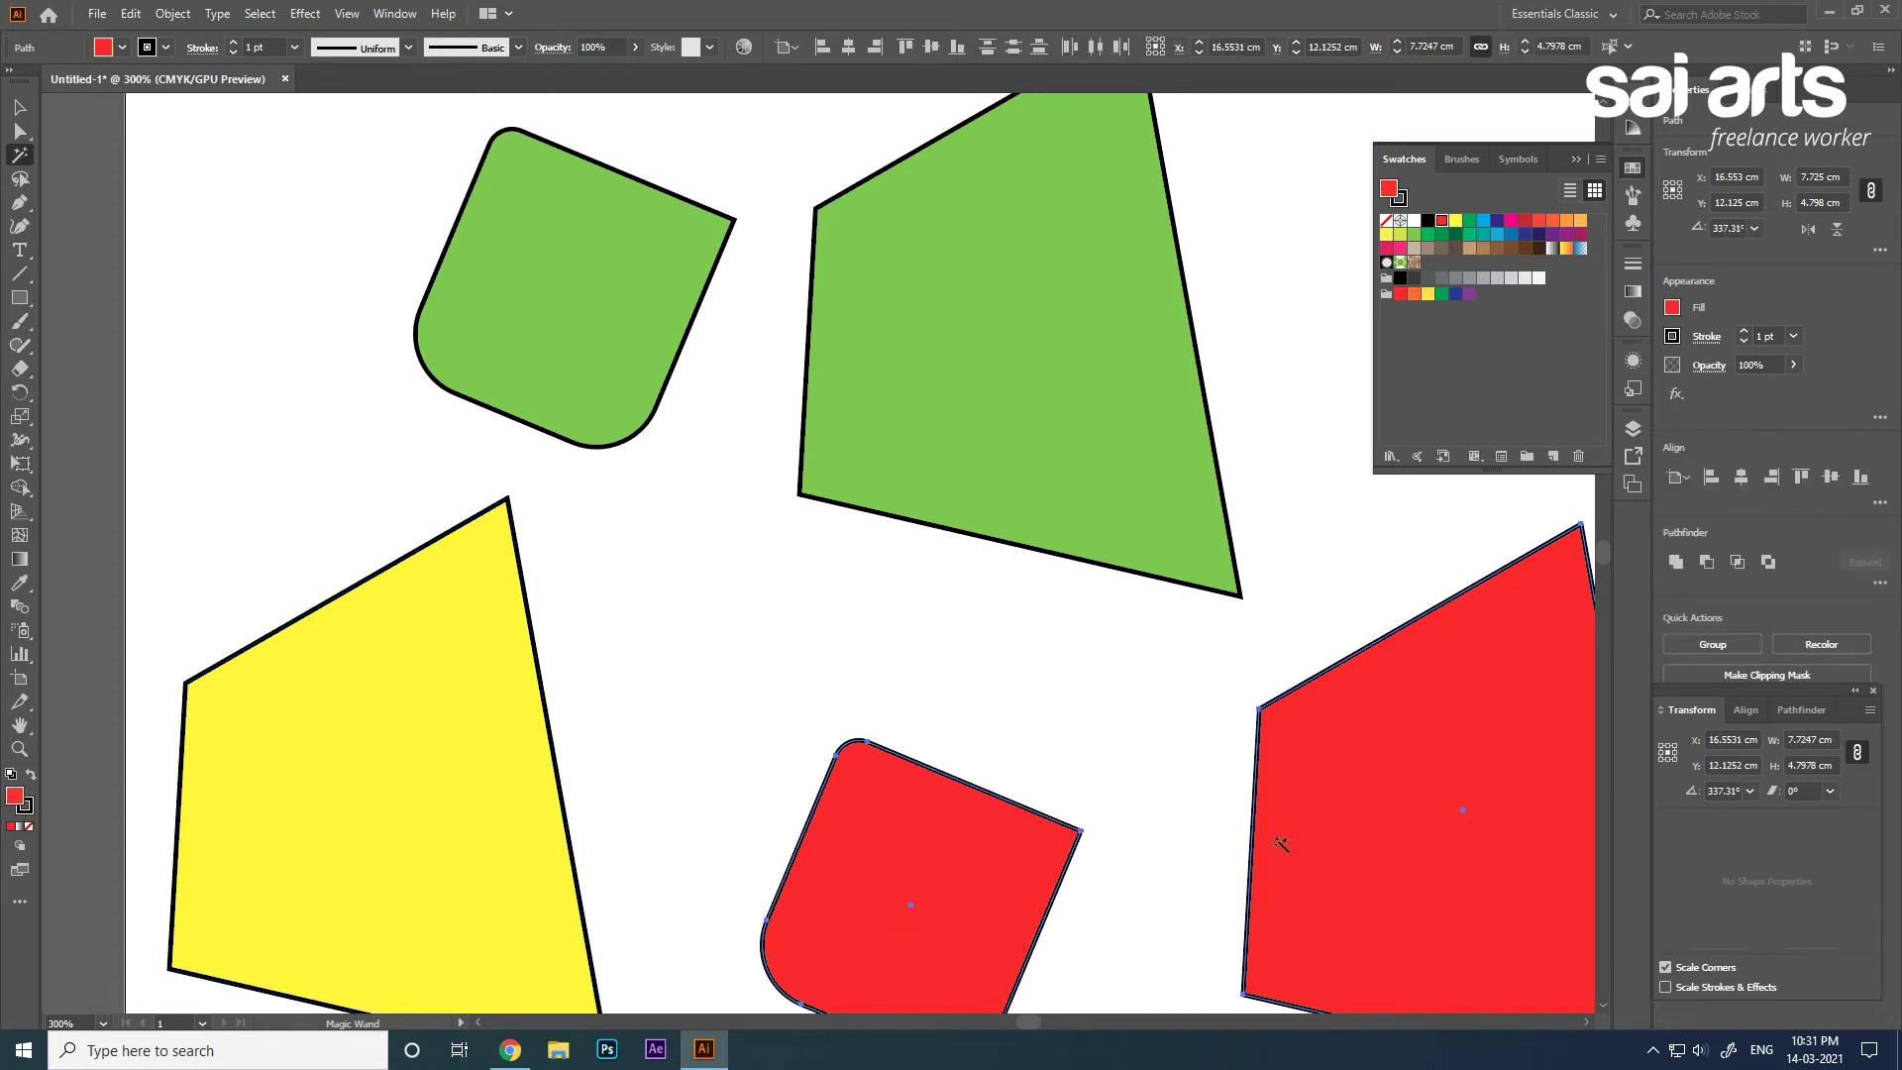
click(920, 255)
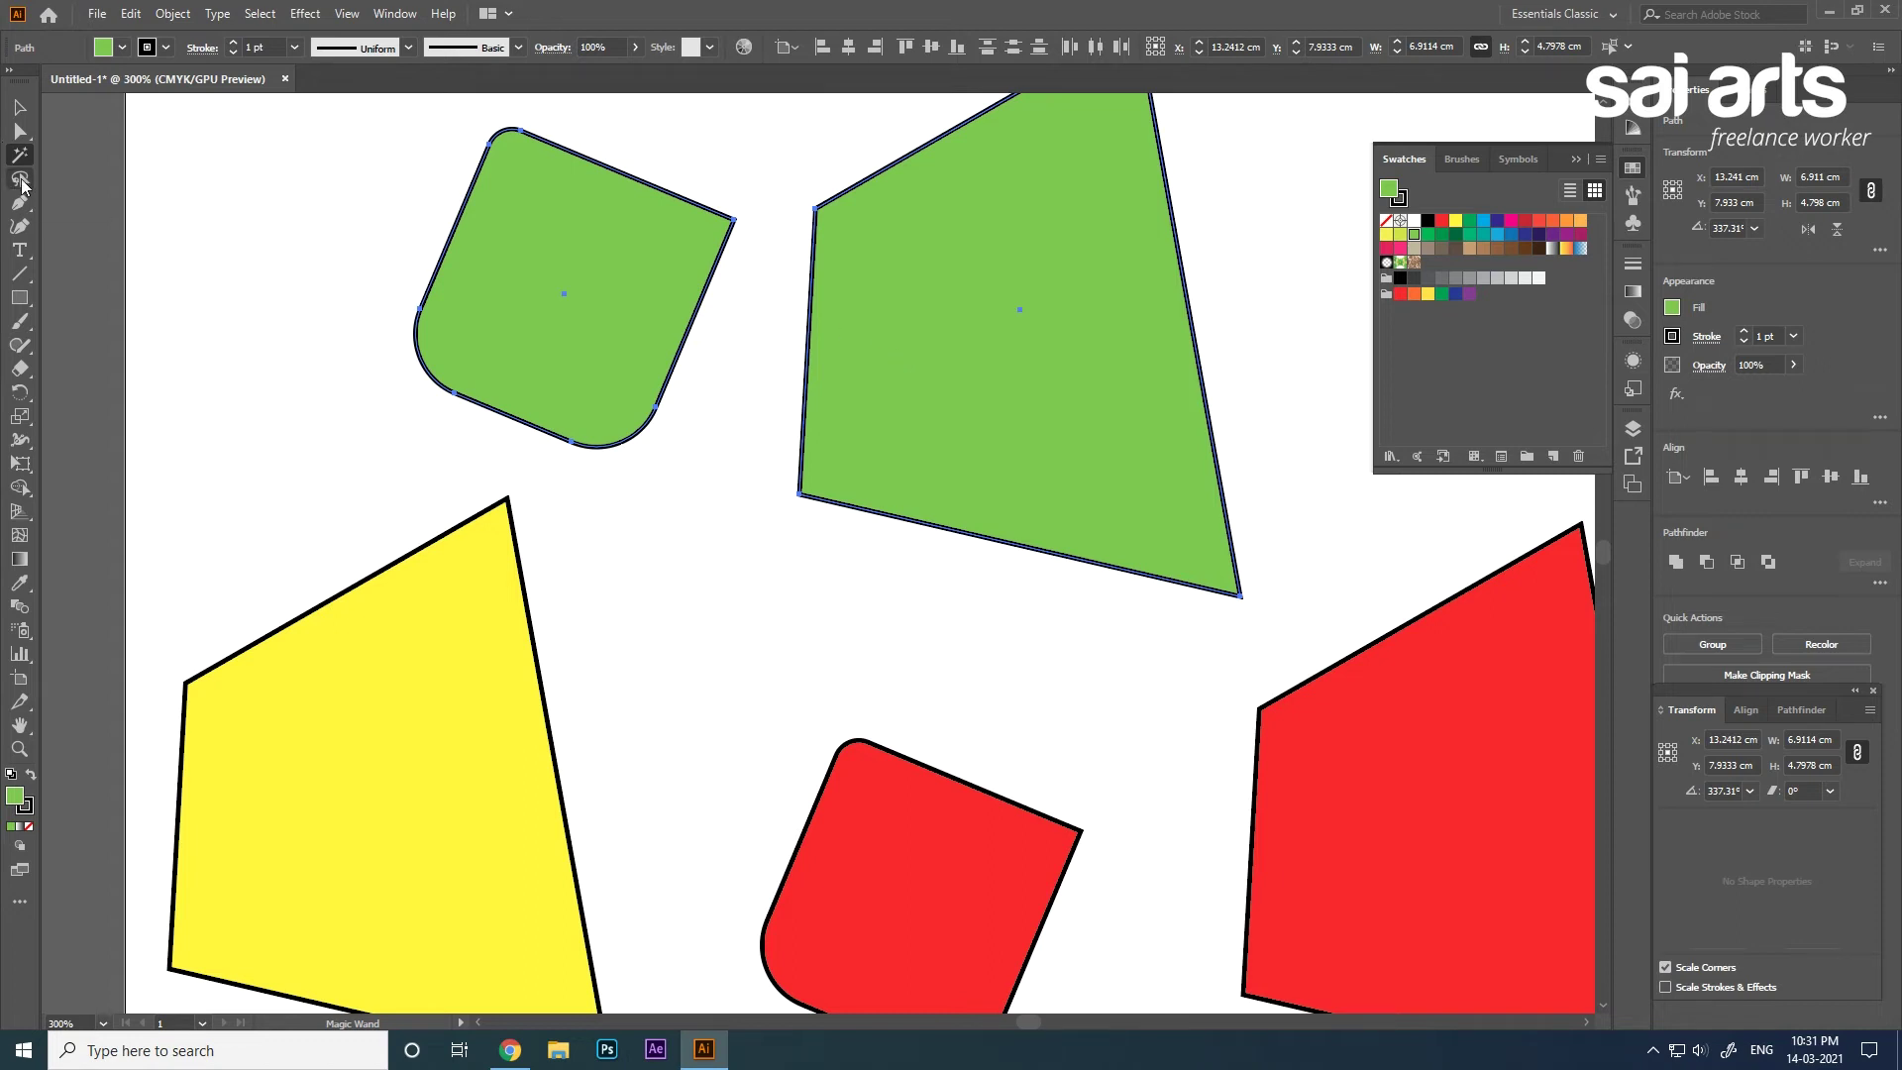
Select all the shapes on the artboard with the Selection tool and delete them.
click(20, 107)
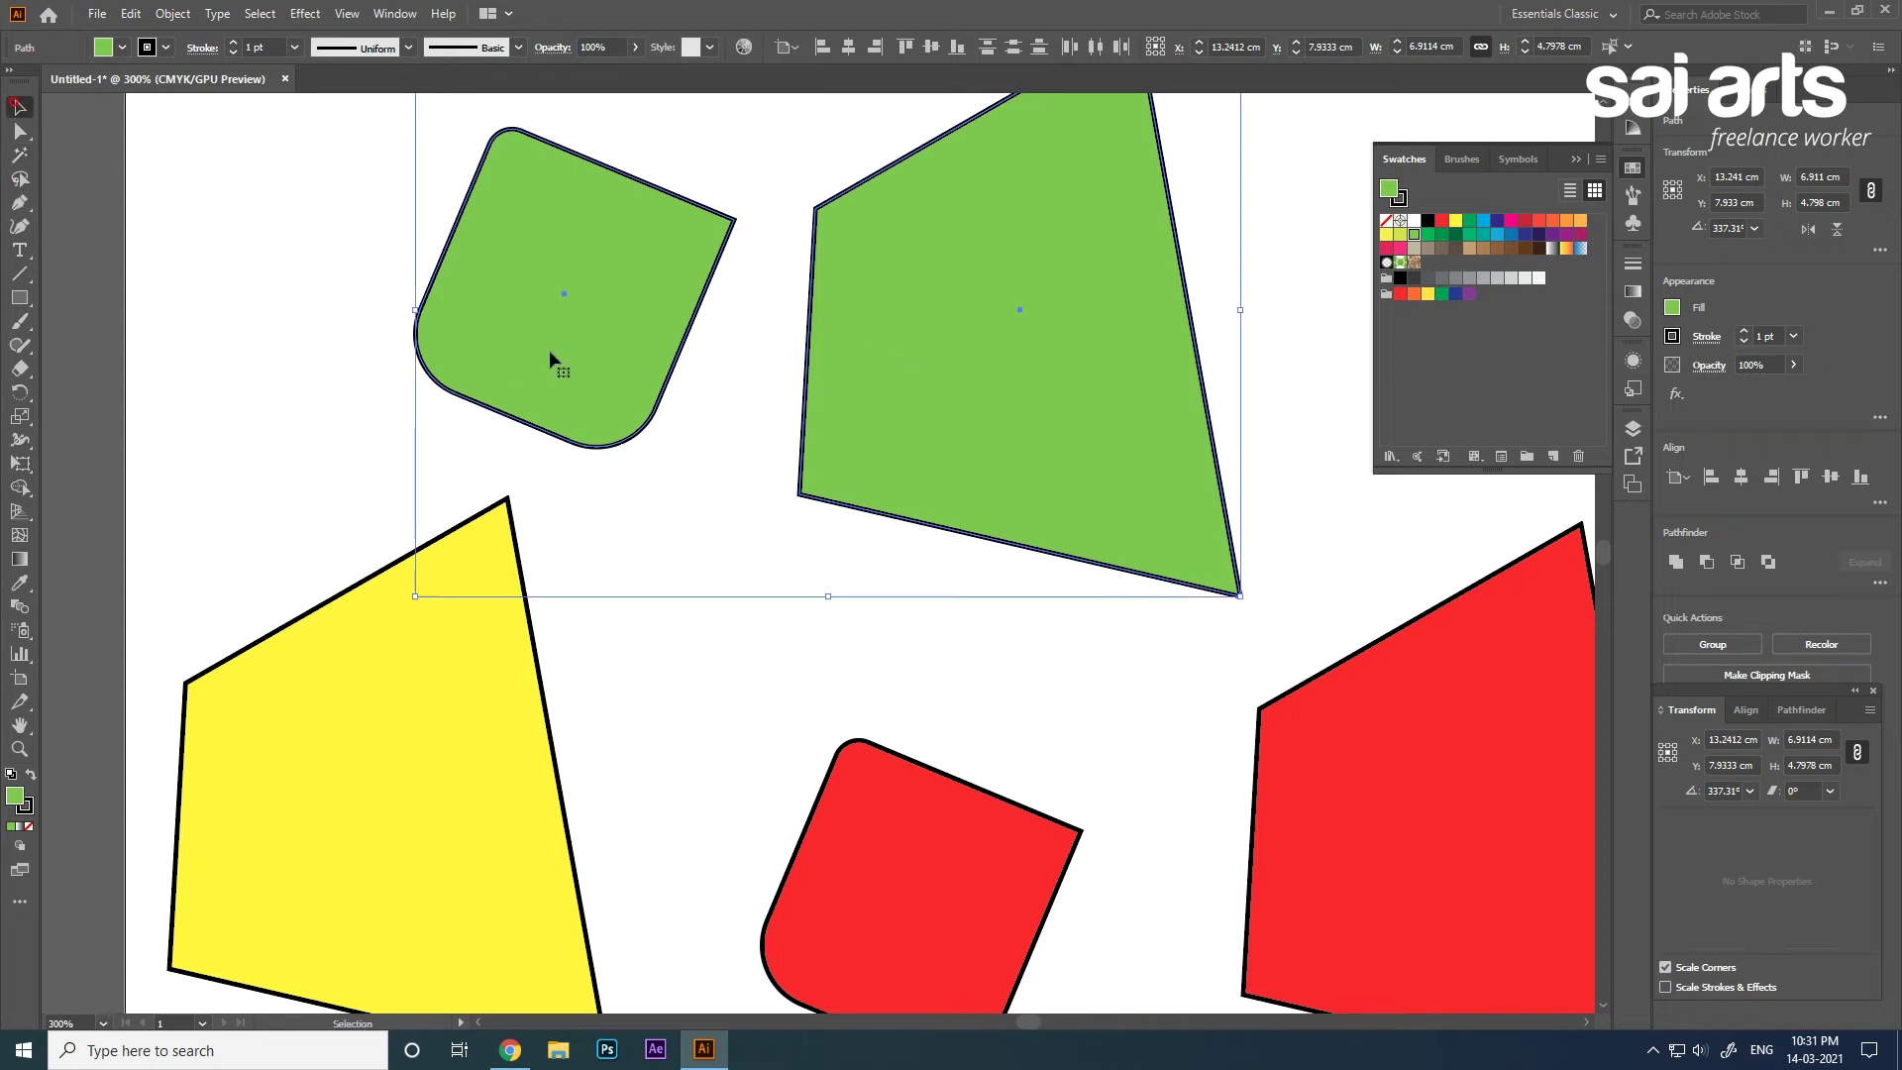
scroll(551, 361, down, 2)
drag(373, 268, 1062, 707)
key(Delete)
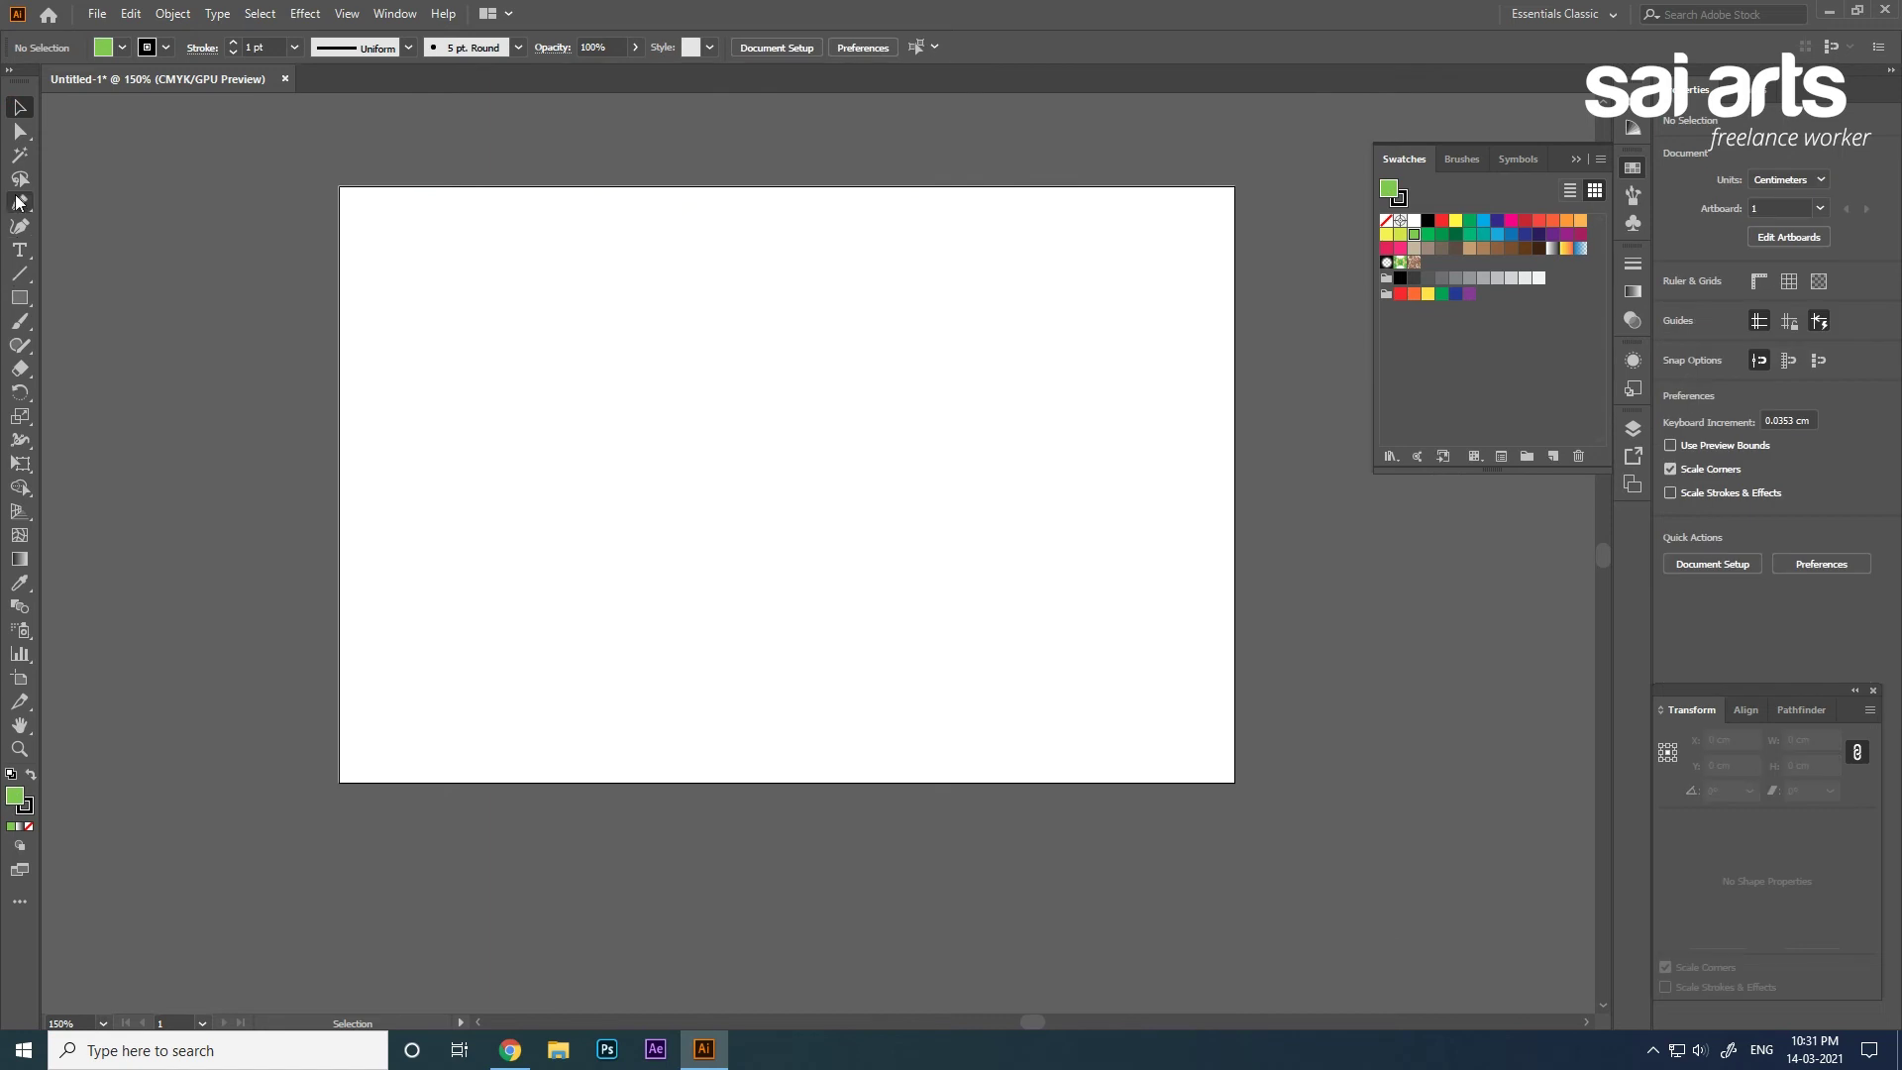
Draw a new green square with sides of about 4.17 cm near the artboard's center.
click(20, 297)
drag(667, 339, 915, 588)
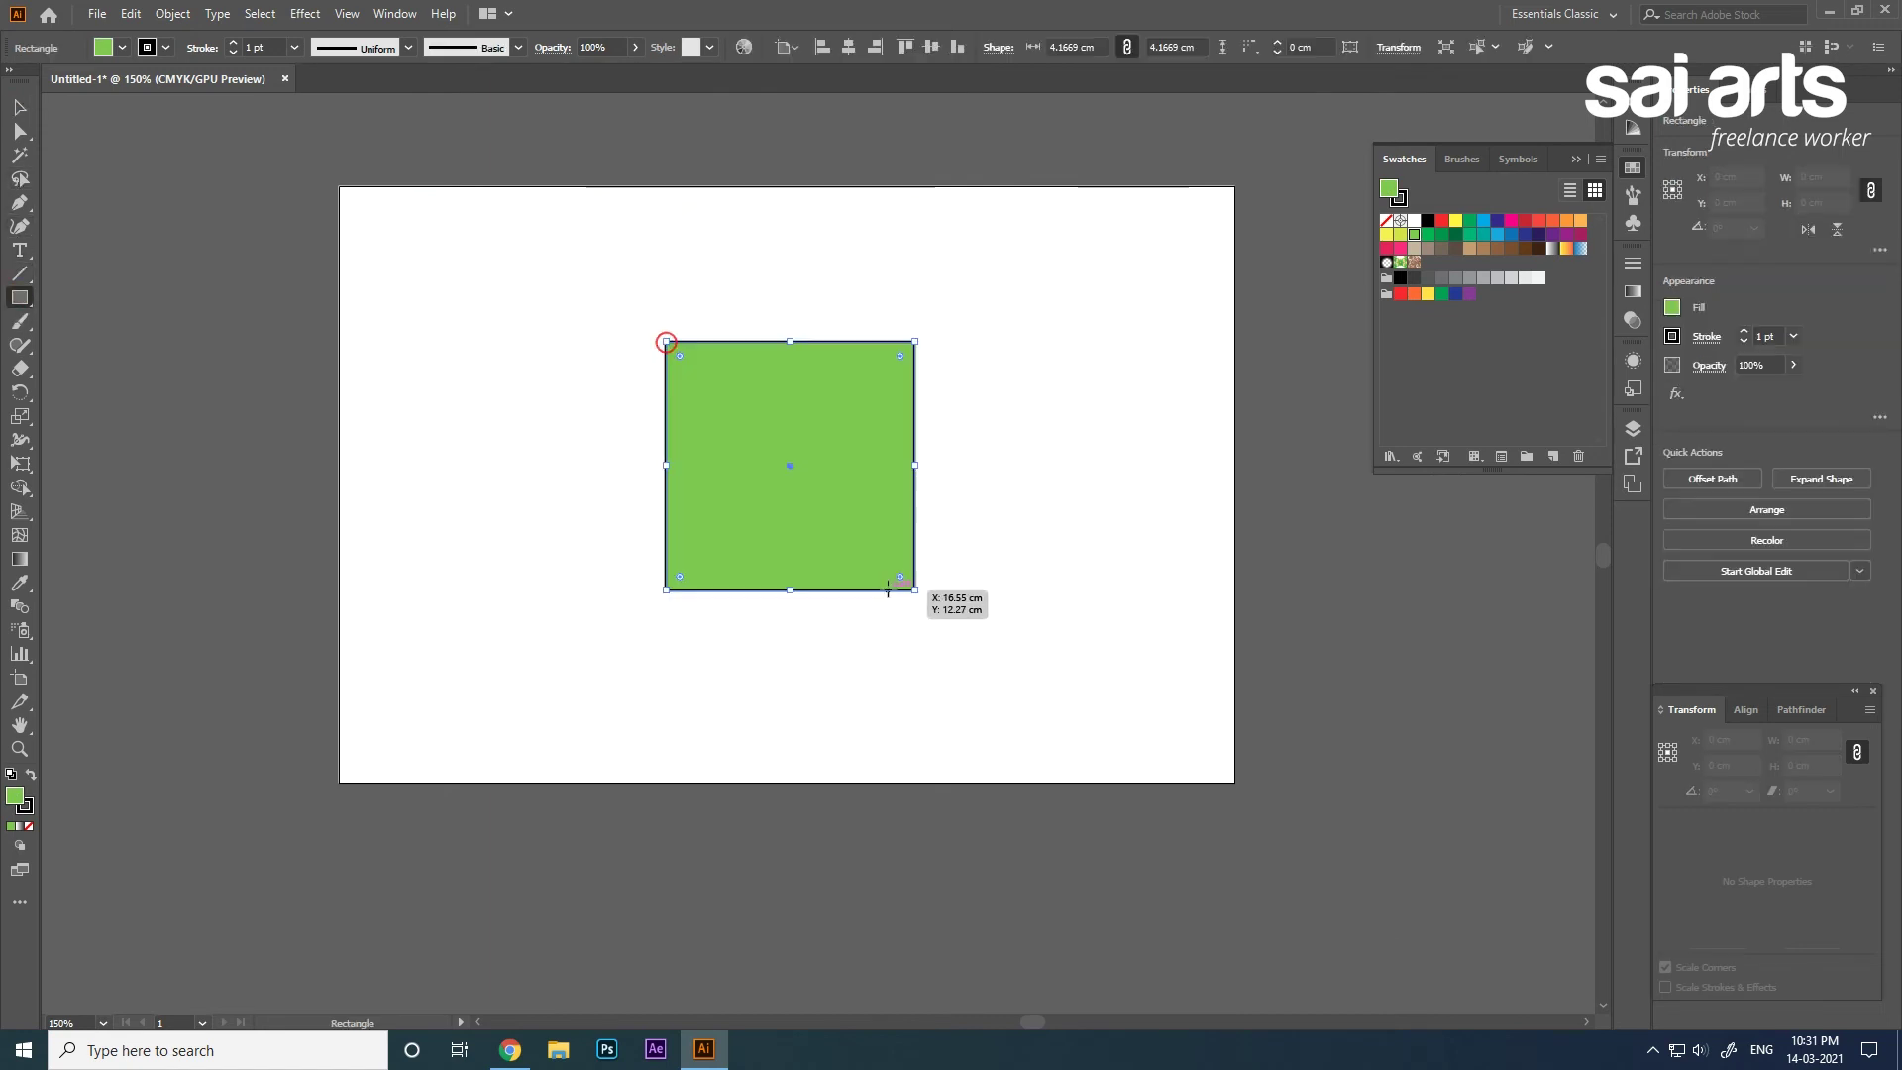
Select several of the new square's corner anchor points with the Lasso tool.
key(ctrl+equal)
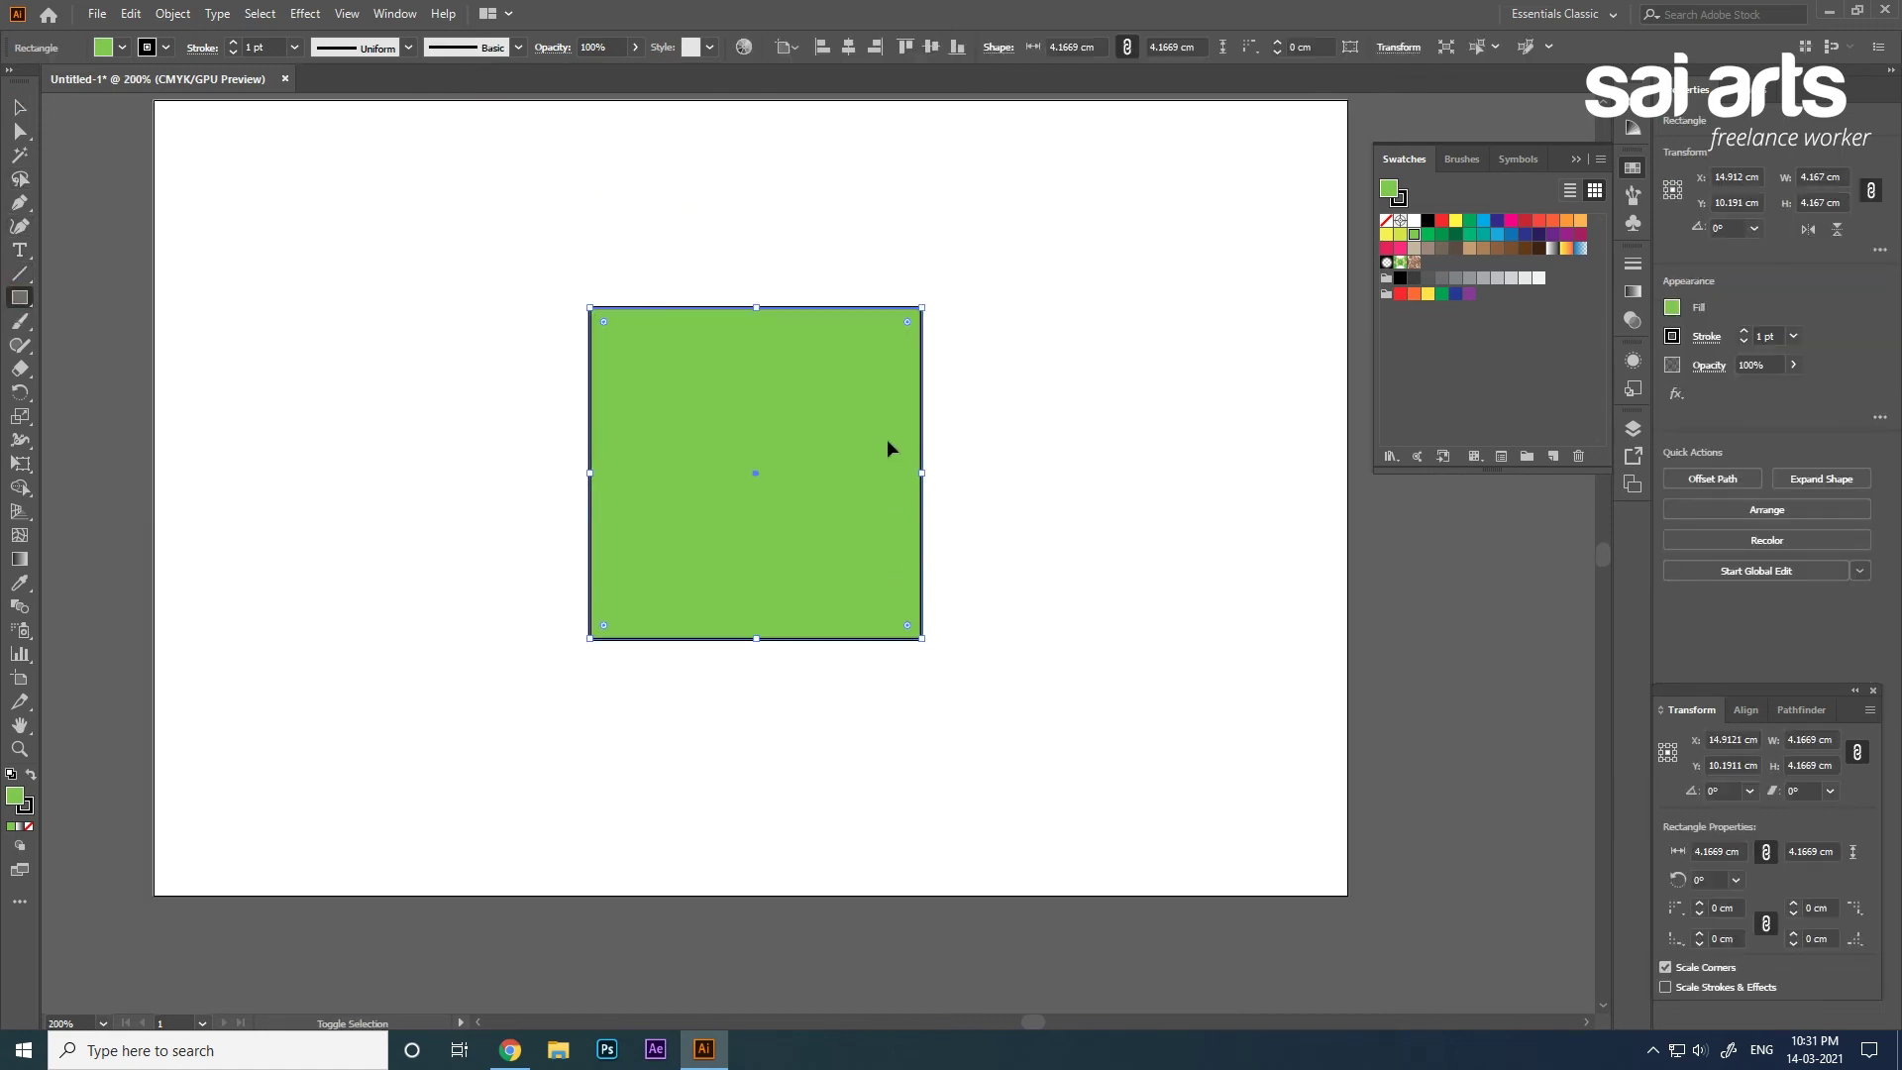
click(18, 177)
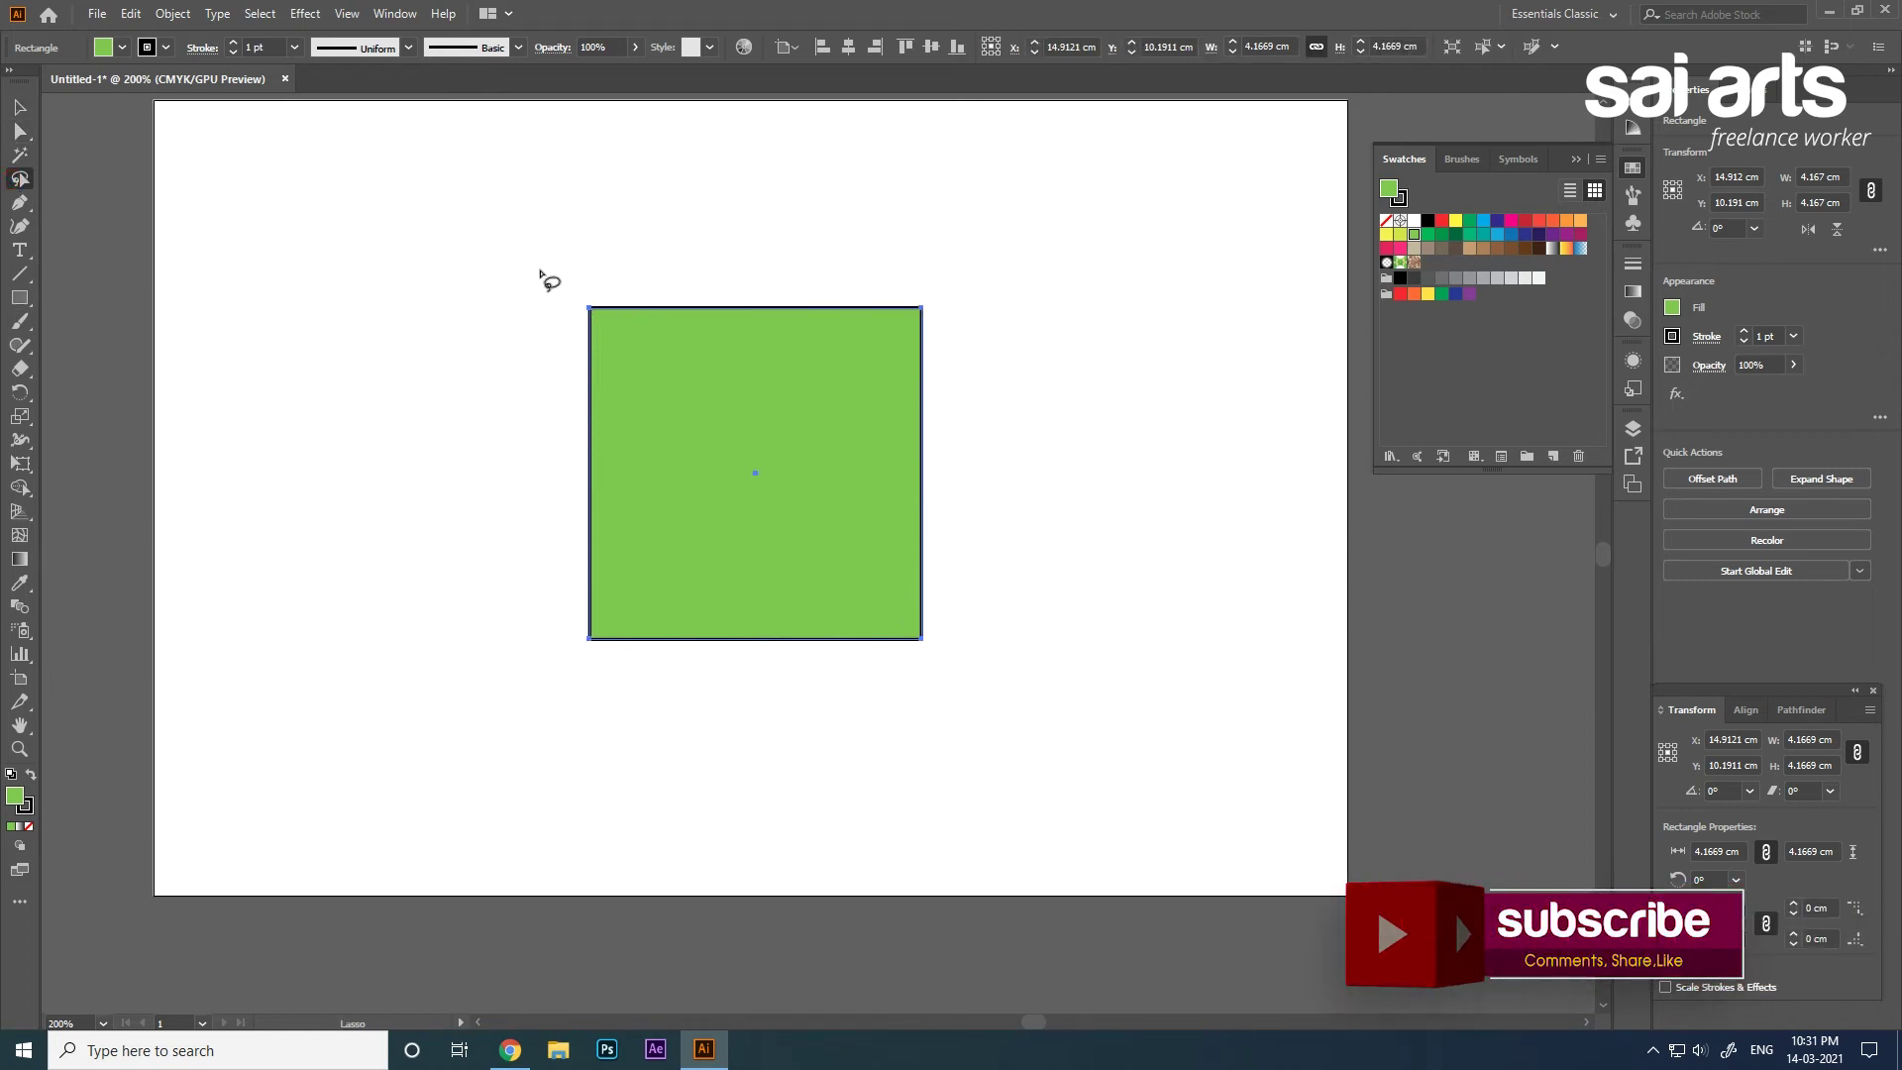
mouse_move(546, 271)
mouse_down()
mouse_move(670, 387)
mouse_move(804, 465)
mouse_move(843, 608)
mouse_move(923, 700)
mouse_move(1070, 585)
mouse_move(1053, 274)
mouse_move(855, 229)
mouse_move(622, 232)
mouse_move(556, 281)
mouse_up()
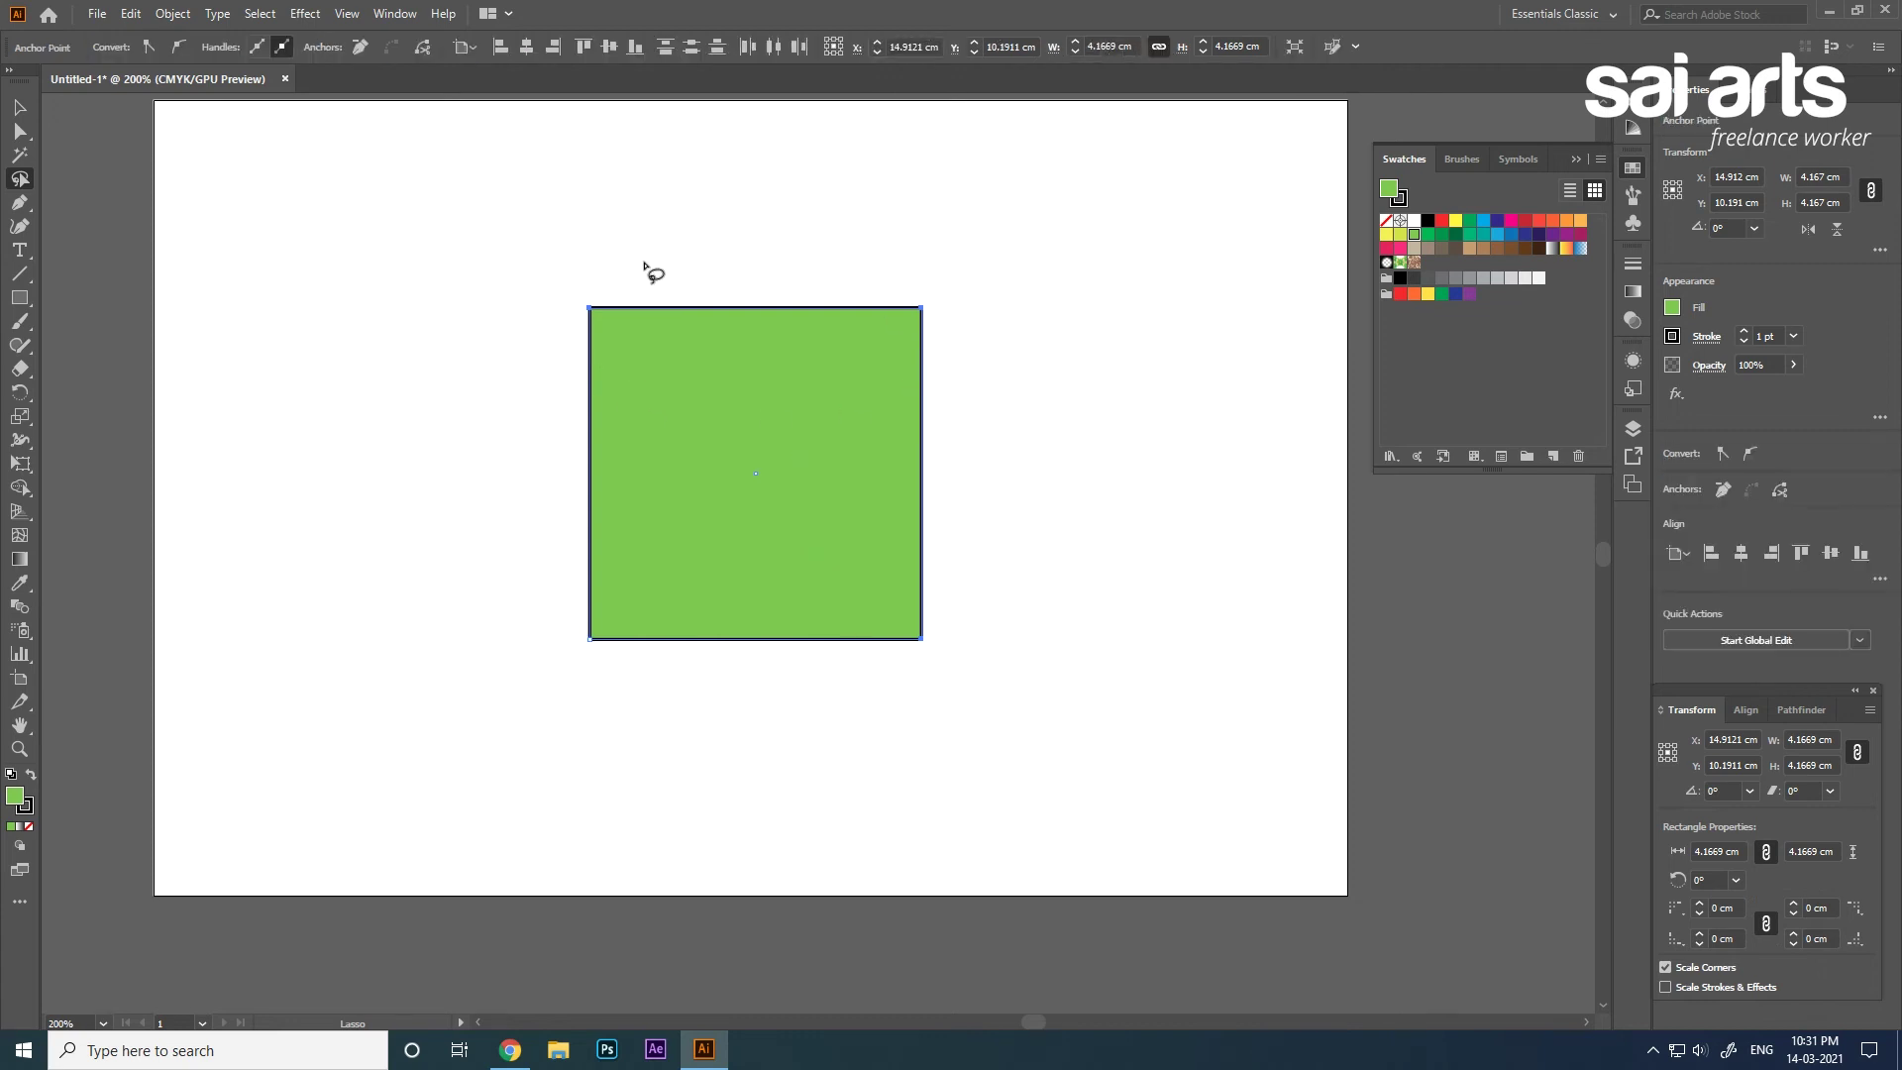
Try moving the square's lassoed corner points up and to the right with Direct Selection, undo the move, and deselect.
click(33, 142)
drag(928, 315, 1119, 193)
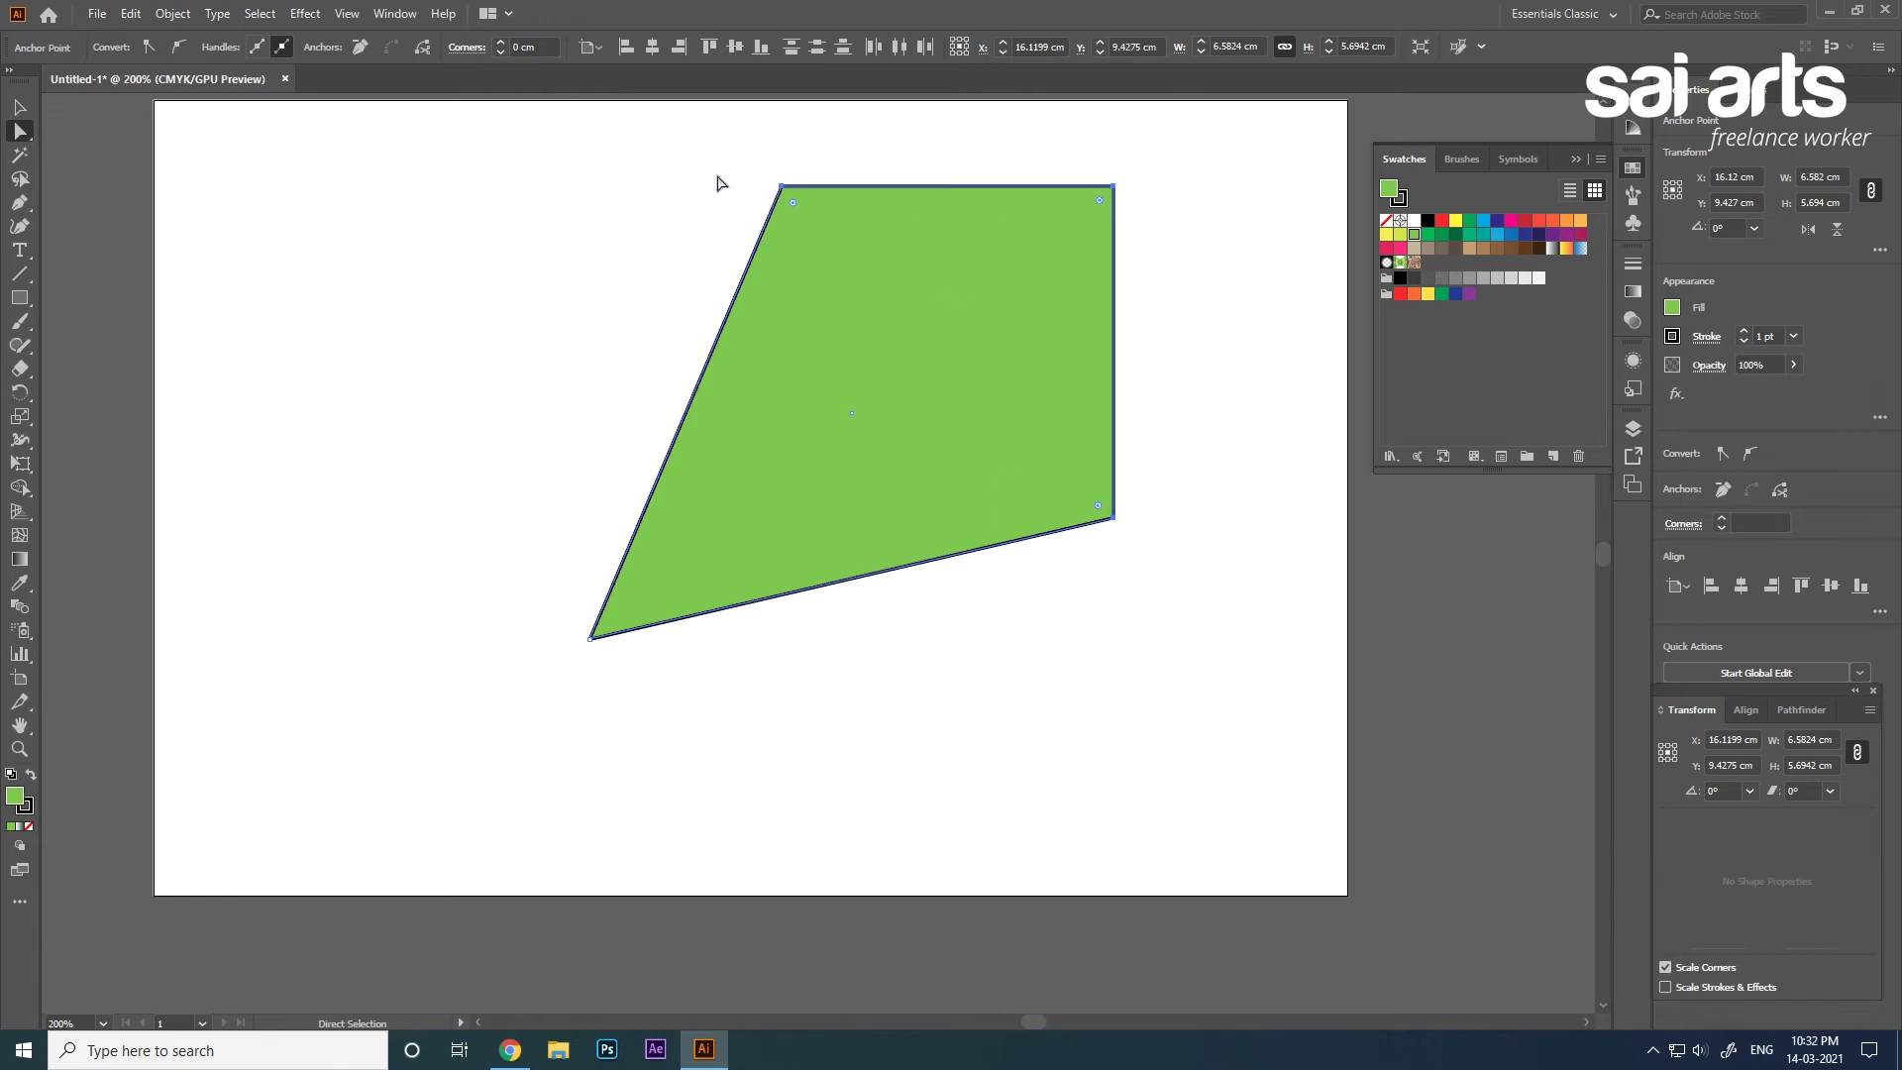
key(ctrl+z)
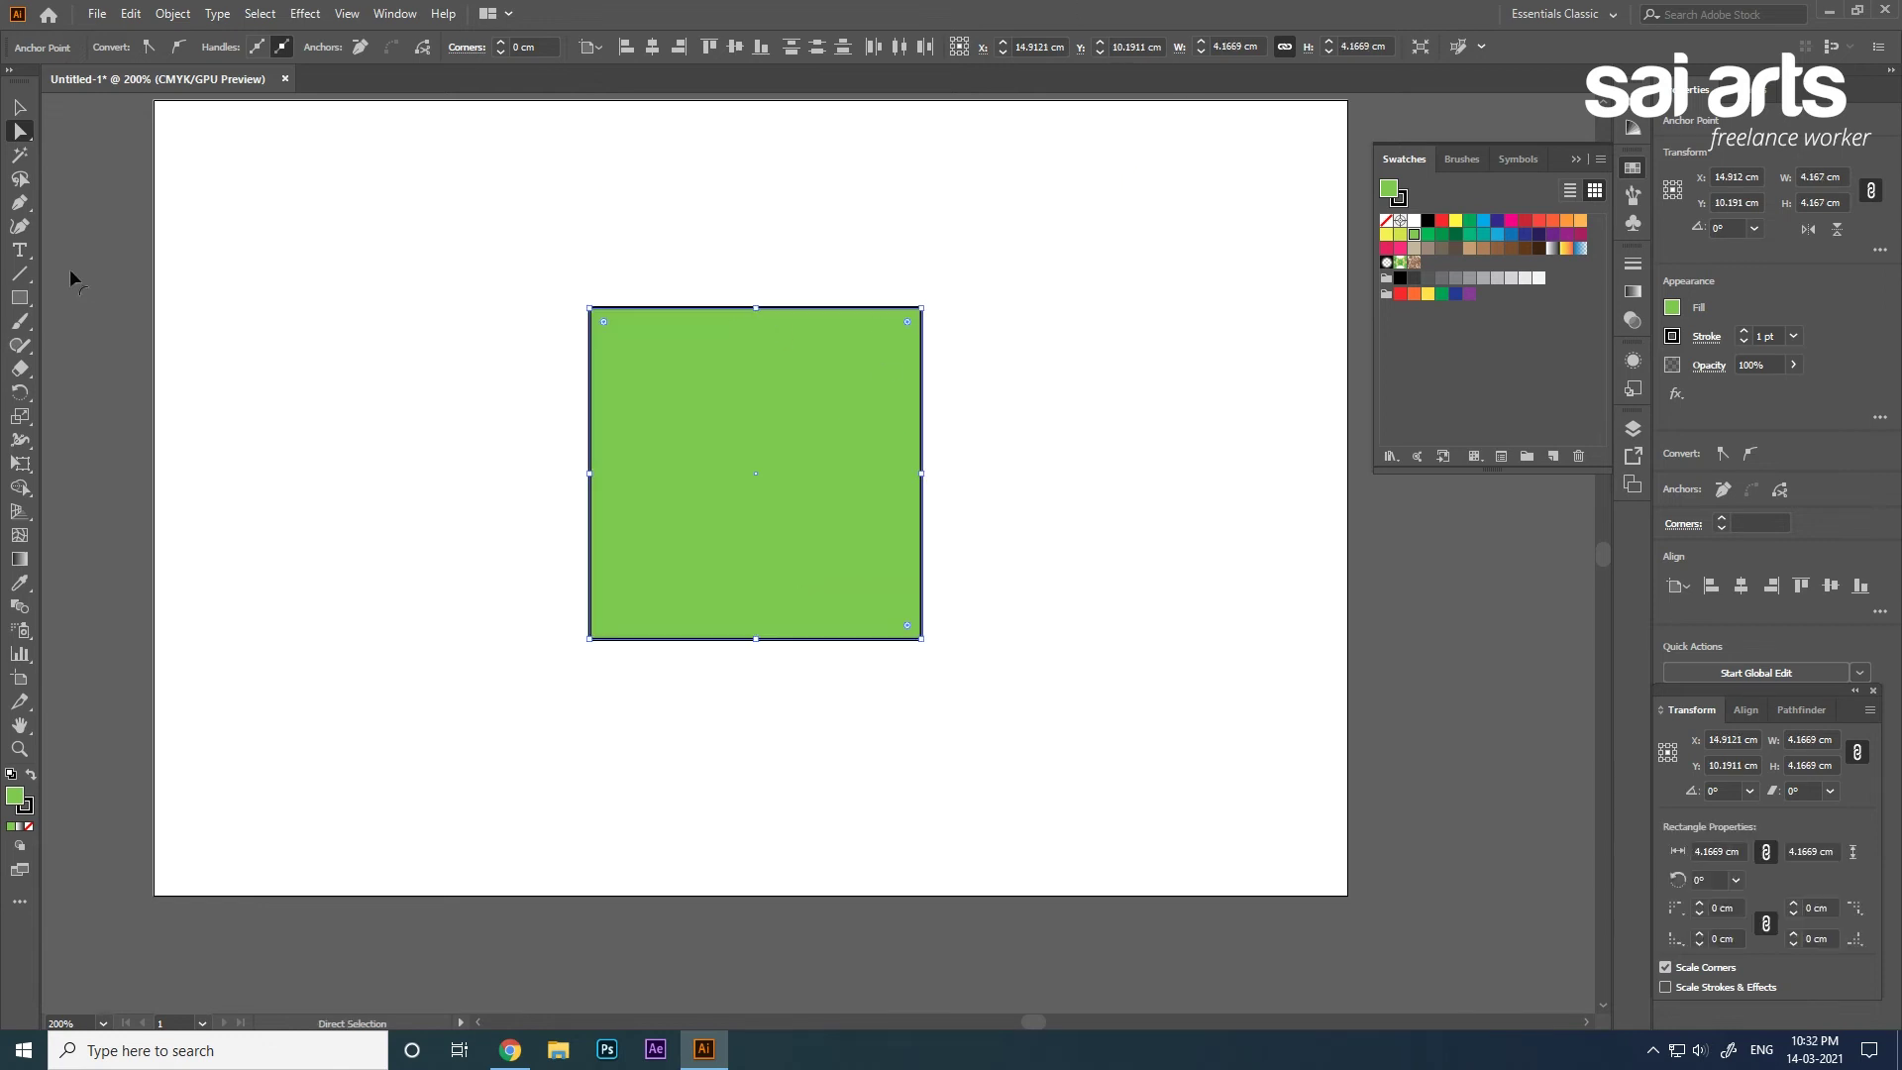
click(299, 182)
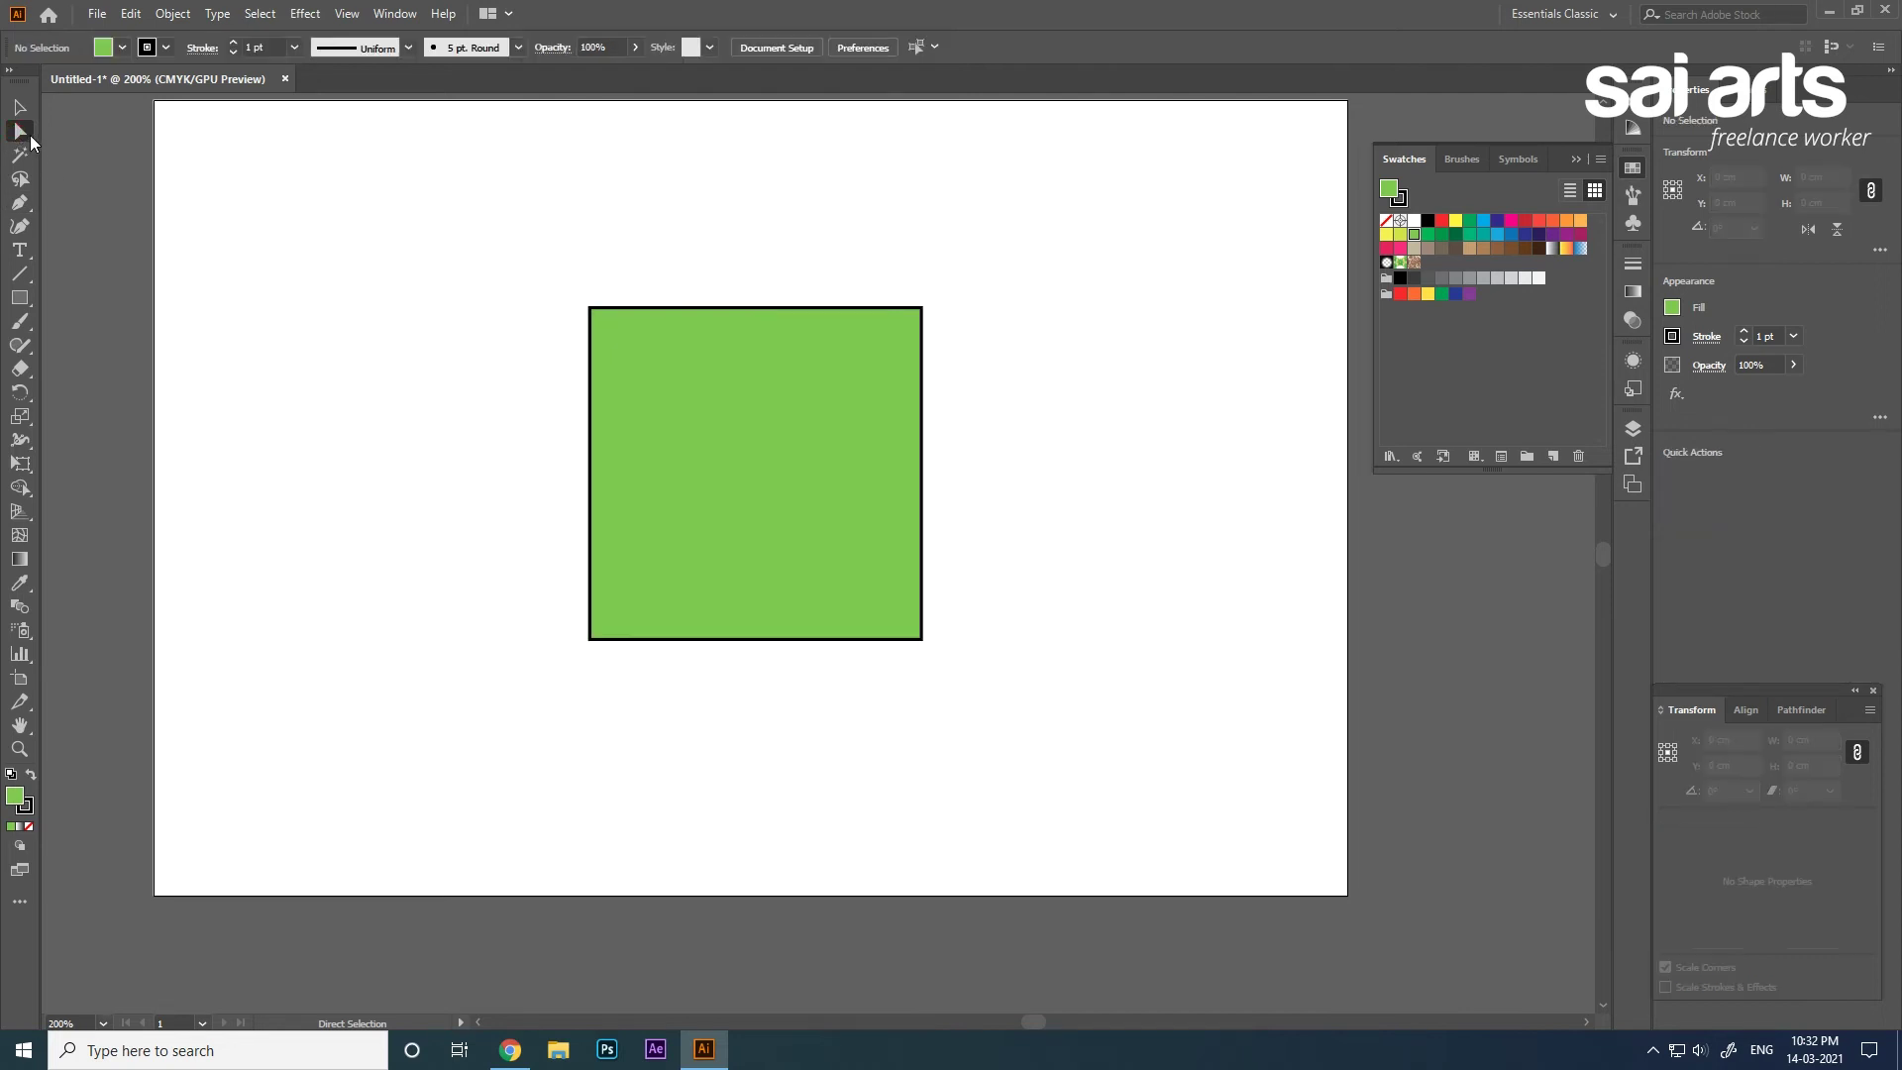
Select the square with a Direct Selection marquee, and reselect its corner anchor points with a freehand Lasso outline.
click(31, 142)
click(69, 133)
drag(611, 302, 956, 650)
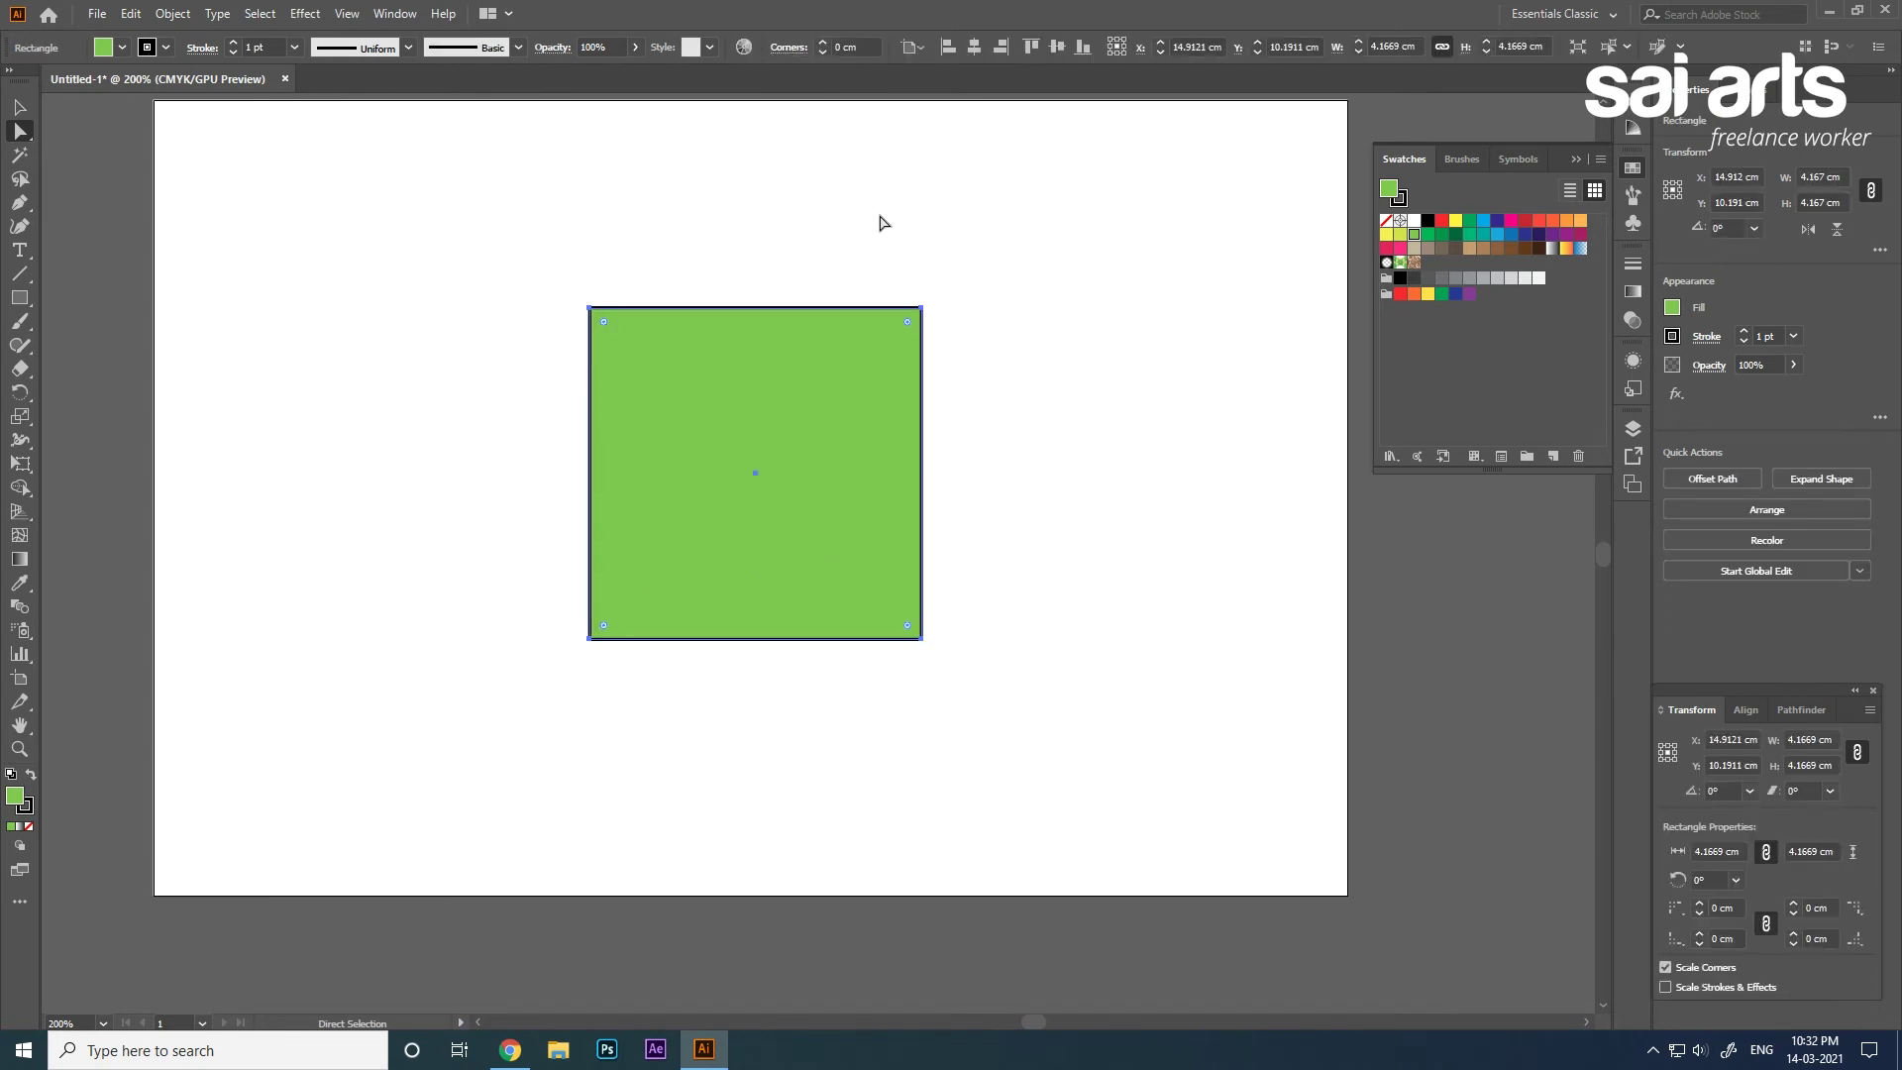
click(20, 179)
mouse_move(495, 330)
mouse_down()
mouse_move(888, 430)
mouse_move(837, 623)
mouse_move(1004, 543)
mouse_move(799, 183)
mouse_move(545, 252)
mouse_up()
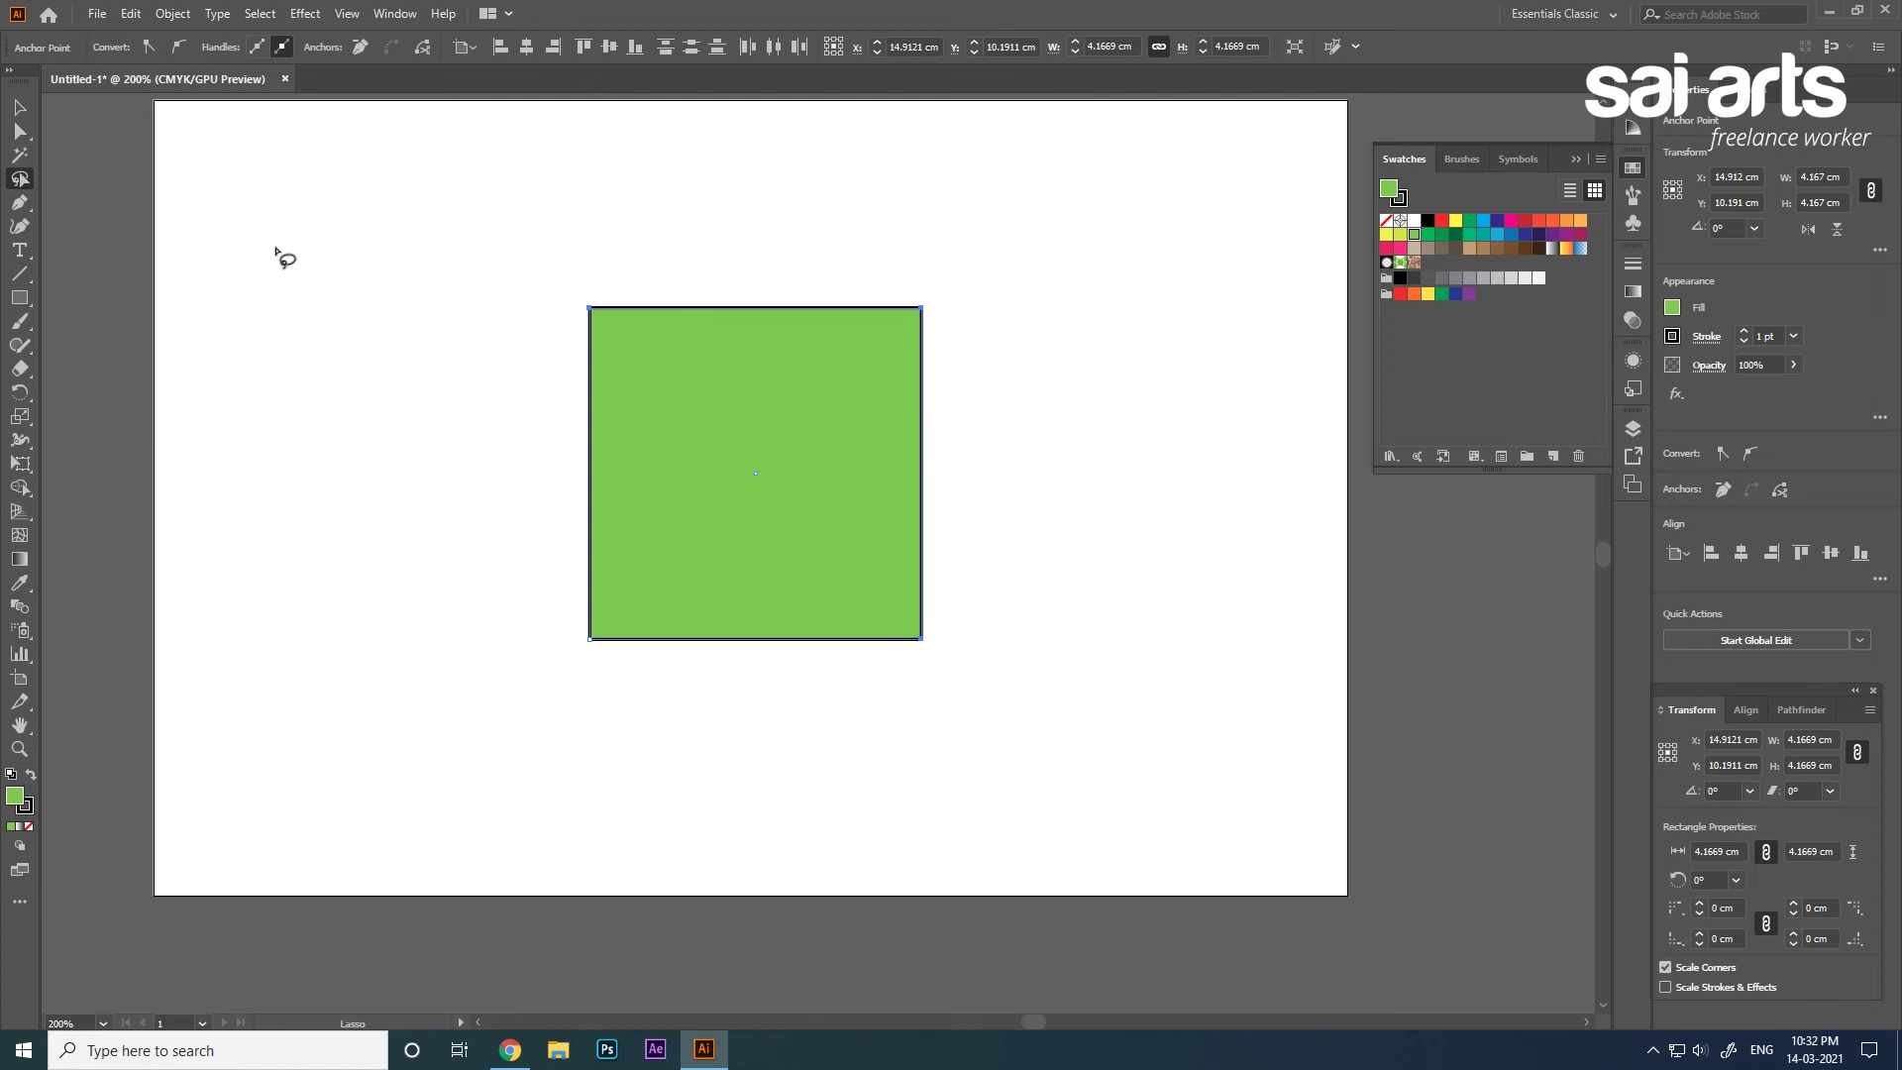
Select the whole green square with the Selection tool and delete it.
click(24, 108)
click(822, 468)
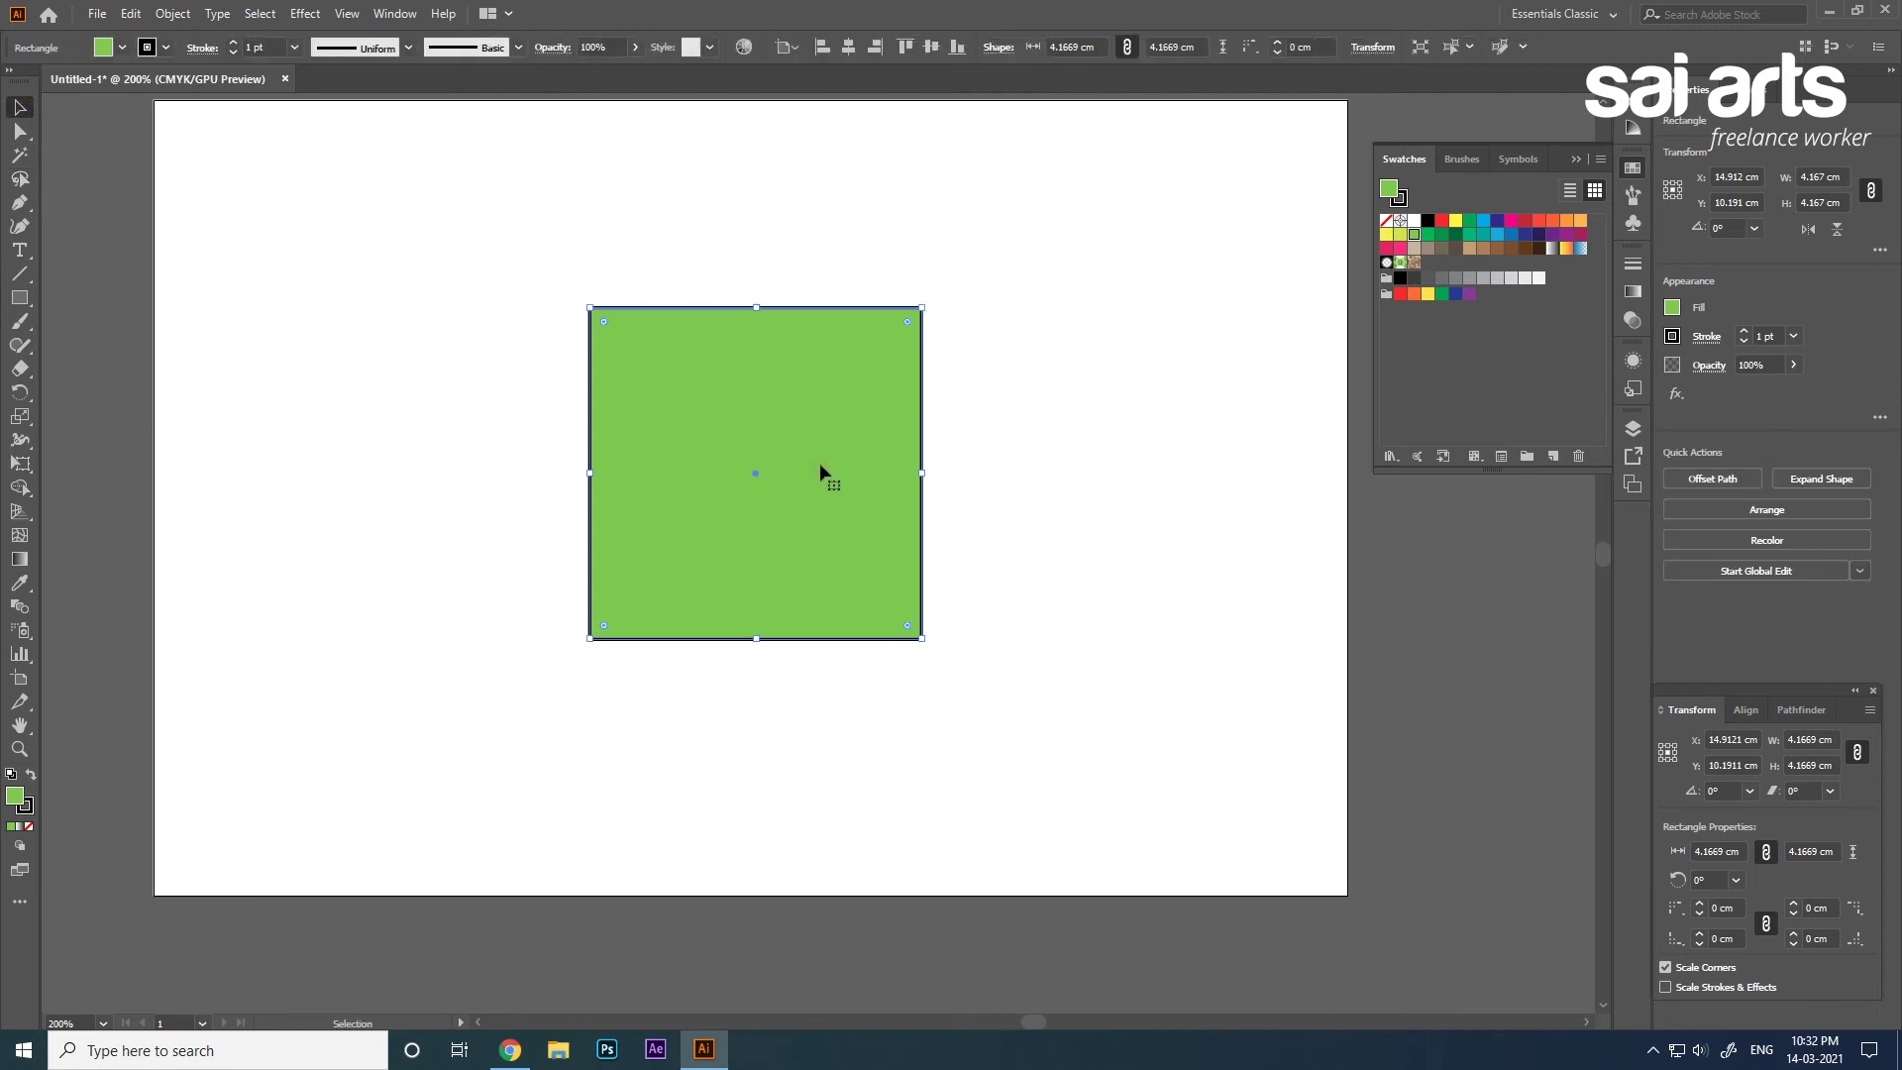
key(Delete)
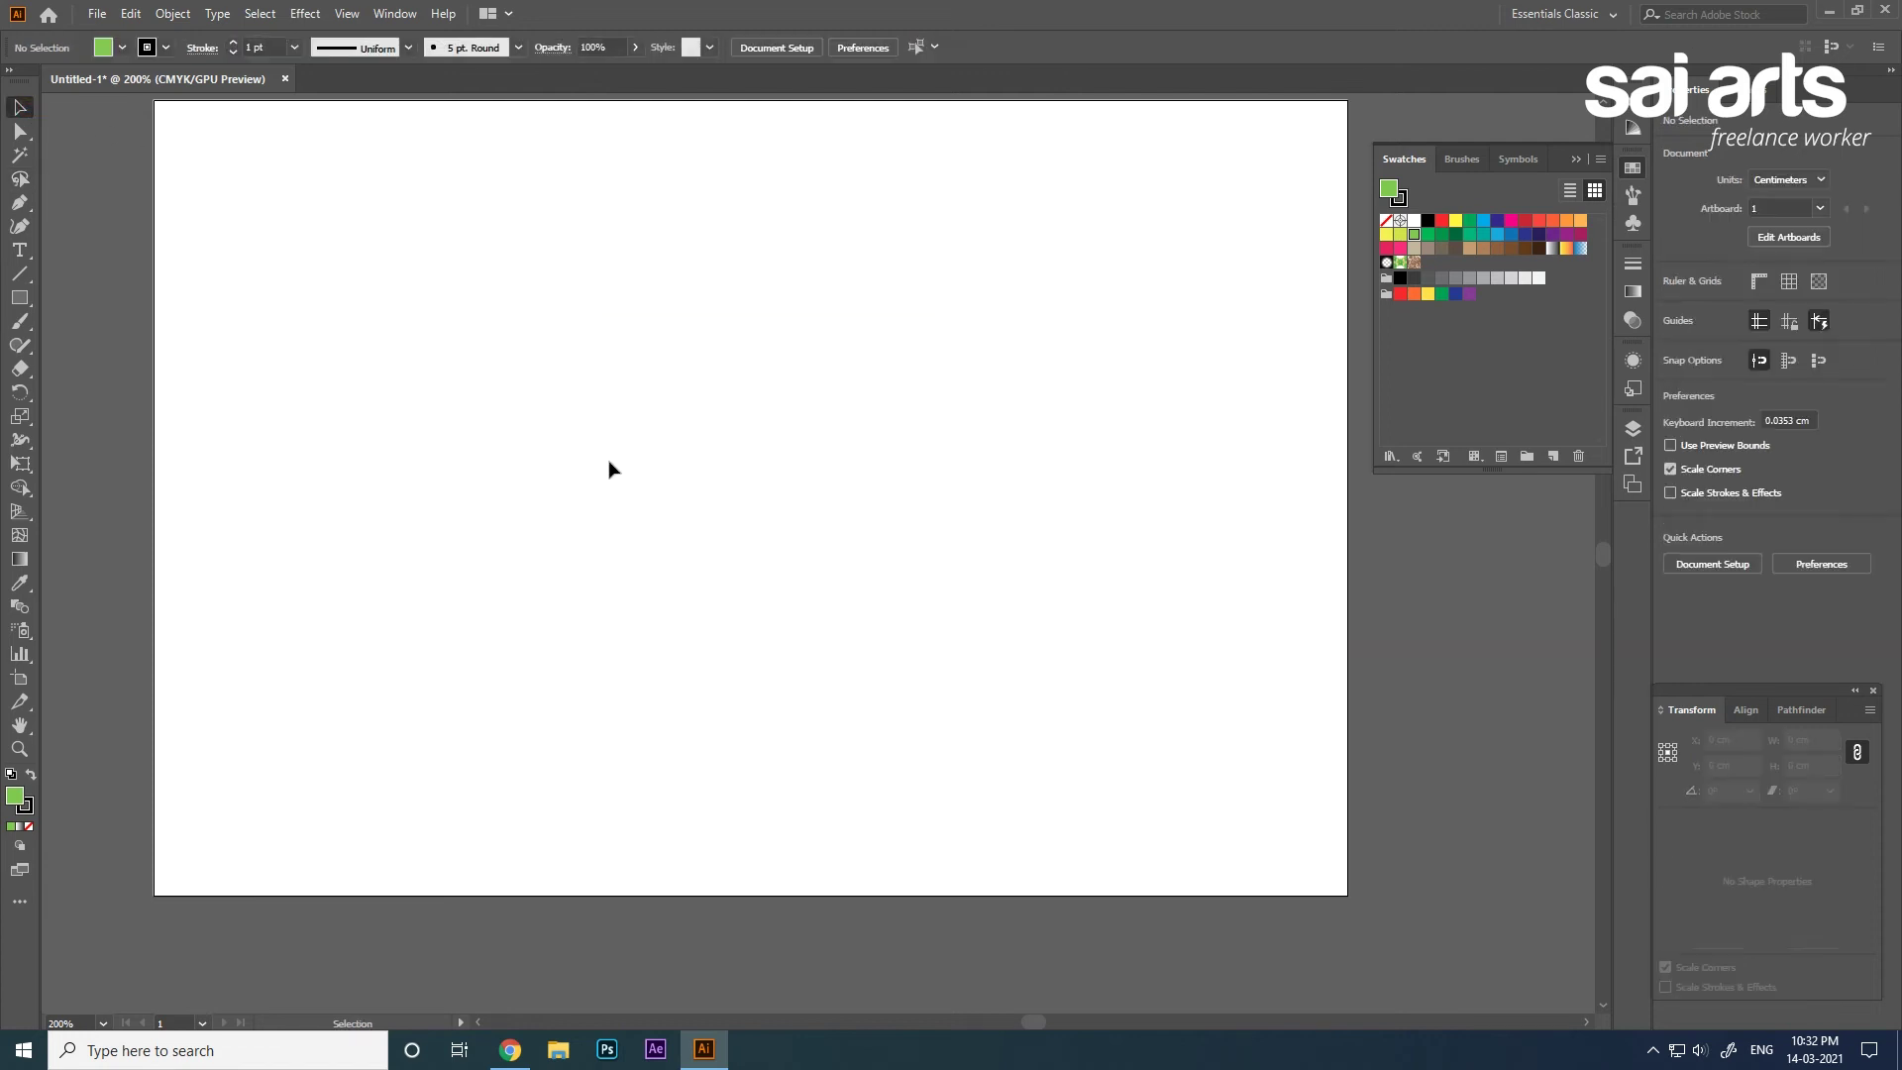
Start a Pen path left of the artboard's center with a vertical segment about 2 cm long and a curve arching rightward.
click(15, 212)
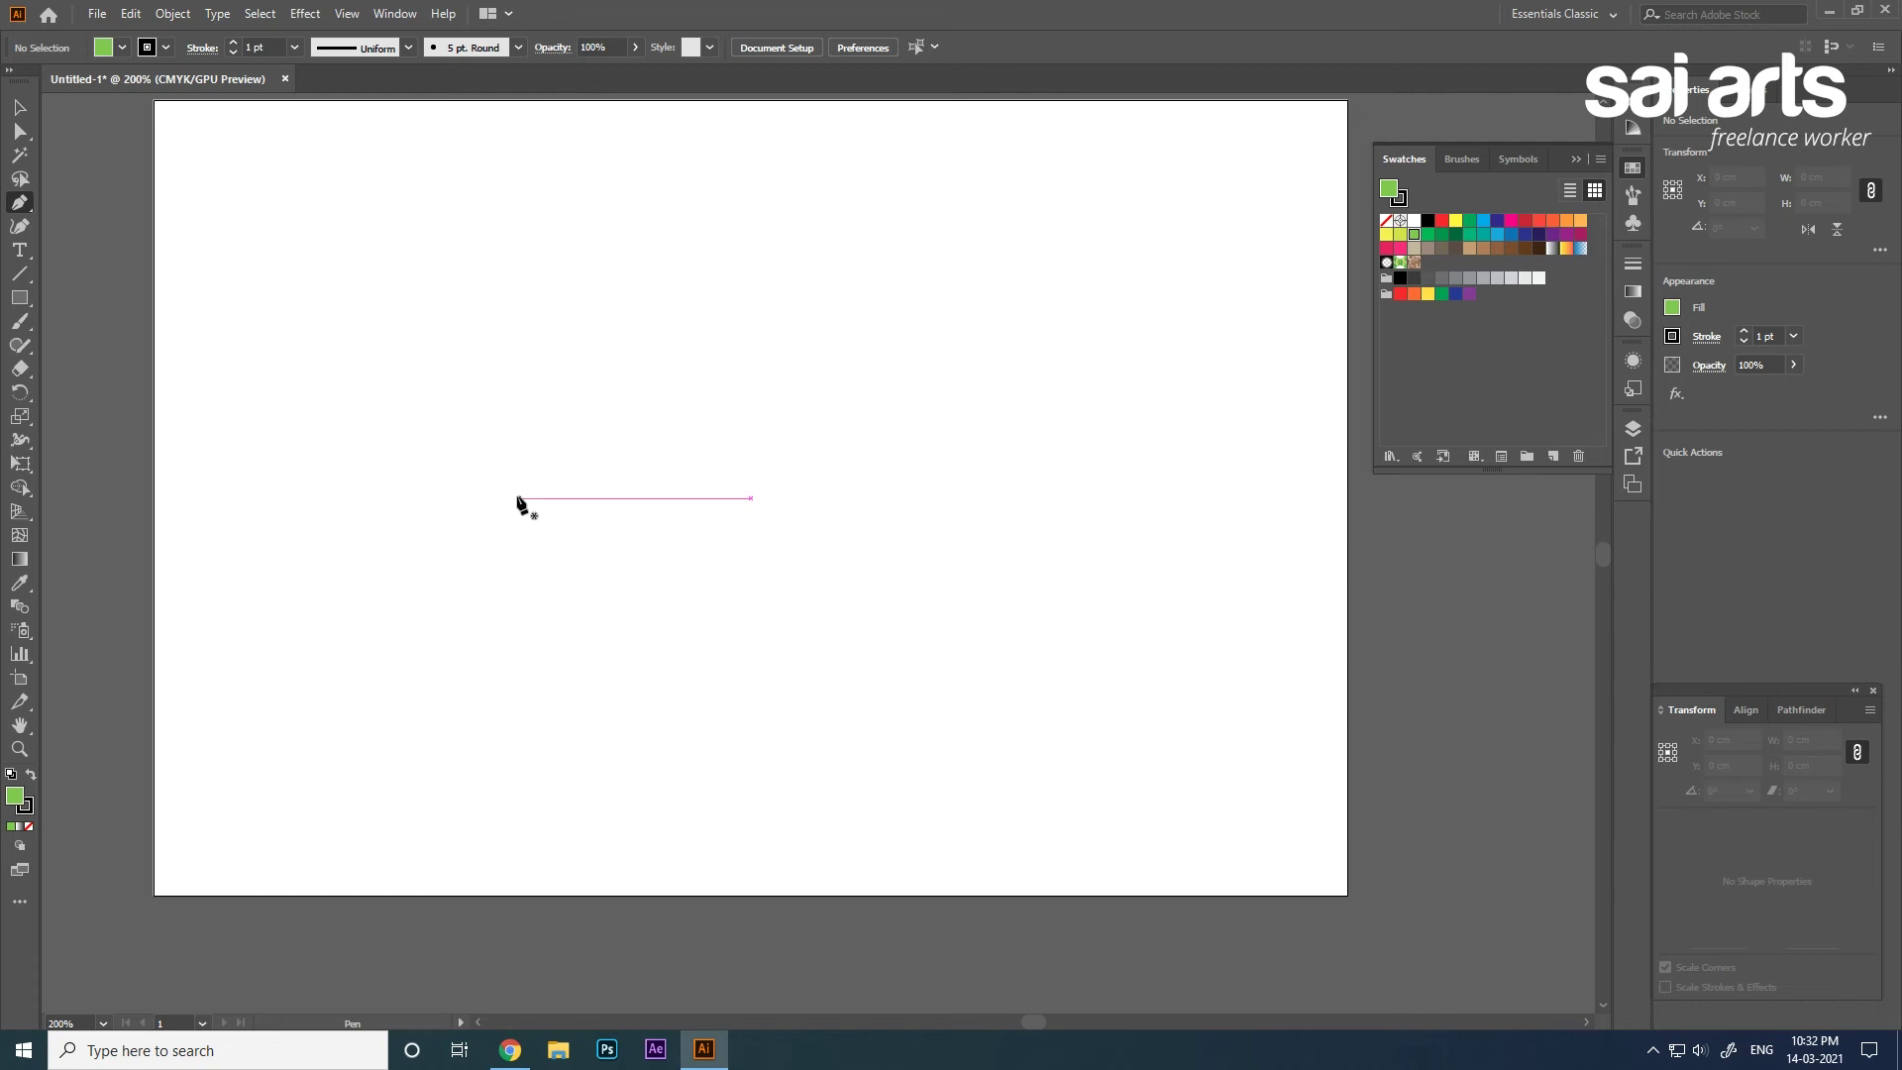
click(478, 533)
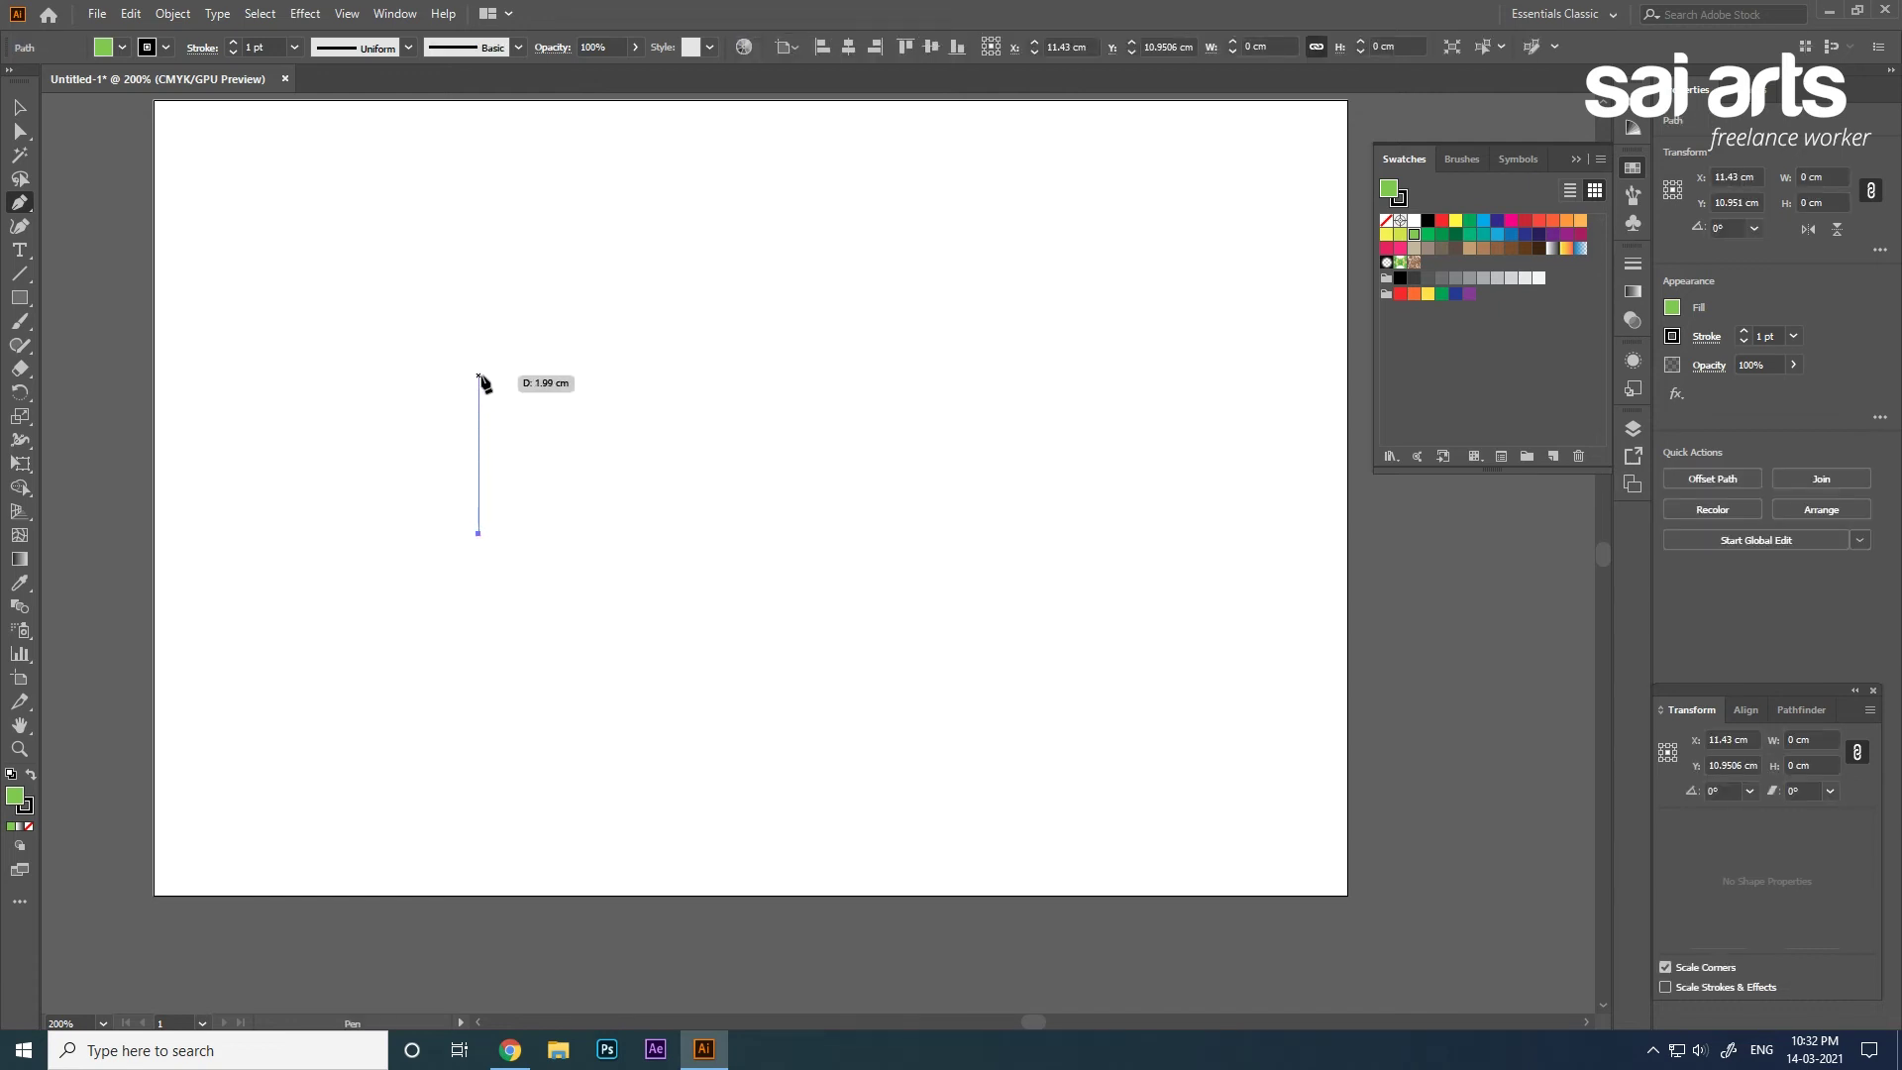
click(478, 375)
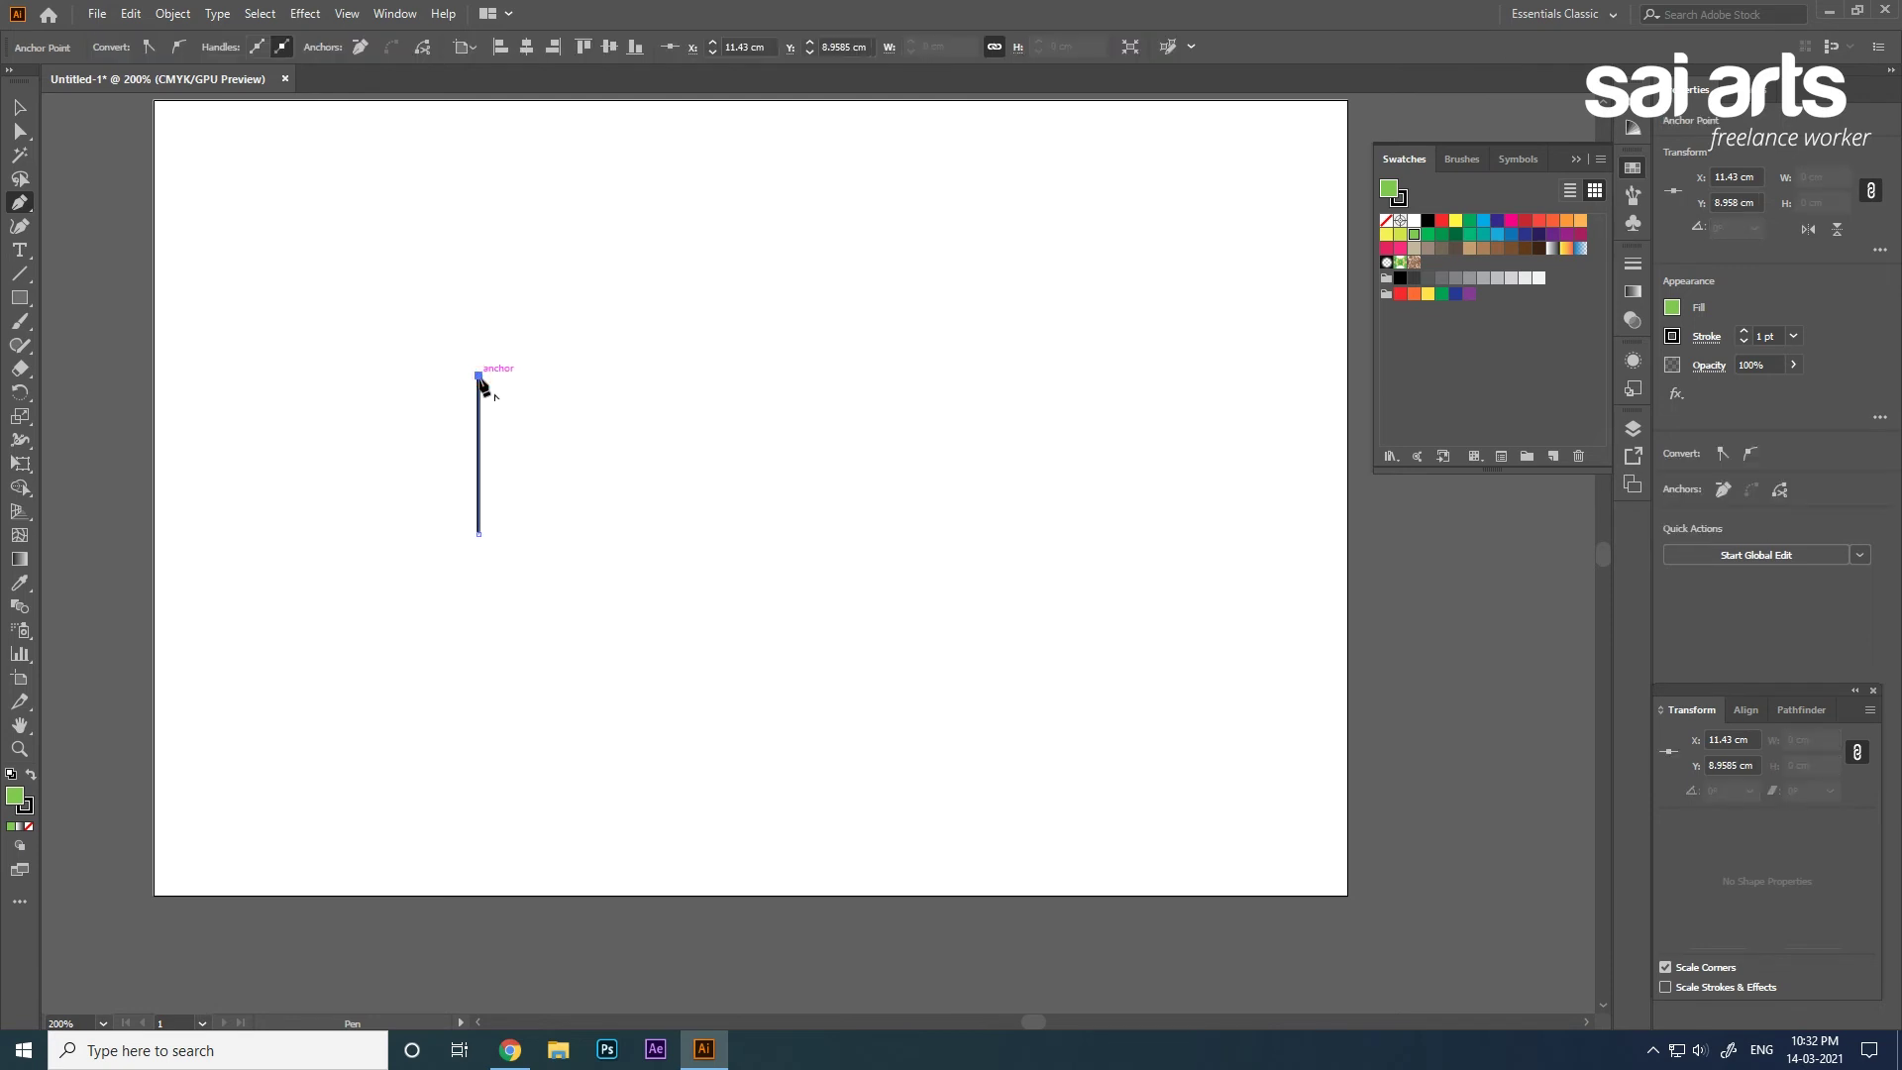
click(774, 377)
drag(775, 377, 944, 574)
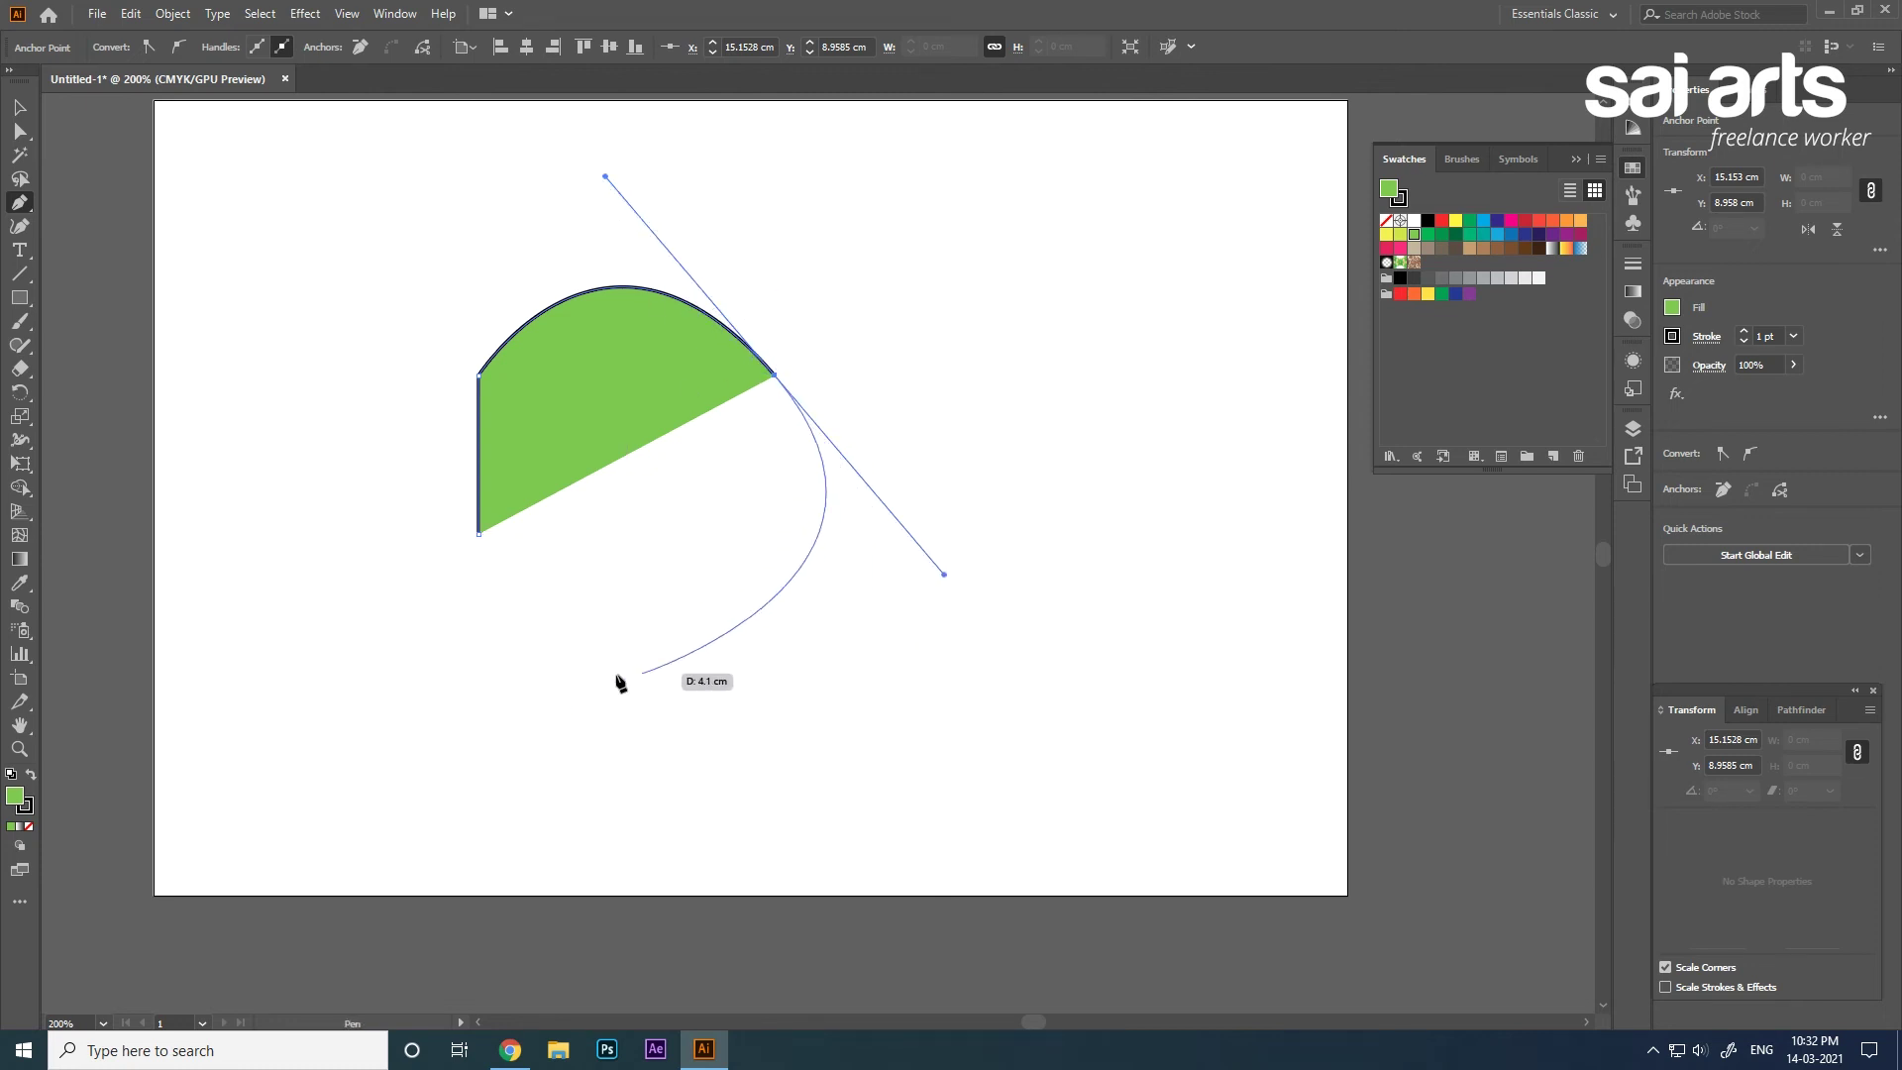
Continue the Pen path with curved segments around the bottom and left side, closing it at the starting anchor.
click(590, 703)
drag(359, 703, 340, 564)
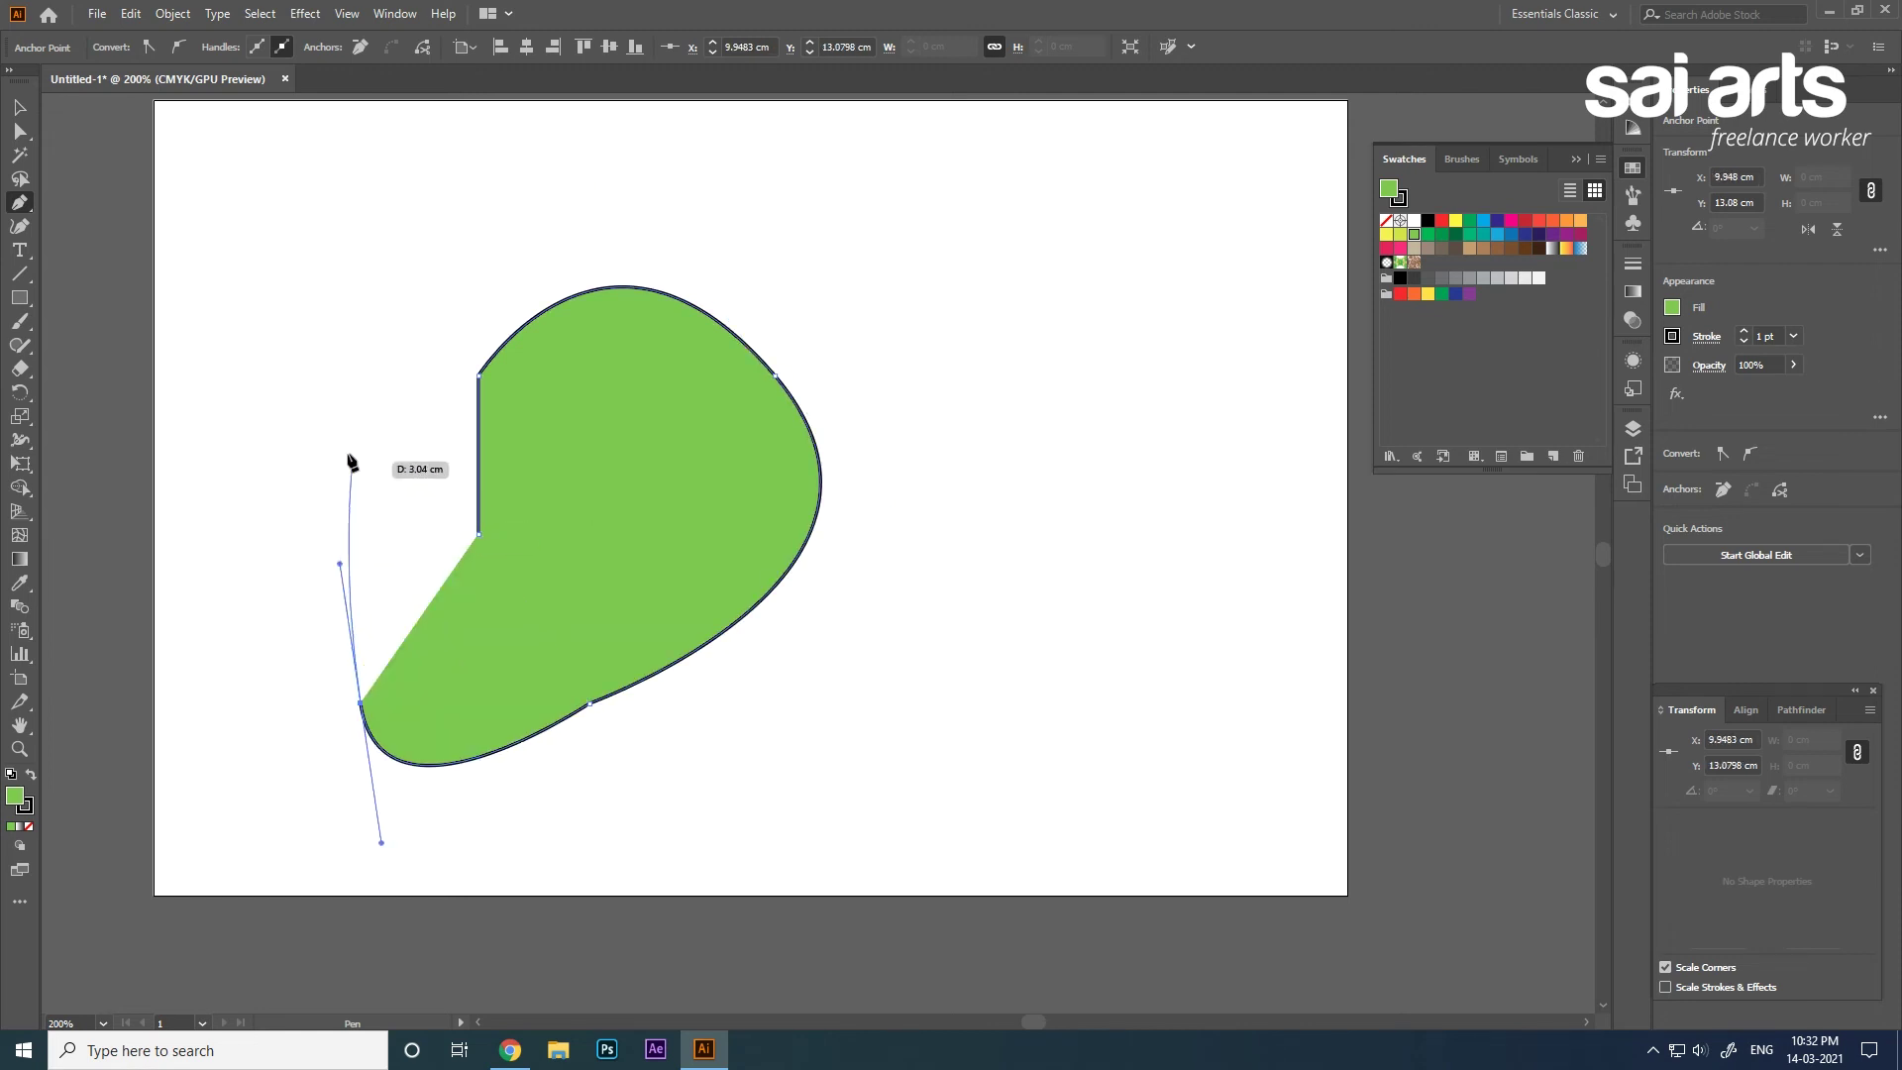
drag(349, 454, 234, 396)
drag(350, 262, 399, 268)
click(437, 328)
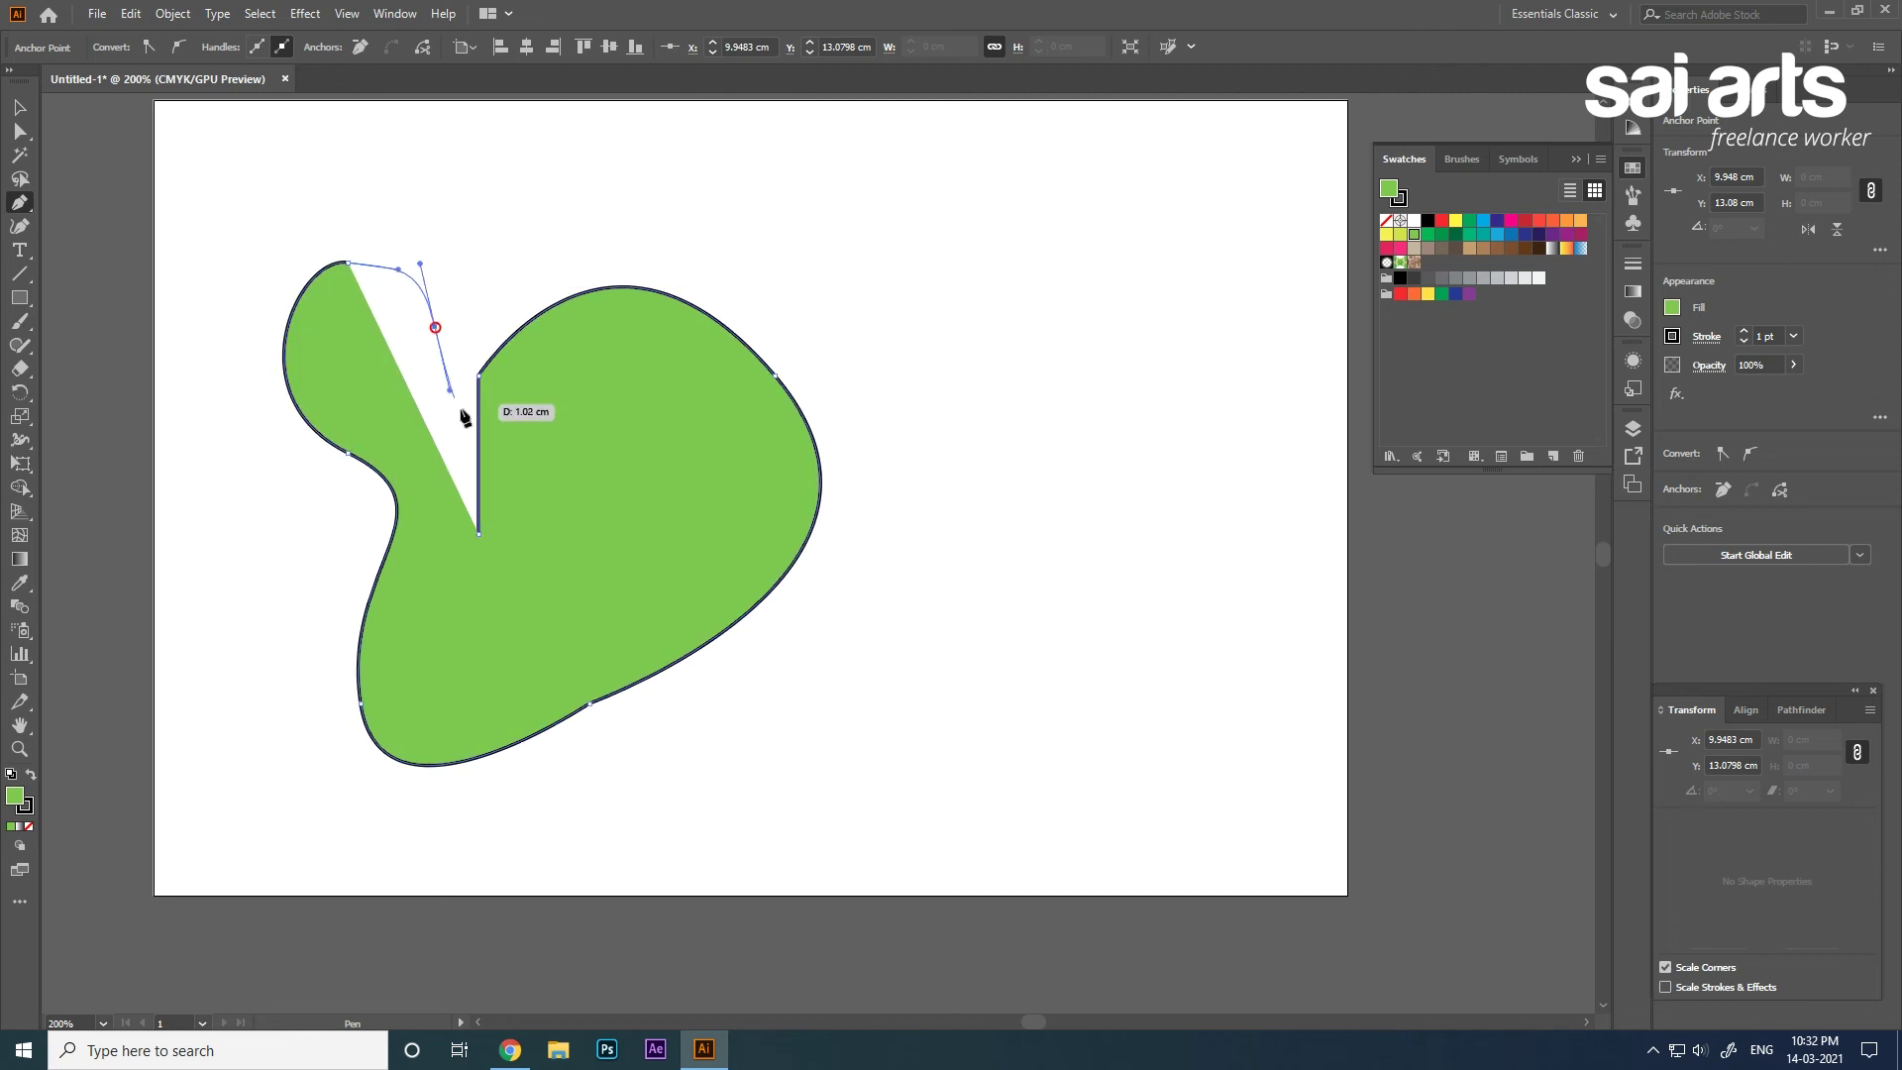
drag(457, 444, 446, 516)
click(478, 535)
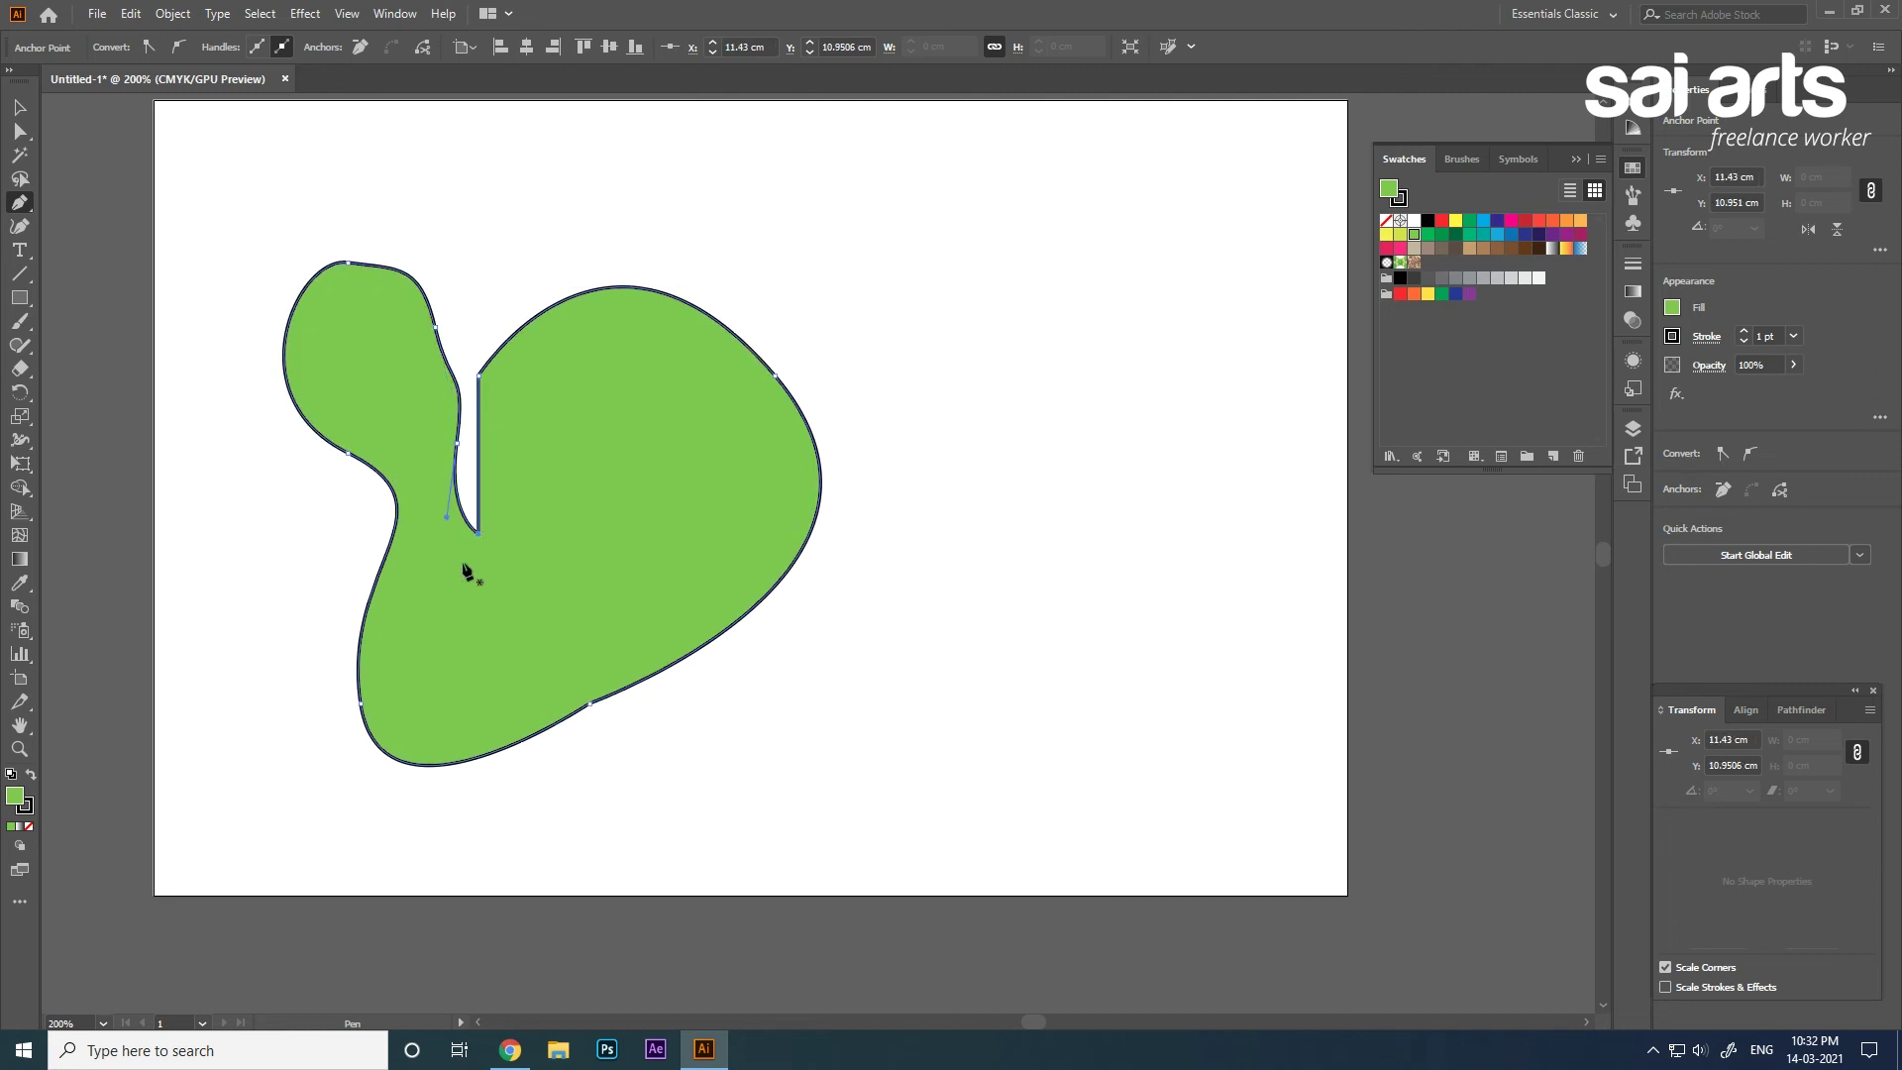
Add five anchor points along the green shape's outline with the Add Anchor Point tool.
drag(28, 208, 110, 231)
click(648, 289)
click(783, 580)
click(409, 764)
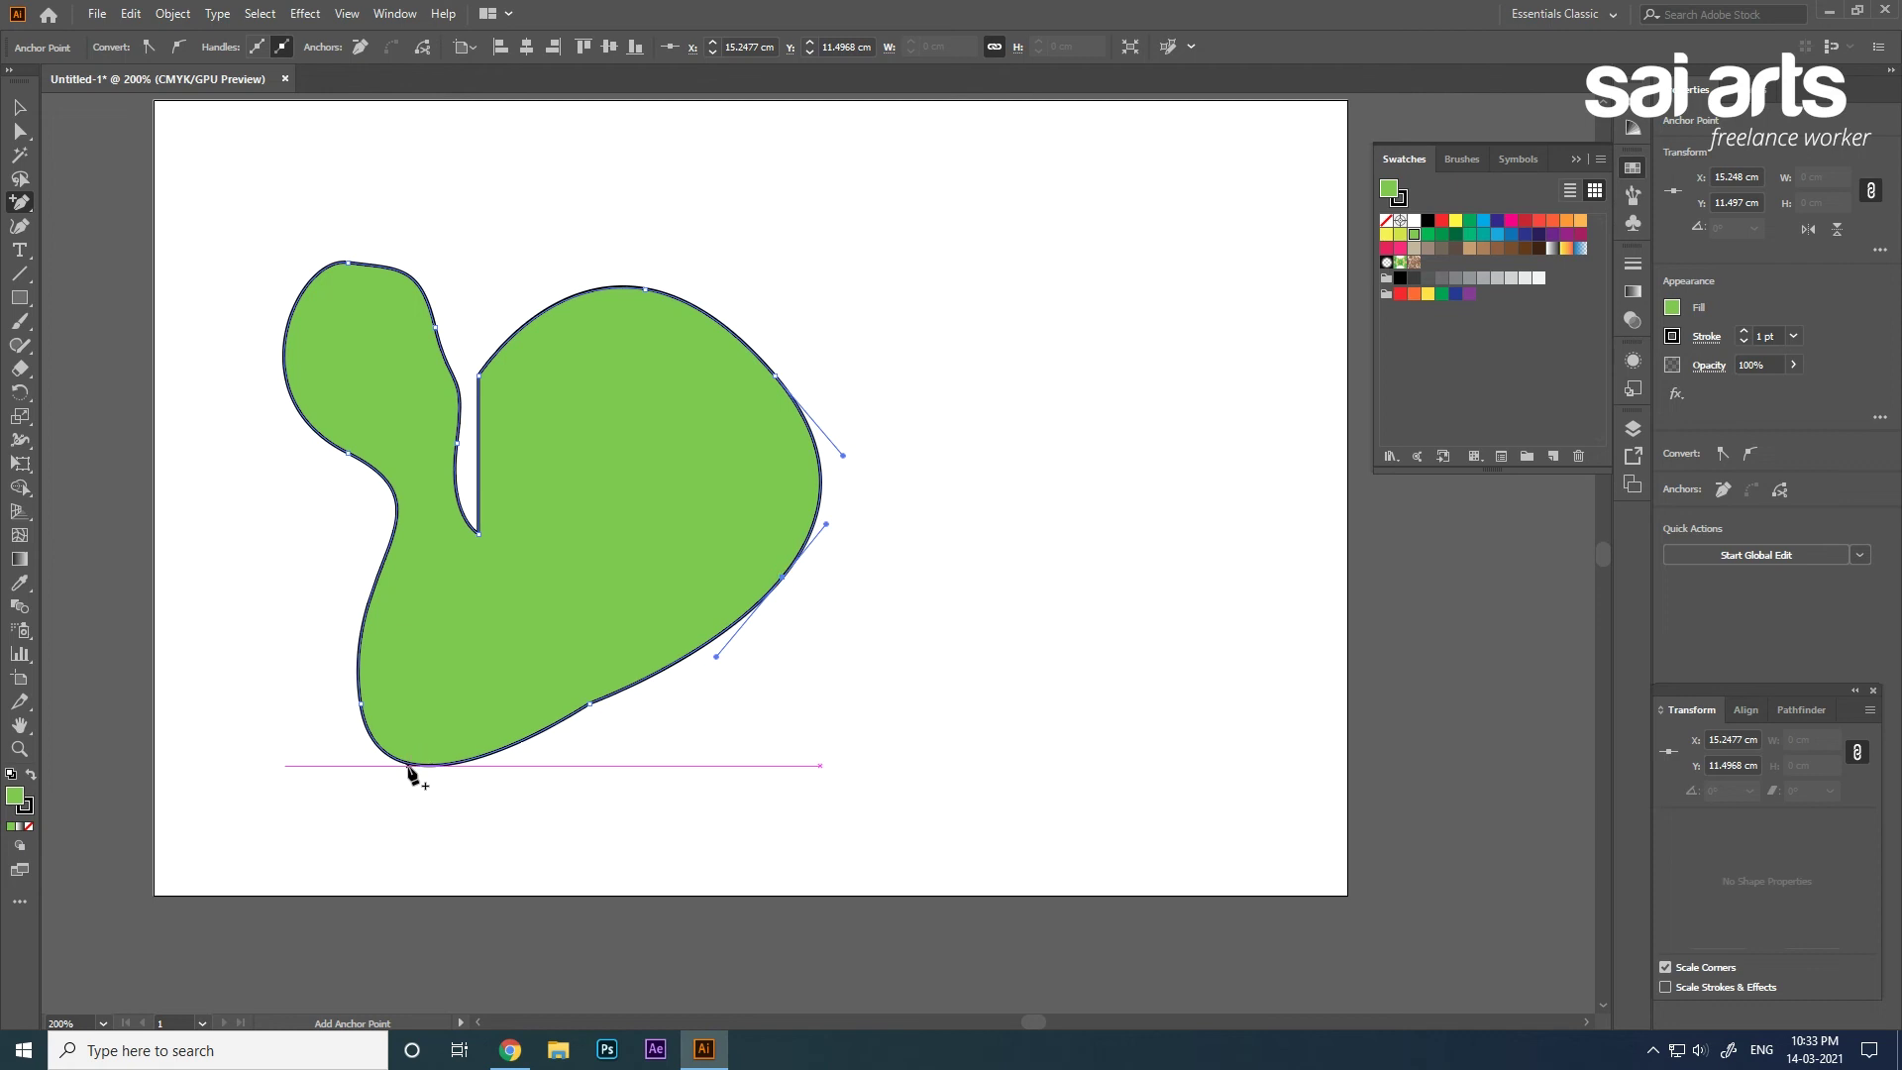
click(379, 573)
click(286, 349)
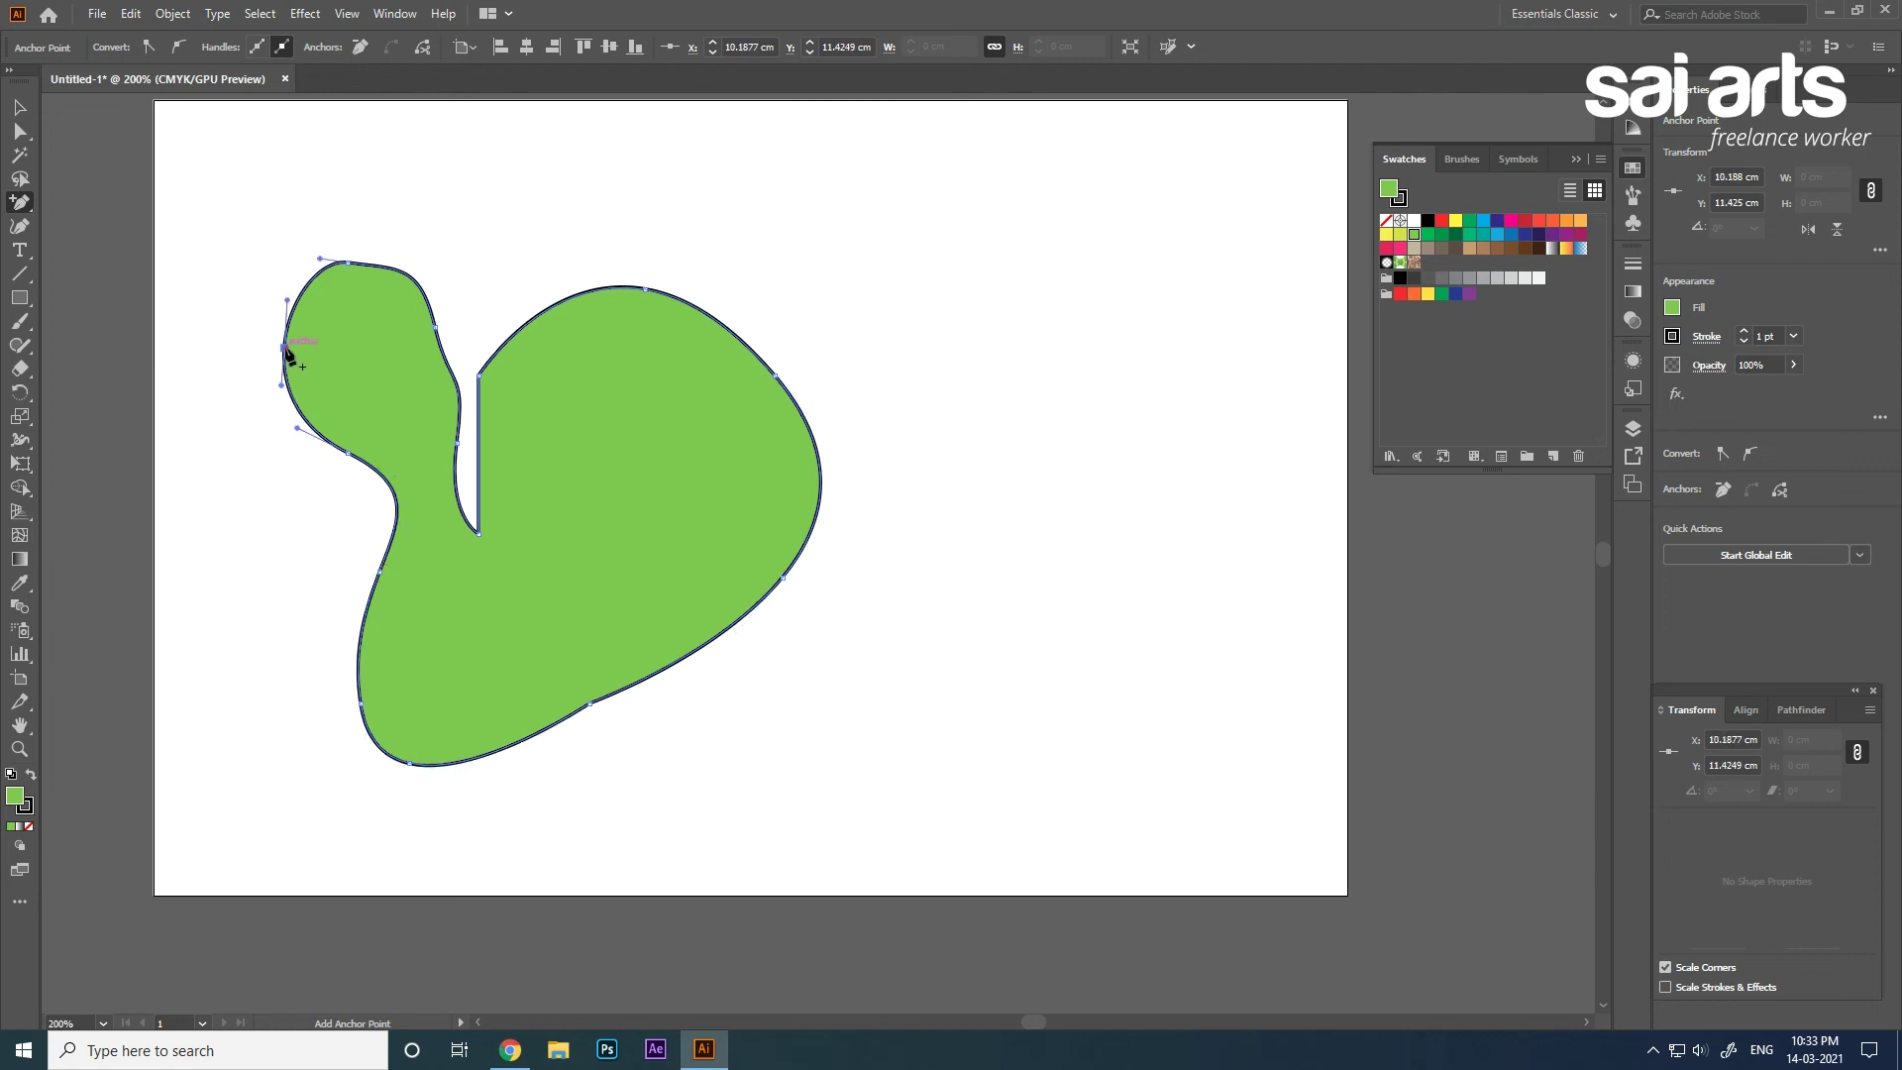
Remove the three anchor points around the shape's upper-right bulge with the Delete Anchor Point tool.
drag(20, 202, 101, 252)
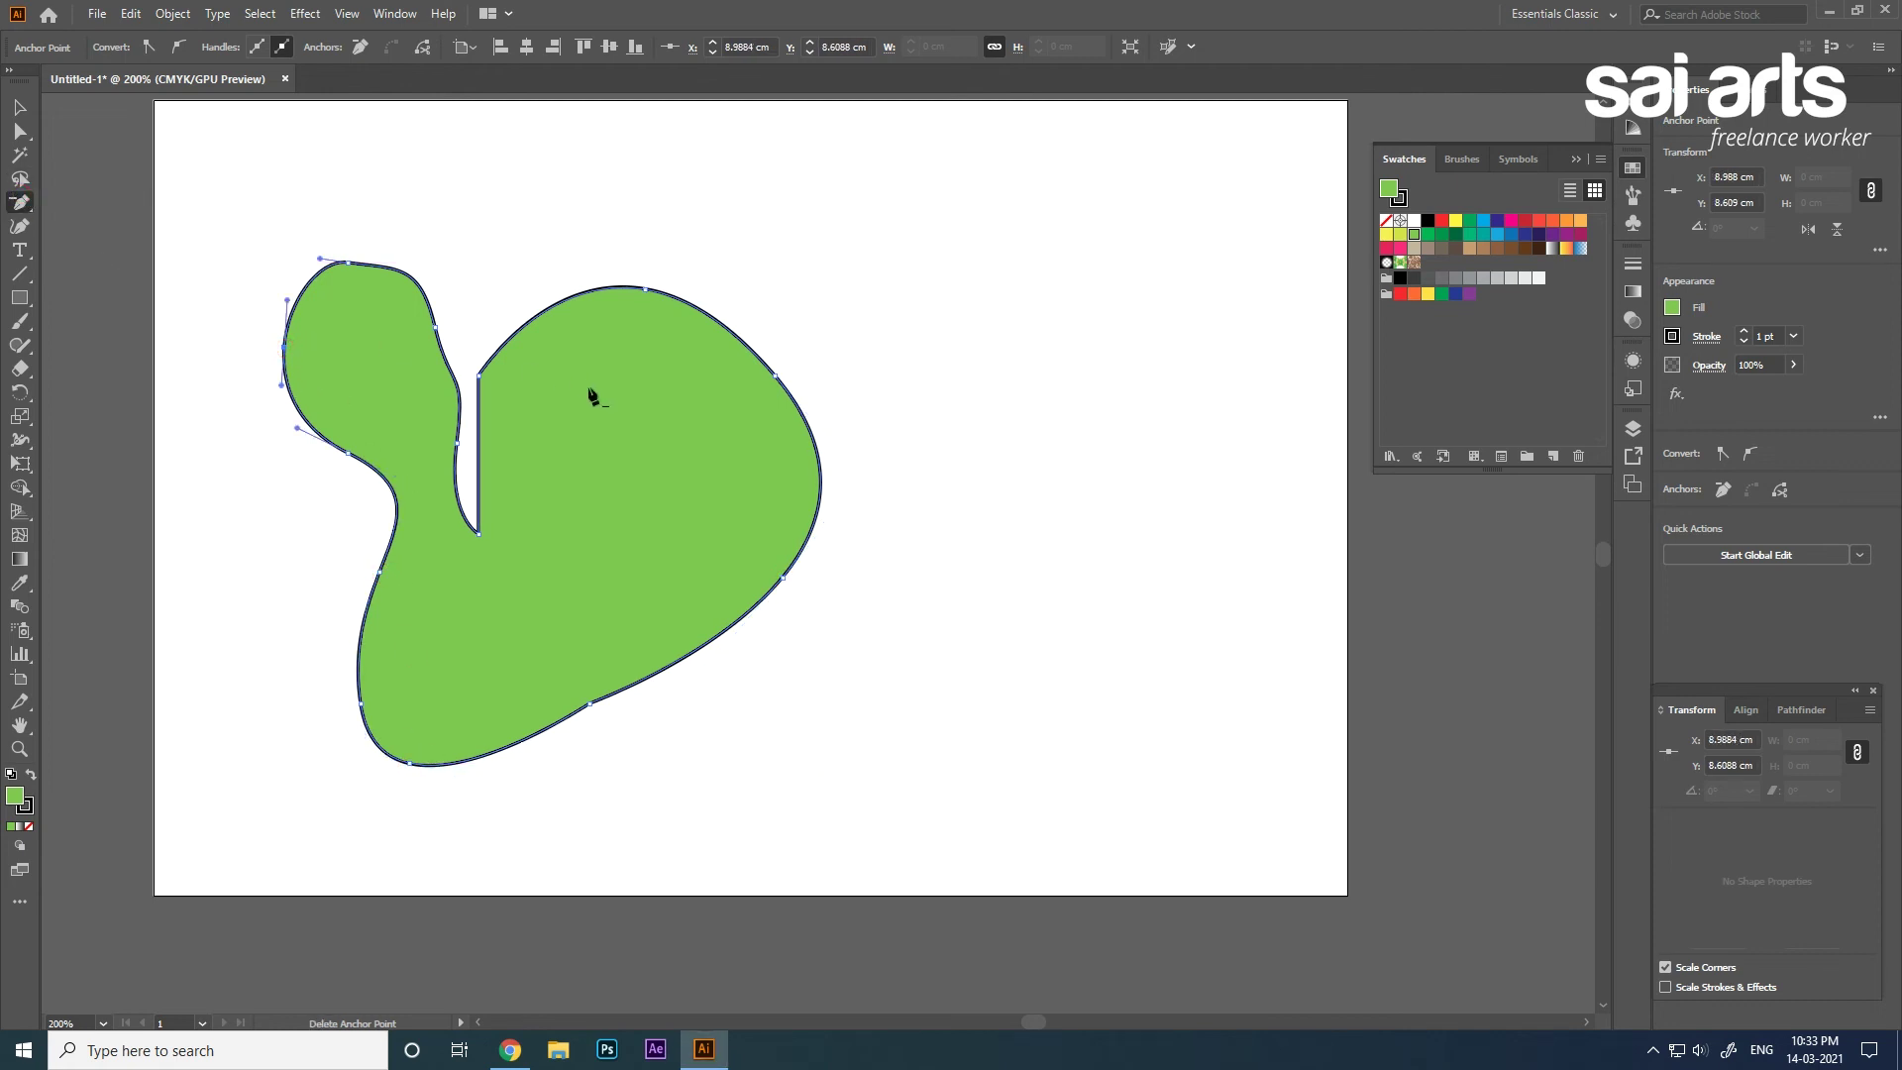
click(775, 375)
click(645, 290)
click(478, 376)
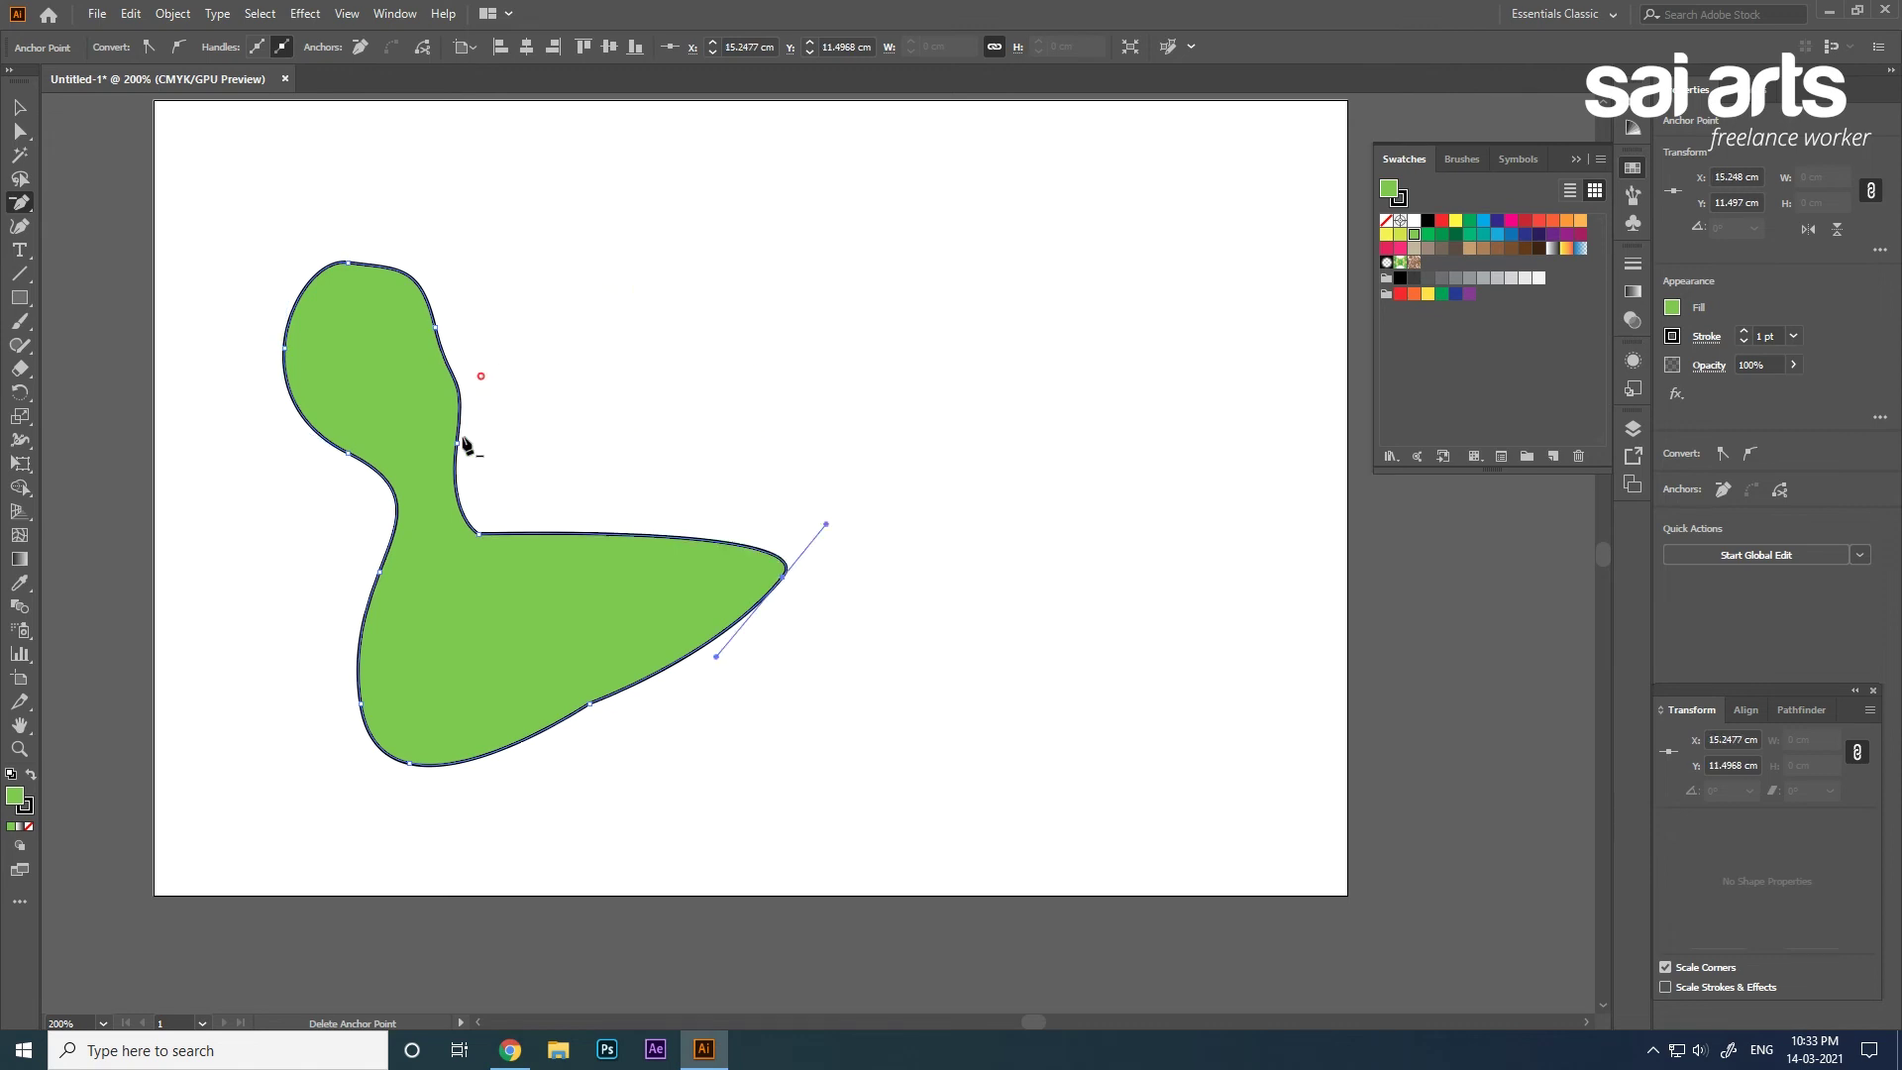
Convert the shape's smooth anchors to sharp corners with the Anchor Point tool, working from the right tip around to the upper left.
click(23, 205)
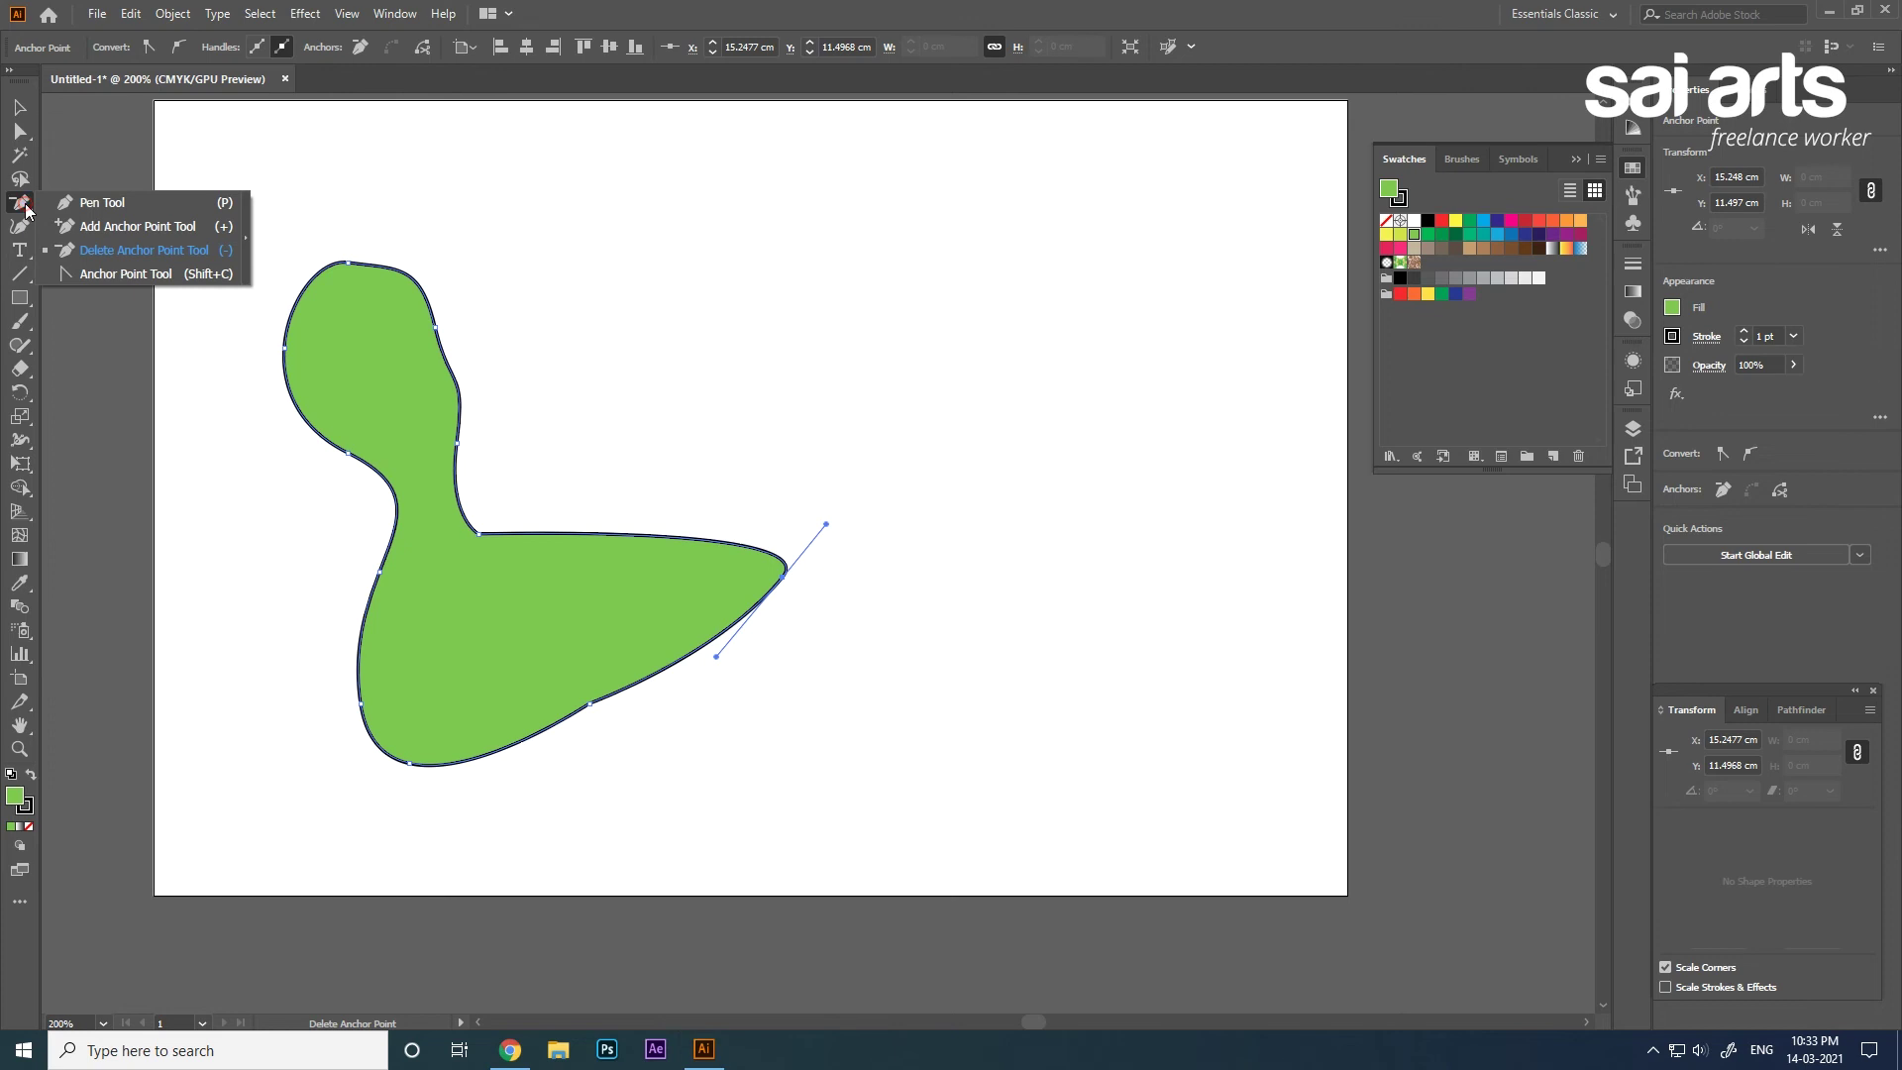
click(137, 275)
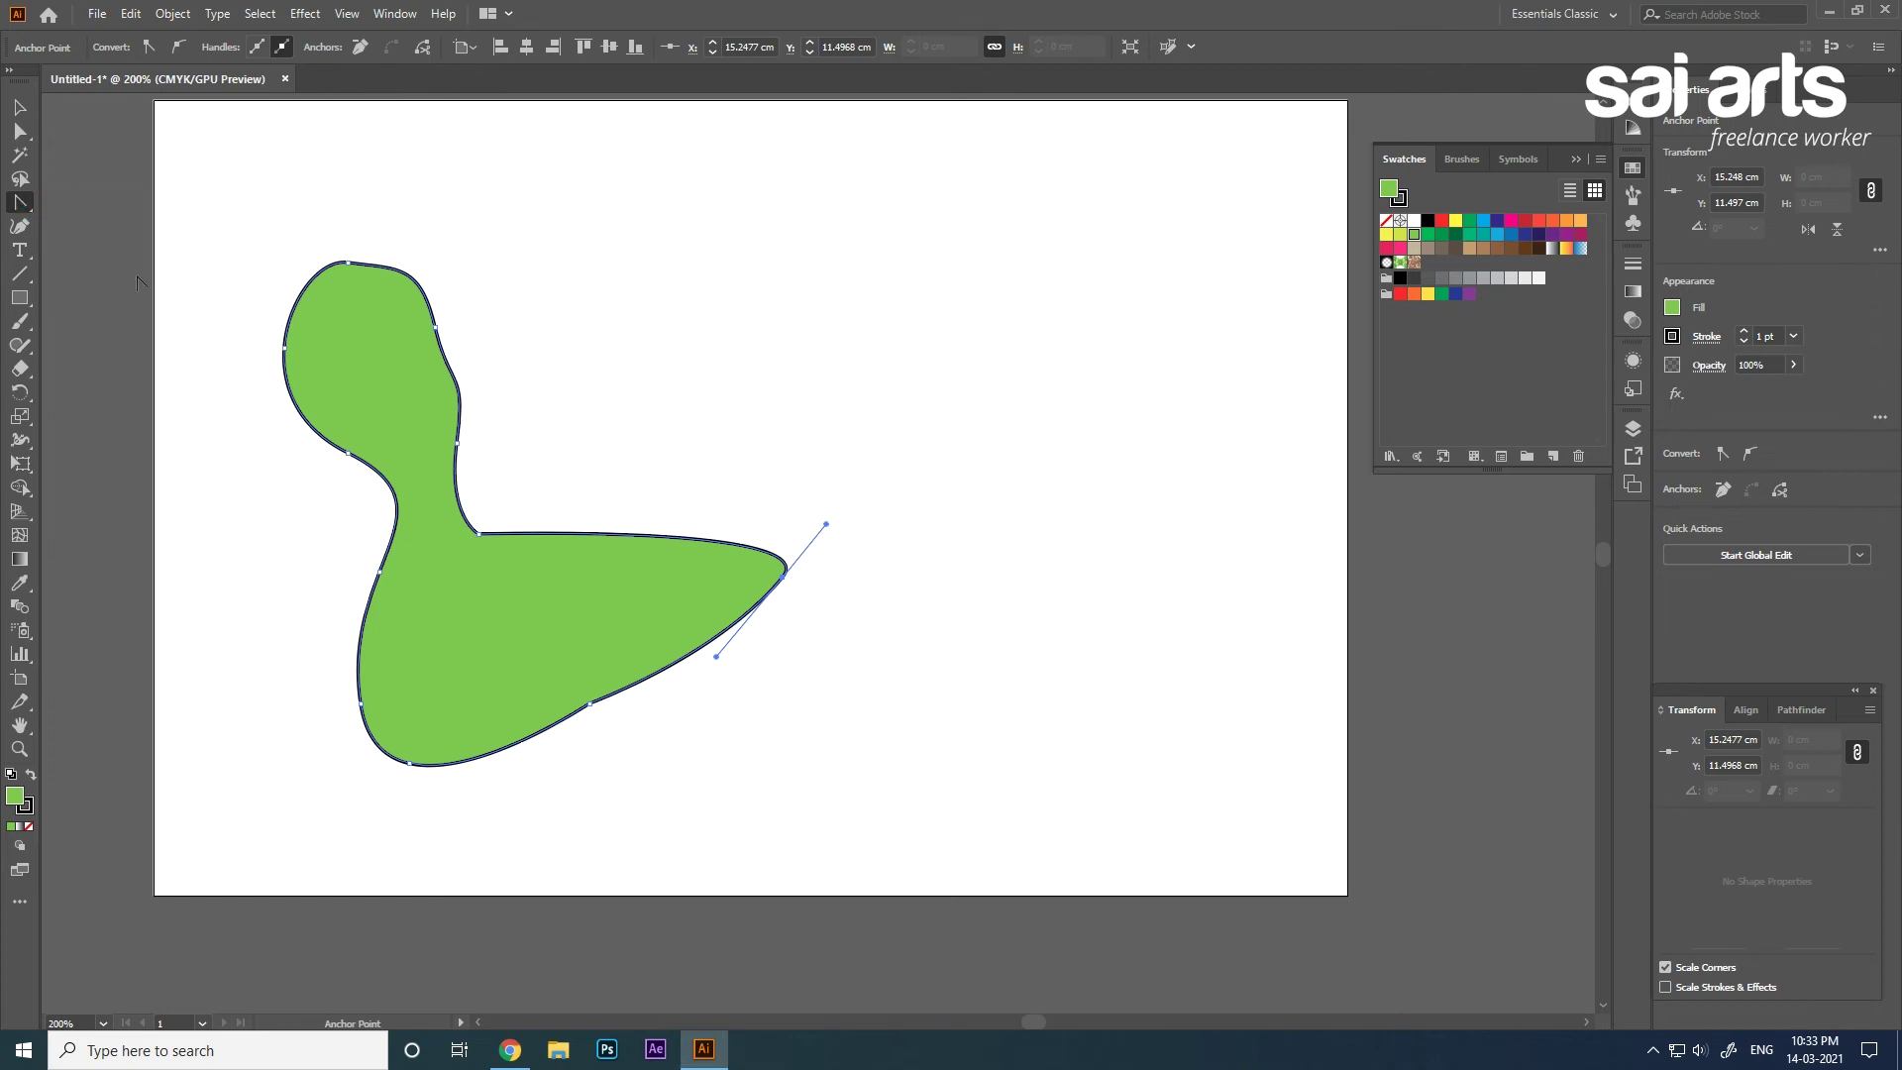
click(784, 576)
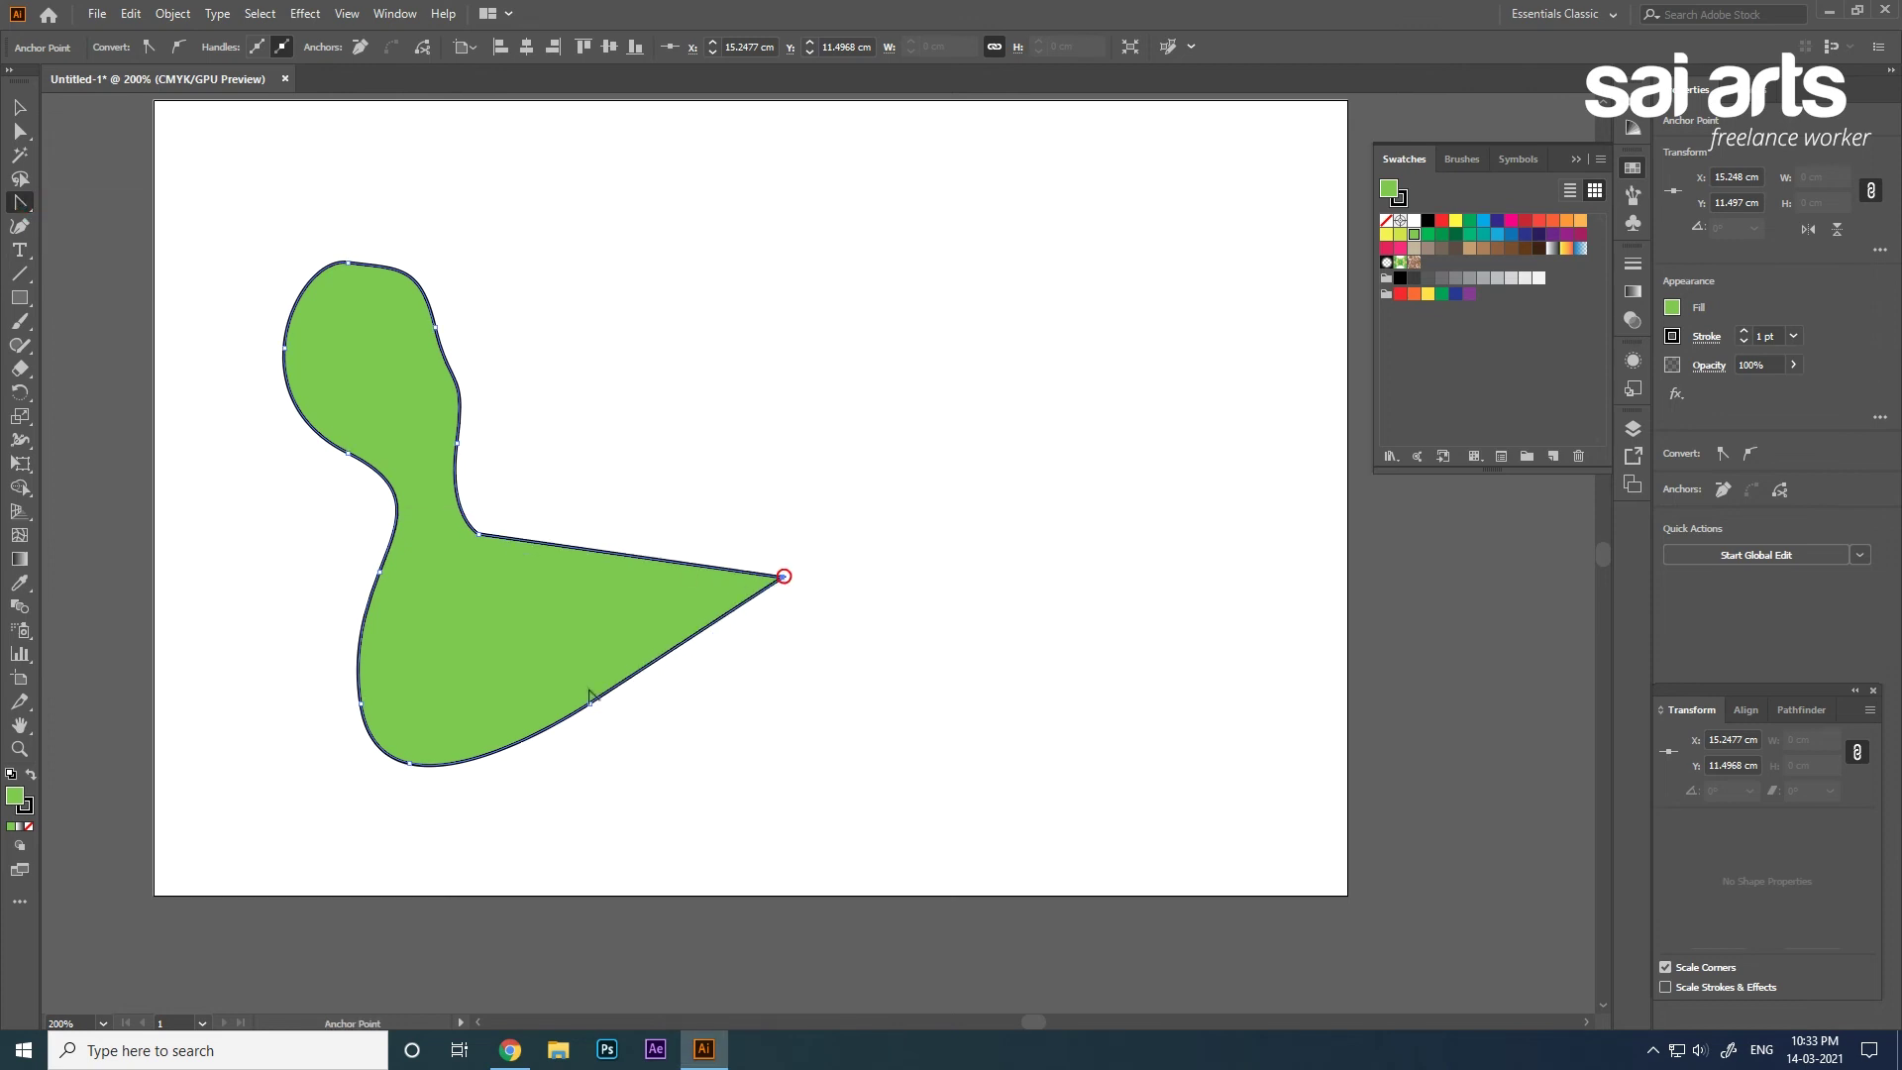
click(590, 705)
click(409, 762)
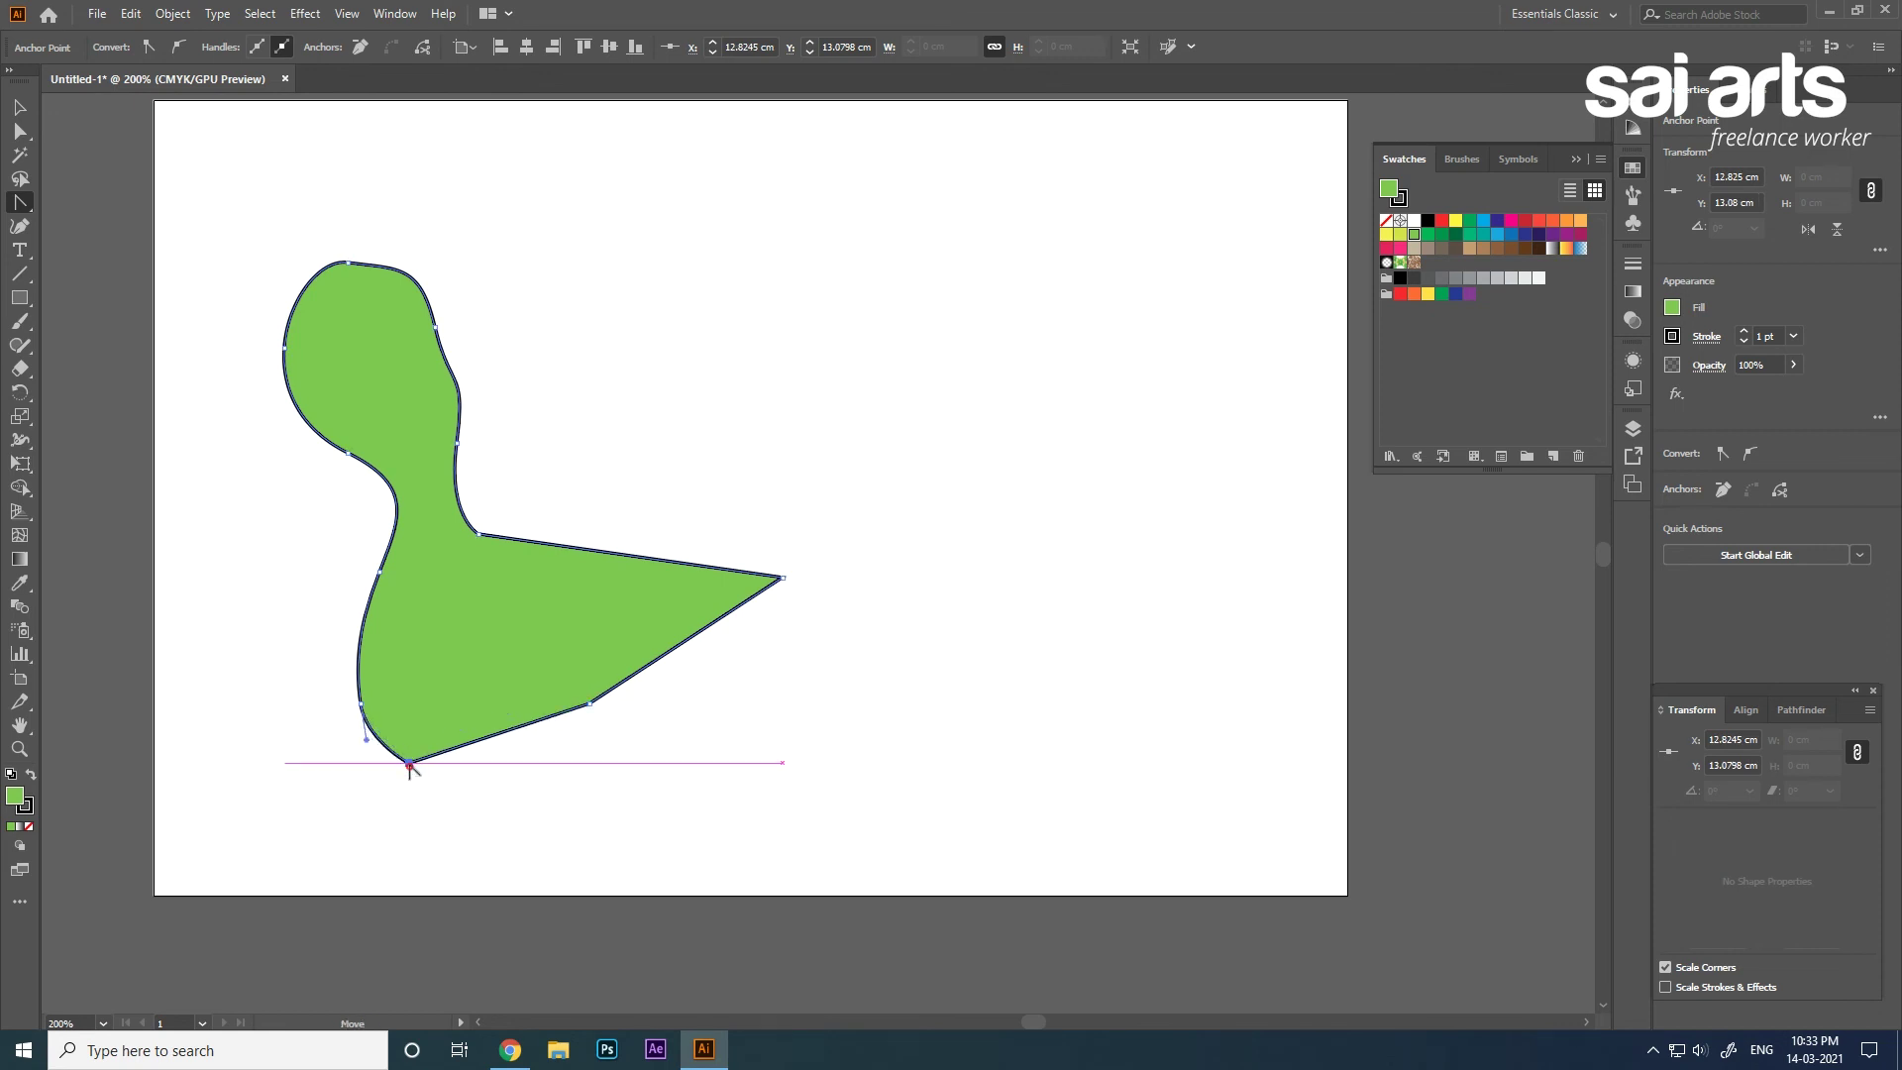
click(360, 704)
click(379, 574)
click(457, 443)
drag(347, 452, 347, 455)
click(285, 349)
click(346, 263)
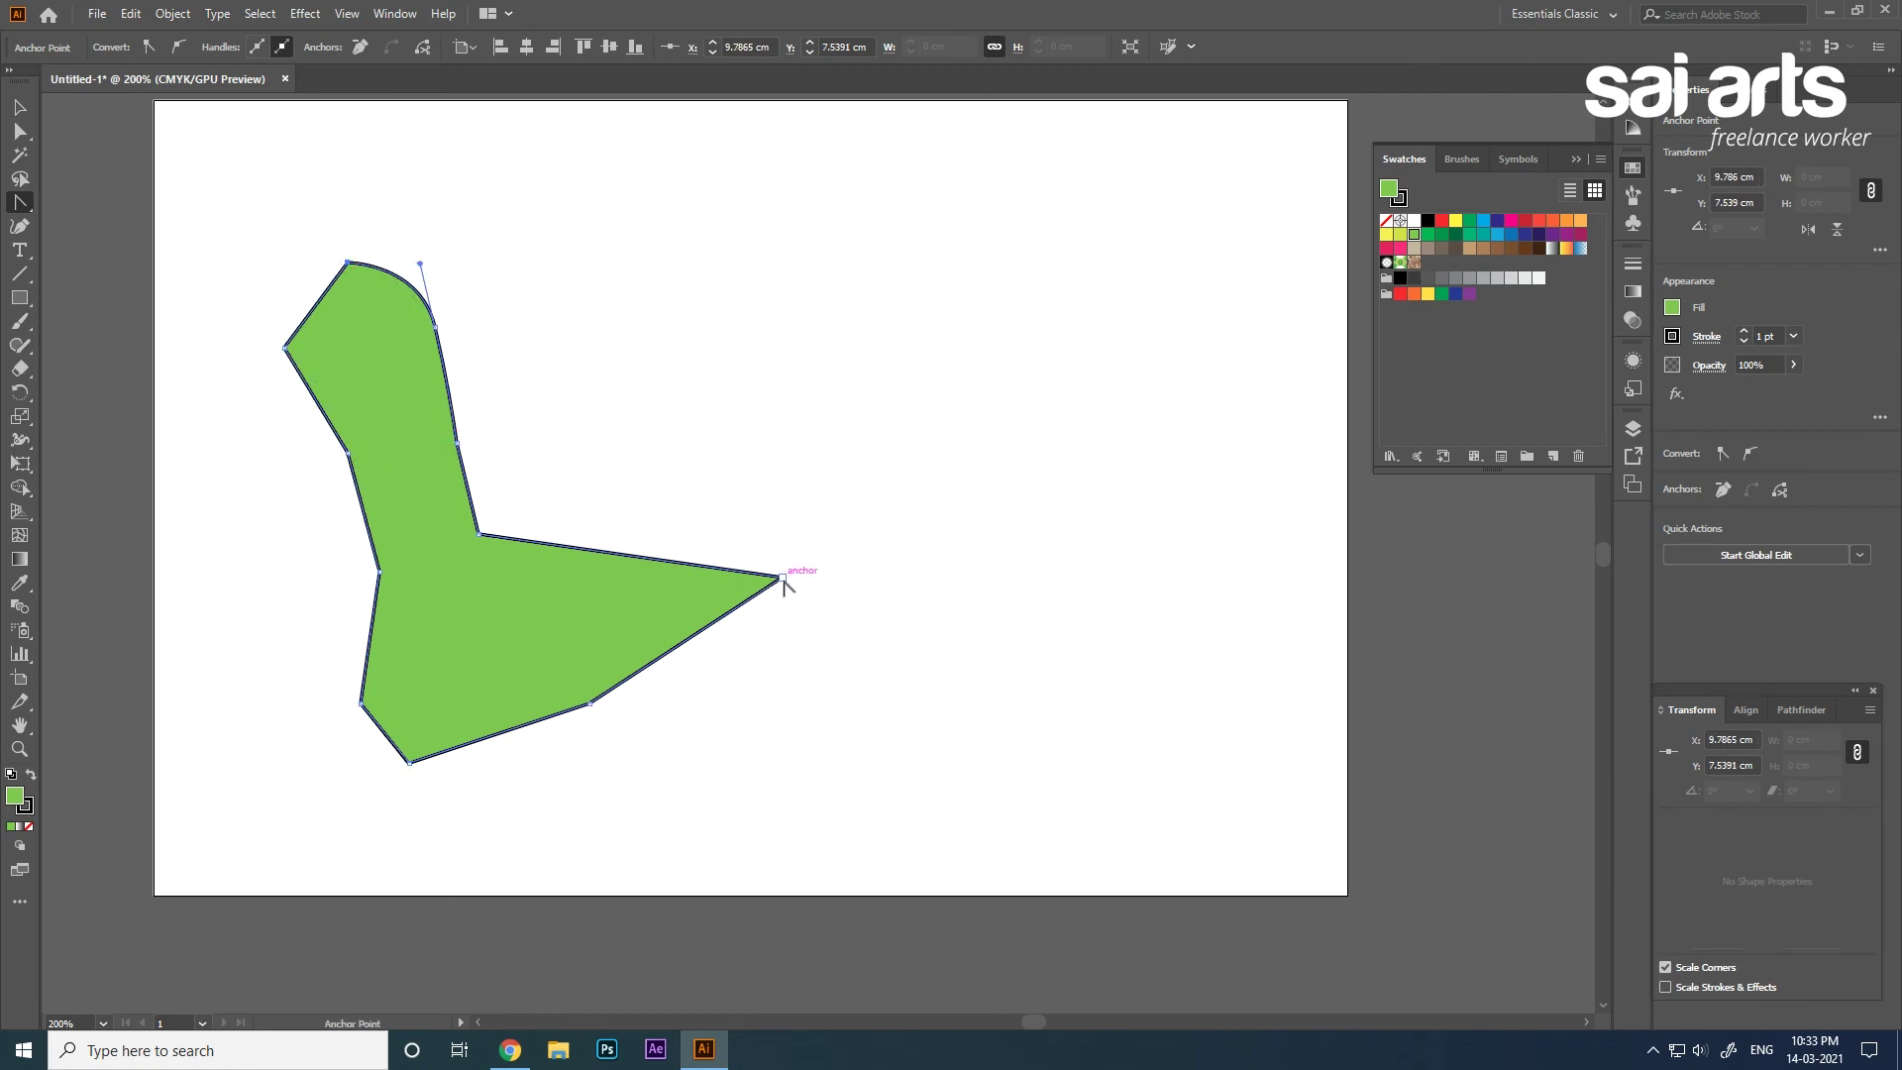
Pull out curve handles to round the shape's right tip, bottom corner, inner notch and upper-left corner.
drag(781, 578, 826, 734)
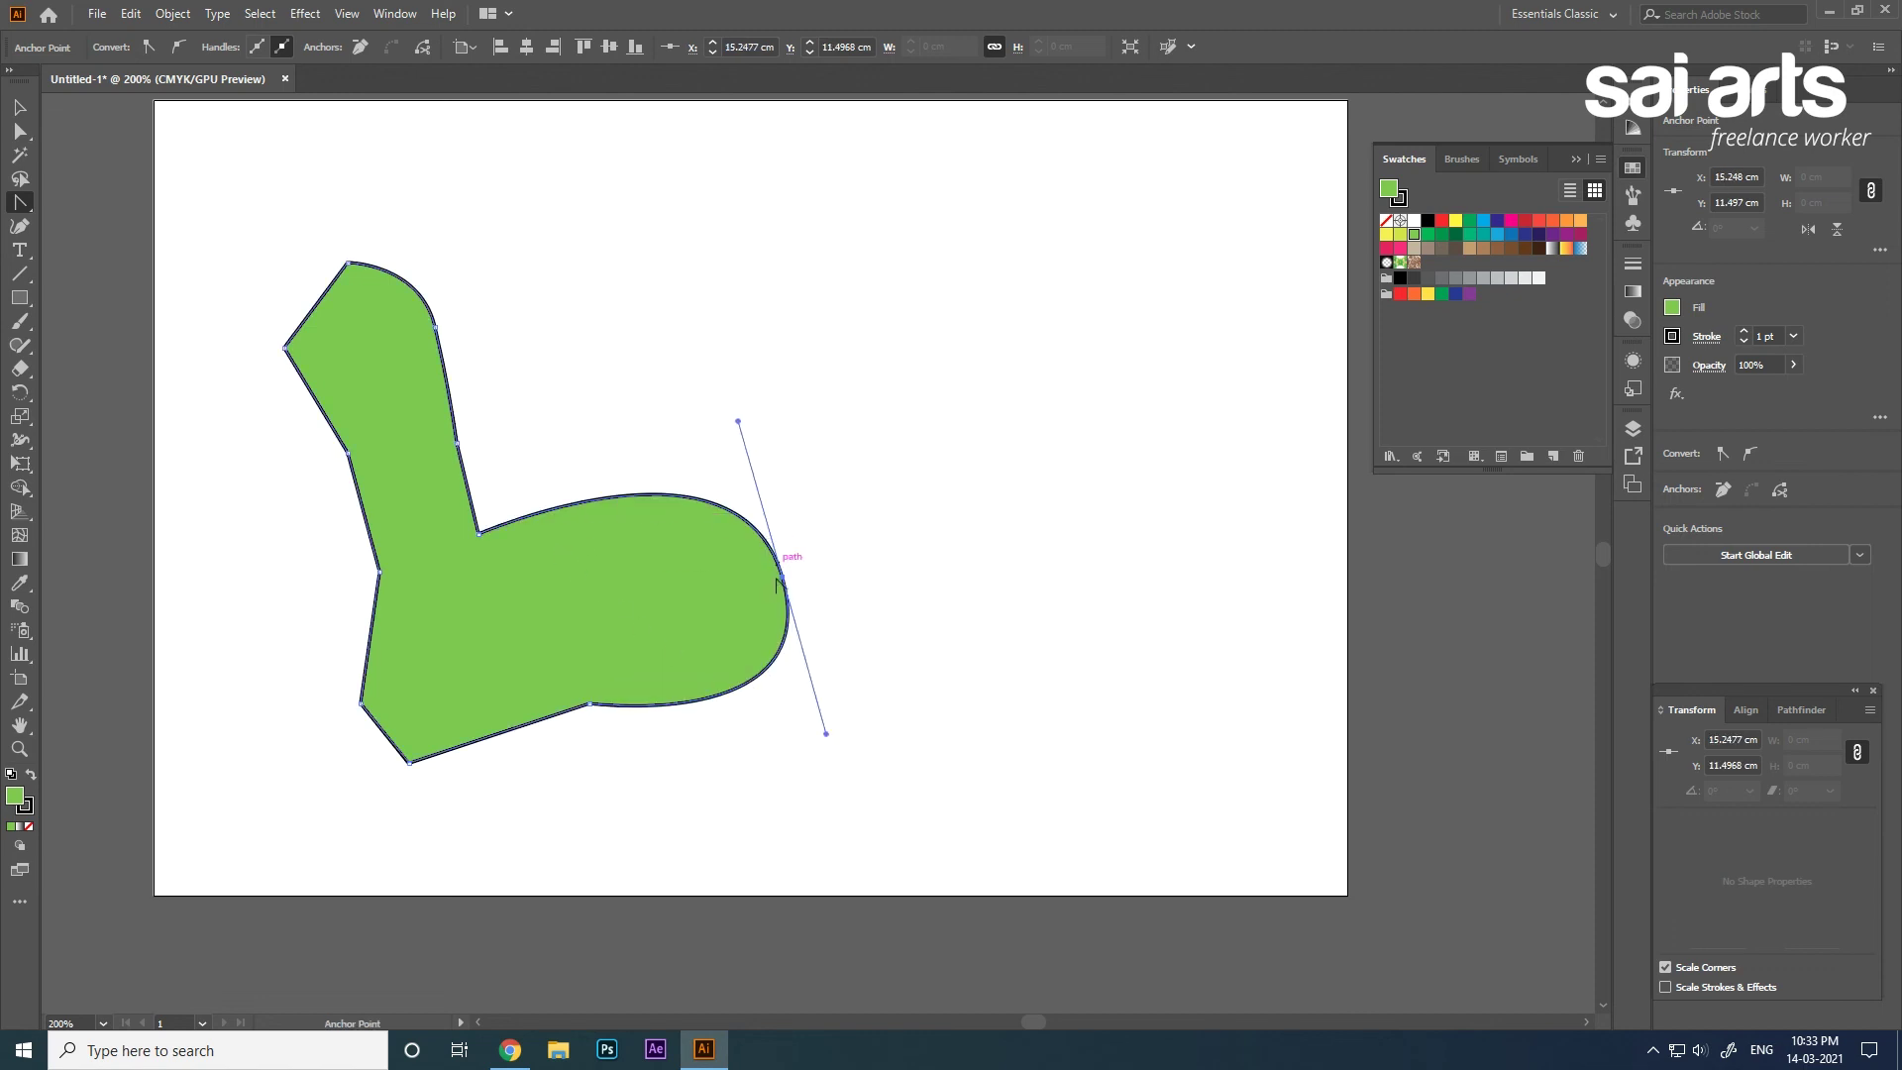
drag(408, 760, 303, 798)
drag(480, 536, 551, 564)
drag(285, 349, 264, 433)
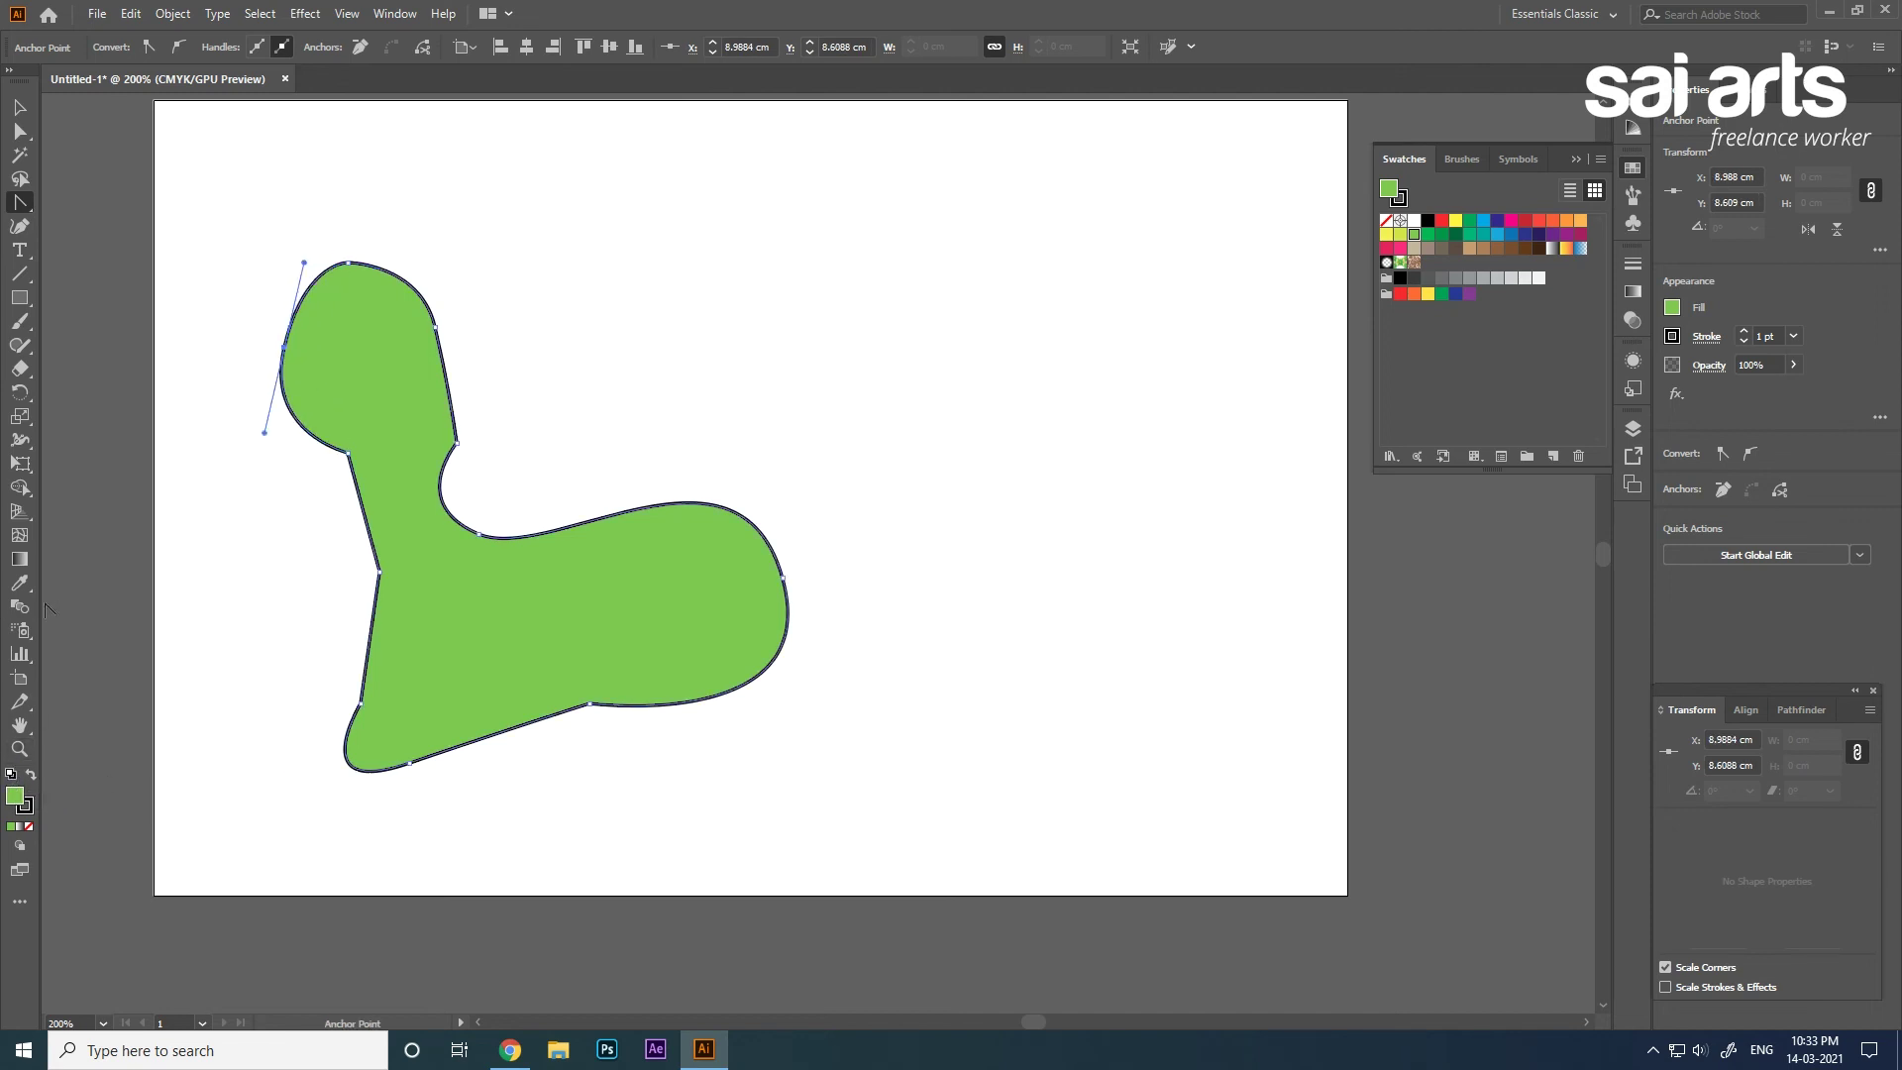
Delete the reshaped green shape from the artboard with the Selection tool.
click(21, 106)
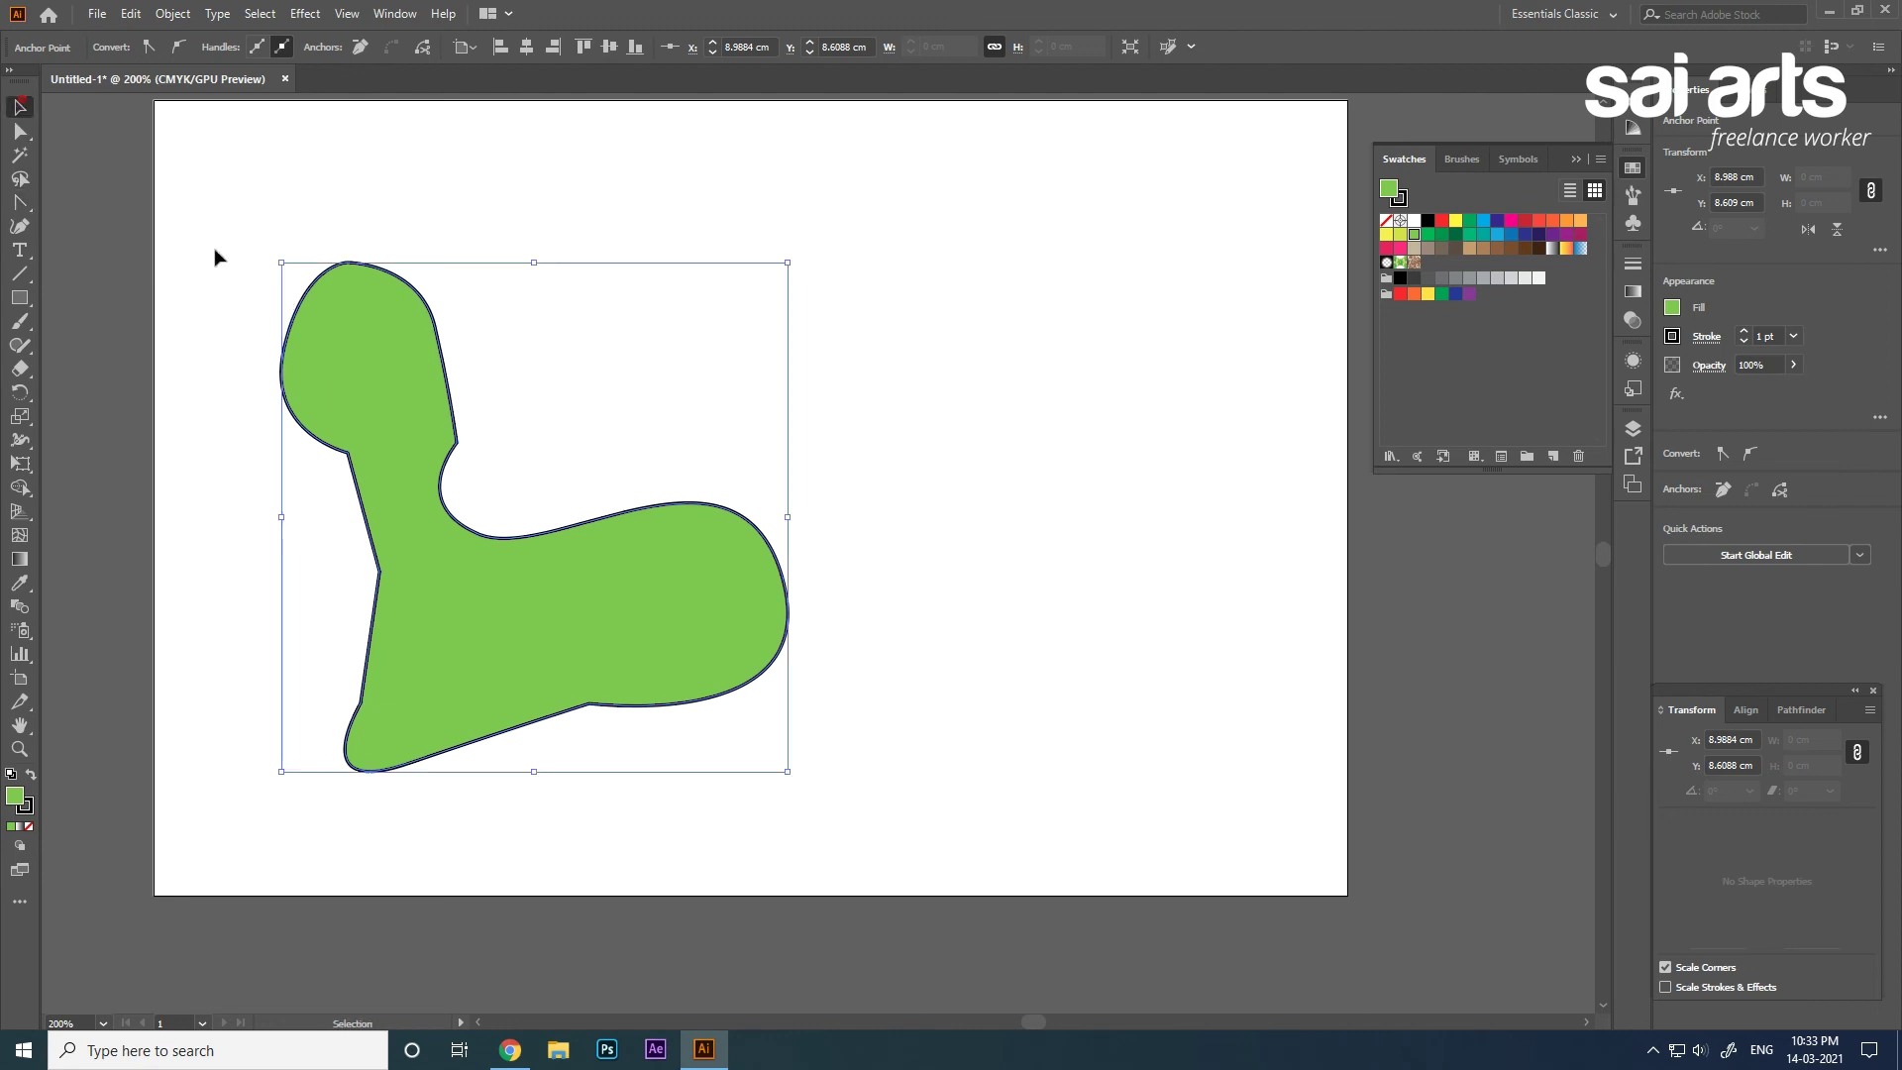
key(Delete)
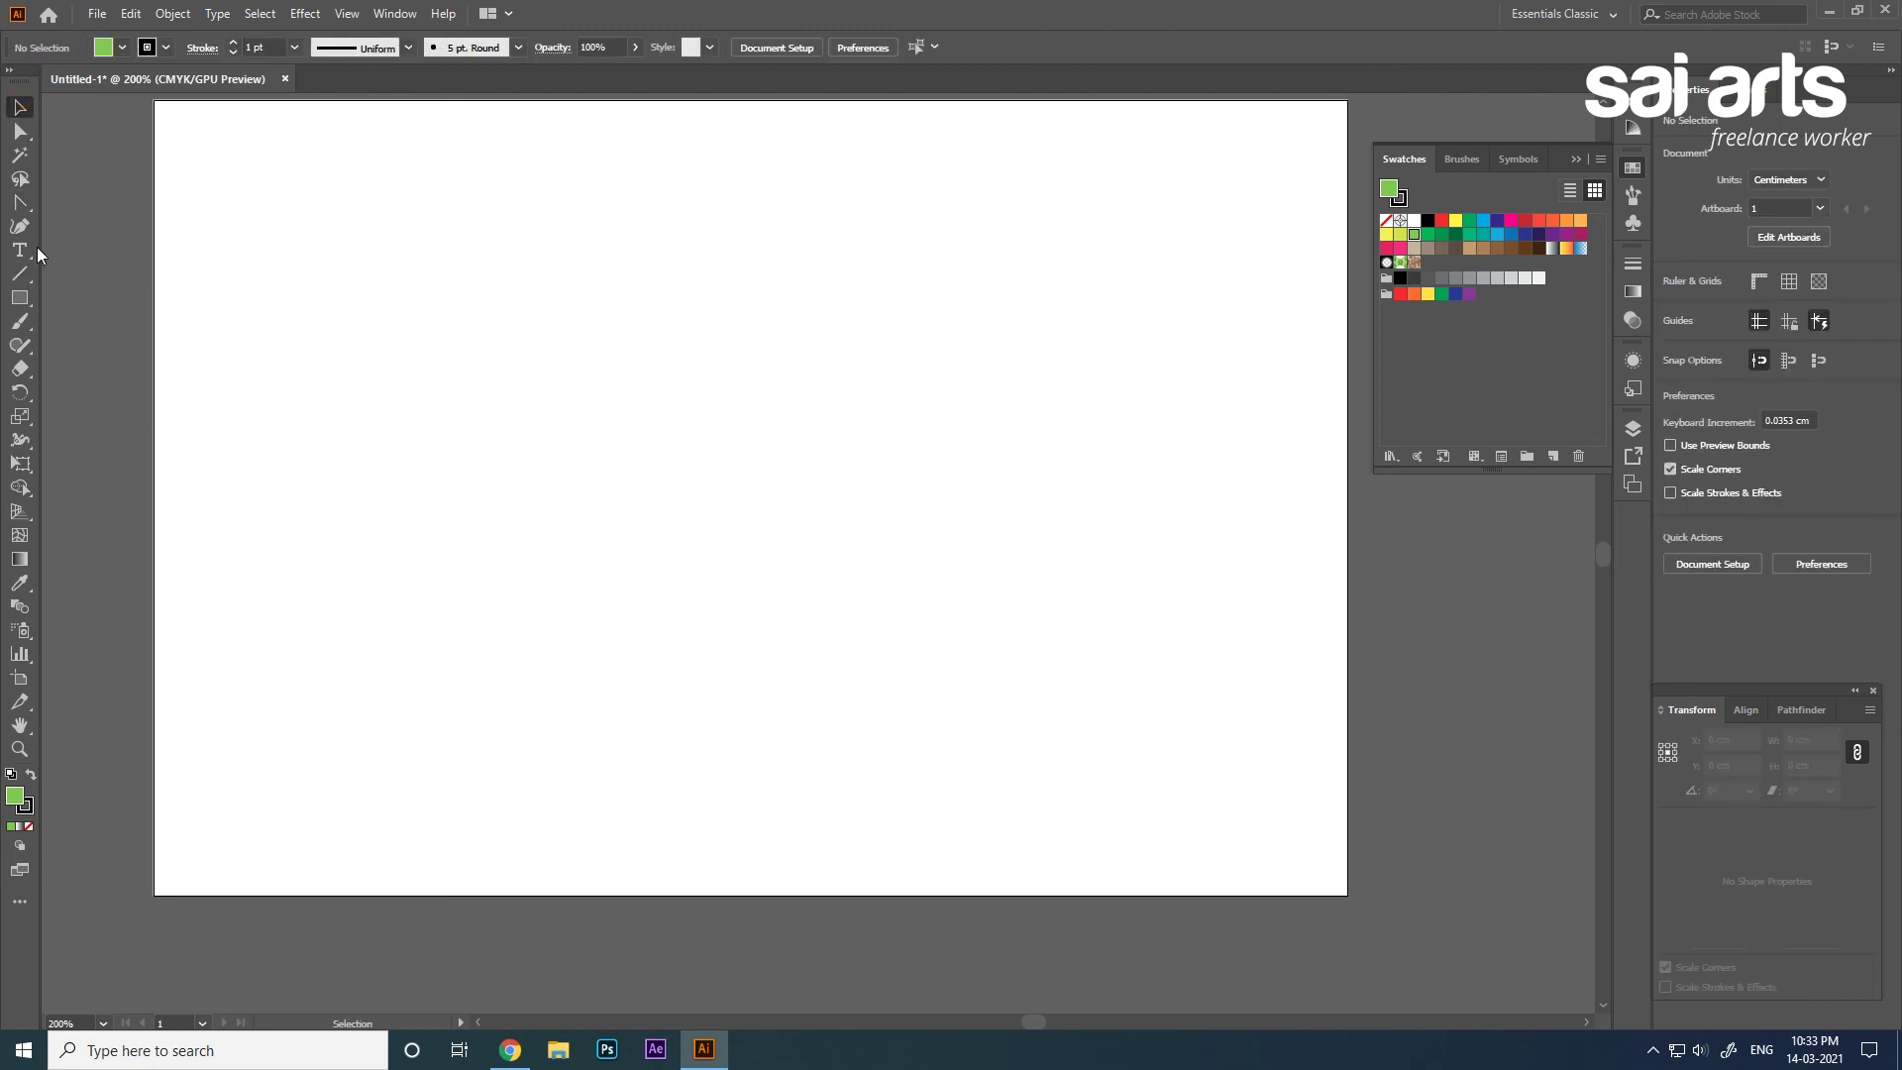
Draw a closed, roughly circular green shape about 4.1 cm wide near the artboard's center with the Curvature tool.
click(19, 227)
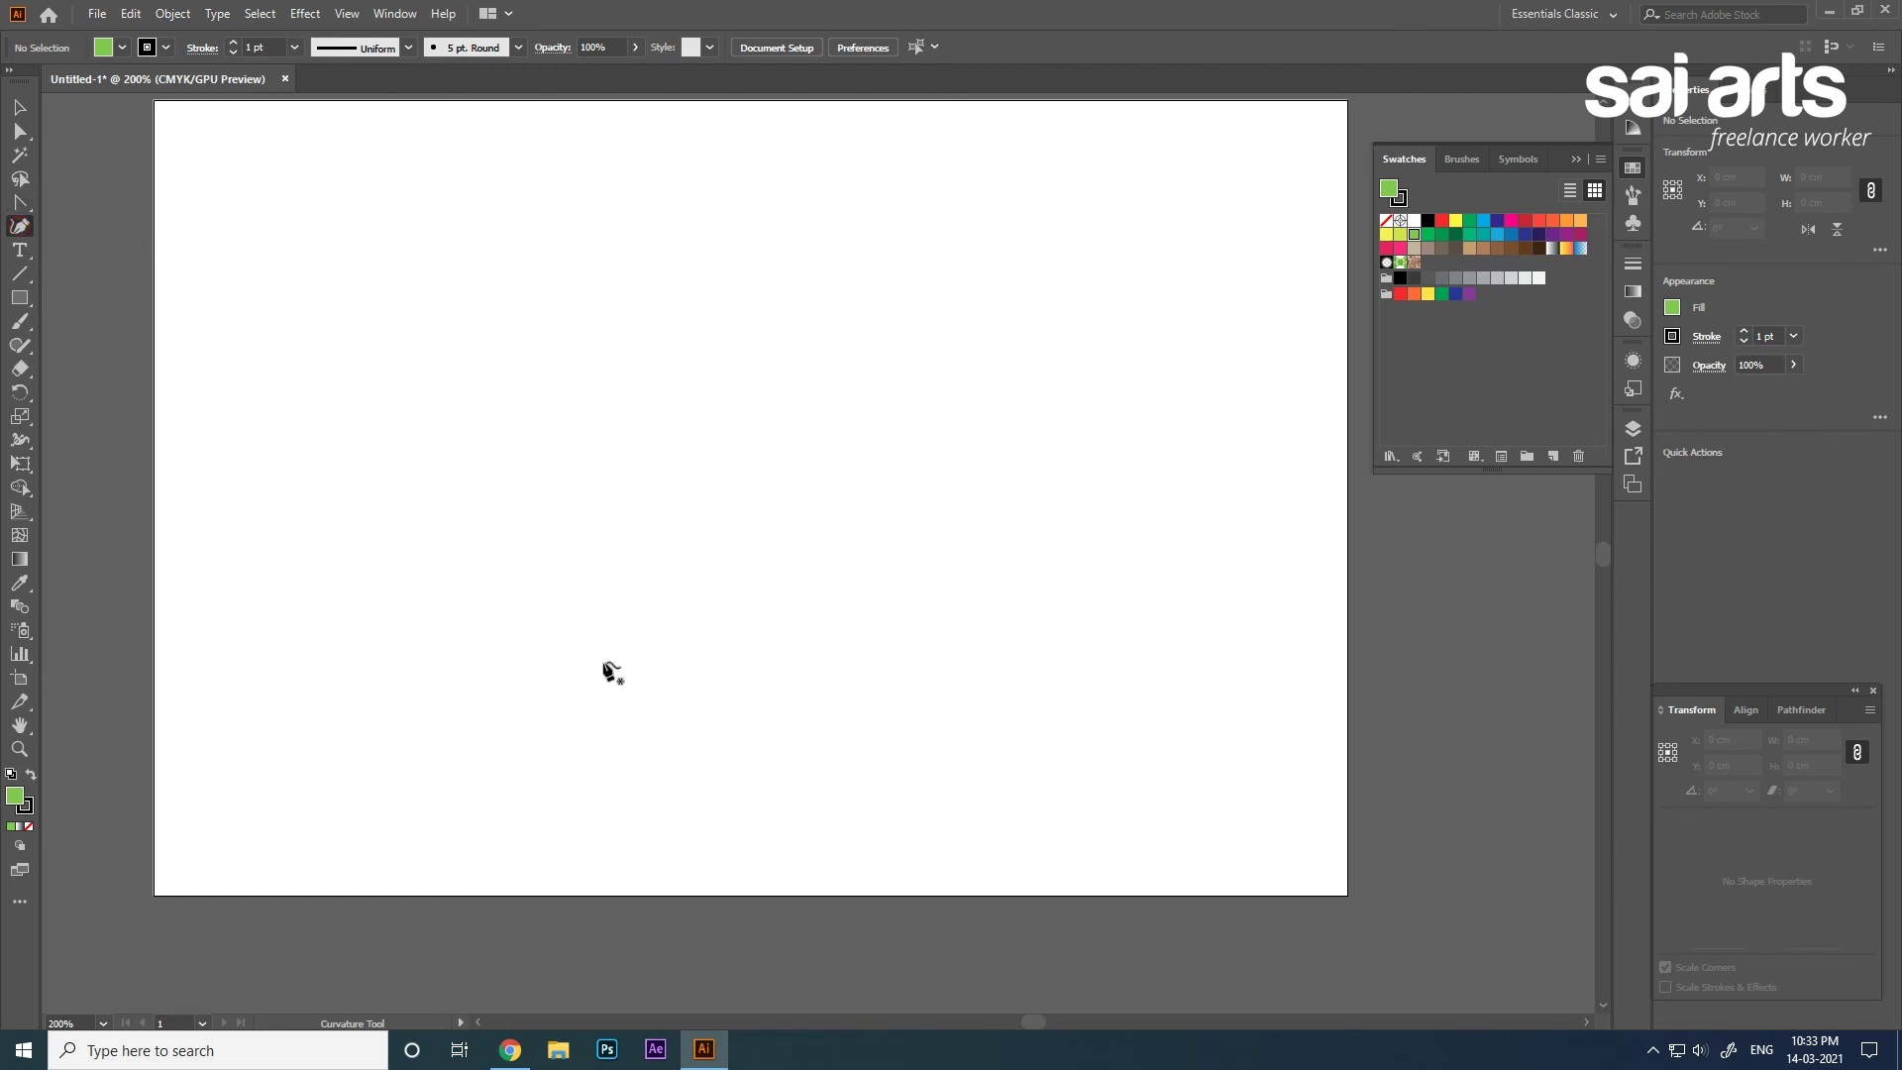
click(555, 550)
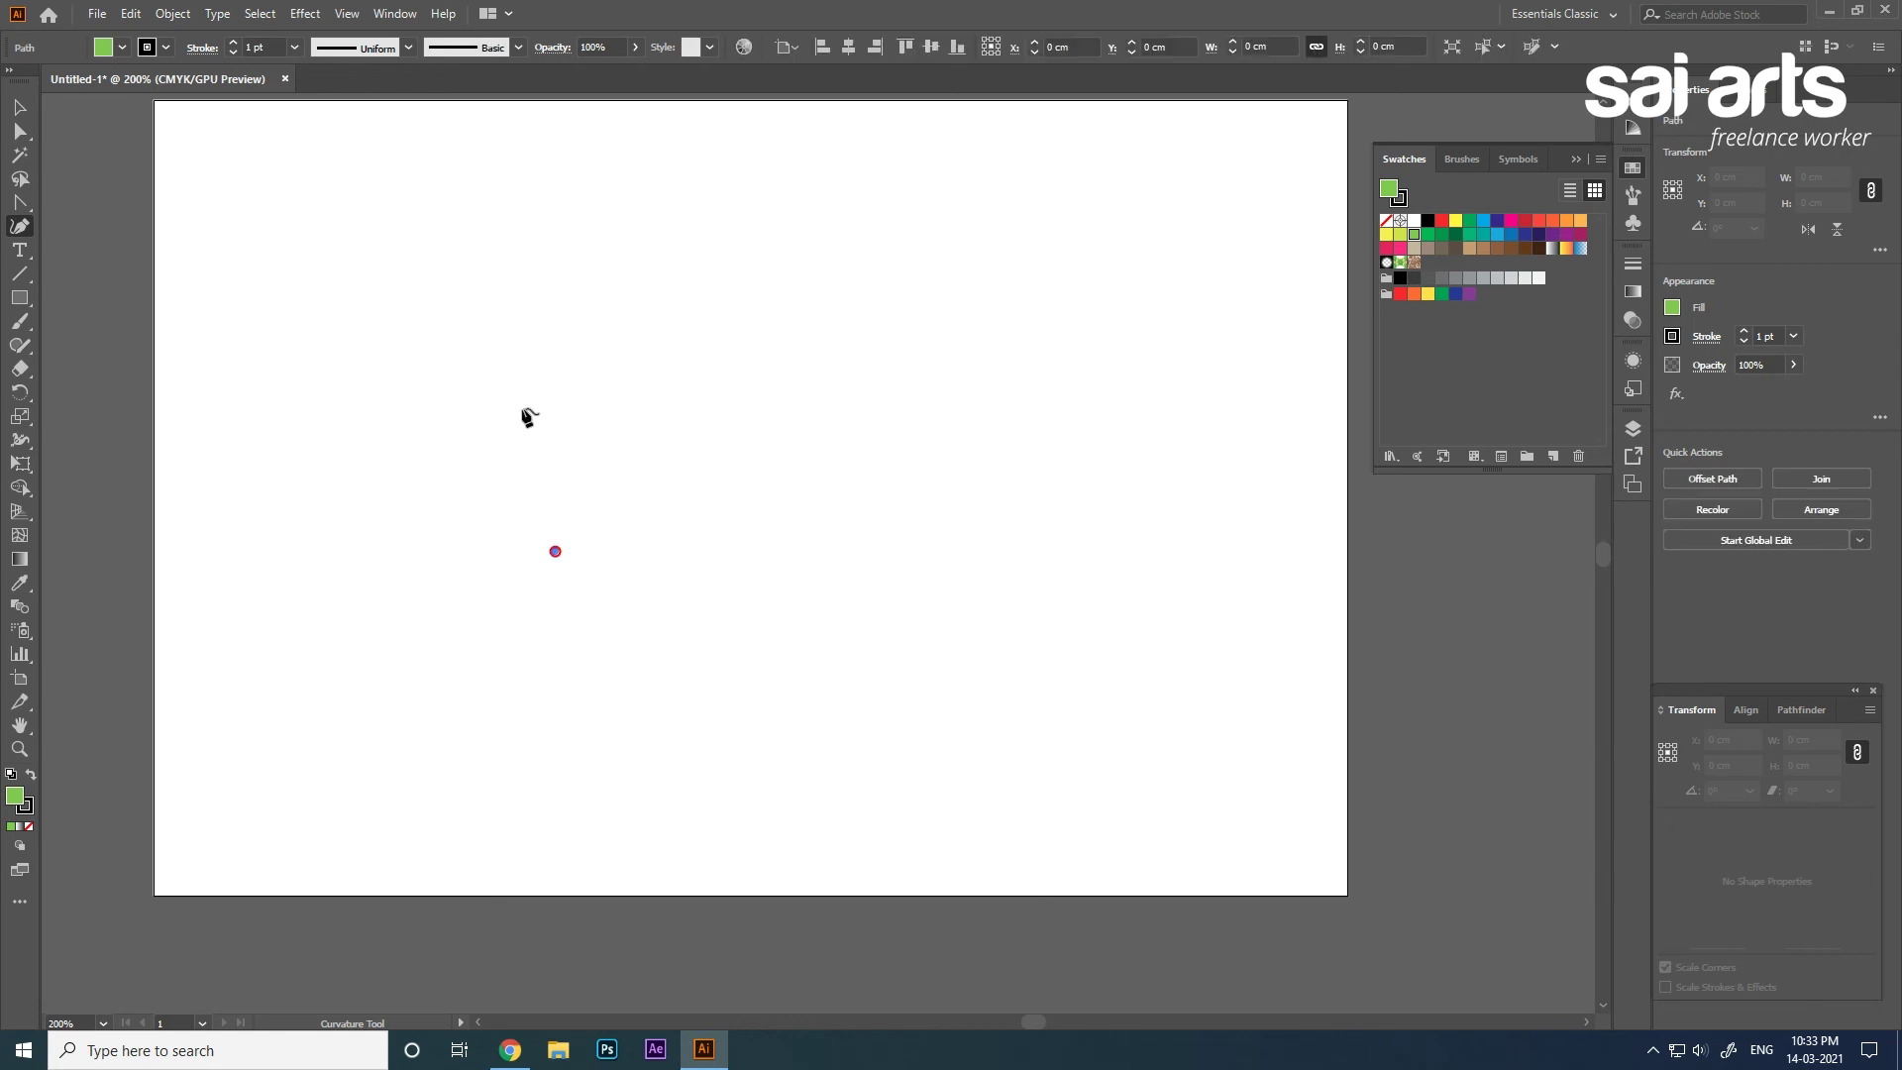
click(709, 392)
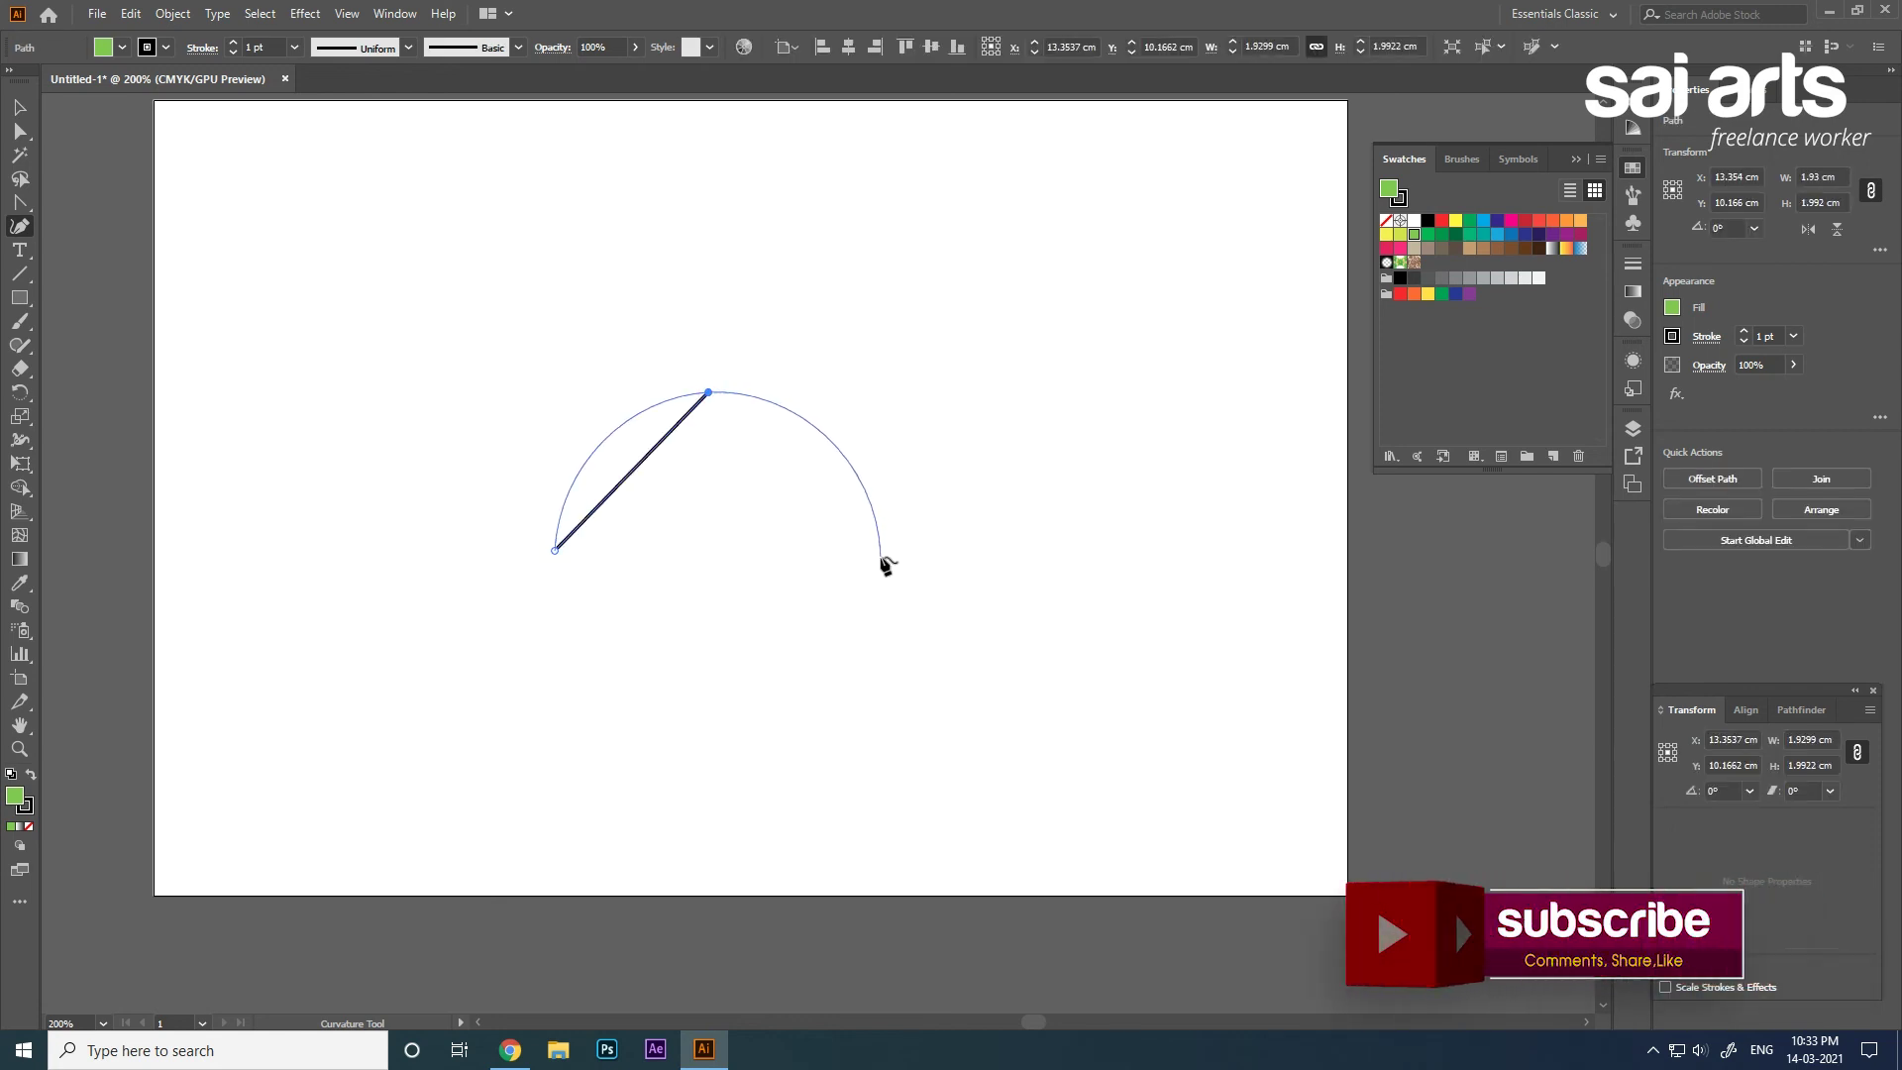
click(881, 556)
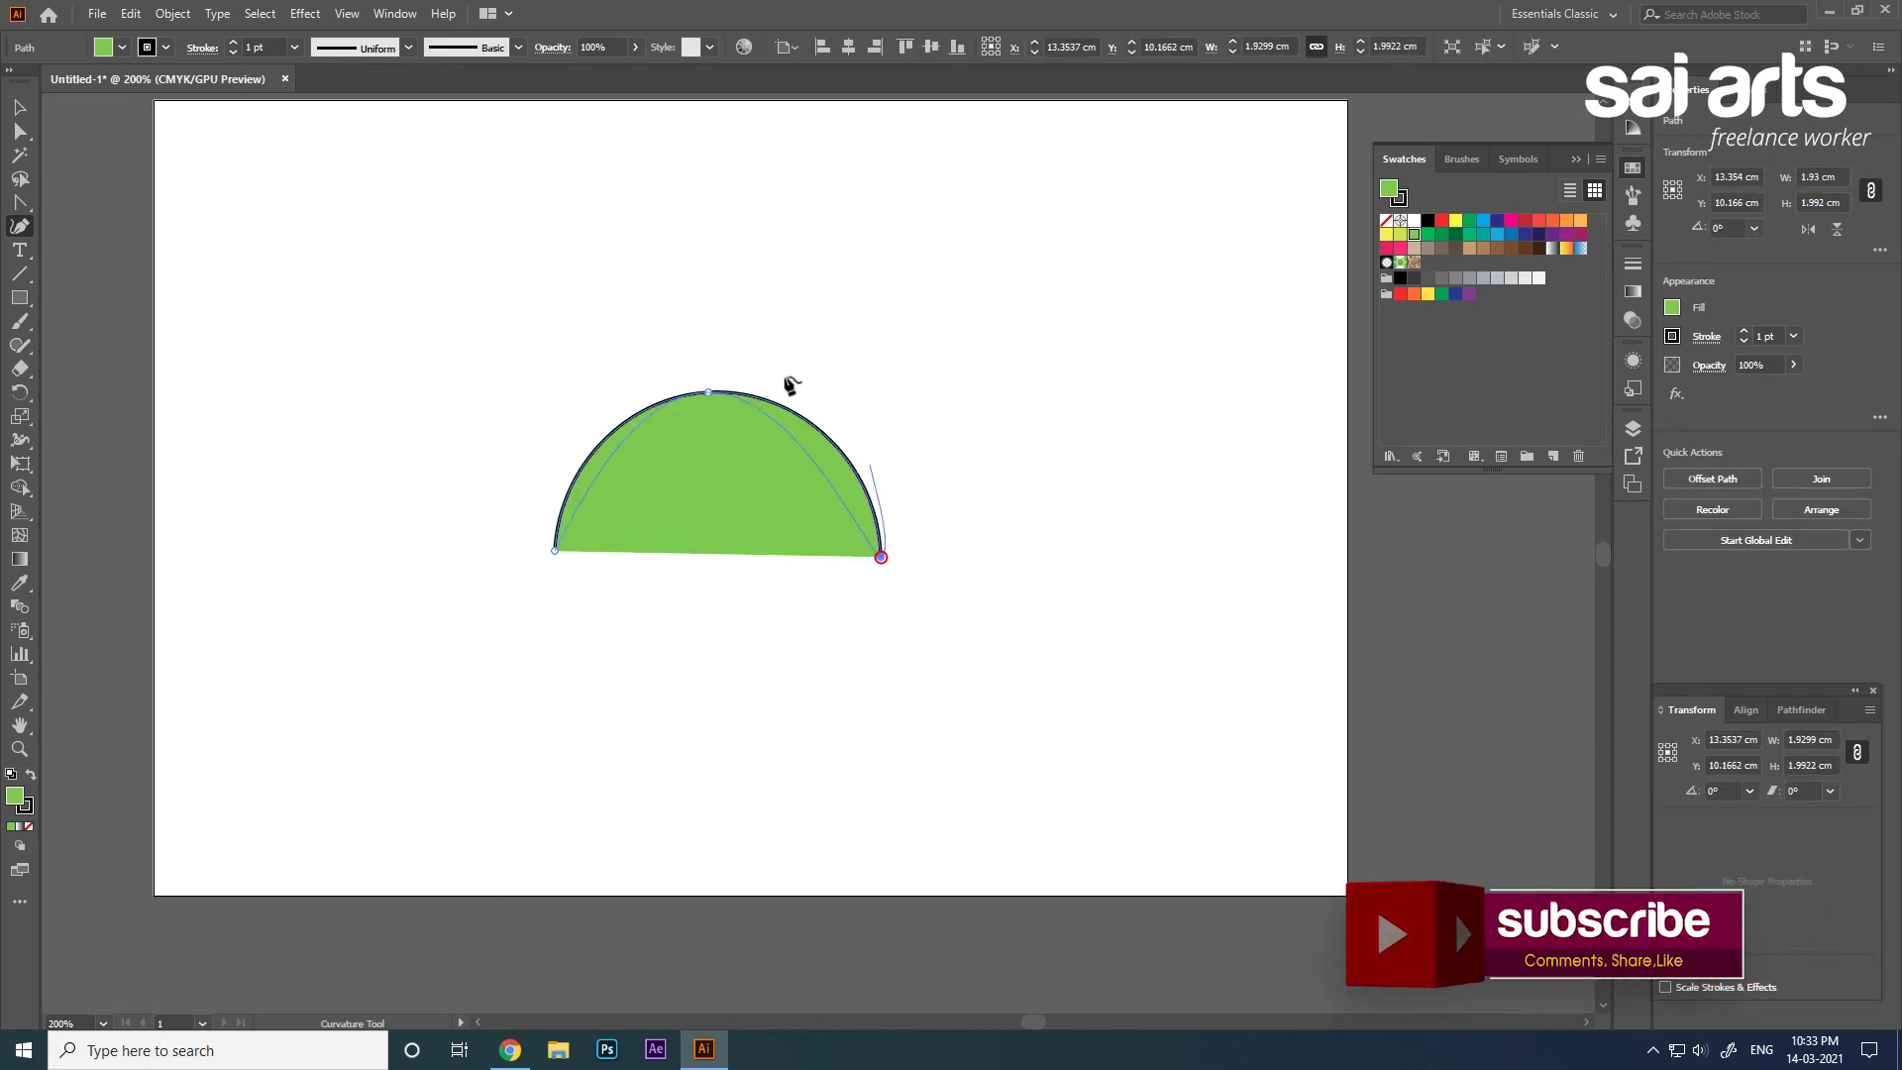
click(728, 739)
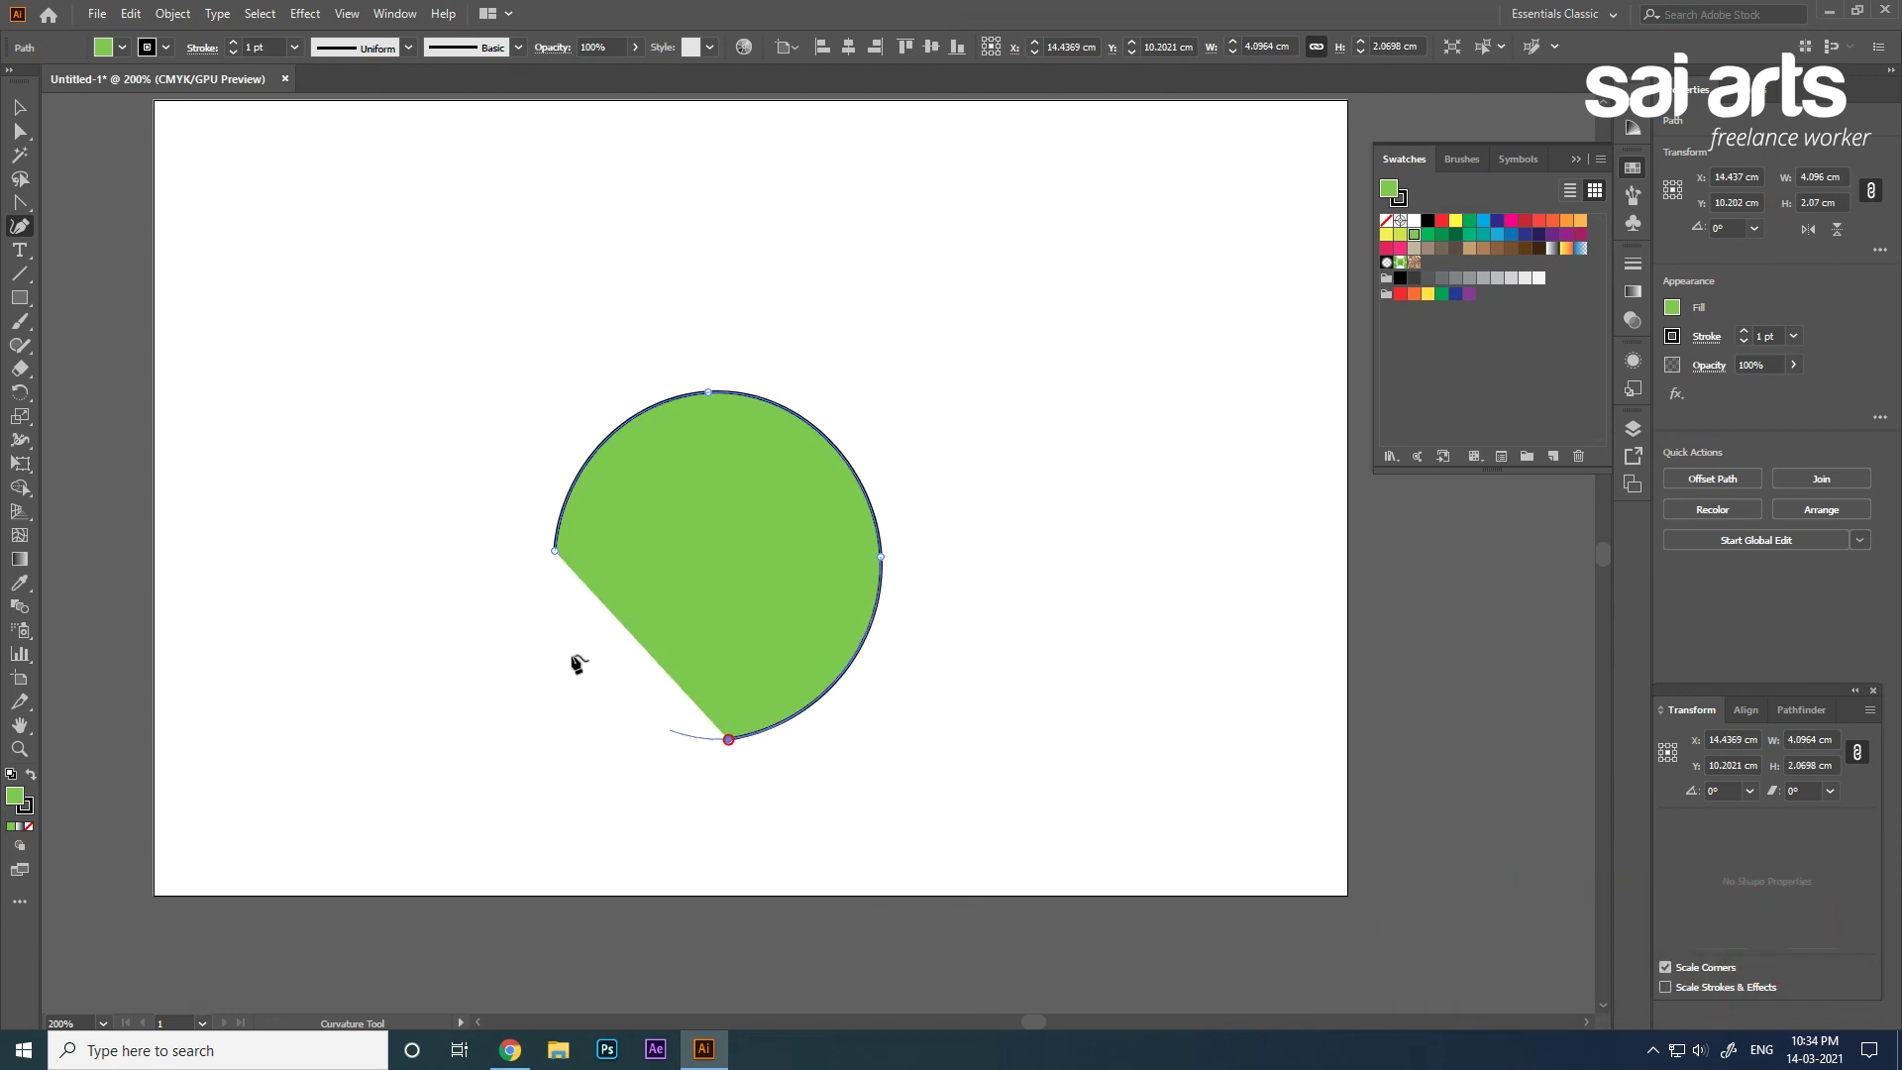
click(555, 550)
Draw a closed, wavy green shape about 4.3 cm wide and 8.8 cm high beside the circle with the Curvature tool.
click(918, 292)
click(1066, 246)
click(1170, 500)
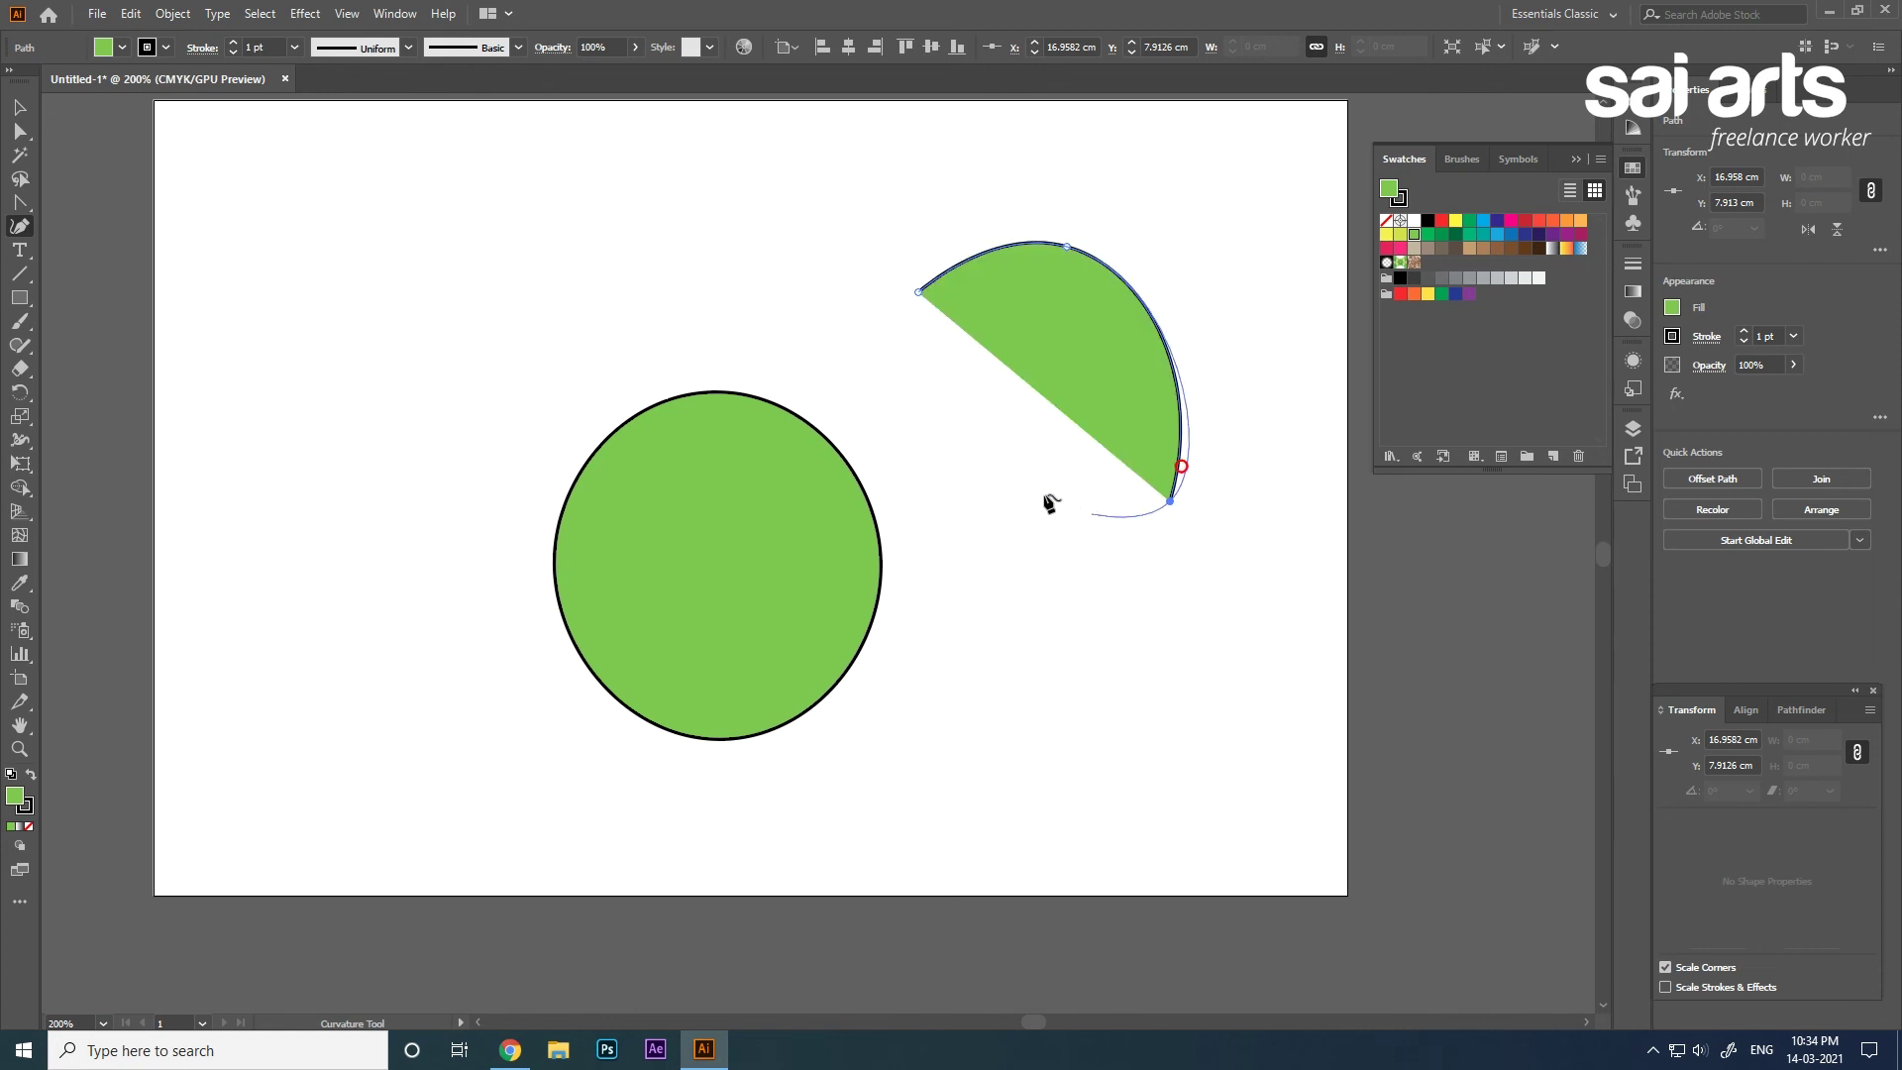
click(998, 573)
click(994, 736)
click(1154, 733)
click(1098, 882)
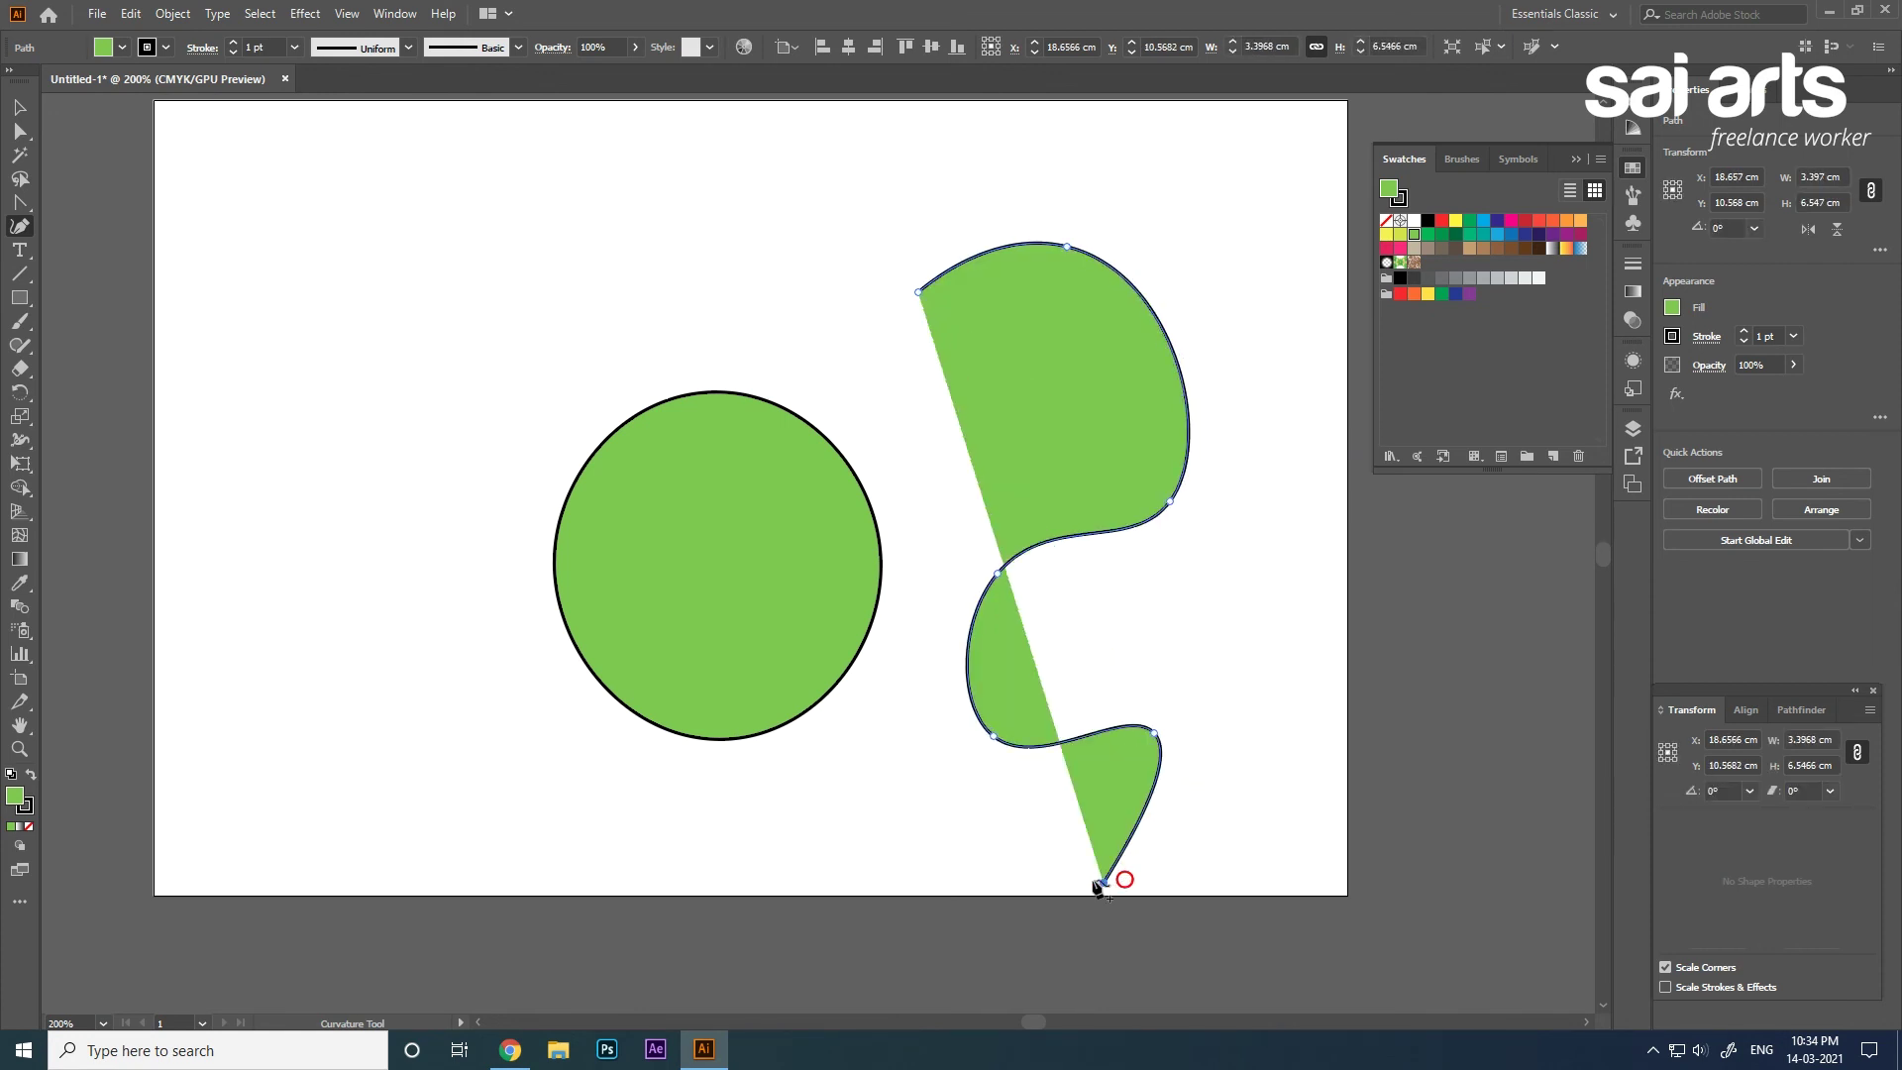
click(922, 827)
click(917, 475)
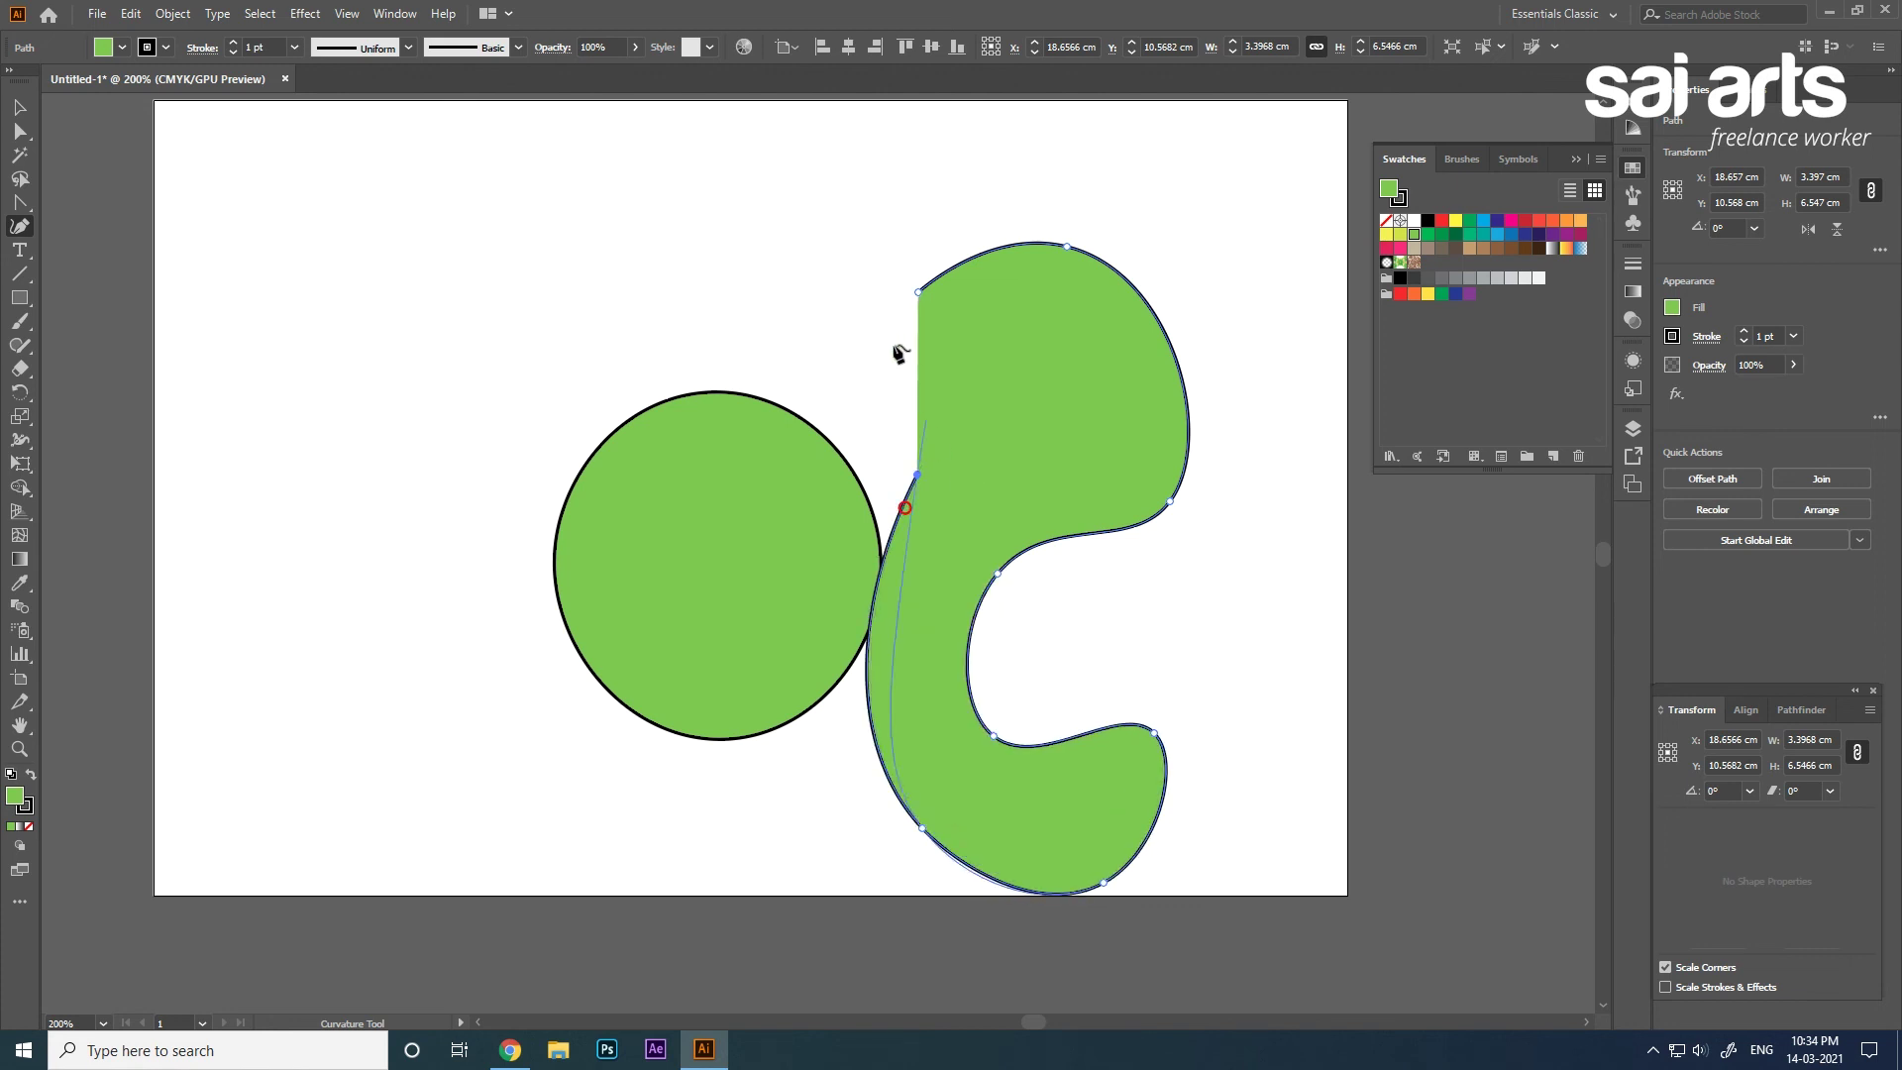
click(844, 304)
click(870, 198)
click(934, 219)
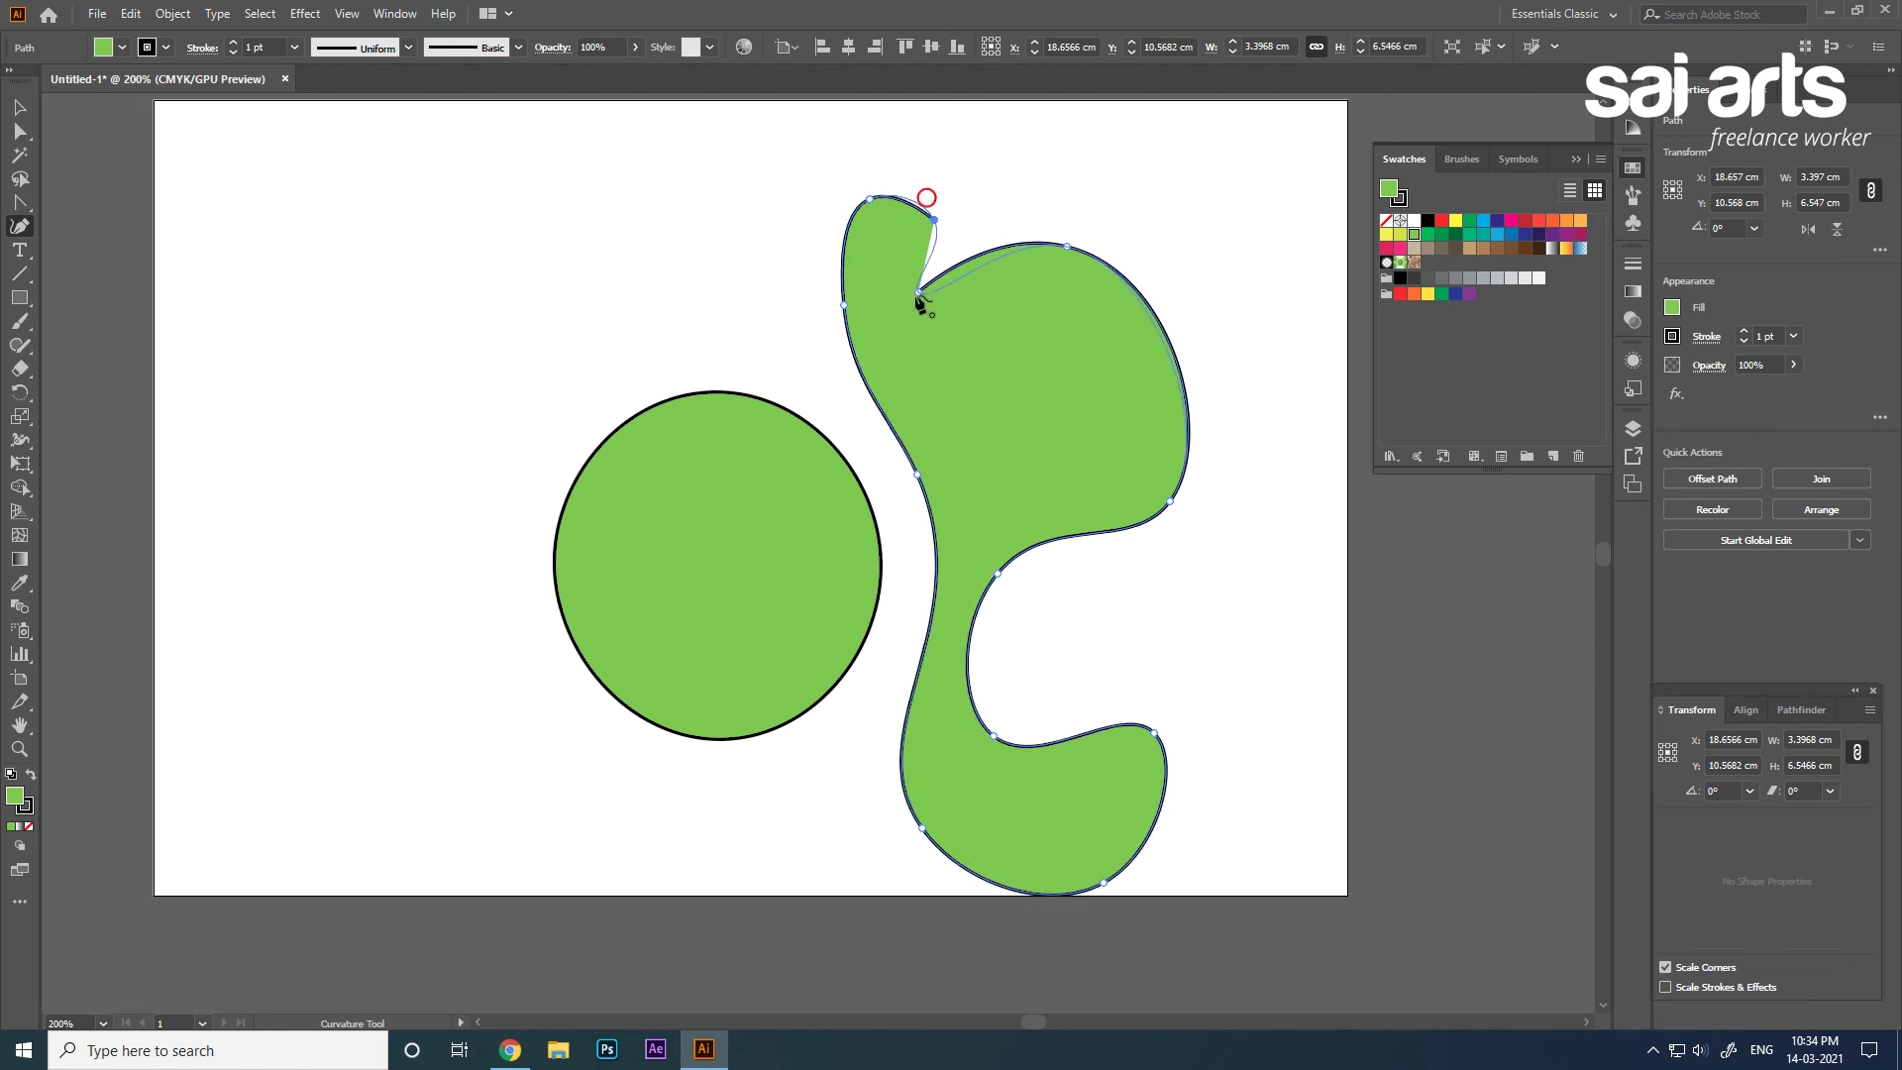
click(918, 293)
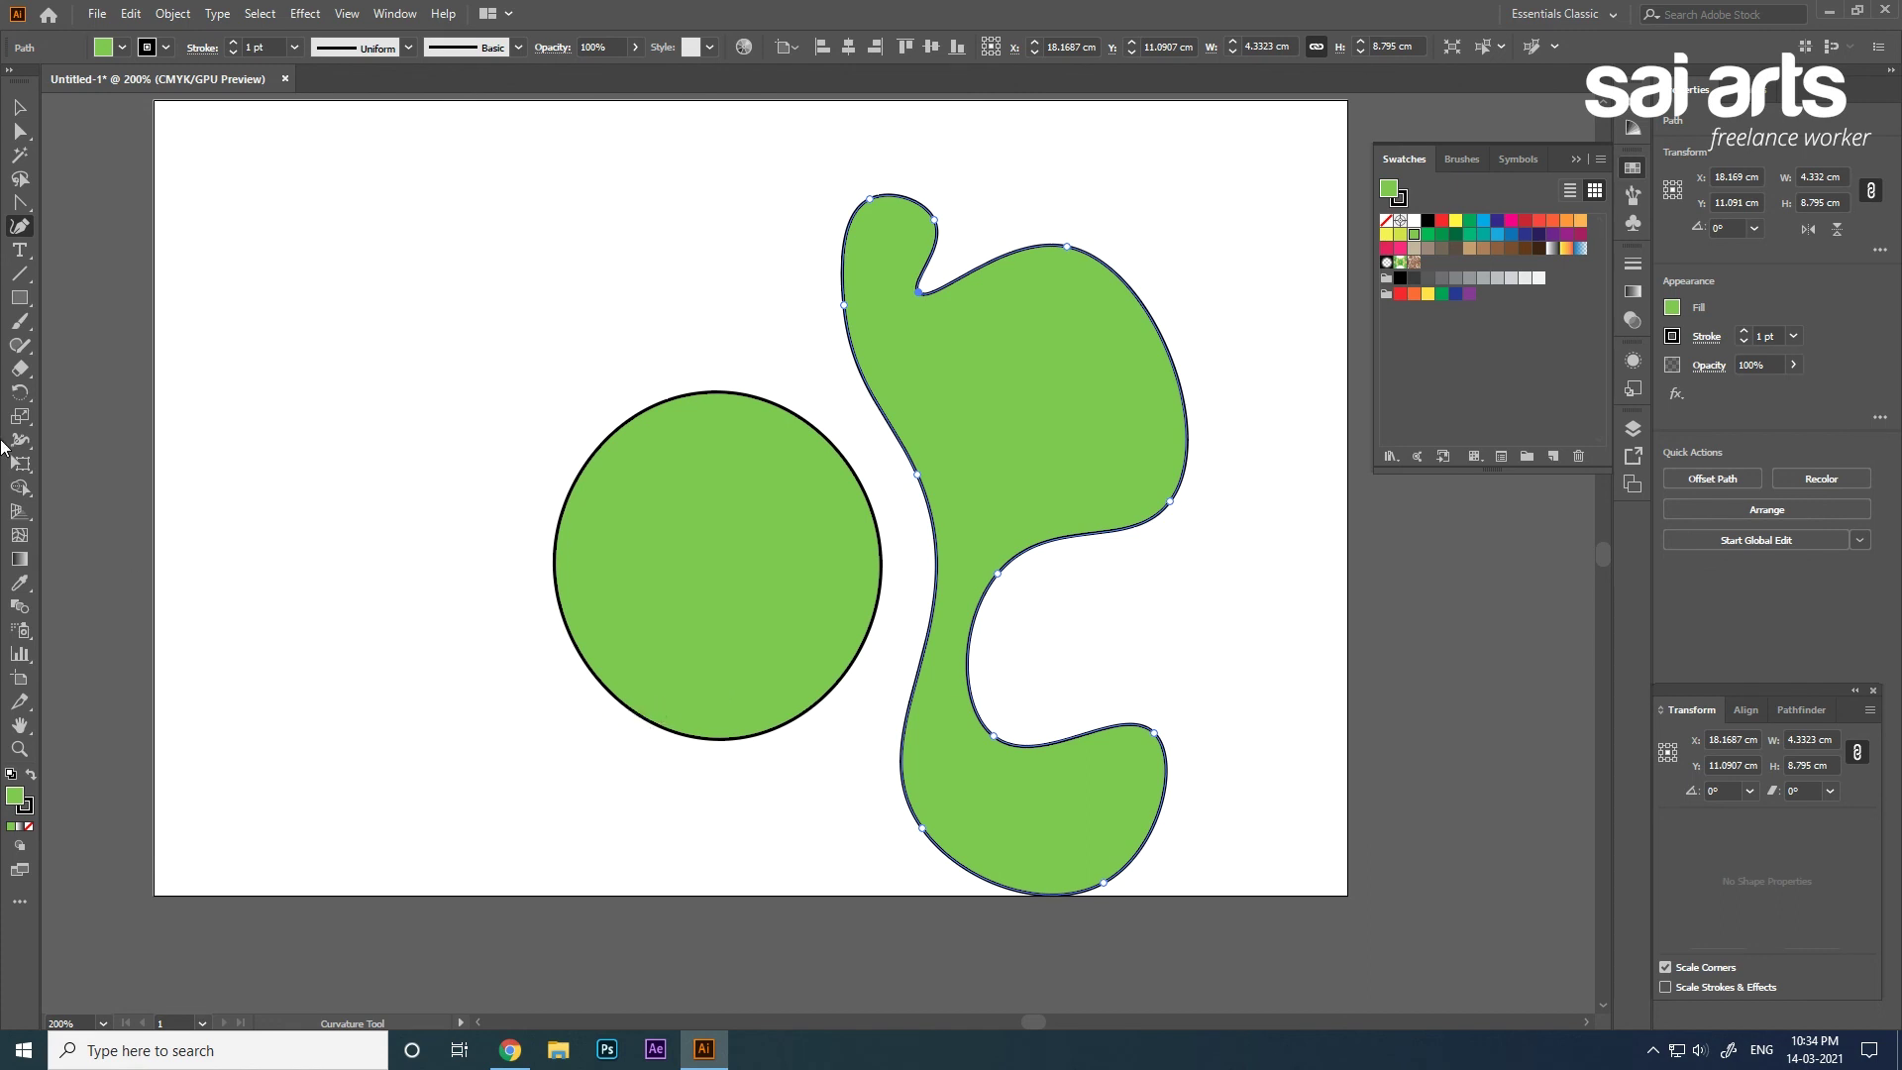
Move the circle toward the artboard's left side and shift the wavy shape slightly up and left with the Selection tool.
click(20, 107)
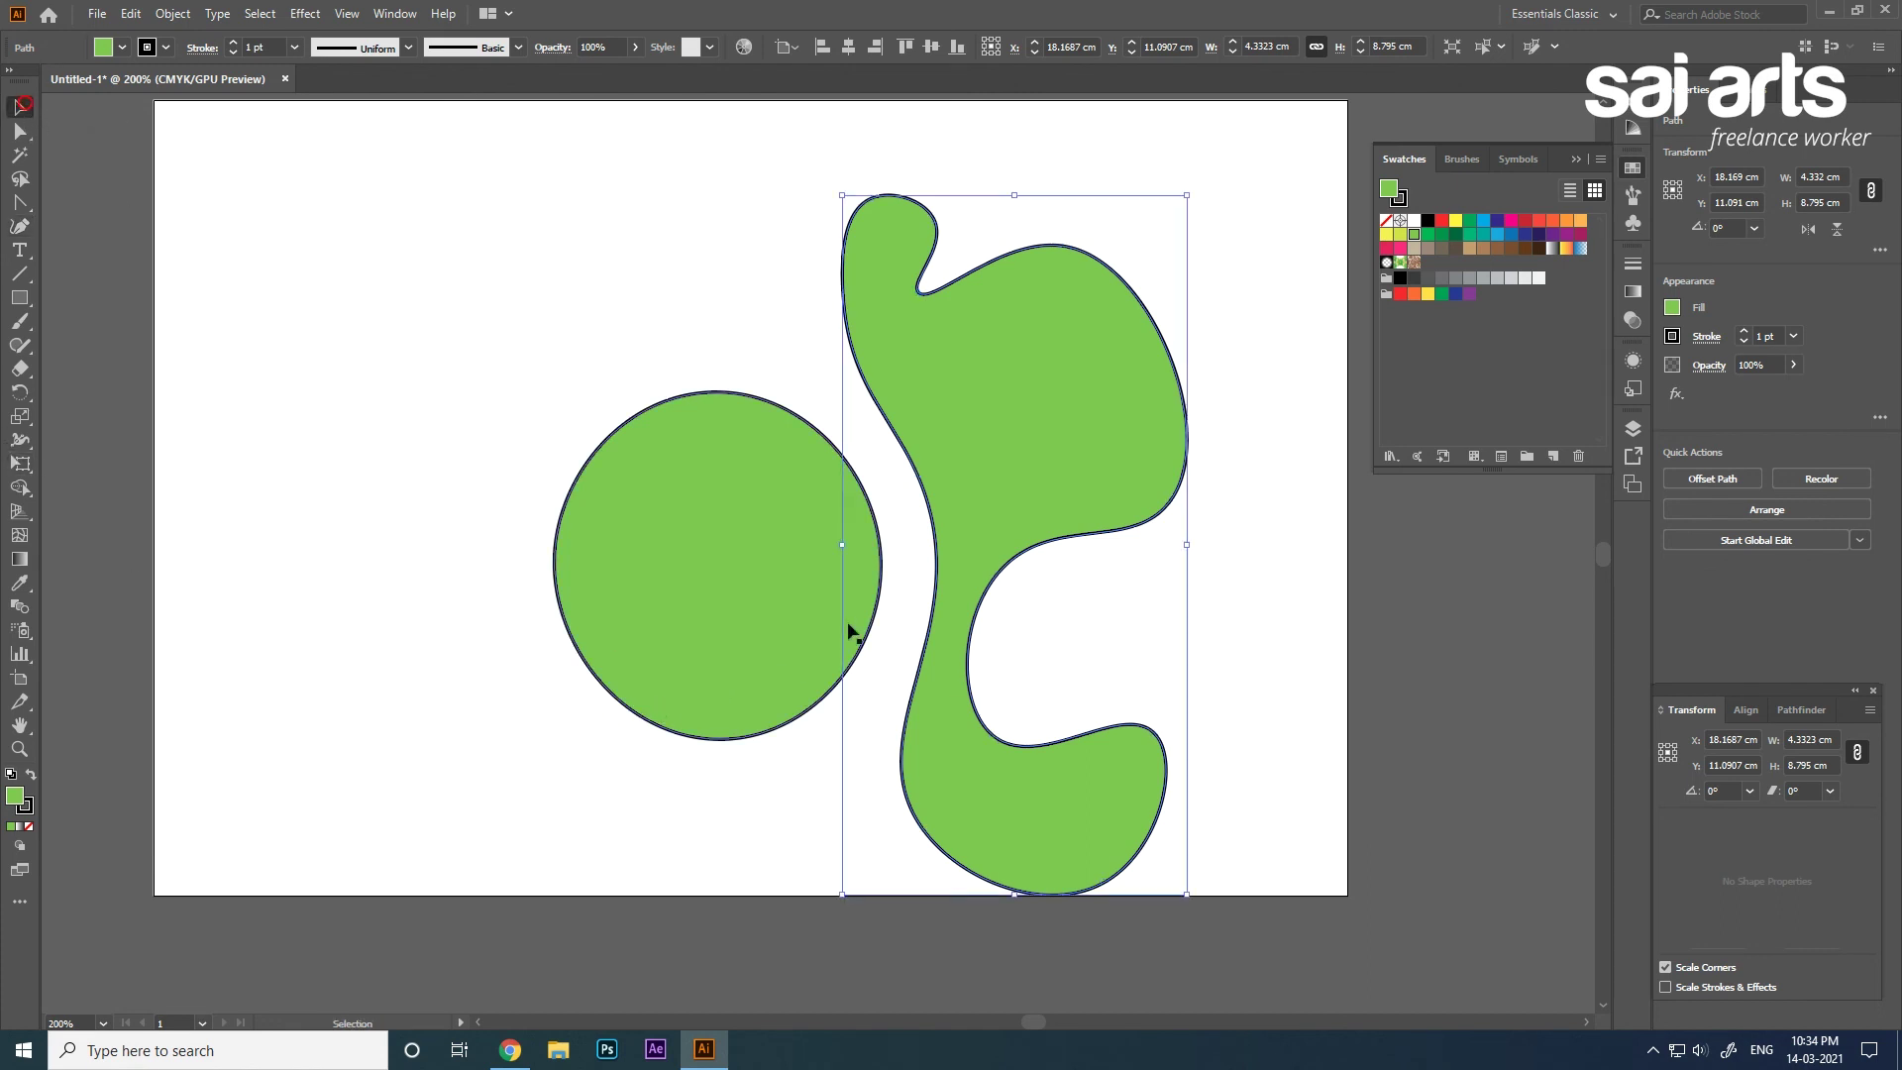
drag(849, 628, 686, 574)
drag(1046, 410, 995, 386)
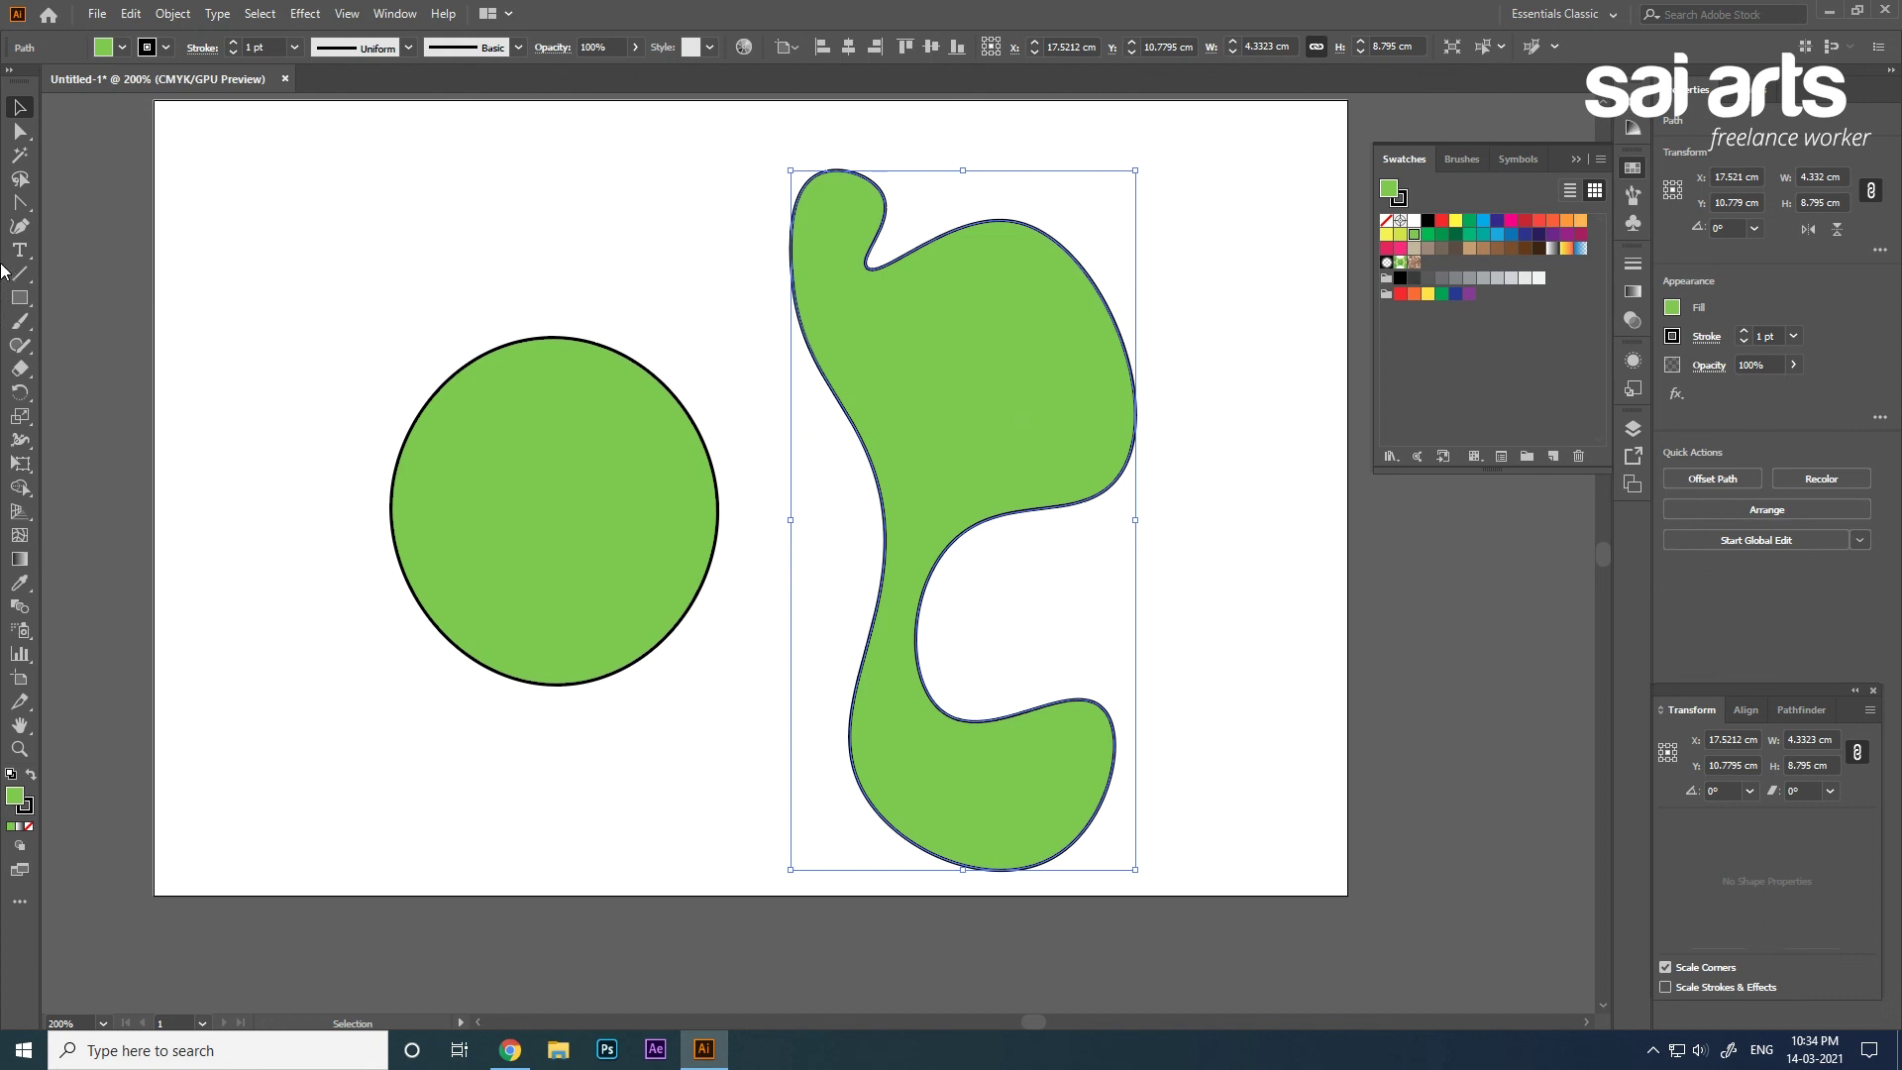
click(20, 202)
click(63, 202)
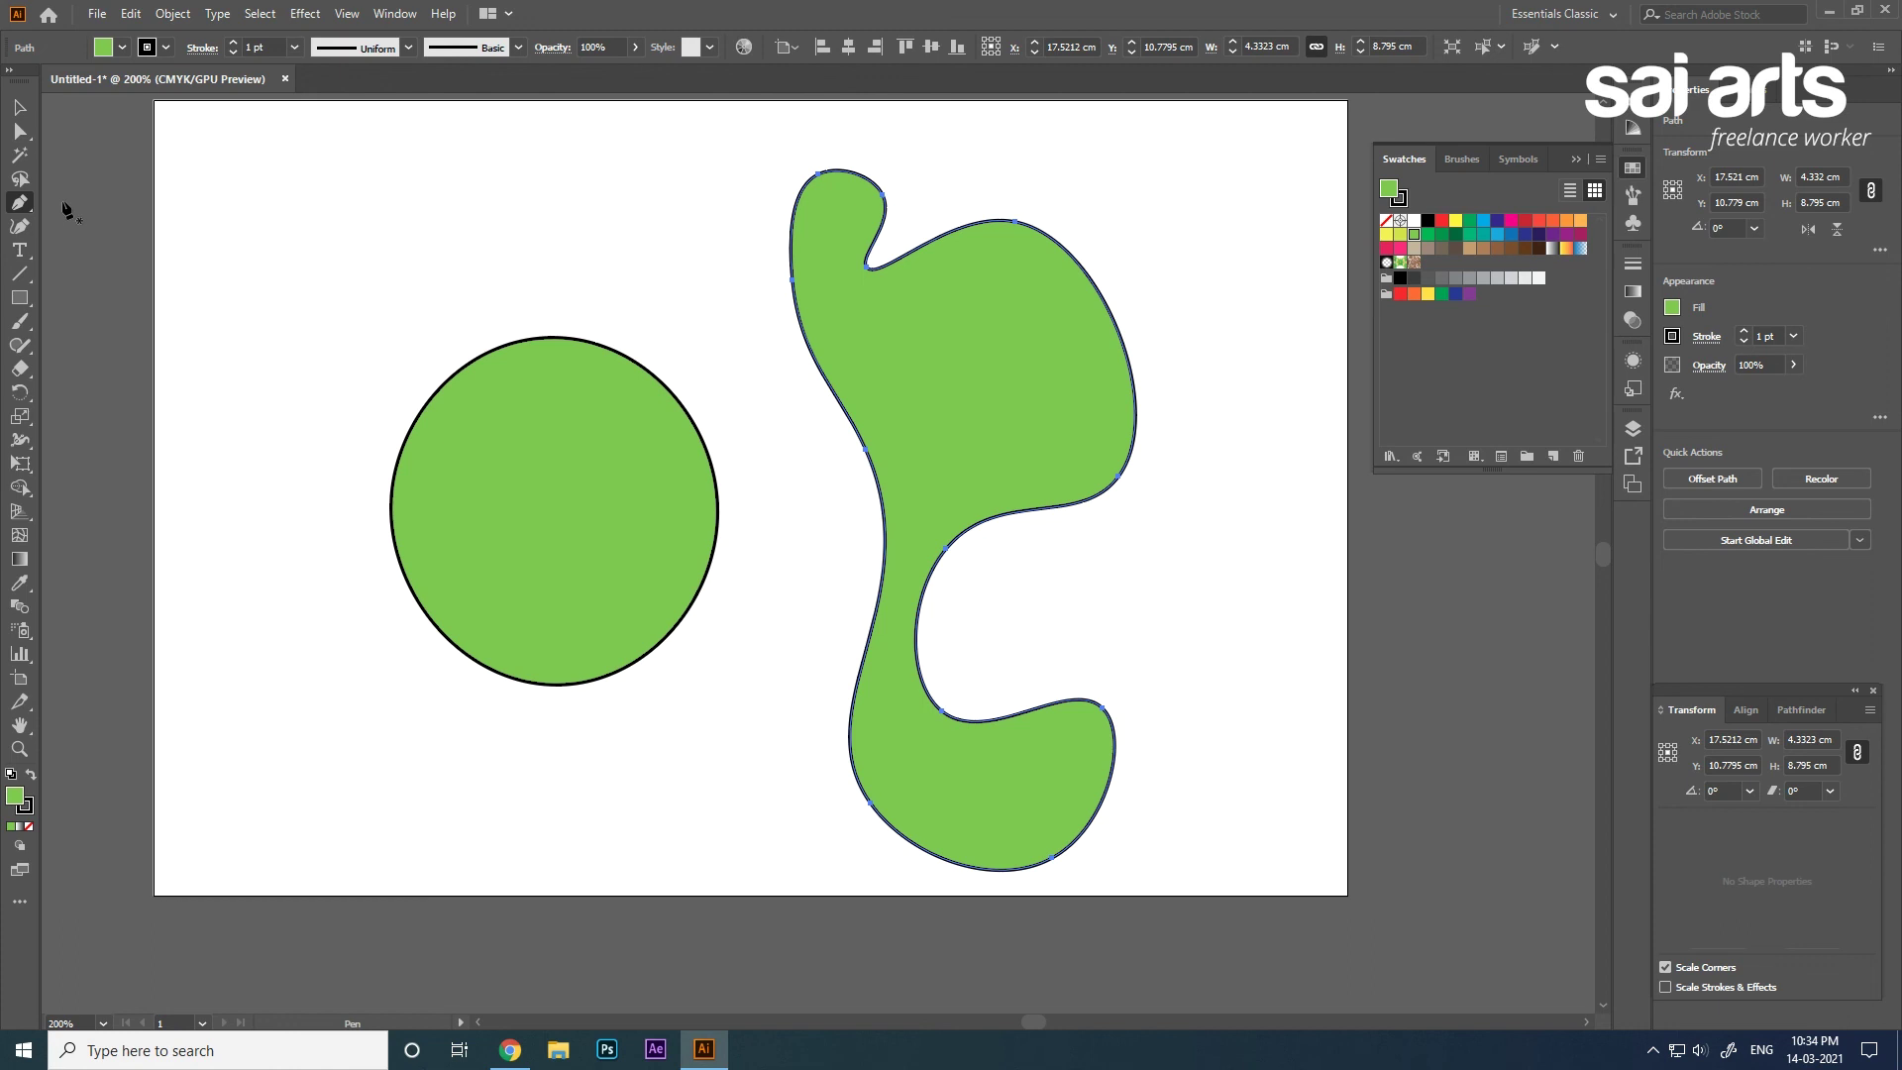
click(19, 106)
drag(589, 495, 550, 532)
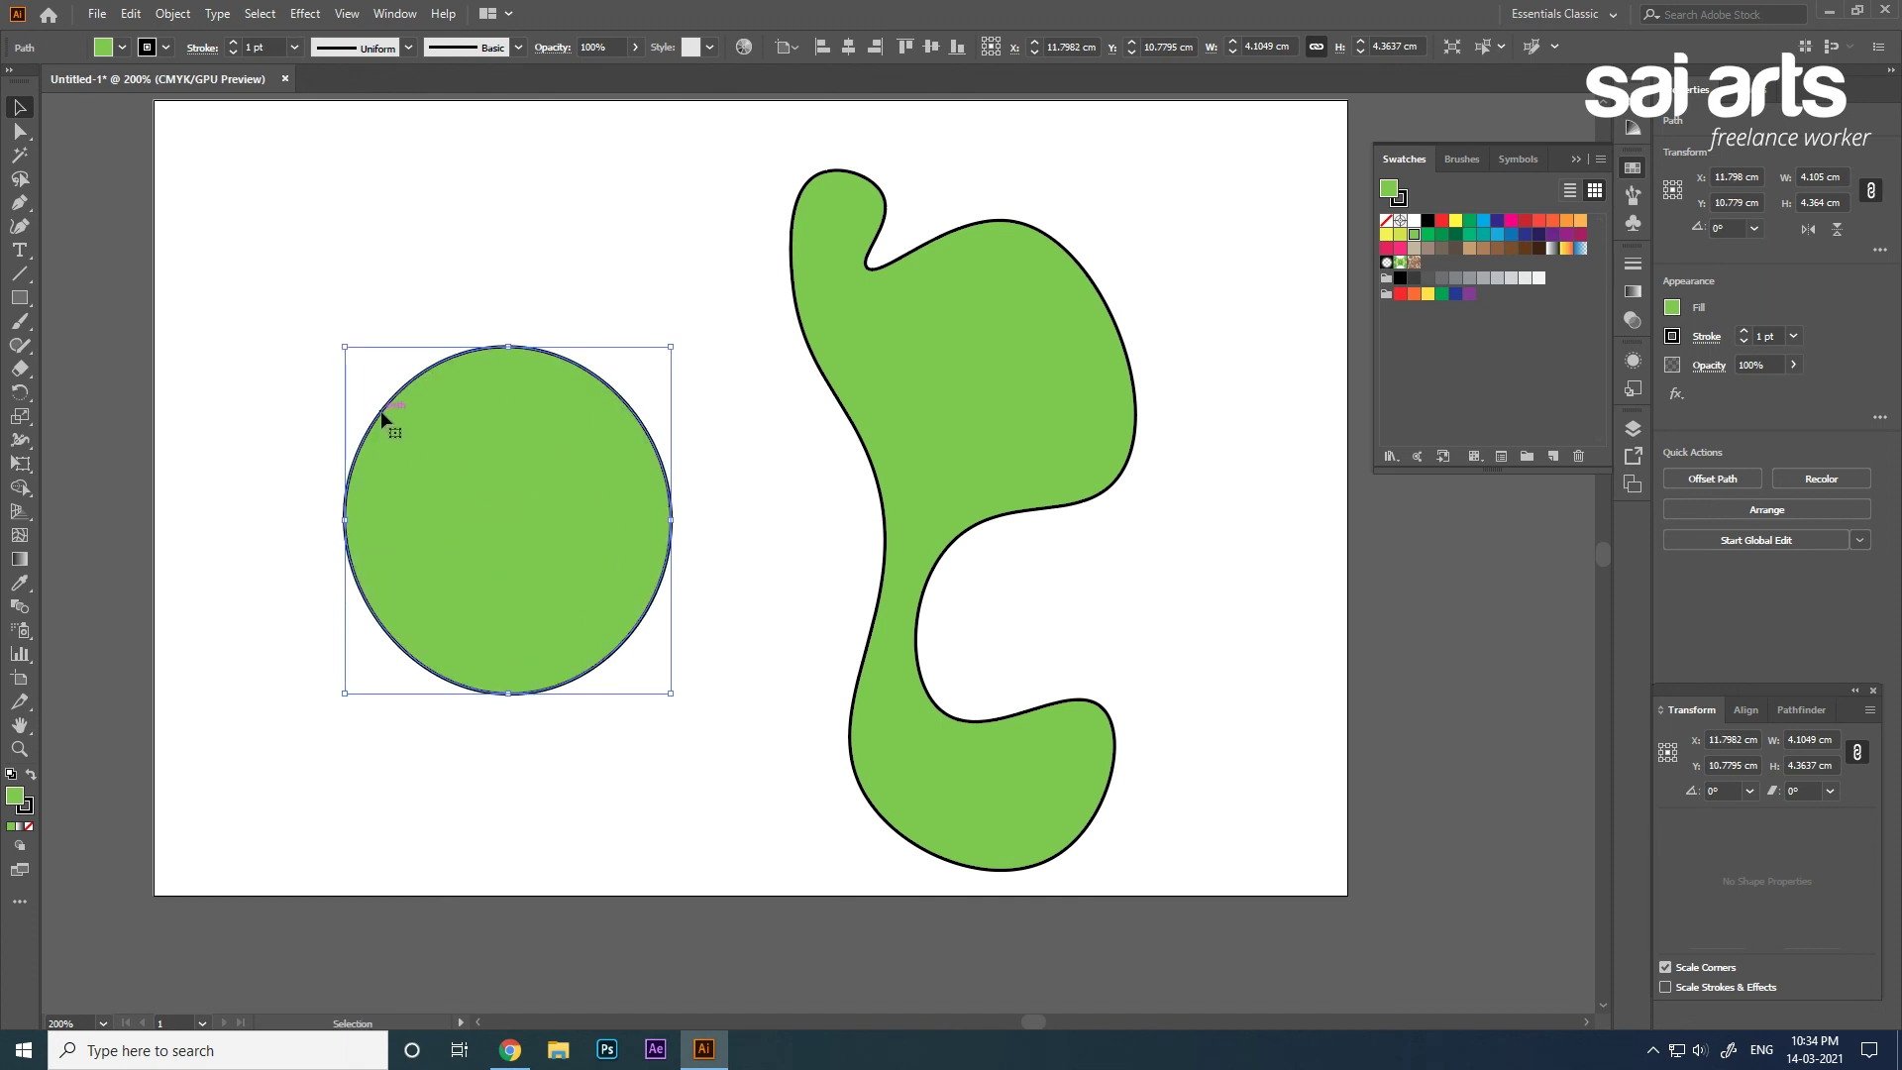
Give the circle a red fill and a tan stroke from the swatches.
click(117, 50)
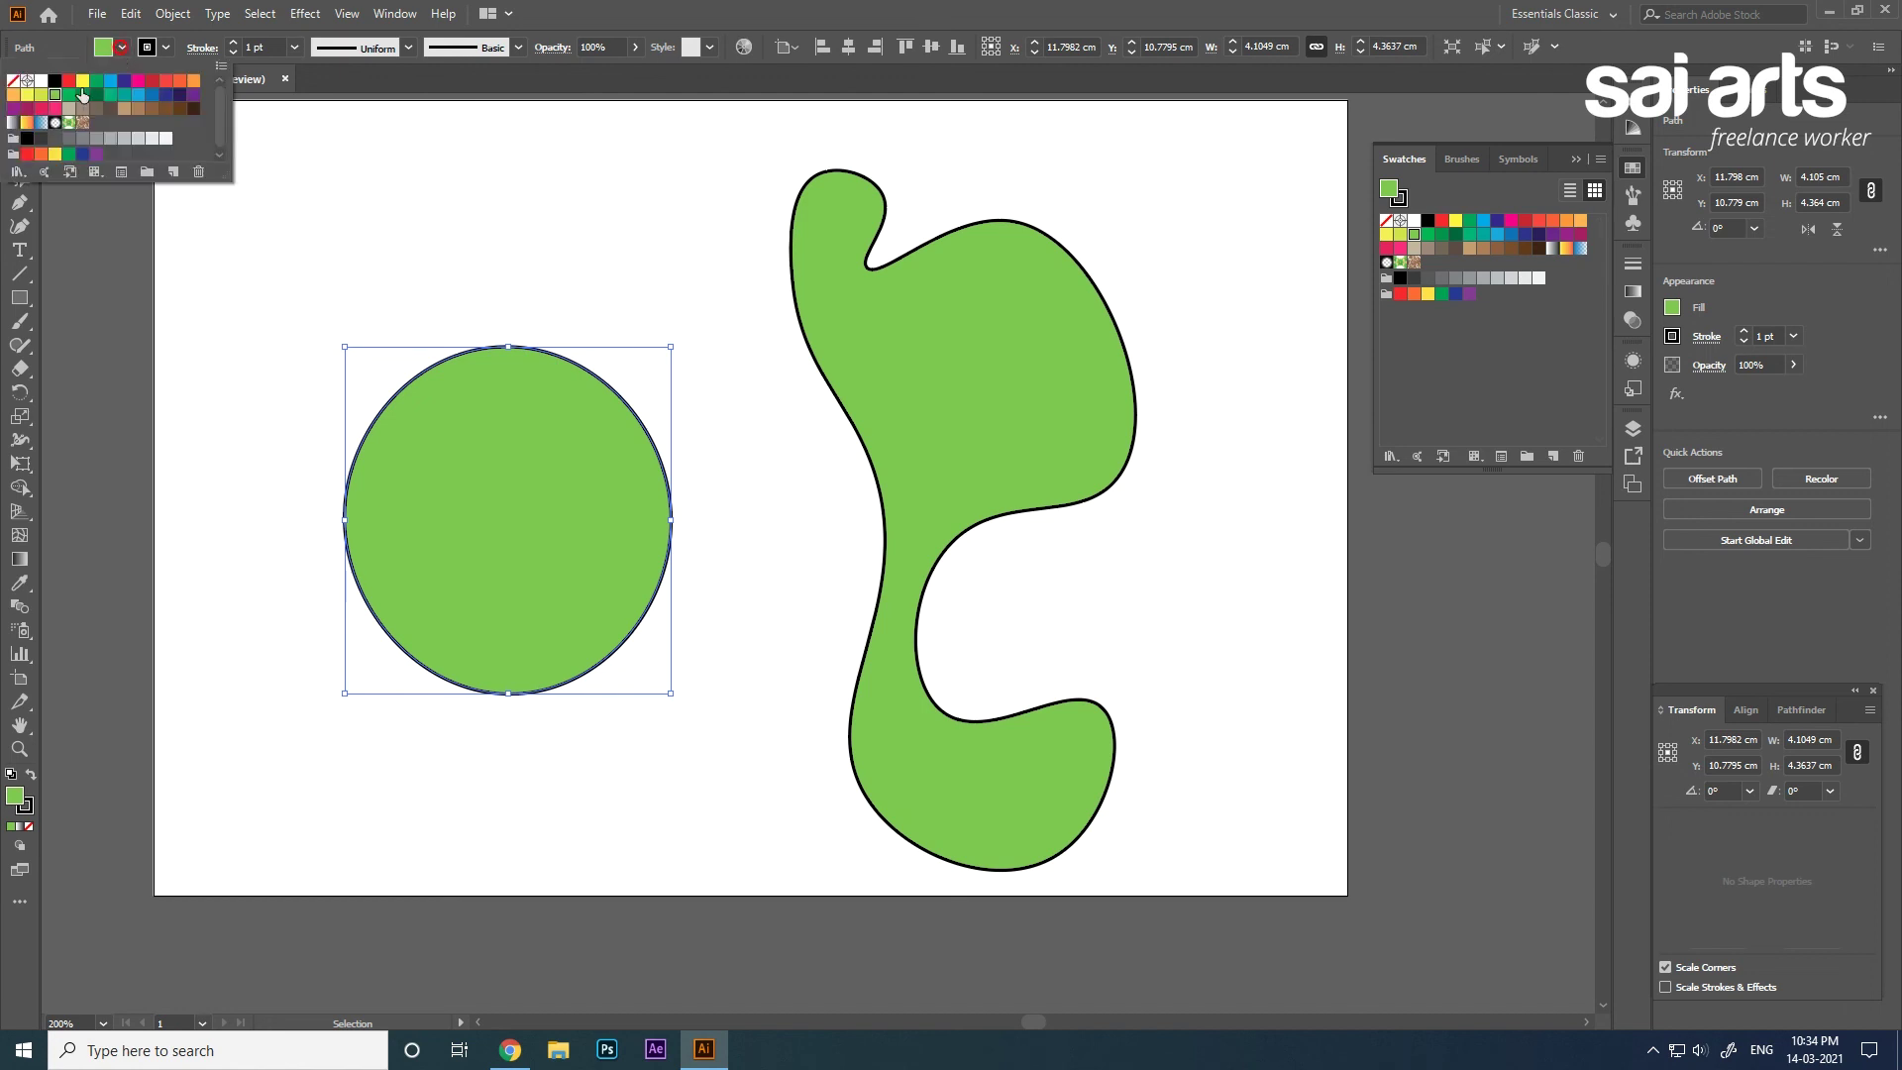
click(68, 80)
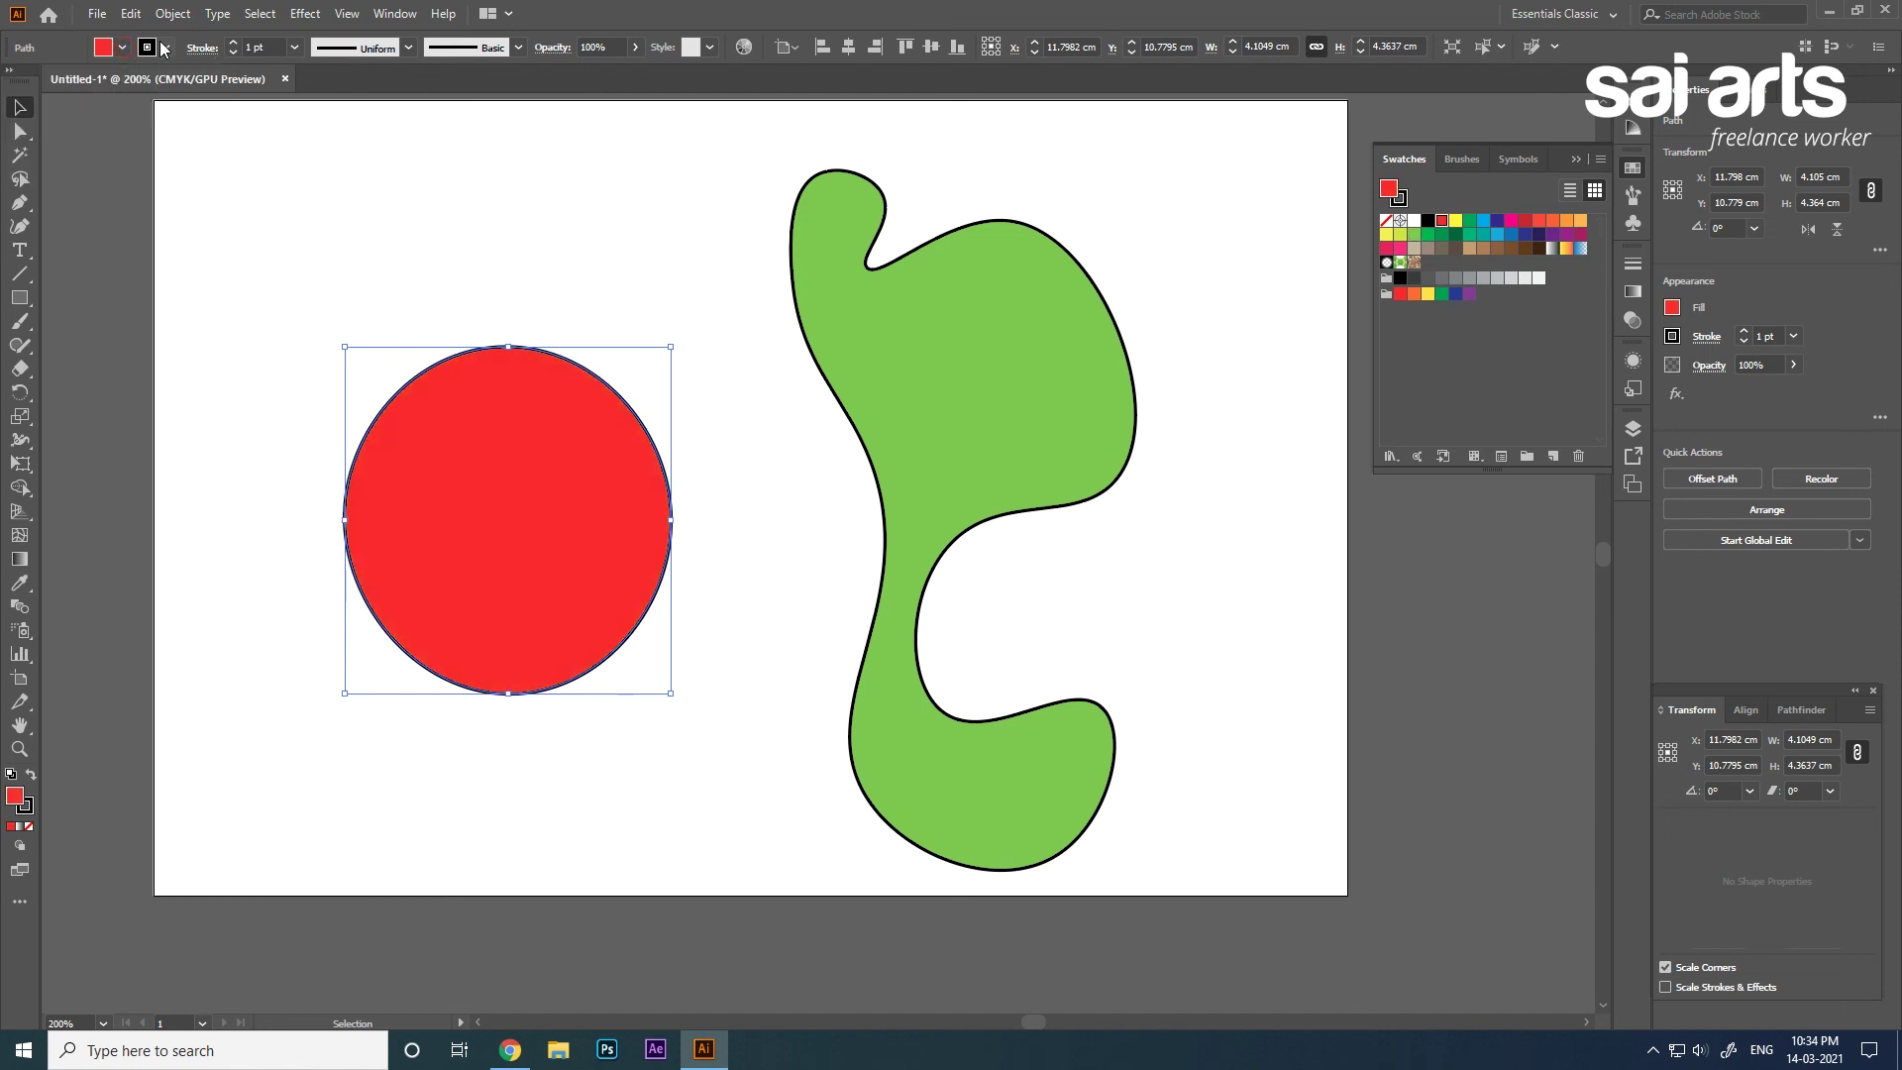
click(162, 45)
click(135, 101)
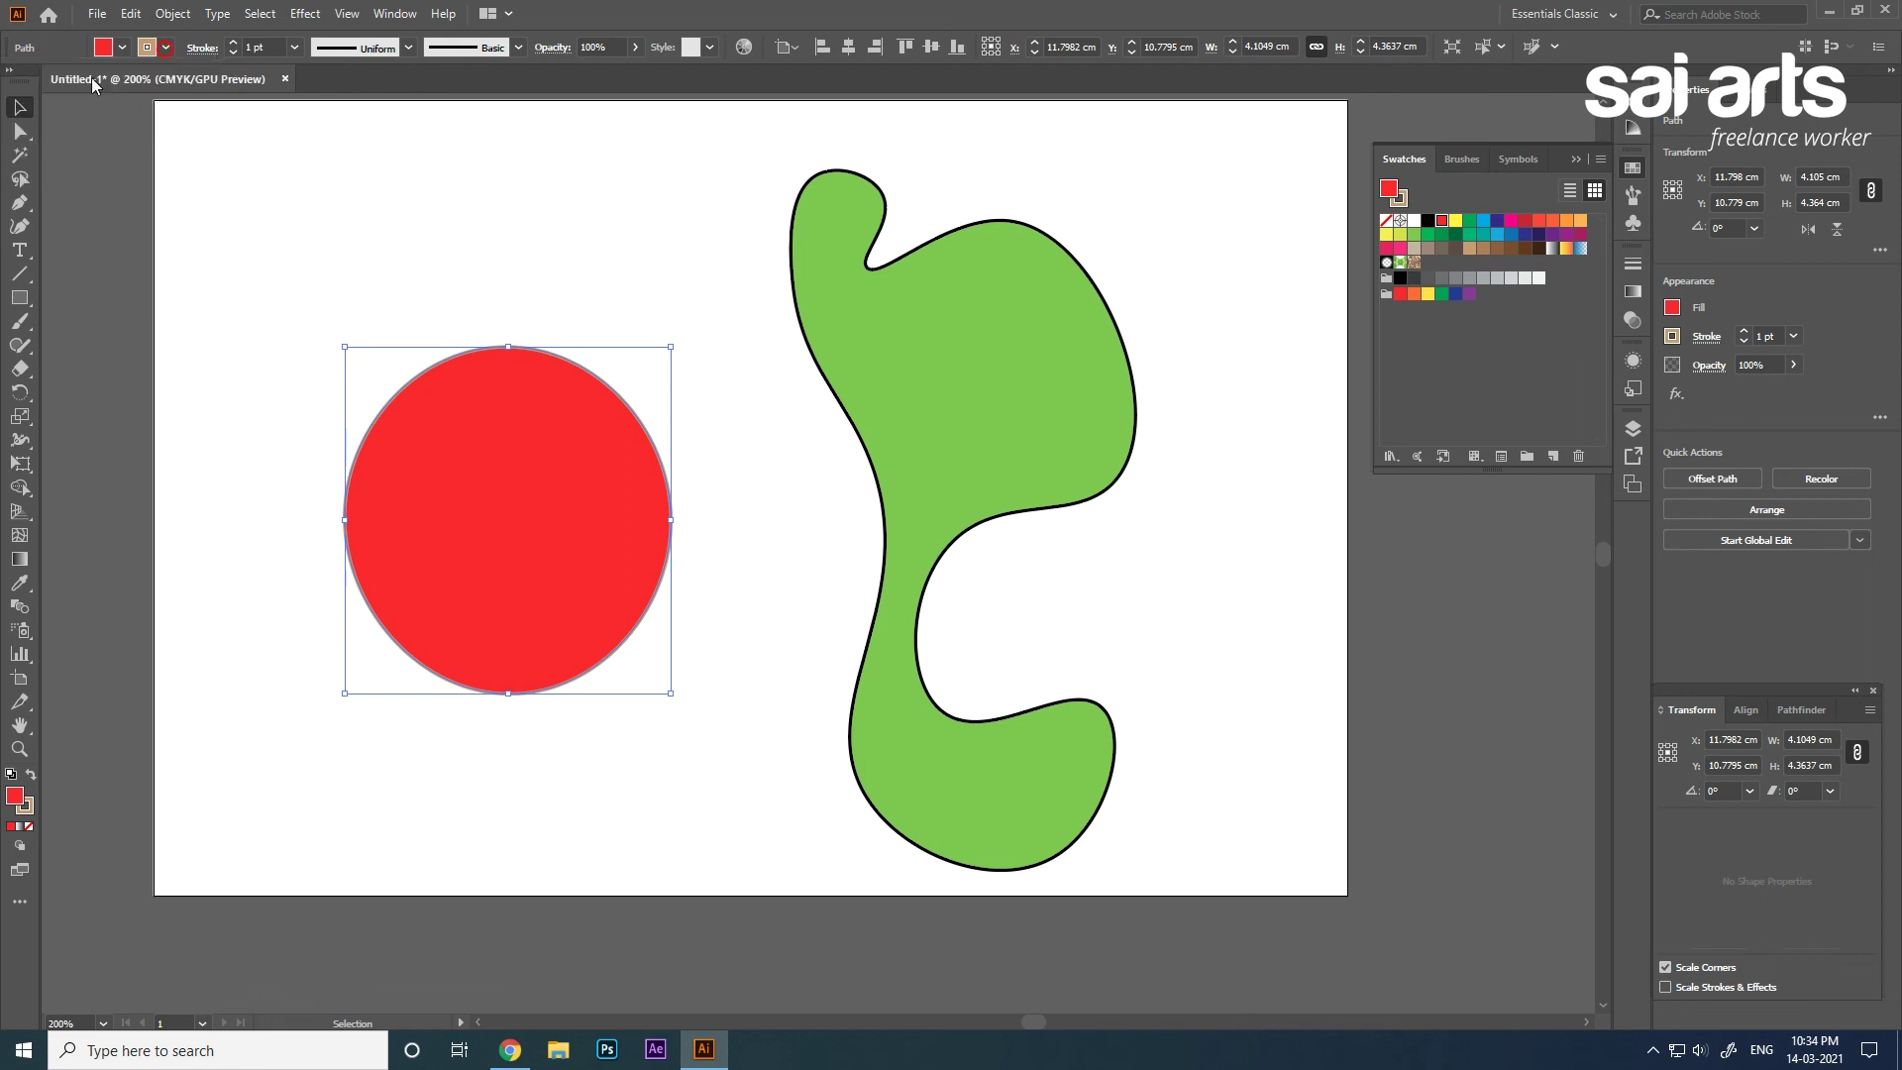
Increase the circle's stroke weight to 8 pt.
click(233, 43)
click(233, 42)
click(233, 42)
click(233, 42)
click(233, 42)
click(233, 42)
click(233, 42)
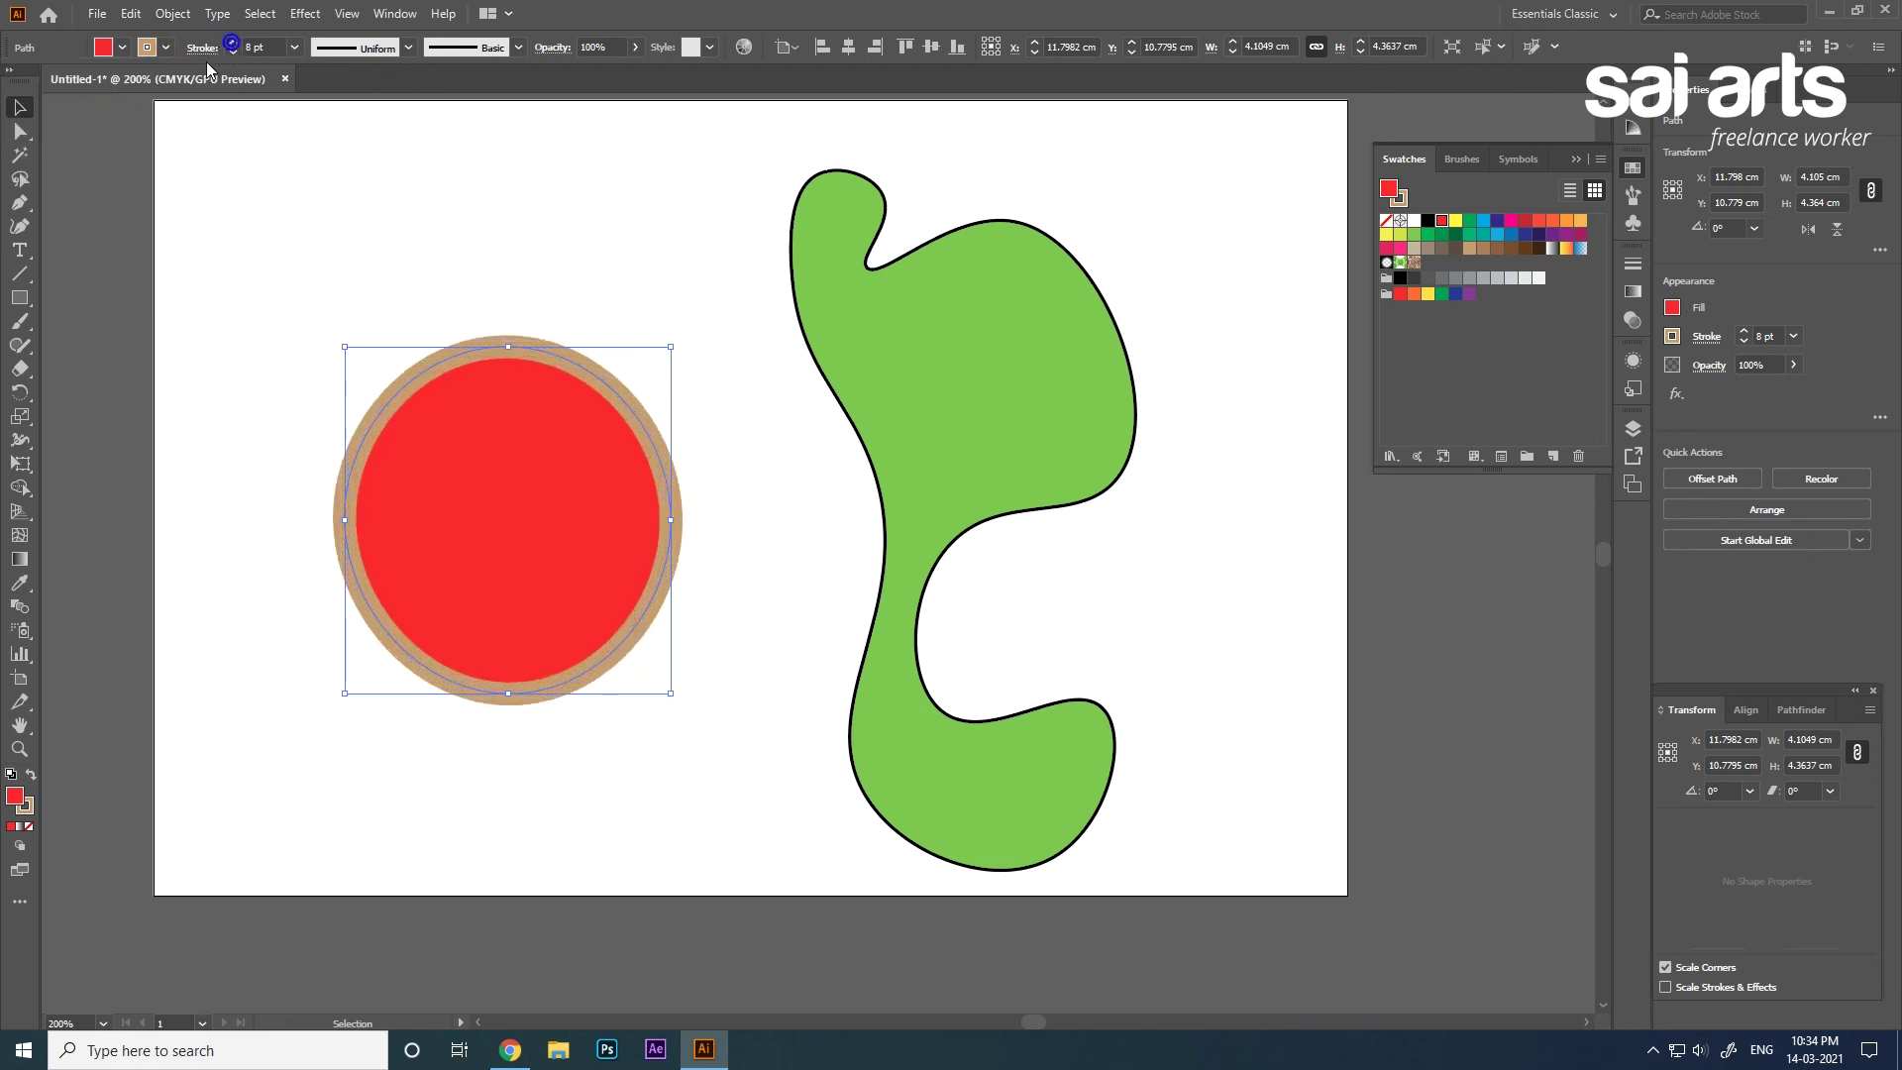
Try blue and light red stroke colors on the circle, ending with a dark brown stroke.
click(164, 47)
click(151, 95)
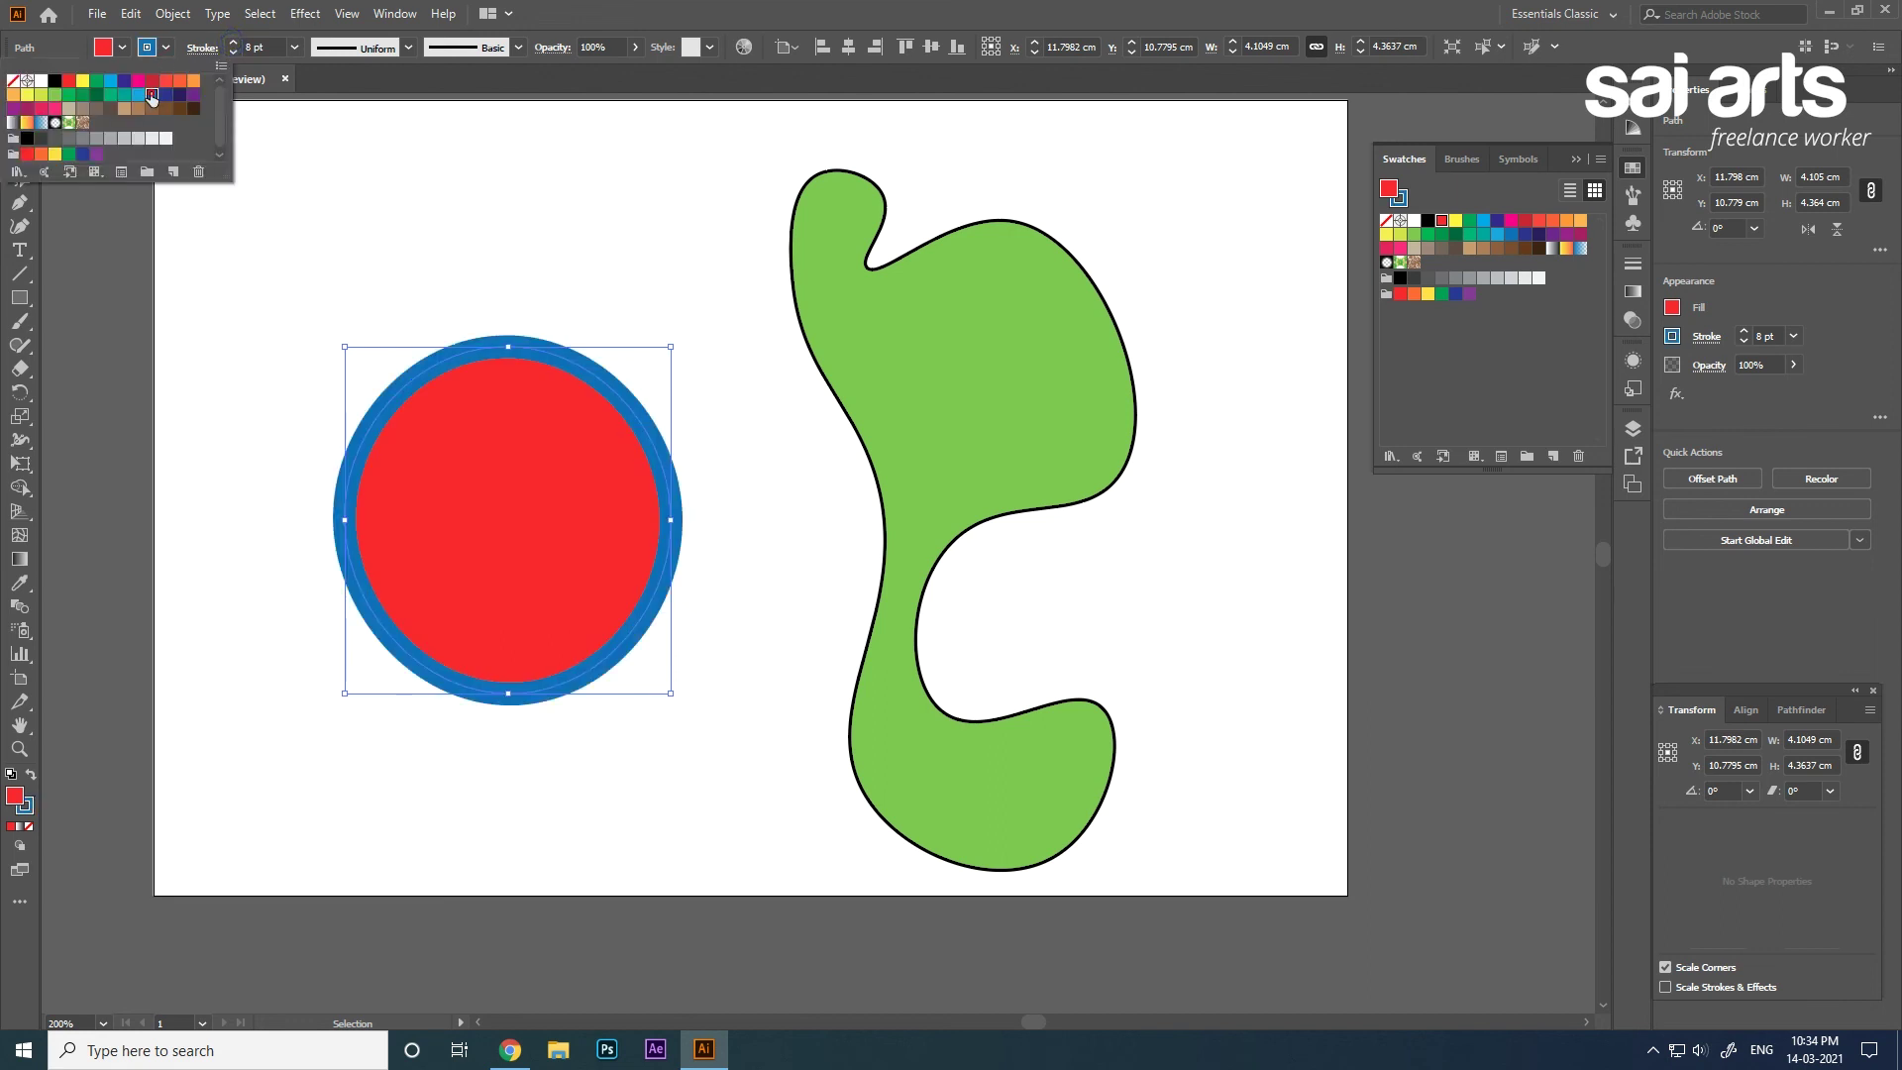
click(165, 81)
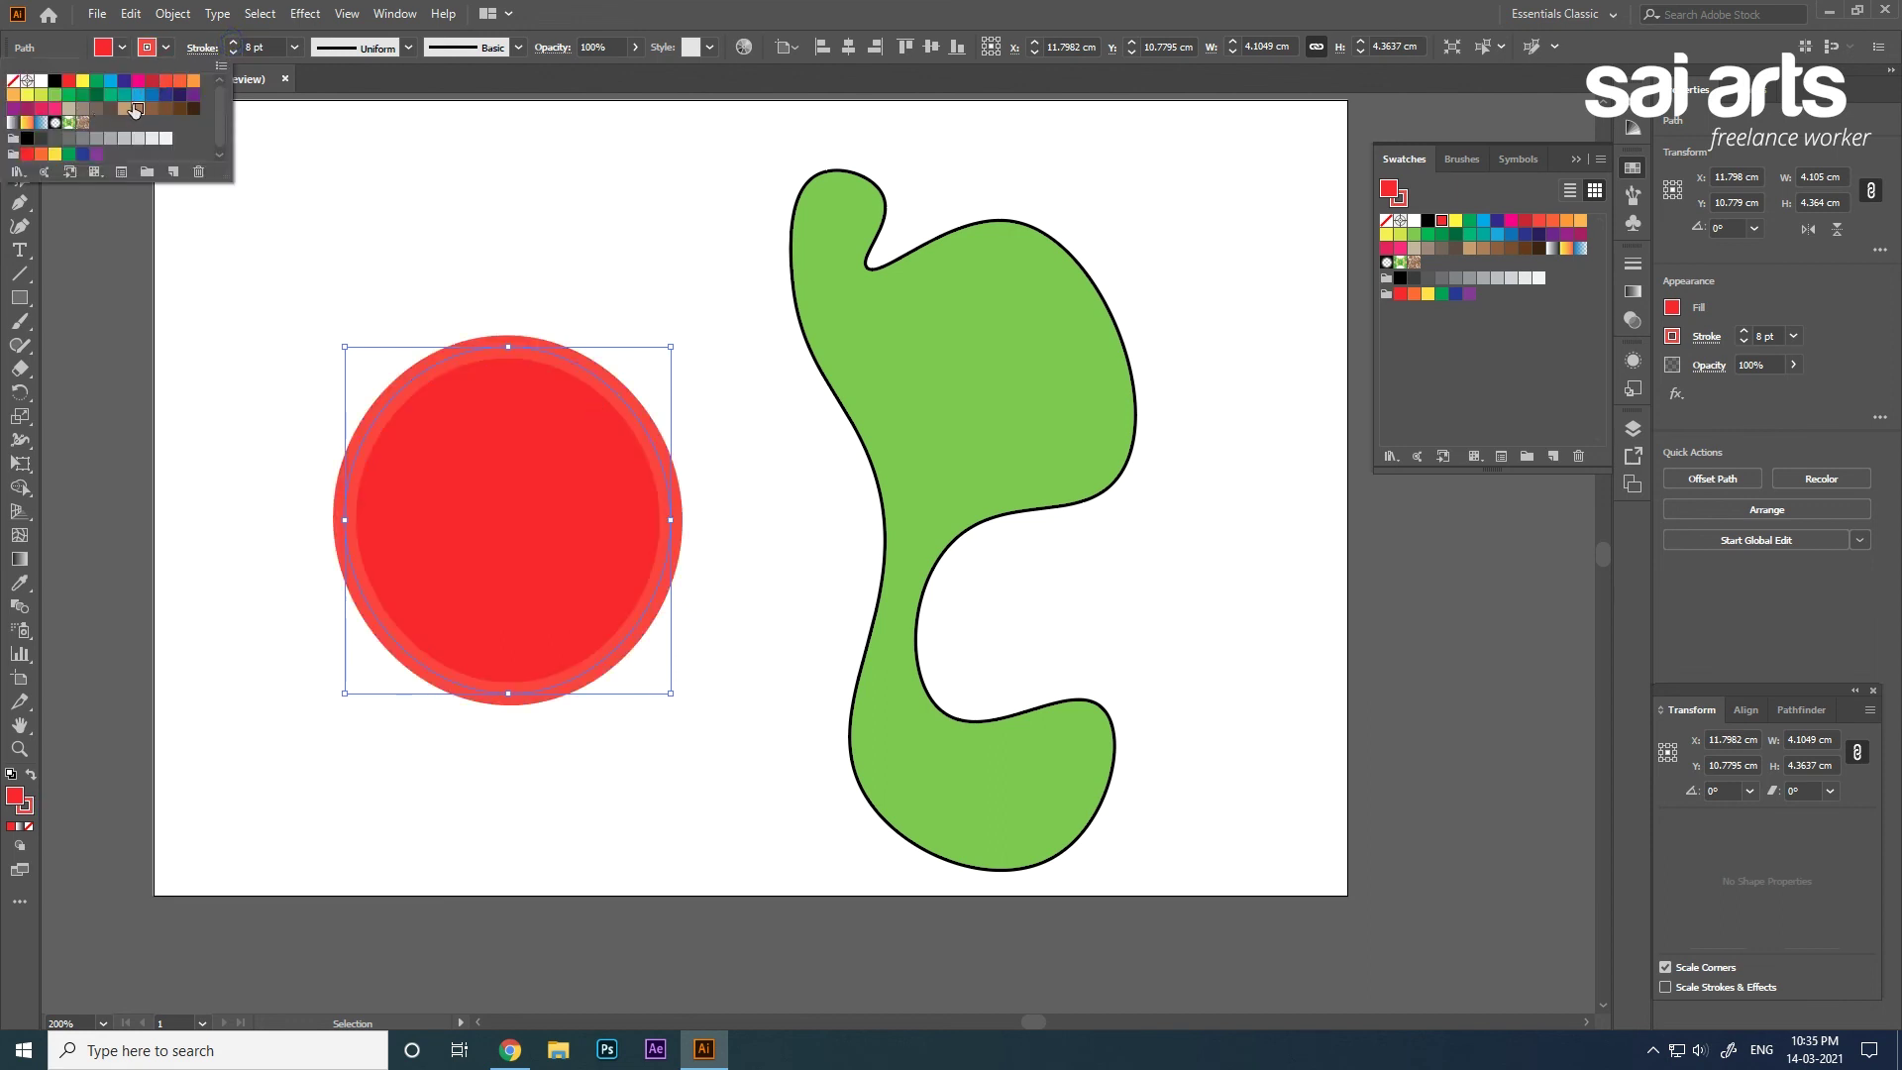
click(179, 108)
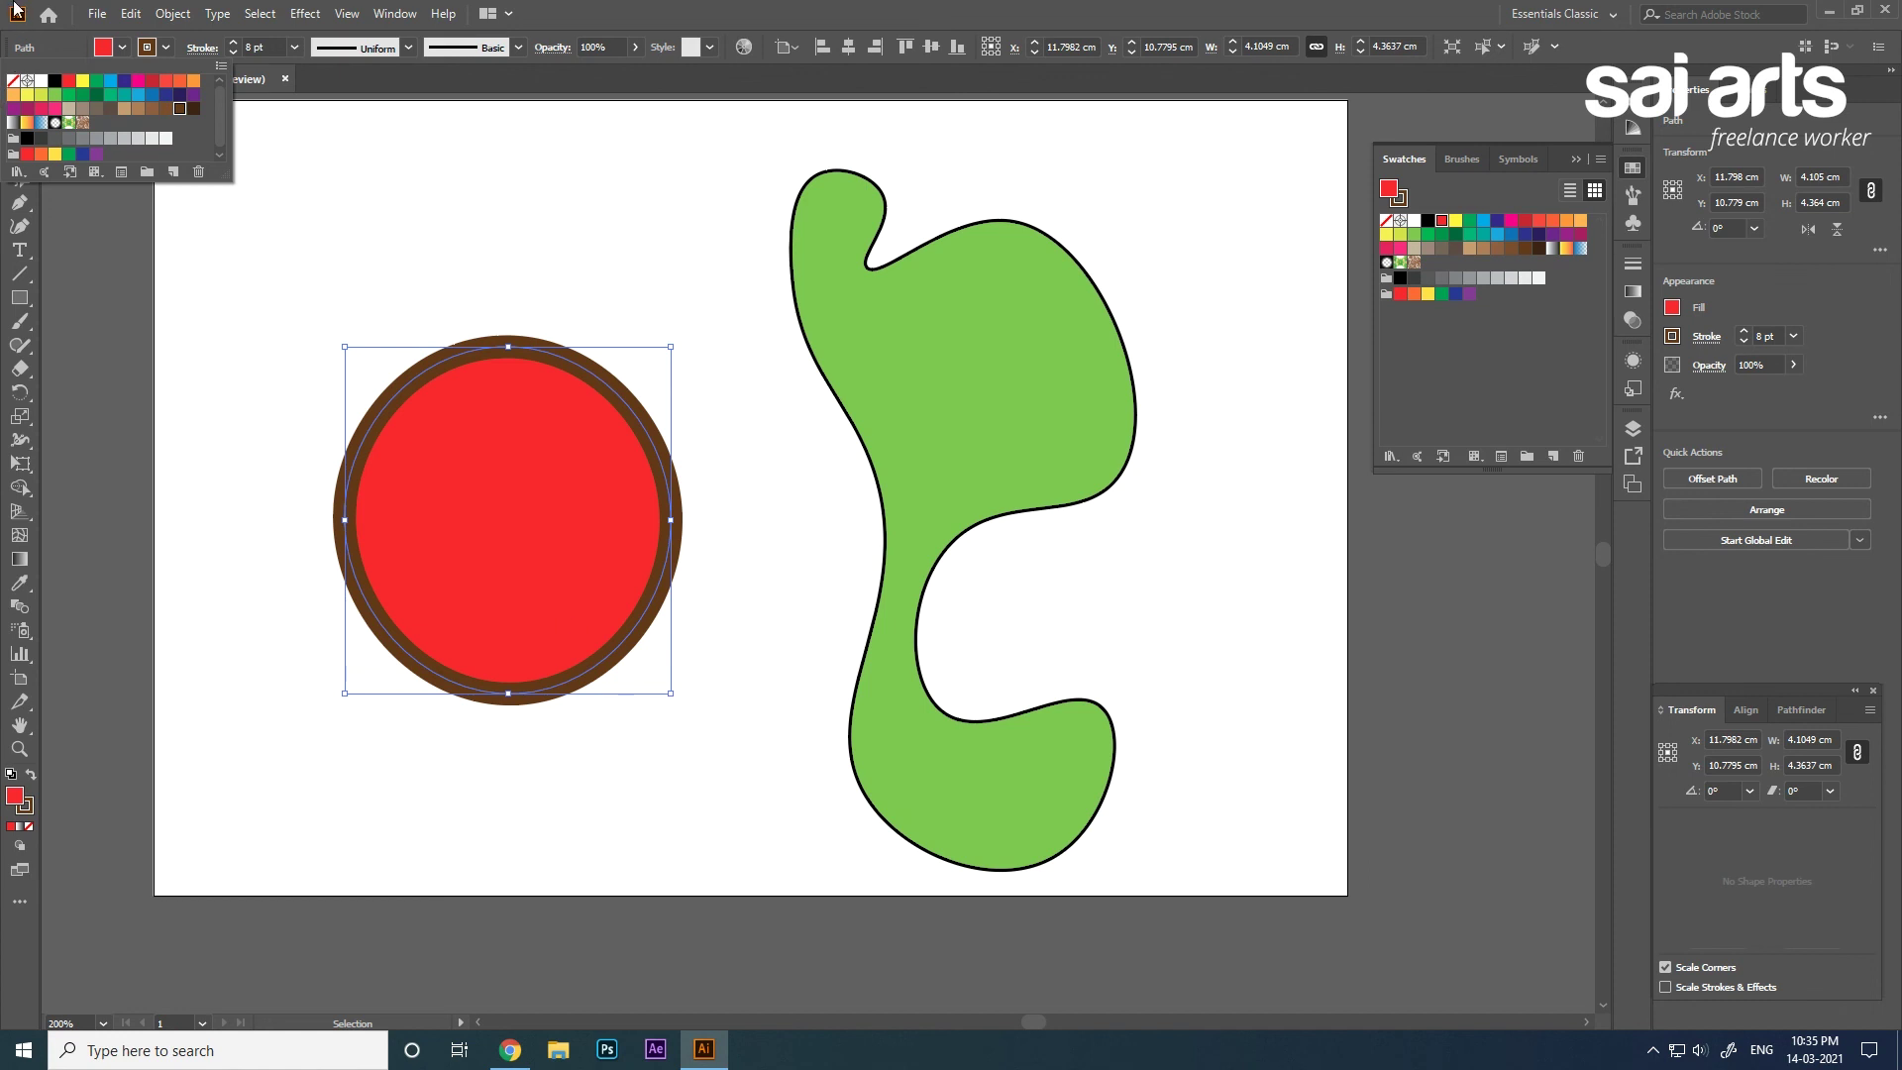
Set the circle's fill to dark red 5B070E with the Color Picker.
double_click(20, 805)
click(259, 237)
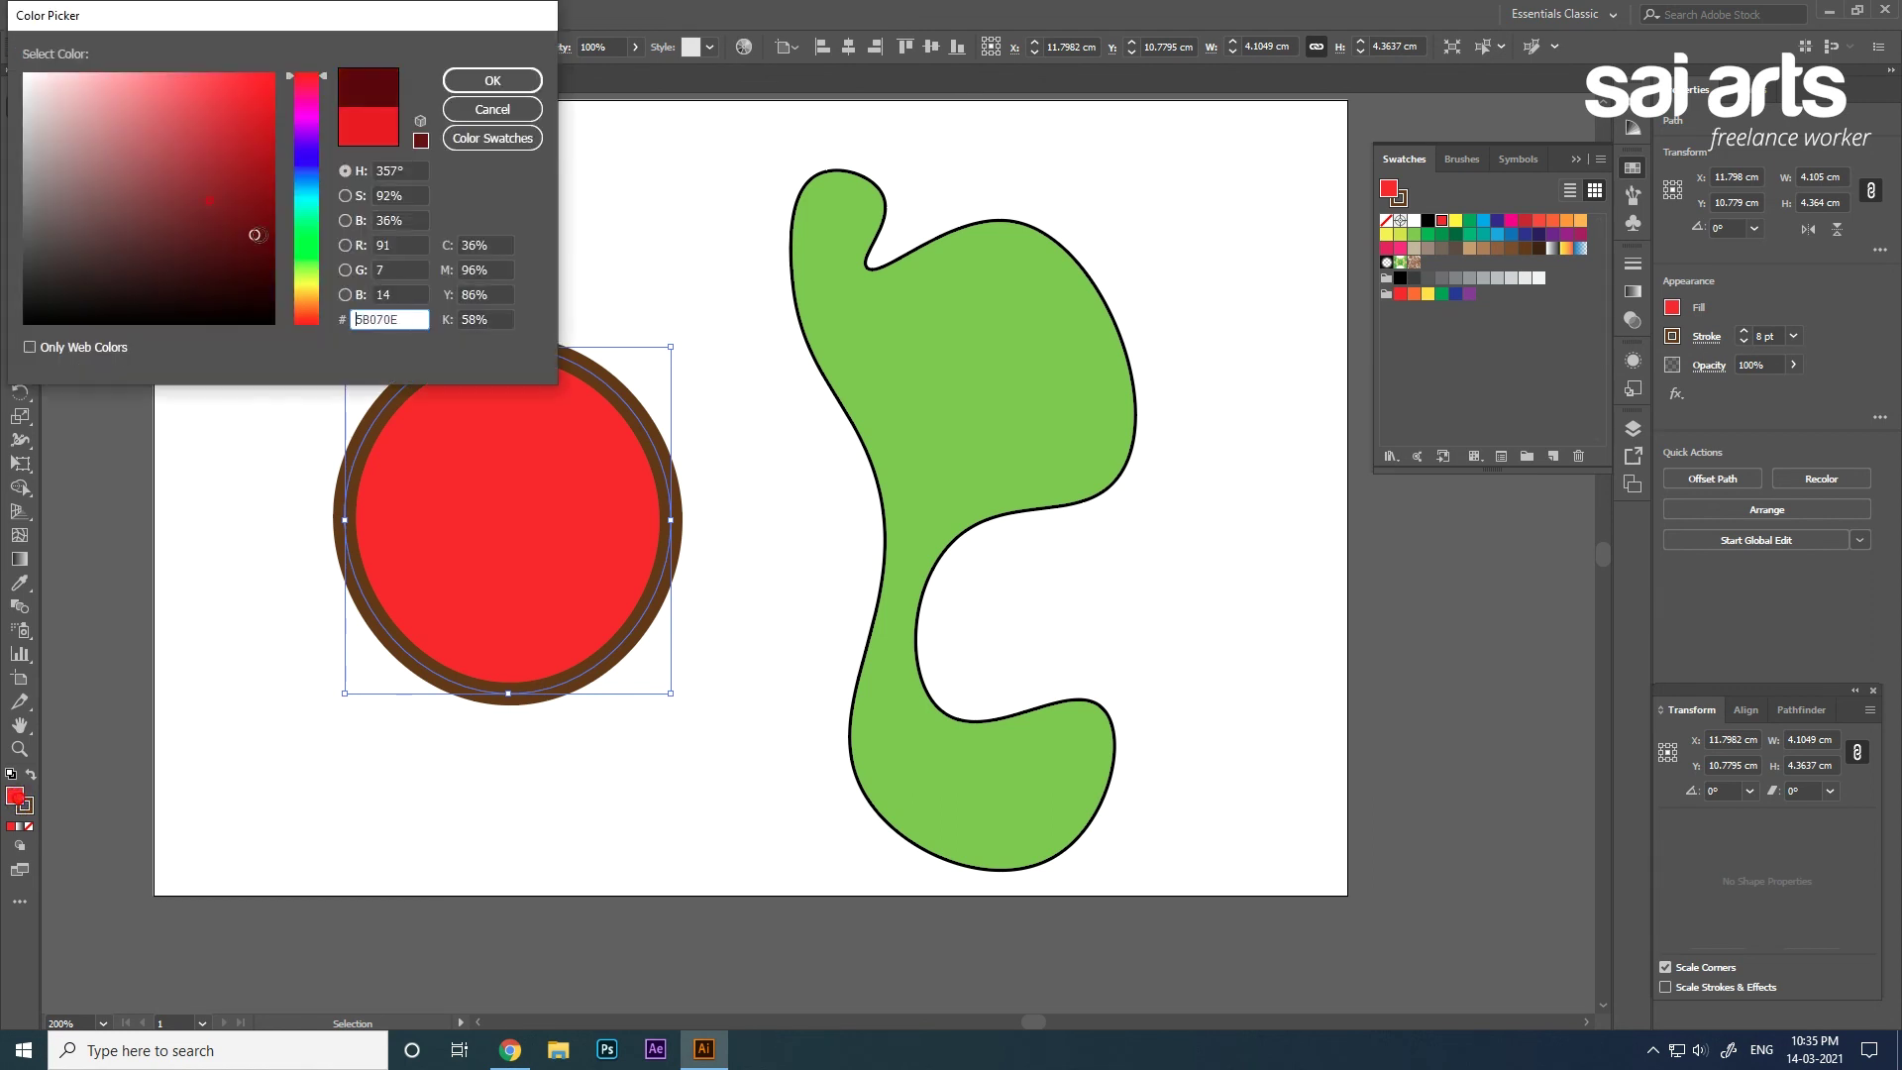
click(493, 81)
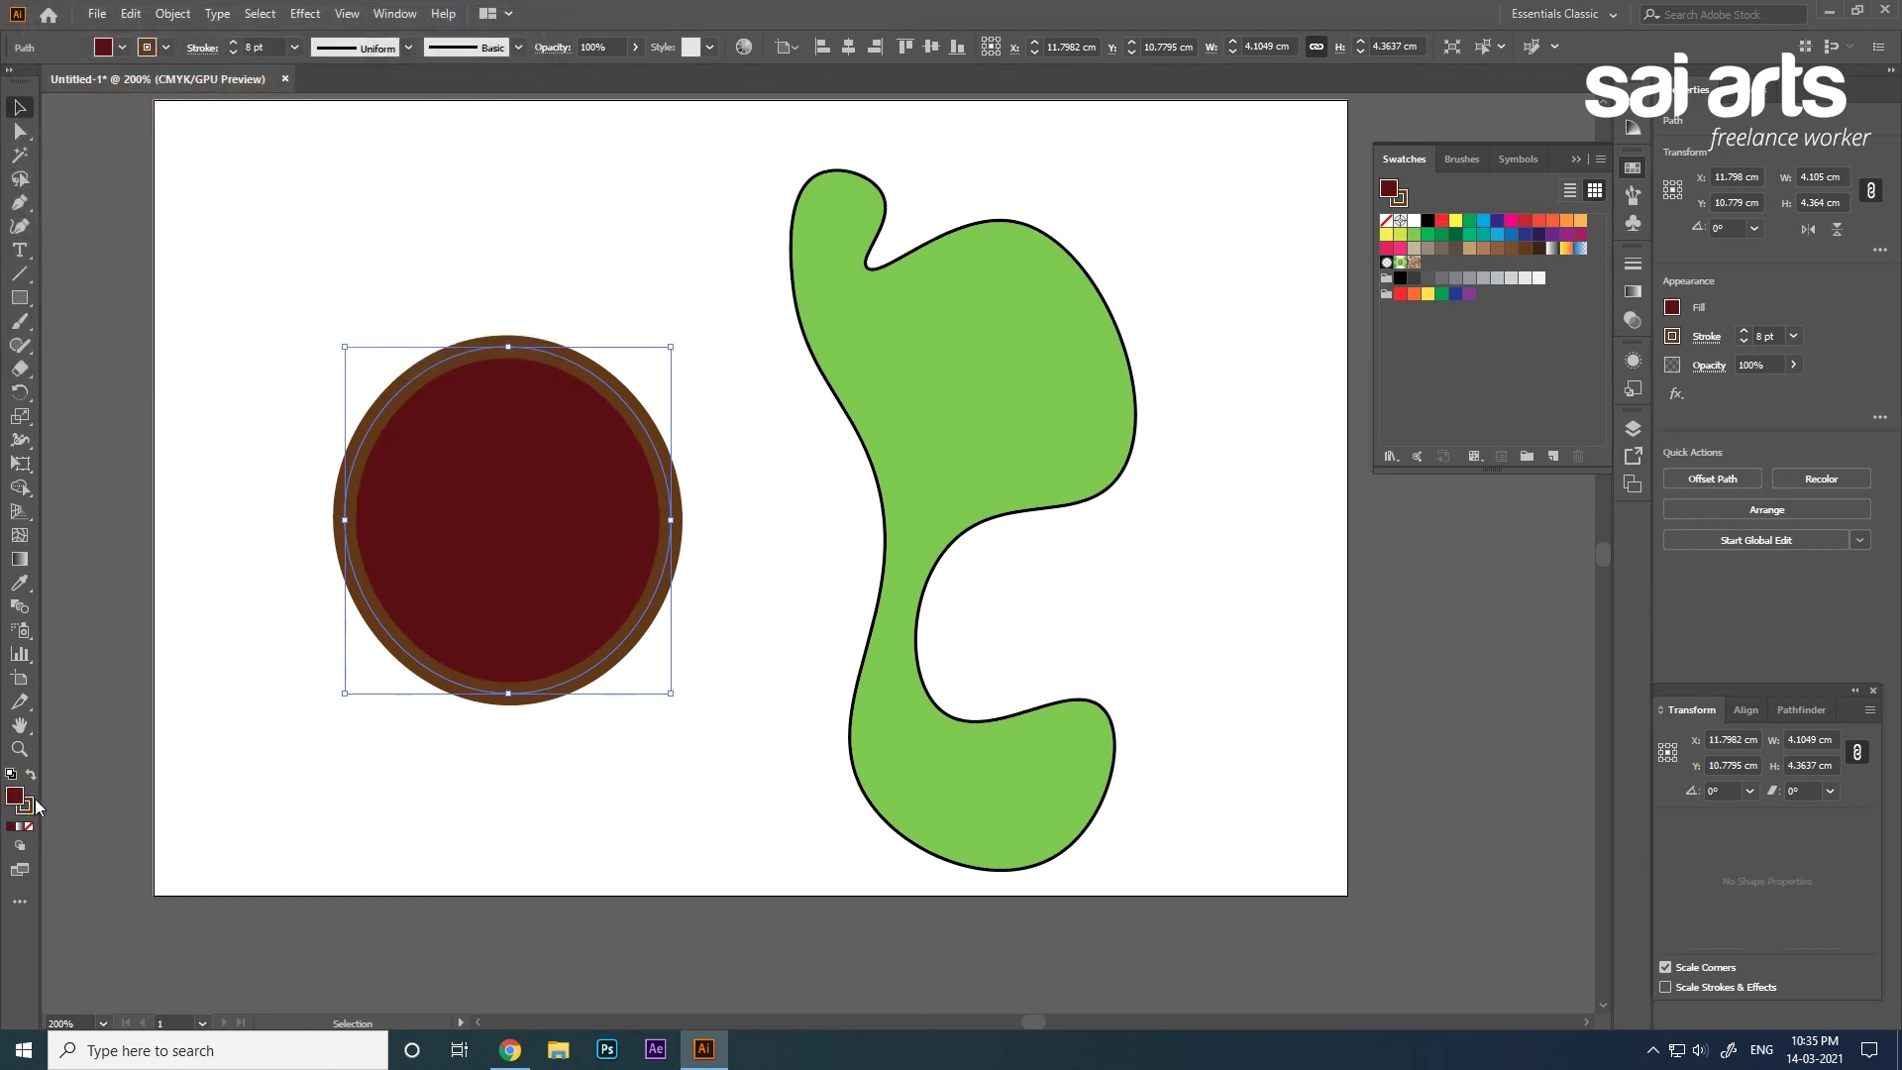
Set the circle's stroke color to orange F46E00 with the Color Picker.
click(29, 810)
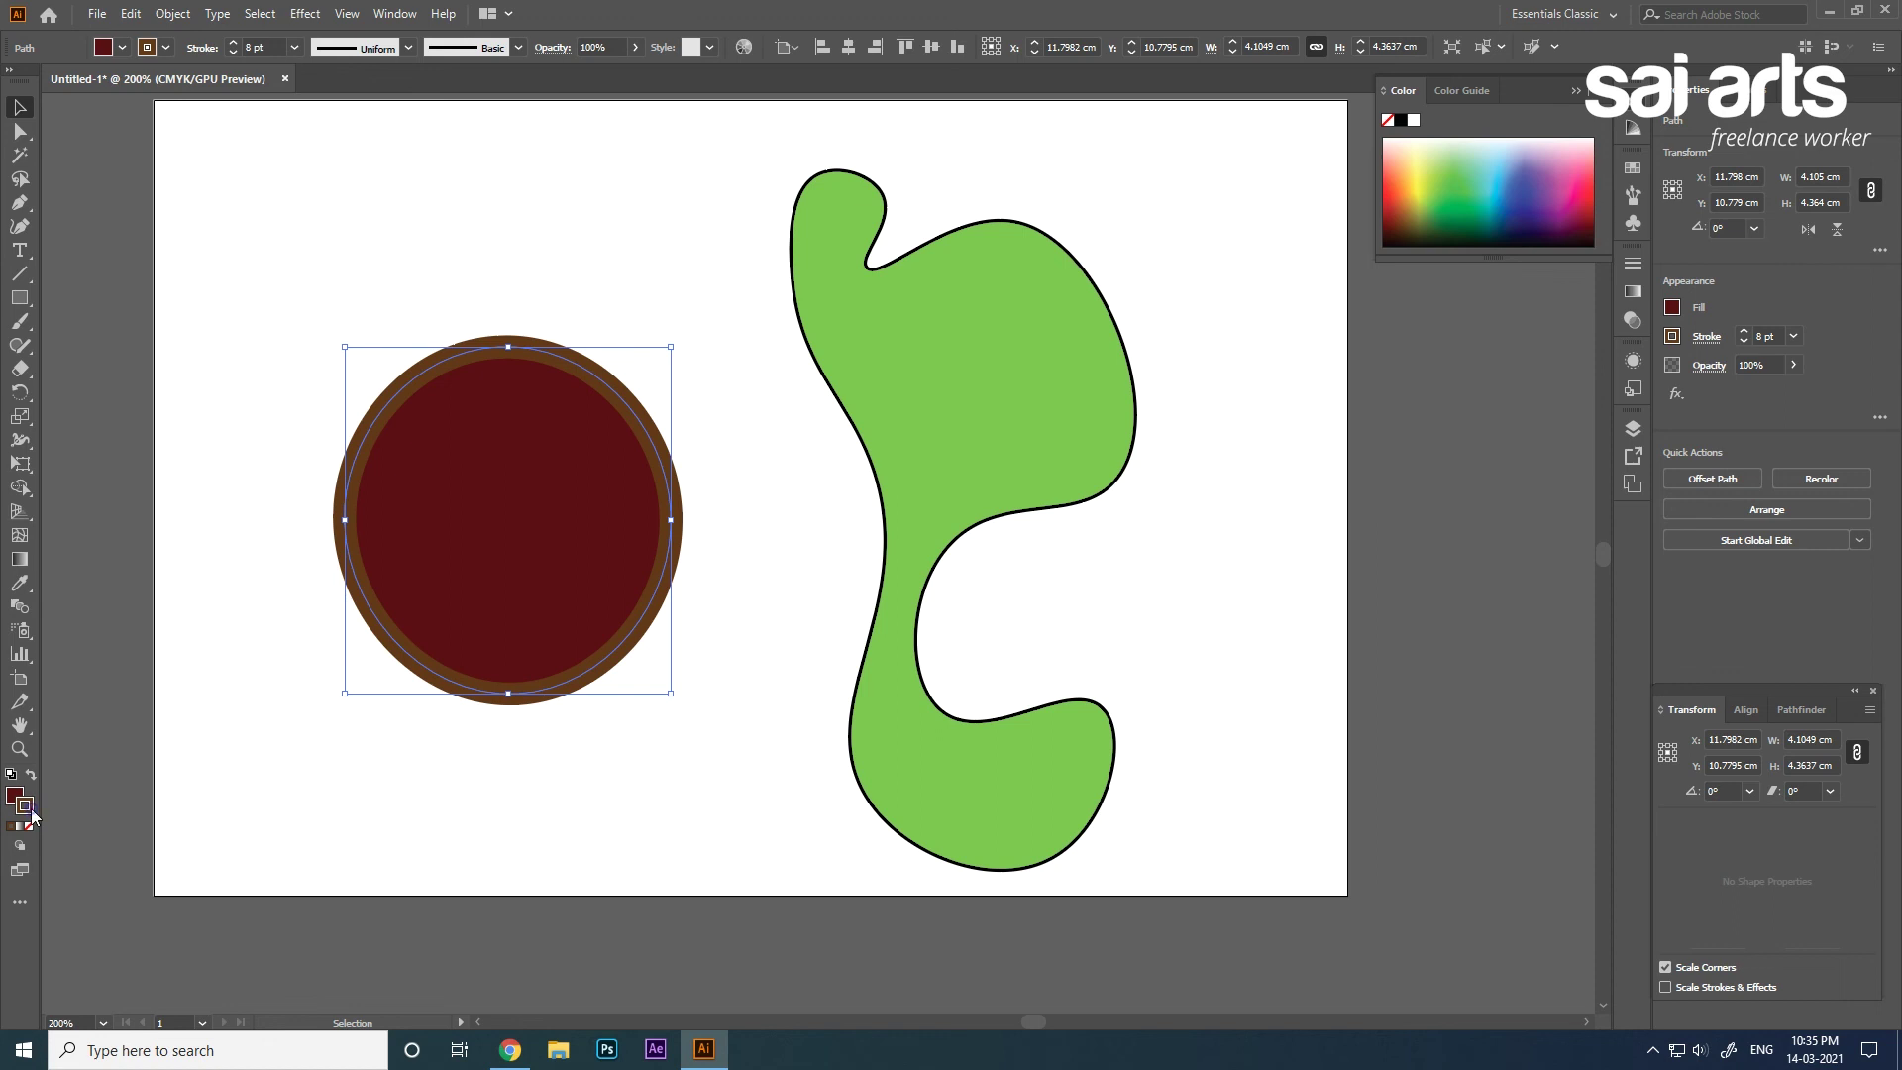
double_click(27, 810)
text(F46E00)
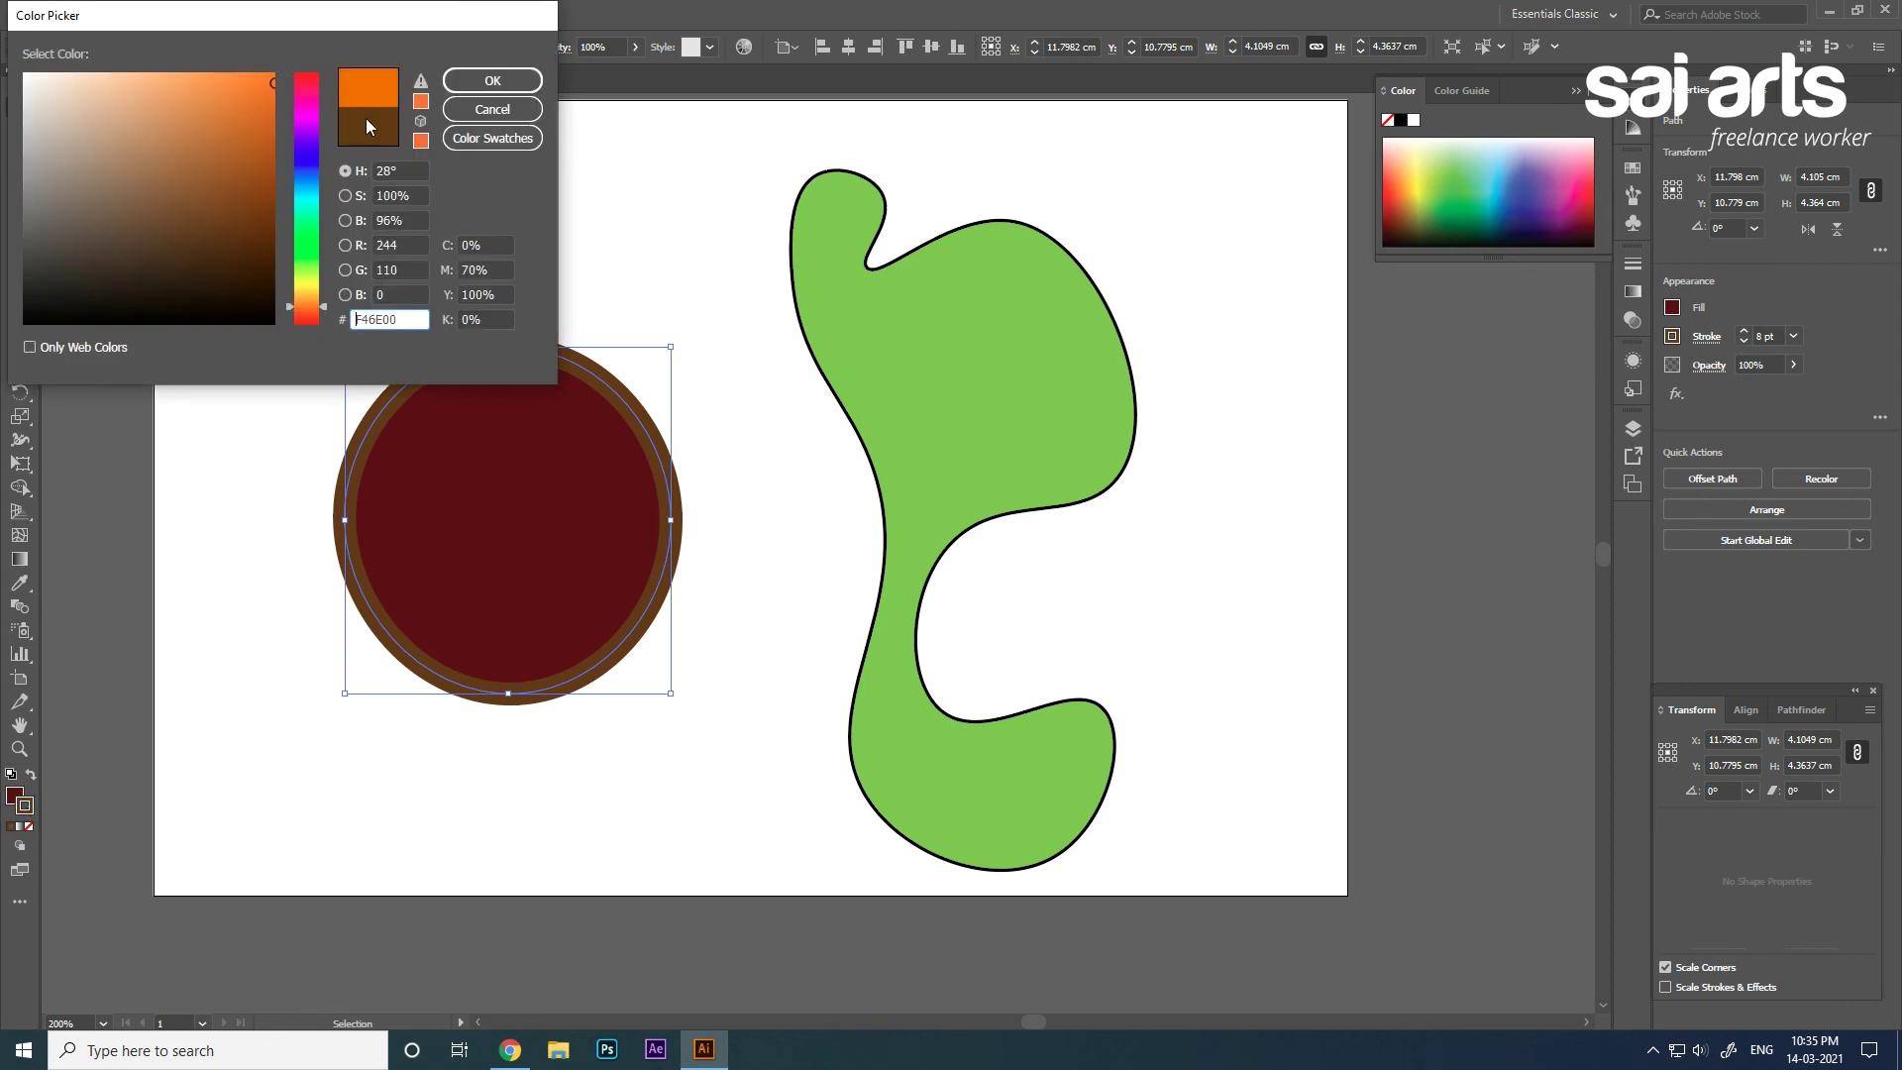
click(492, 81)
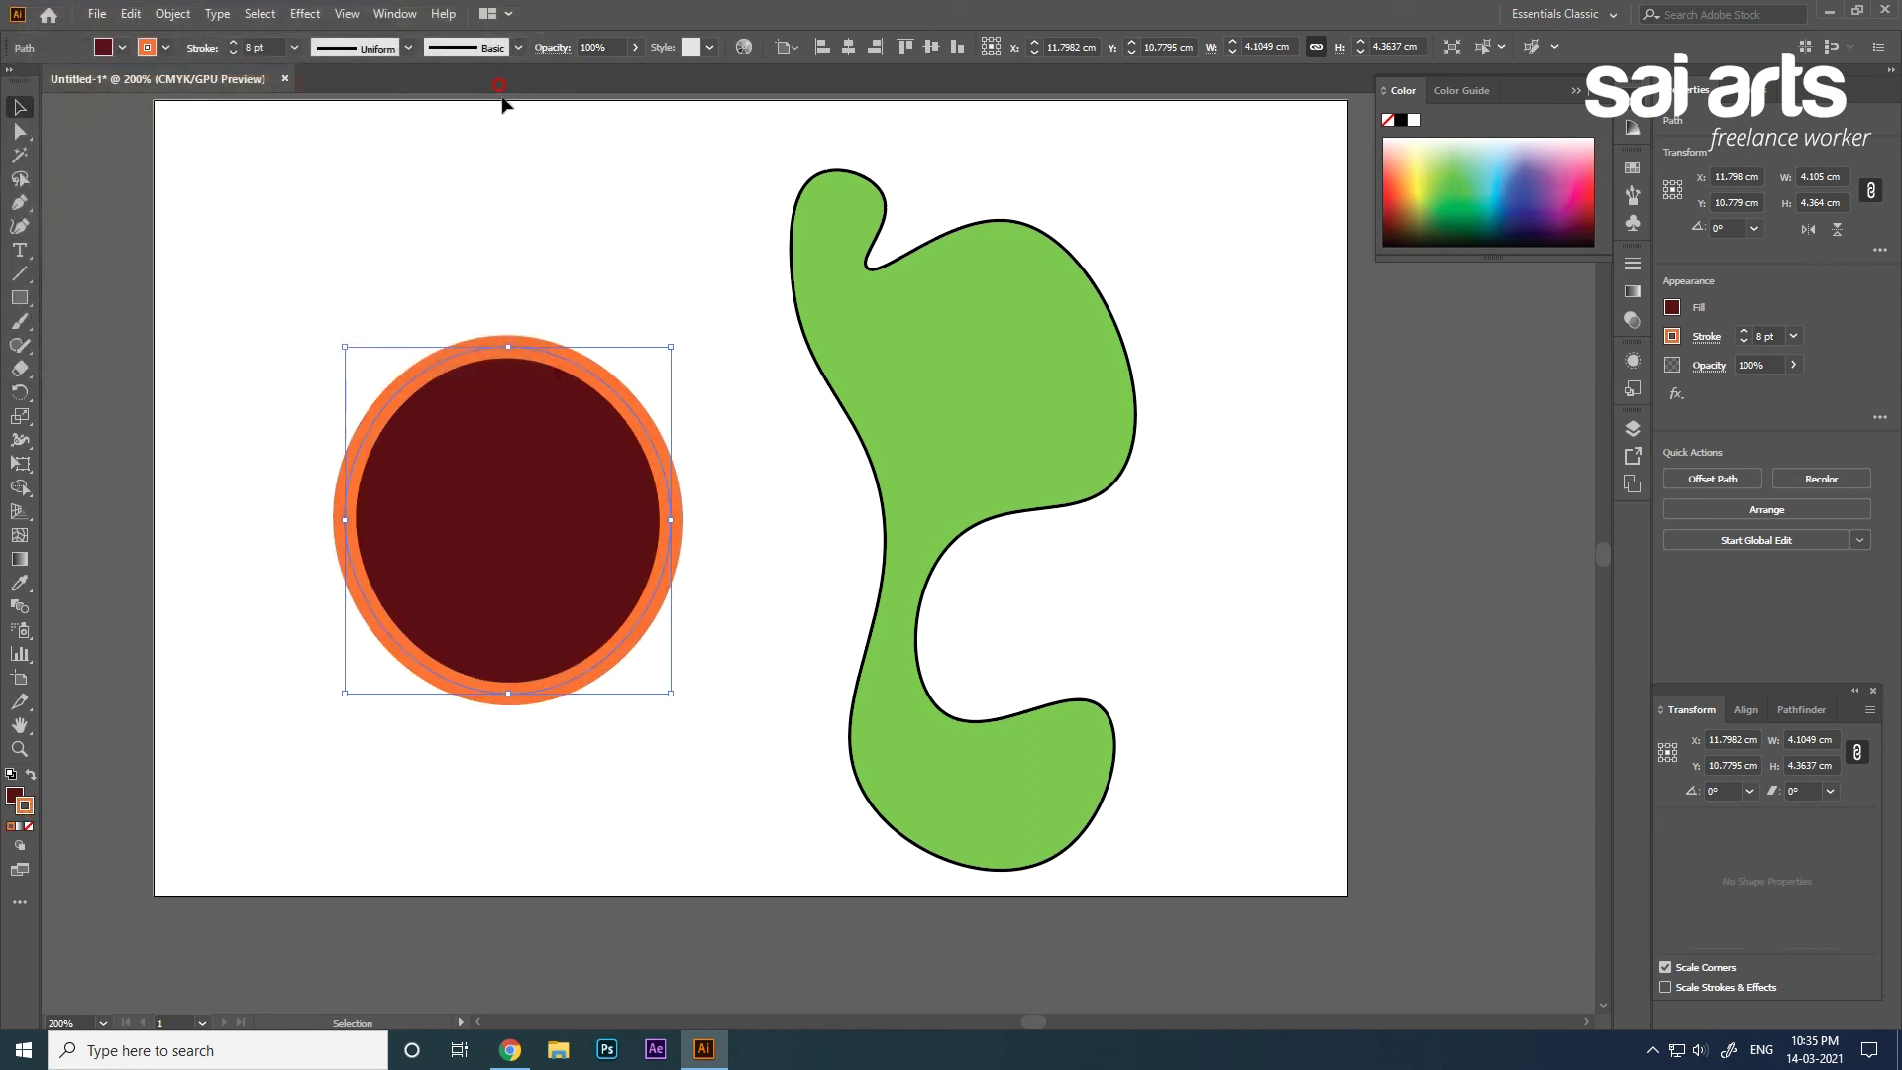
Swap the circle's fill and stroke colors back and forth several times, ending with the original arrangement.
click(29, 778)
click(29, 778)
click(29, 778)
click(30, 777)
click(30, 777)
click(29, 778)
click(30, 777)
click(30, 778)
Try no fill on the circle, set its fill to CMYK Yellow, and remove its stroke.
click(124, 46)
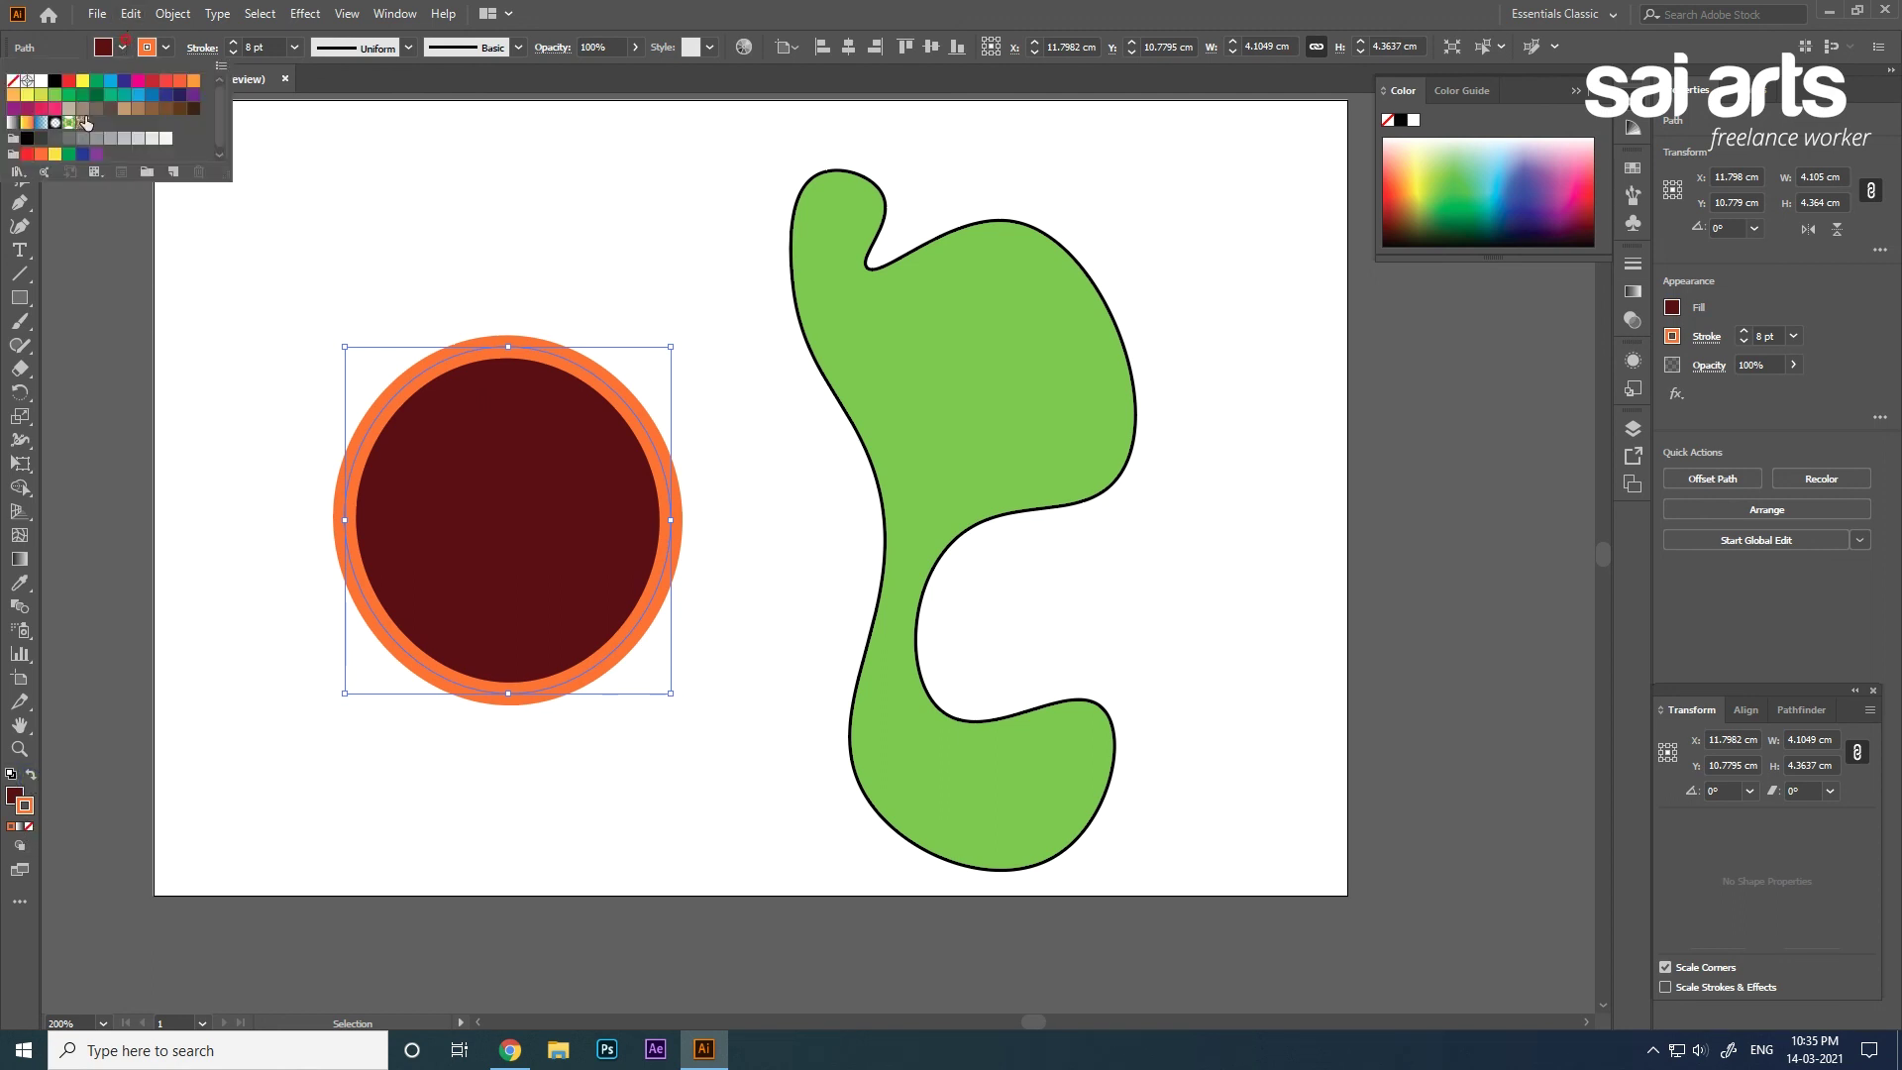
click(17, 82)
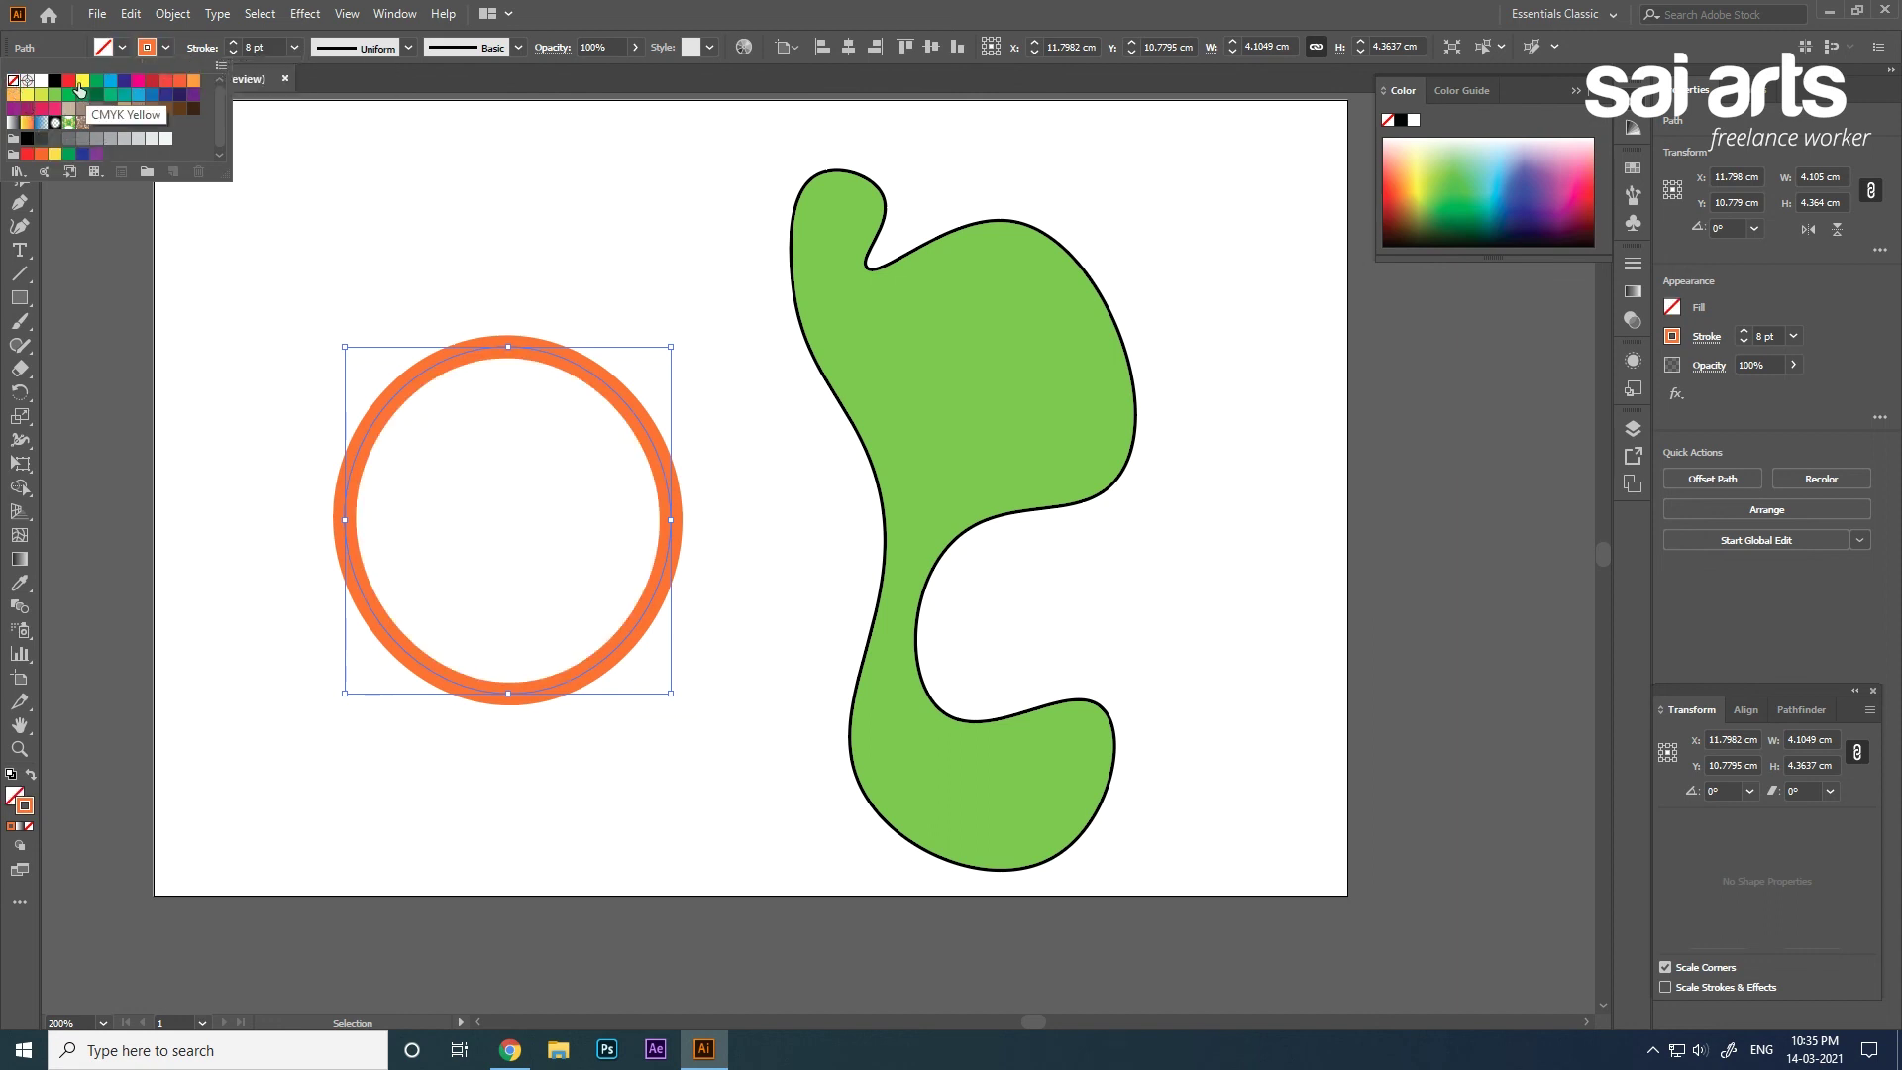
click(82, 81)
click(162, 50)
click(163, 50)
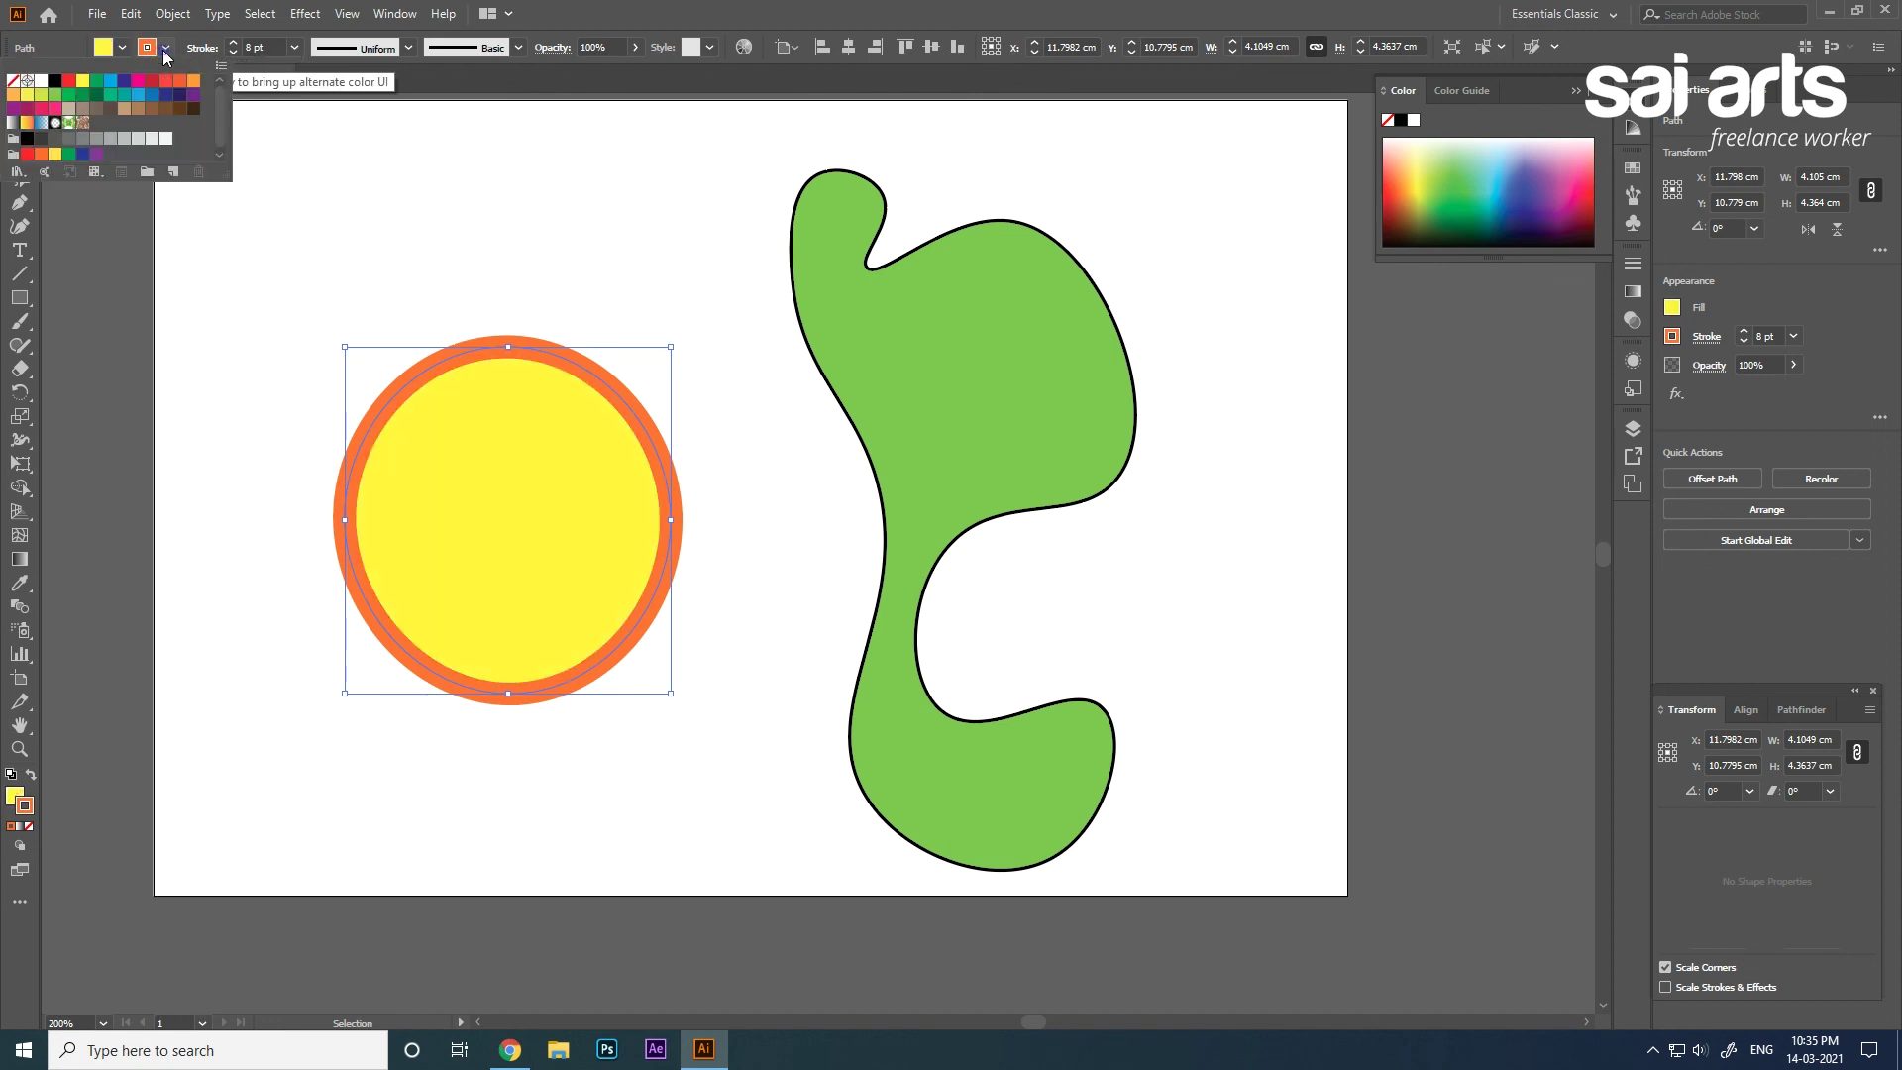
click(15, 82)
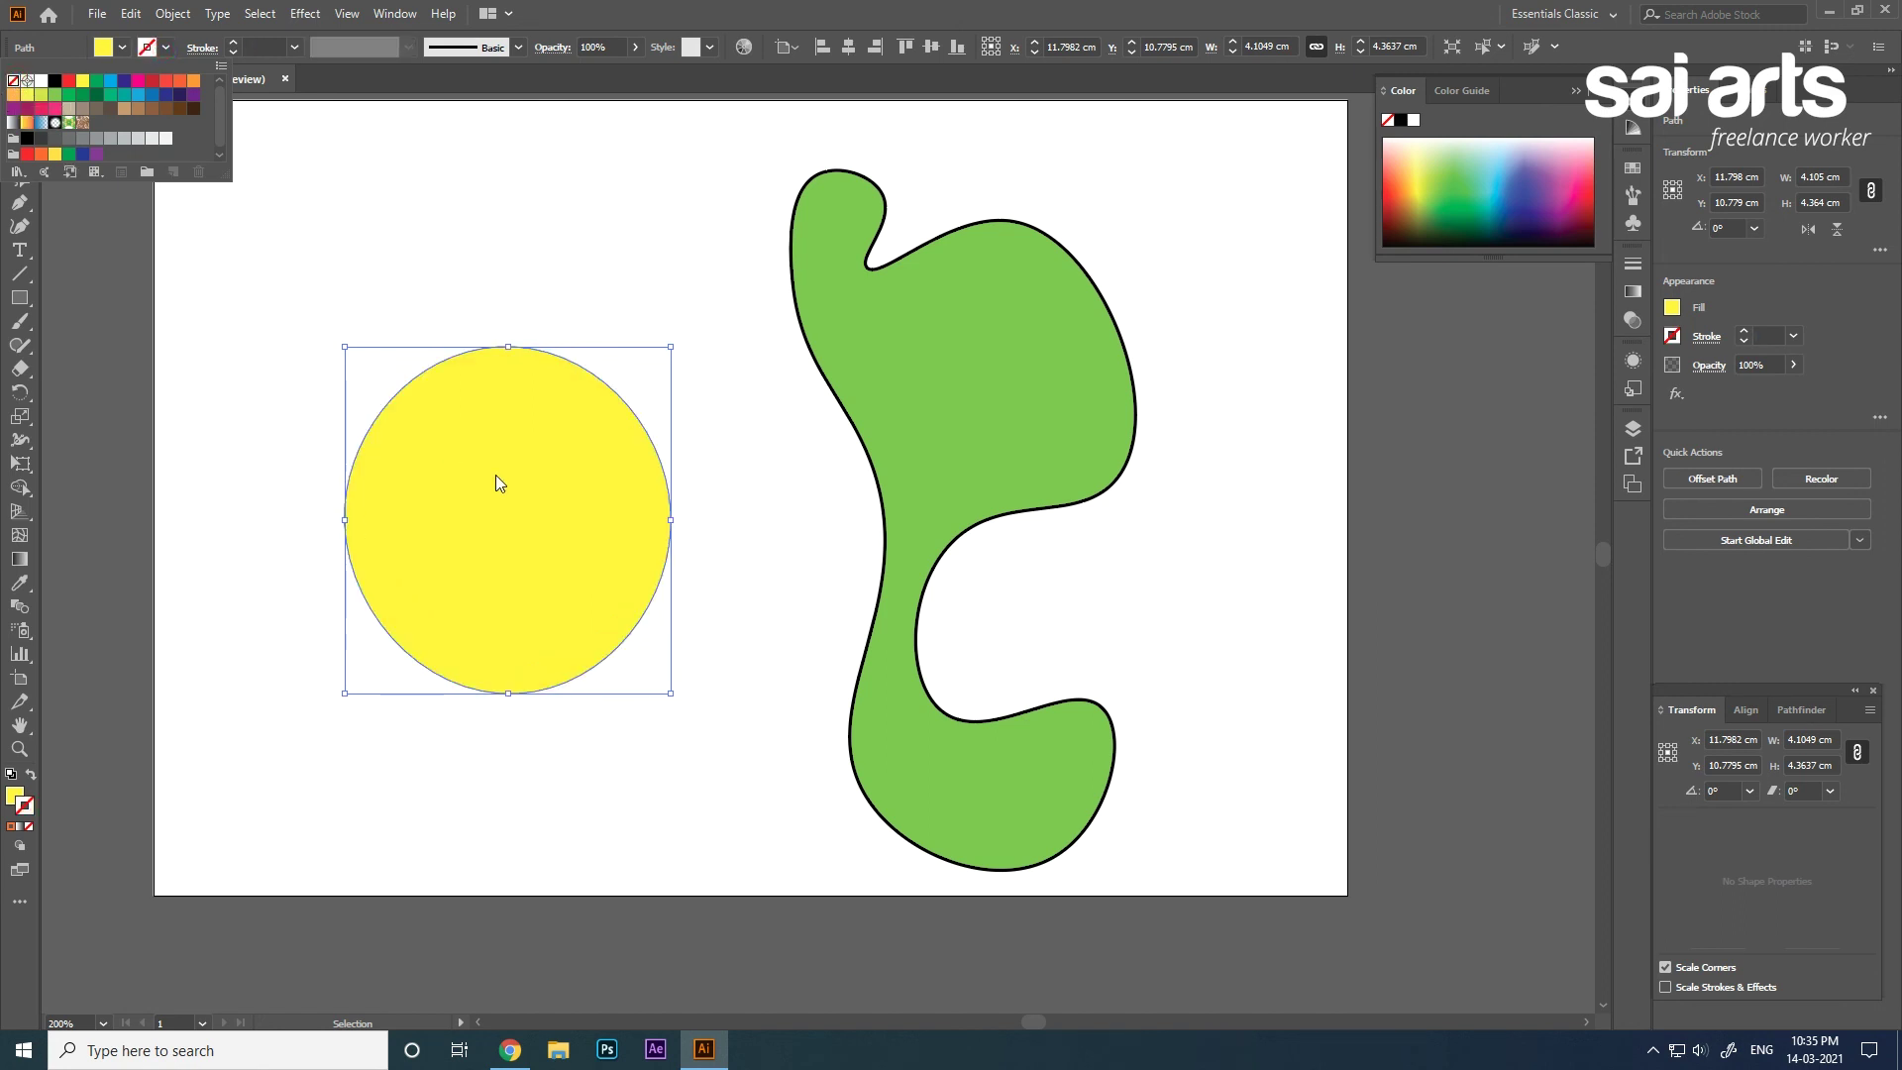
Select the yellow circle and the wavy green shape together.
click(530, 295)
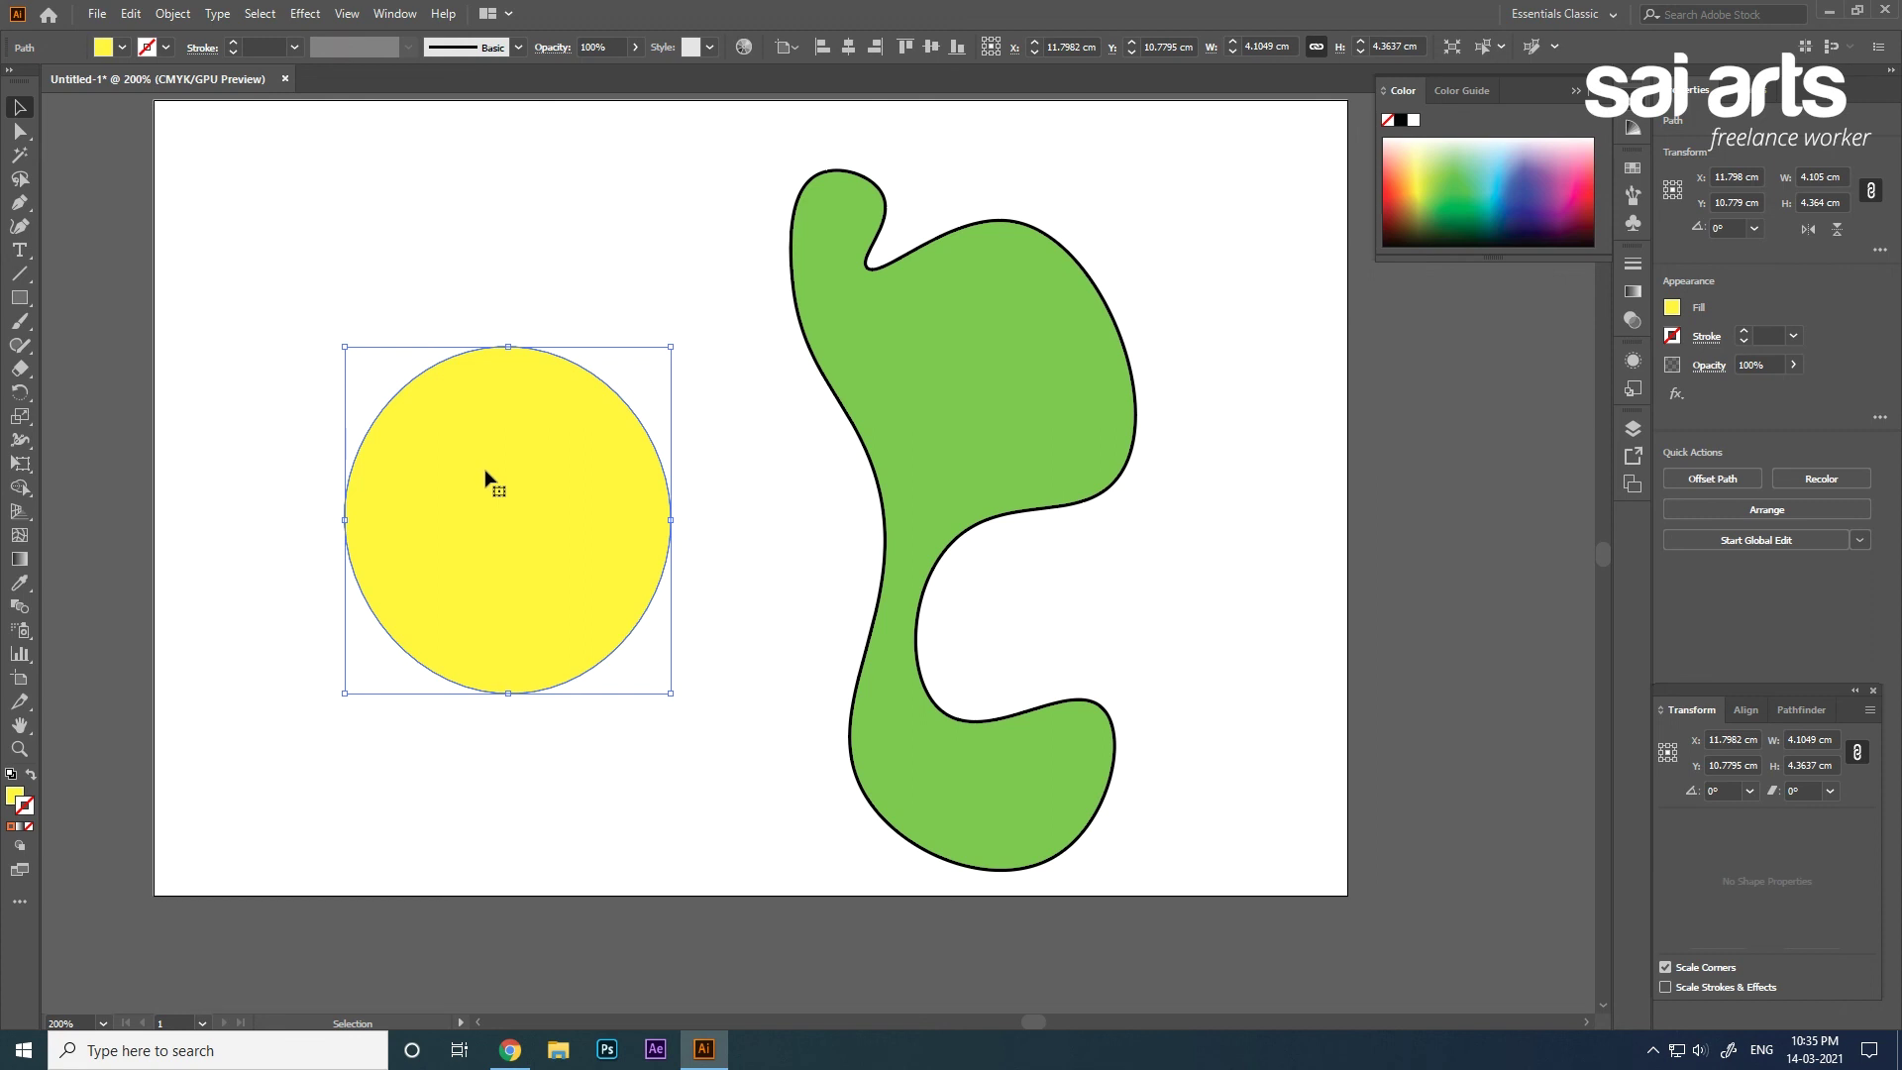
drag(361, 207, 1300, 725)
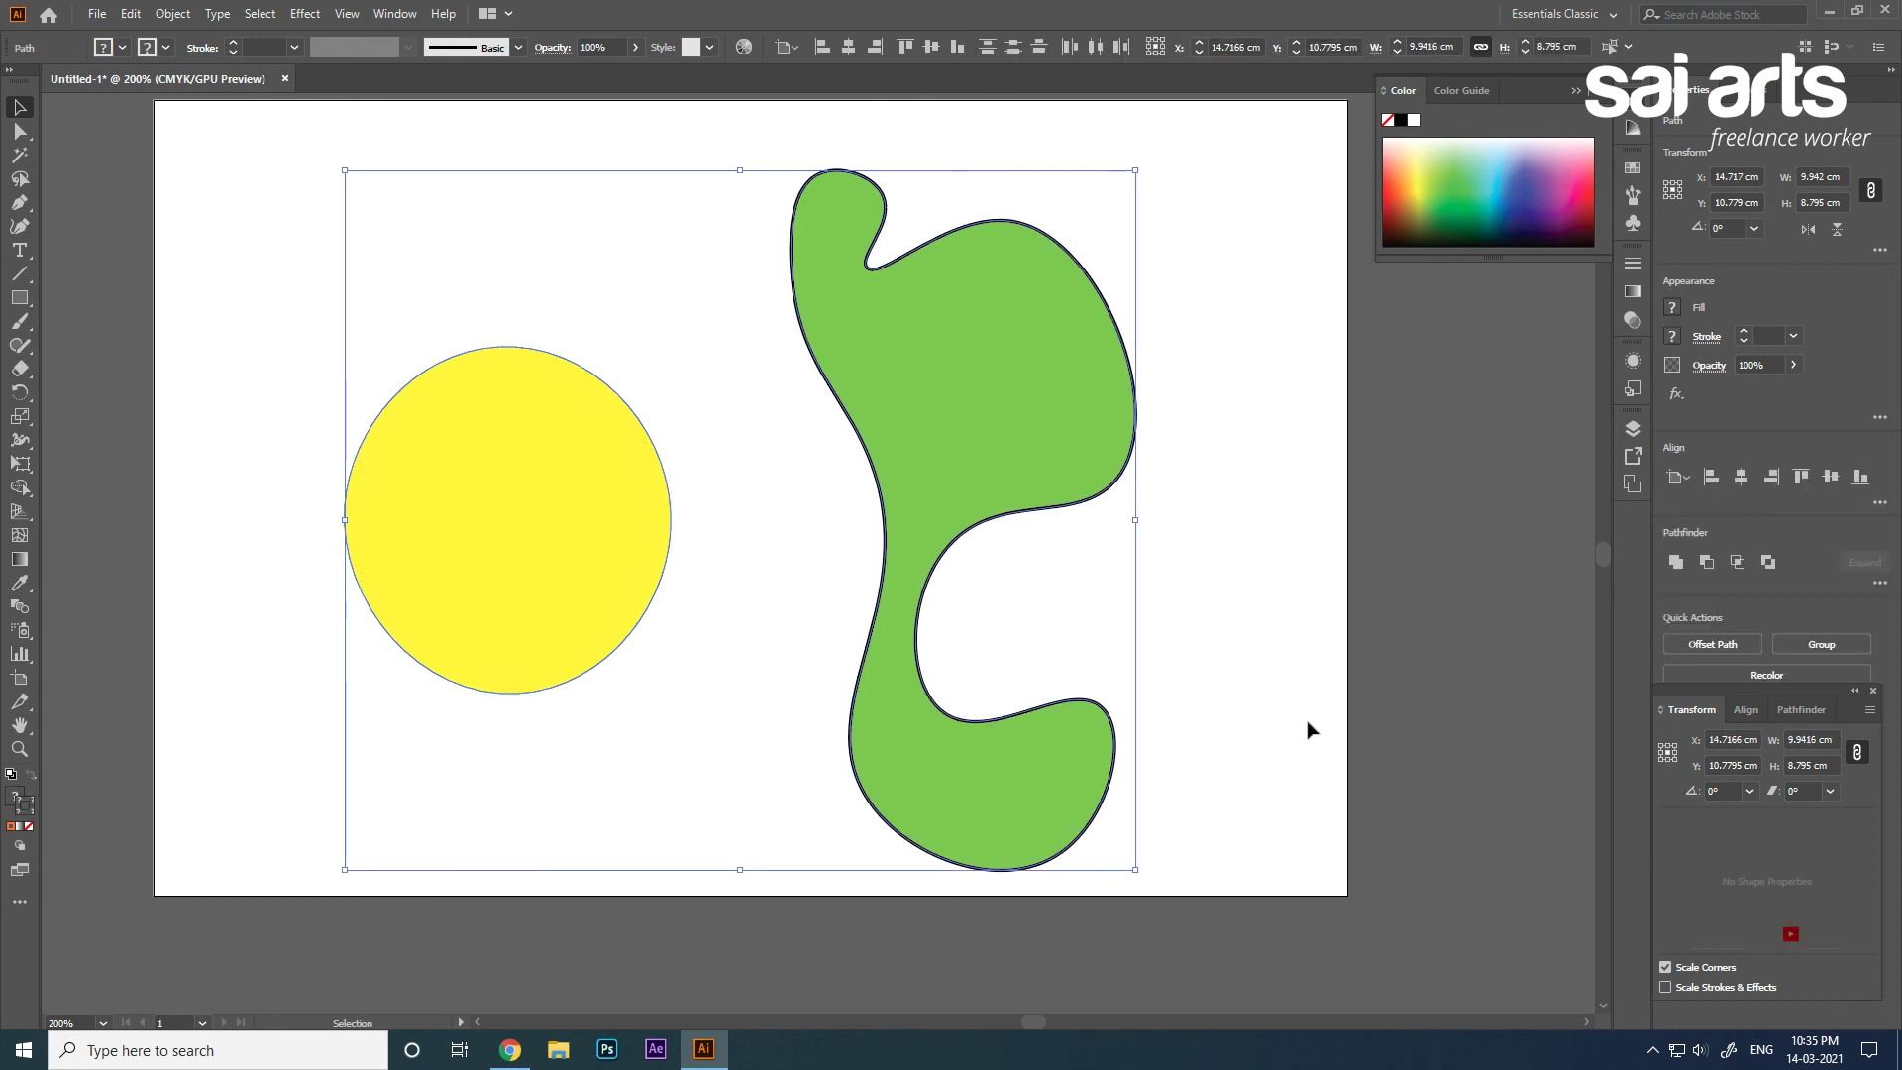